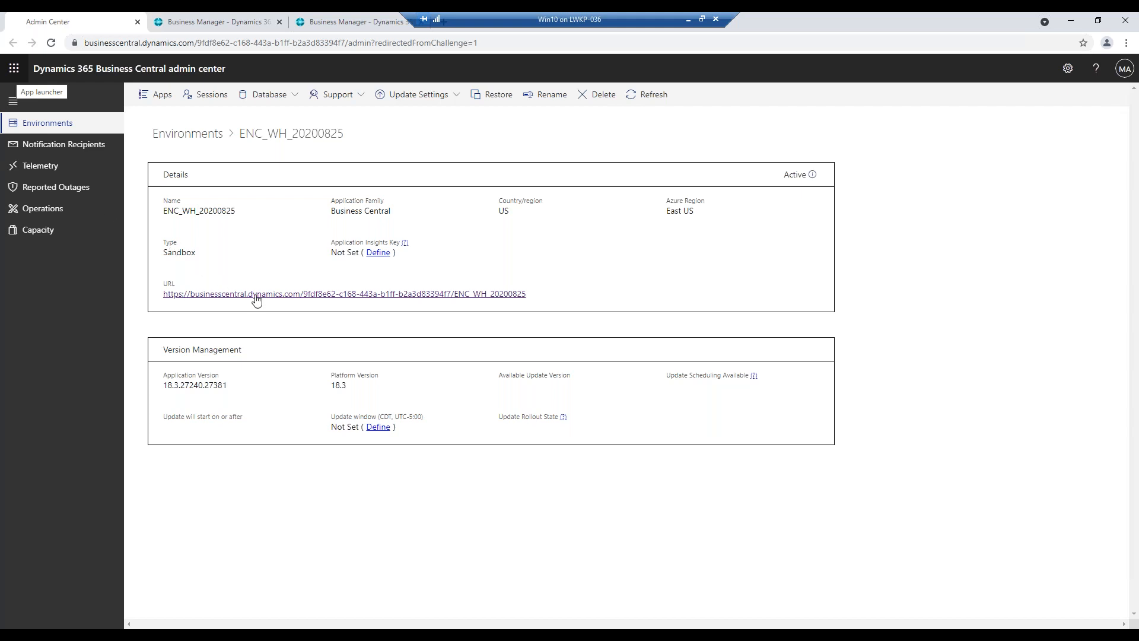
Switch to the Business Central company workspace and open the Physical Inventory Journals page, searching for "physical inv".
click(325, 21)
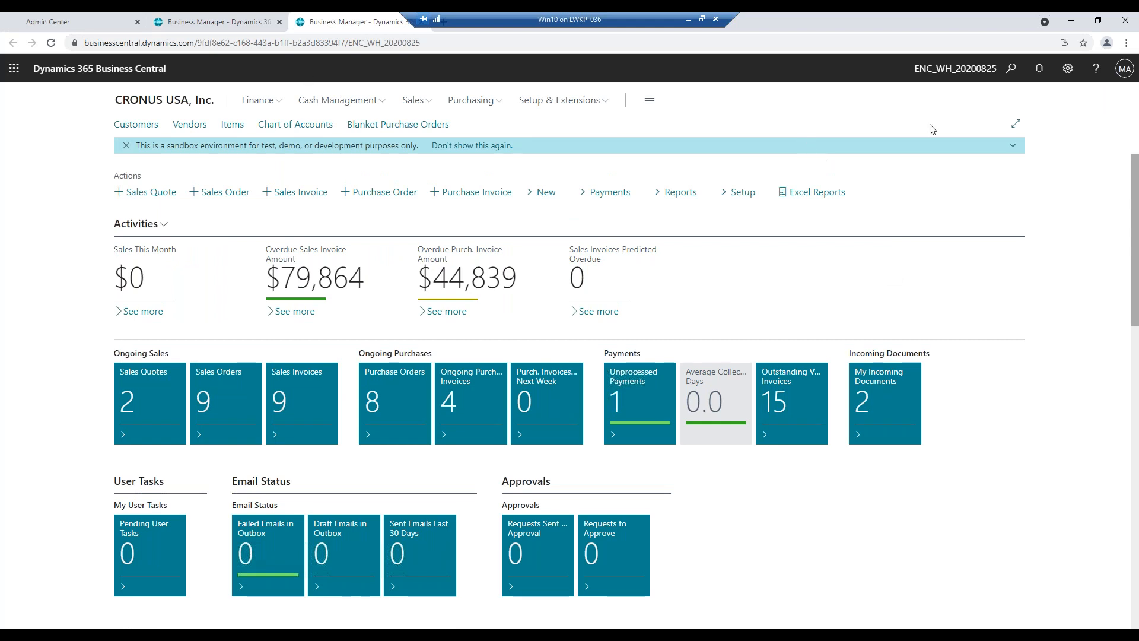
click(1010, 73)
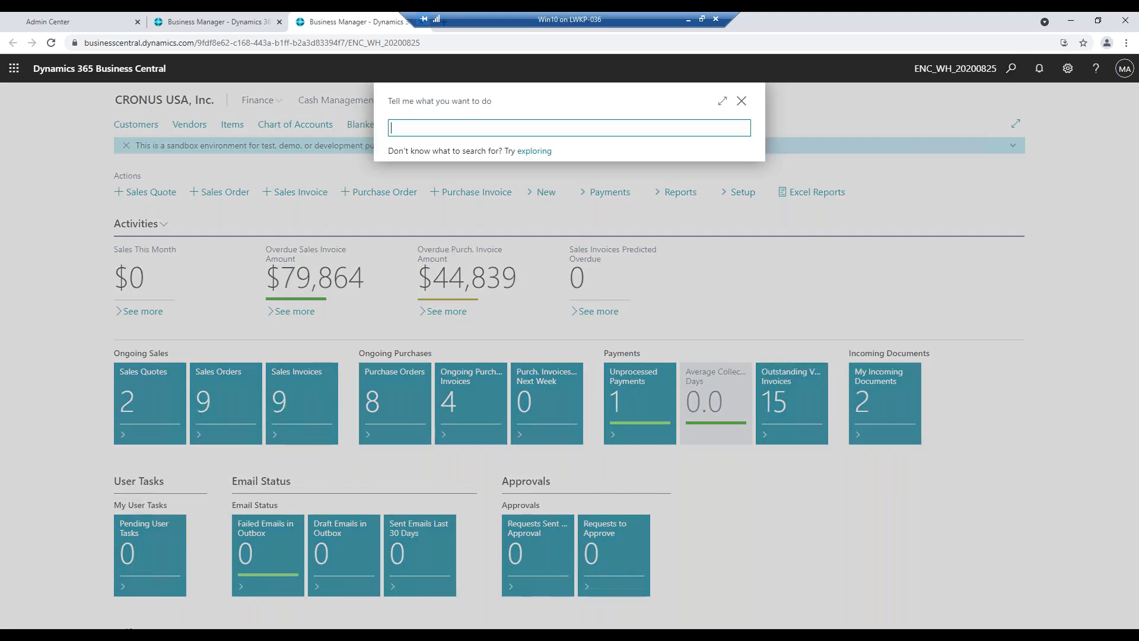
text(physical inv)
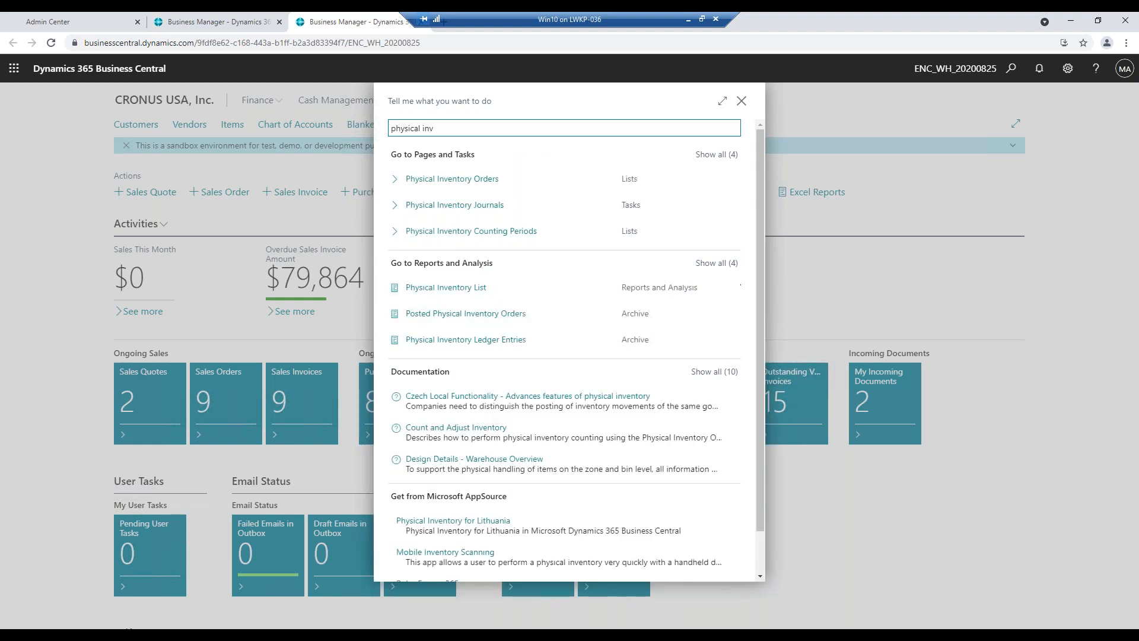
click(504, 211)
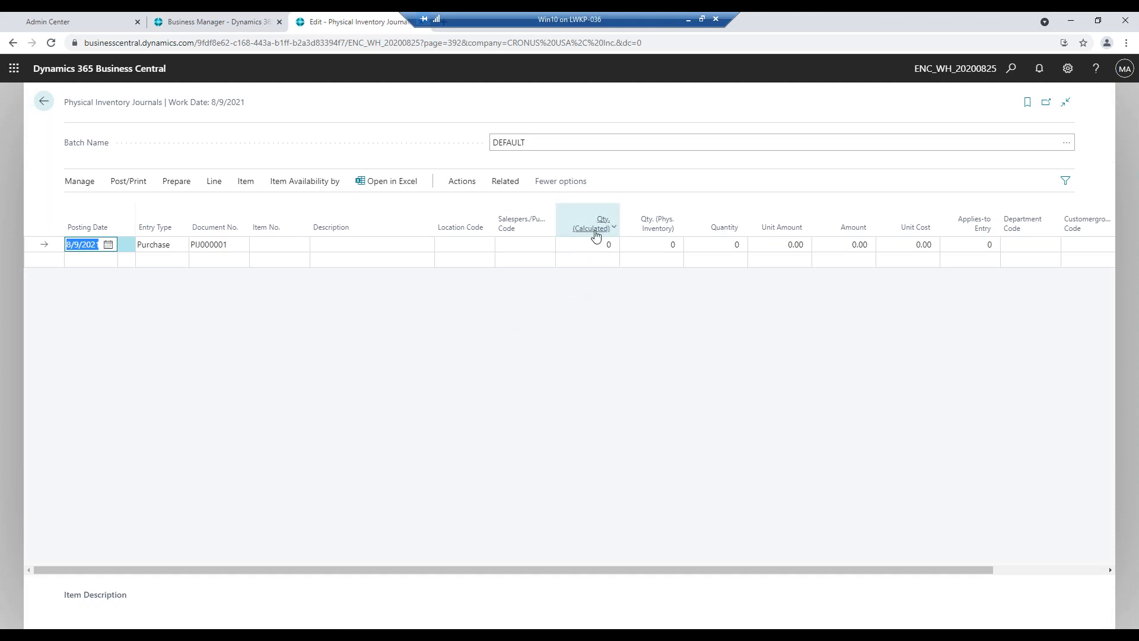
mouse_move(596, 235)
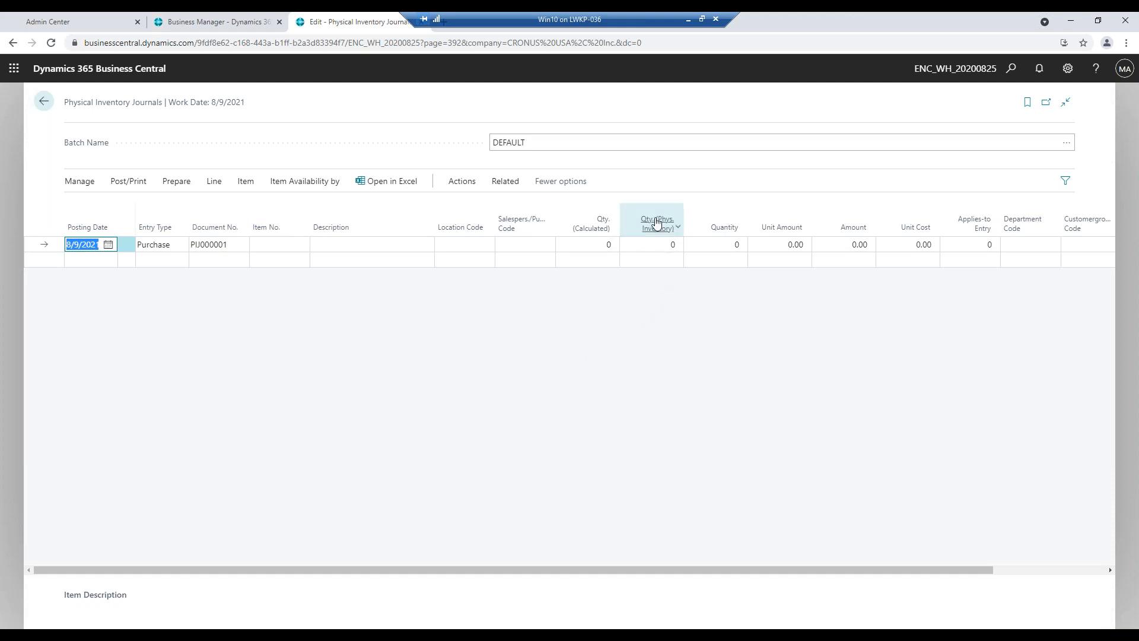
mouse_move(656, 223)
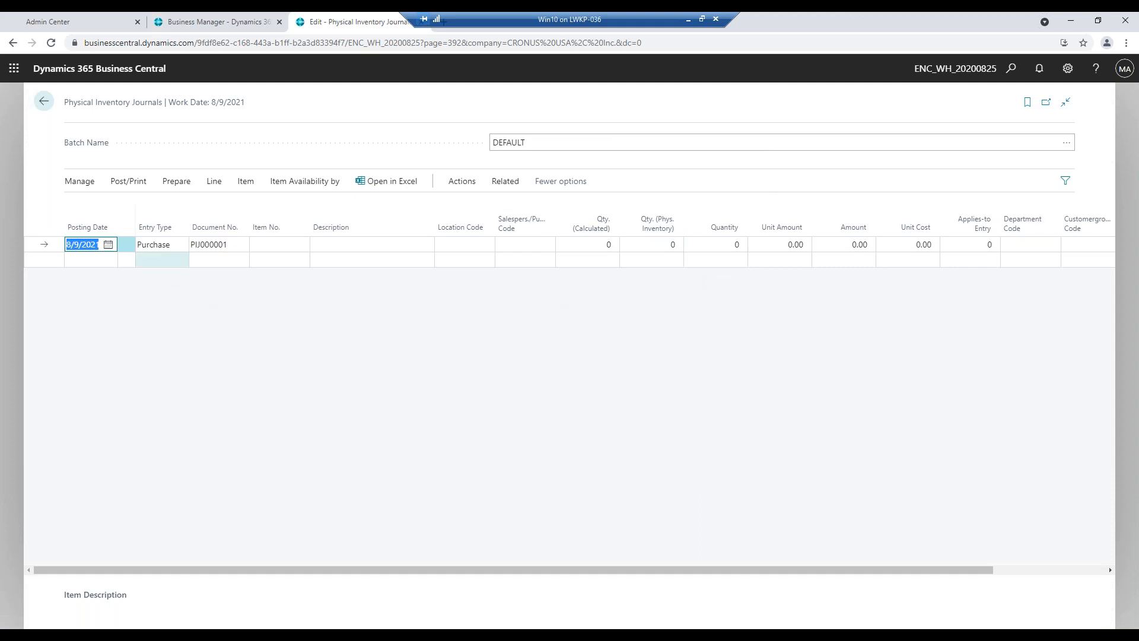
Enter item 1925-W, Conference Bundle 1-6, with location code EAST on the first journal line.
click(267, 245)
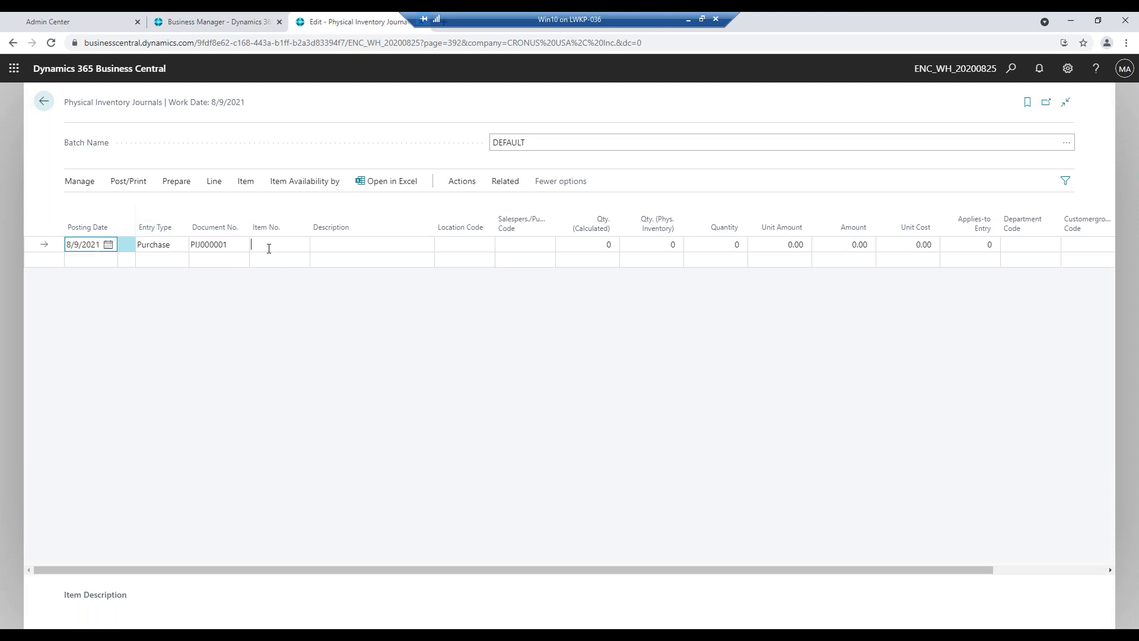
click(302, 245)
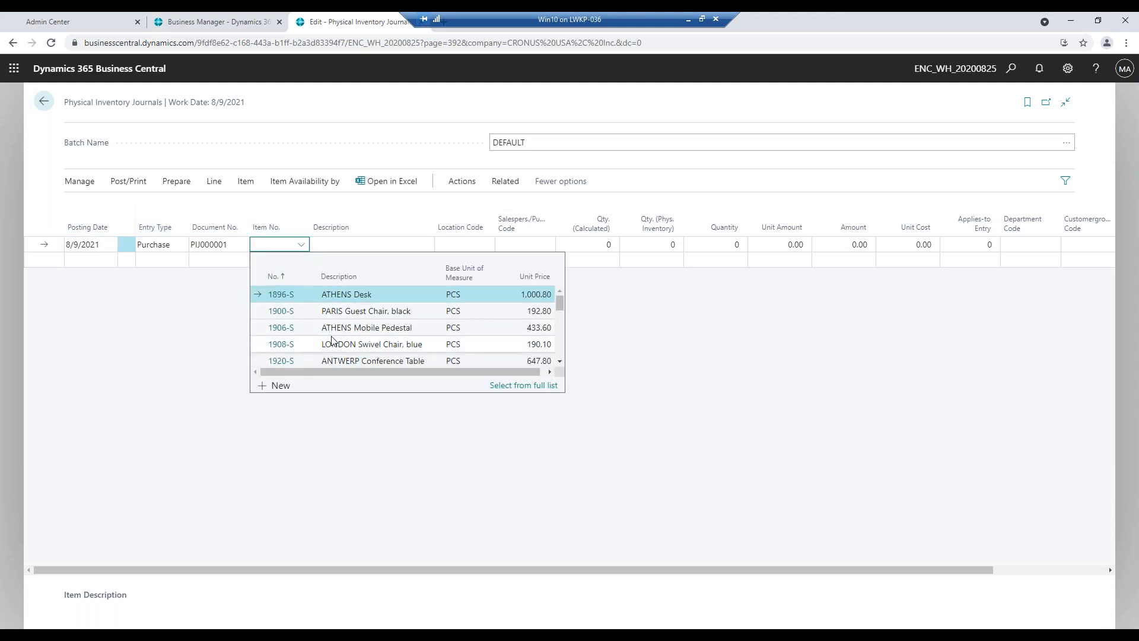
scroll(339, 337, down, 1)
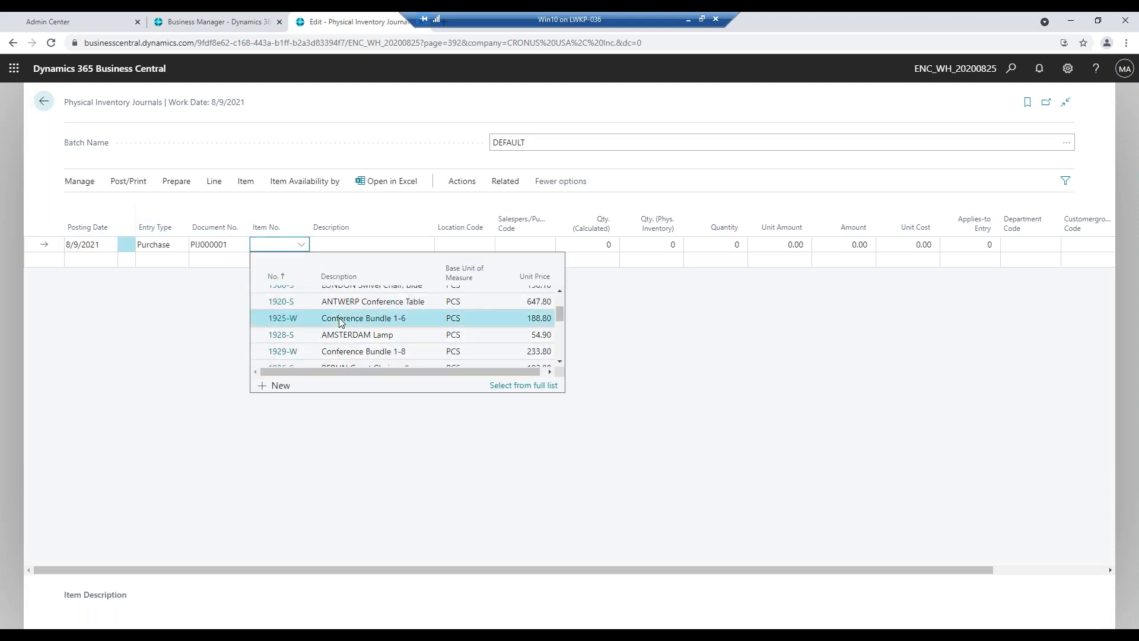
click(339, 318)
key(Tab)
key(Tab)
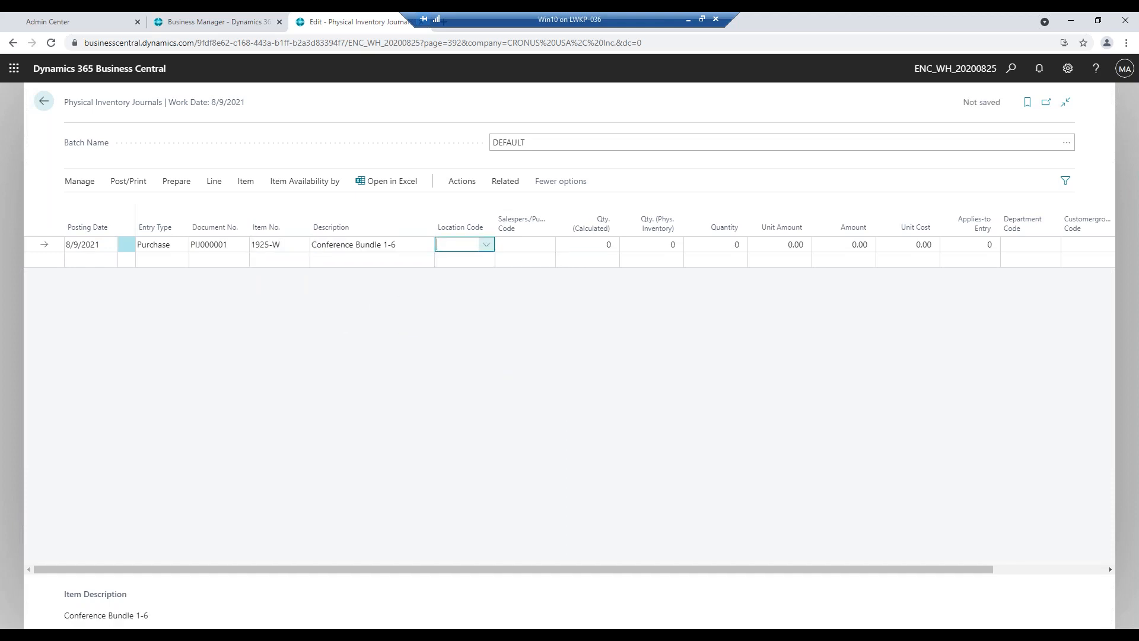
click(486, 244)
click(498, 297)
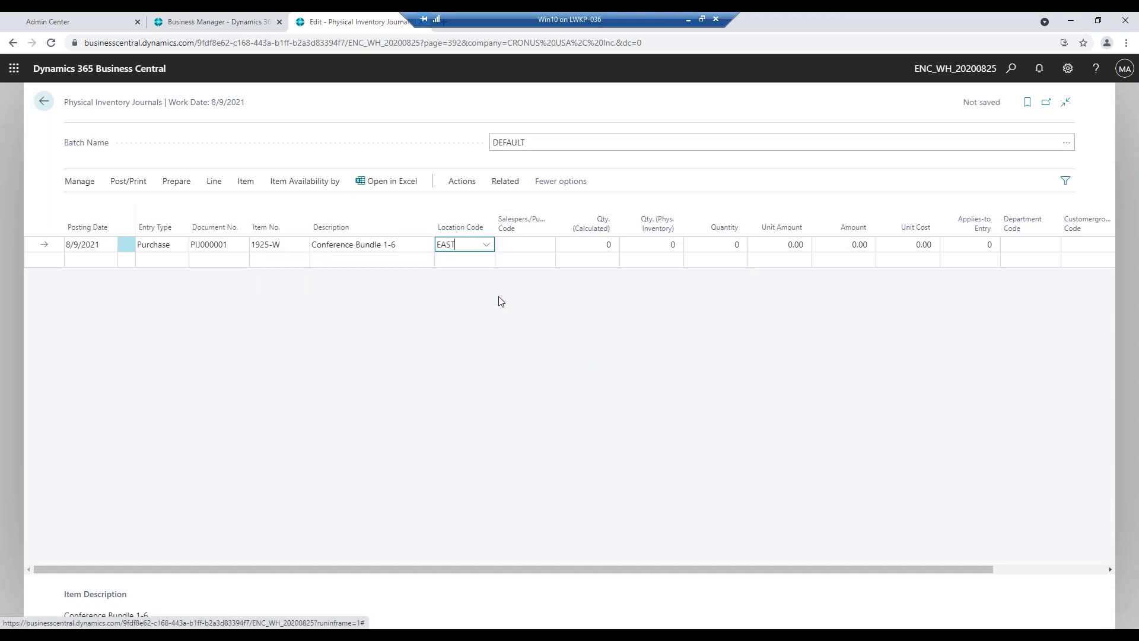
key(Tab)
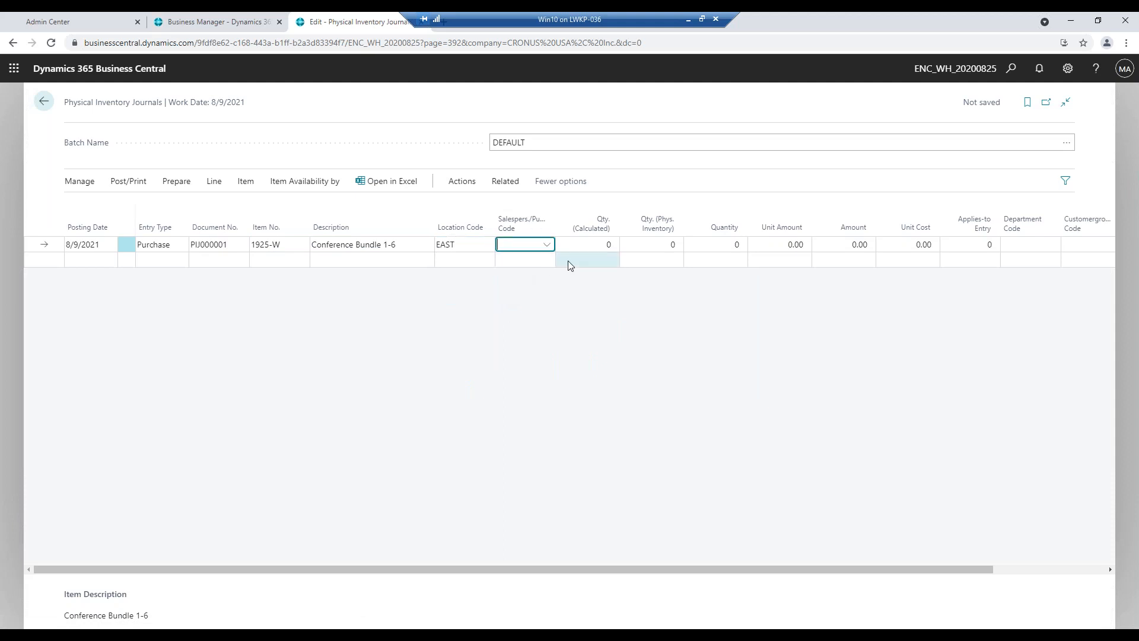
Try to set the line's physical inventory quantity to 3, and refresh the page to discard the entry.
click(653, 245)
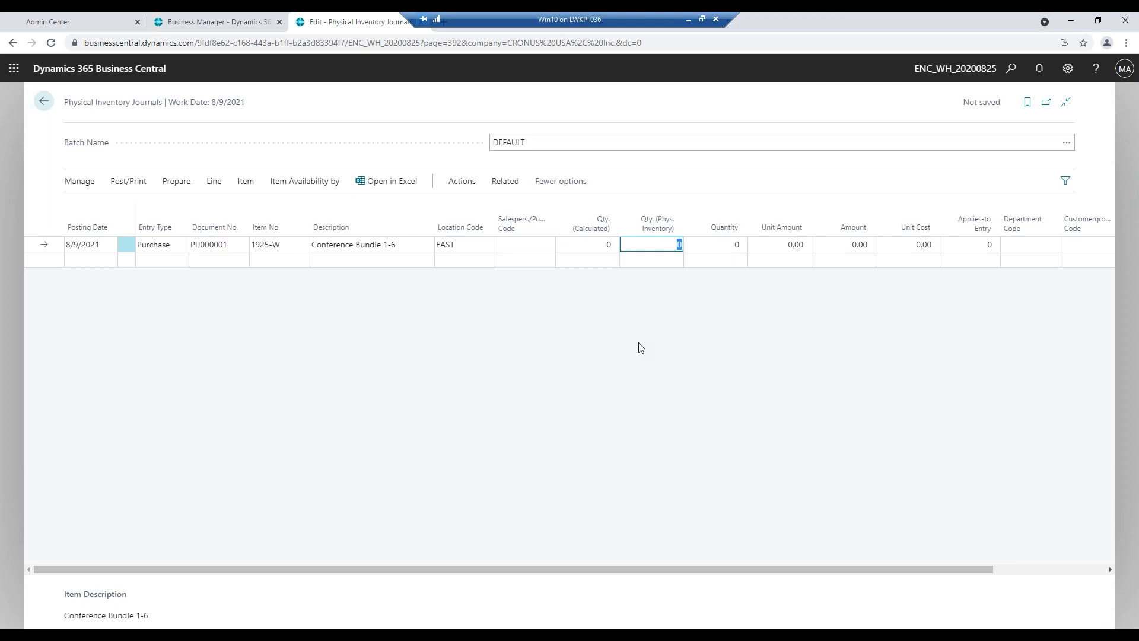
text(3)
key(Tab)
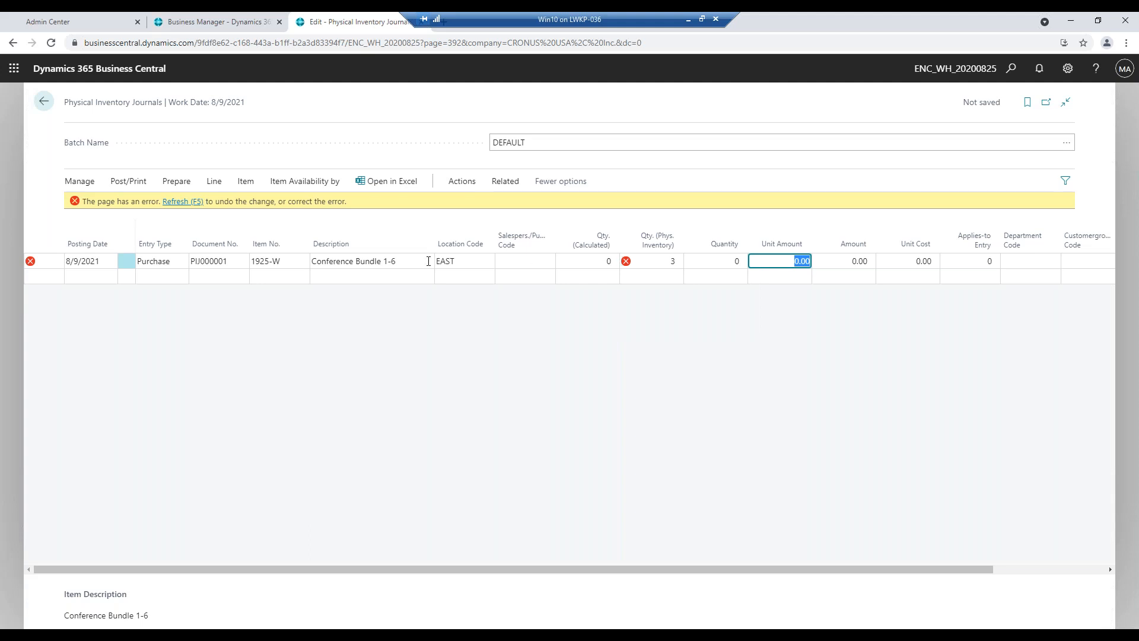
click(653, 263)
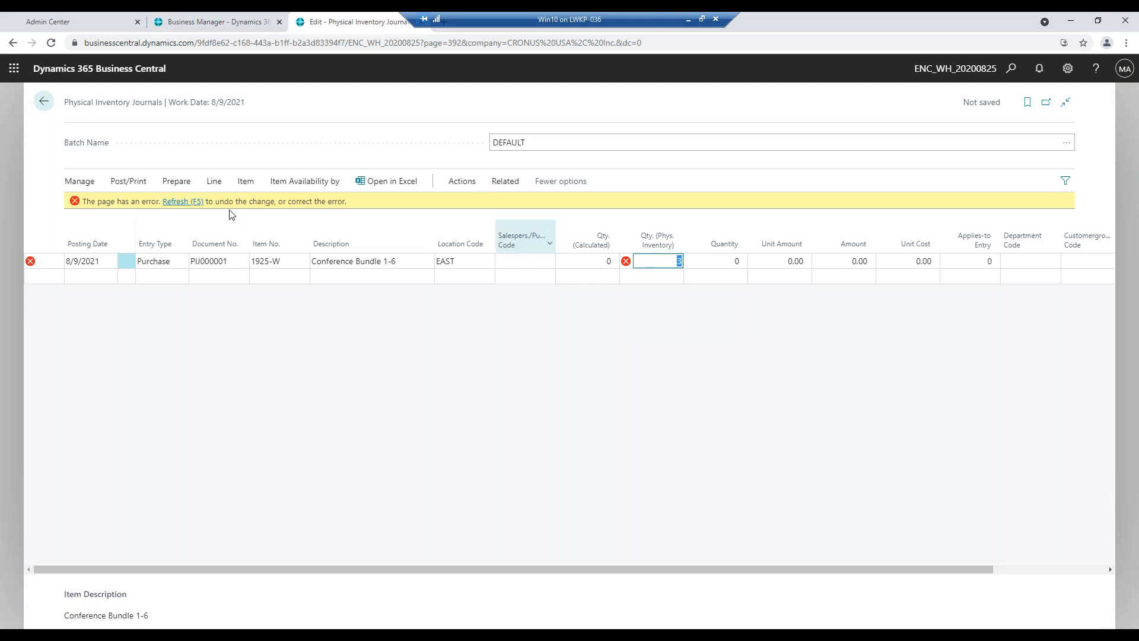
click(181, 202)
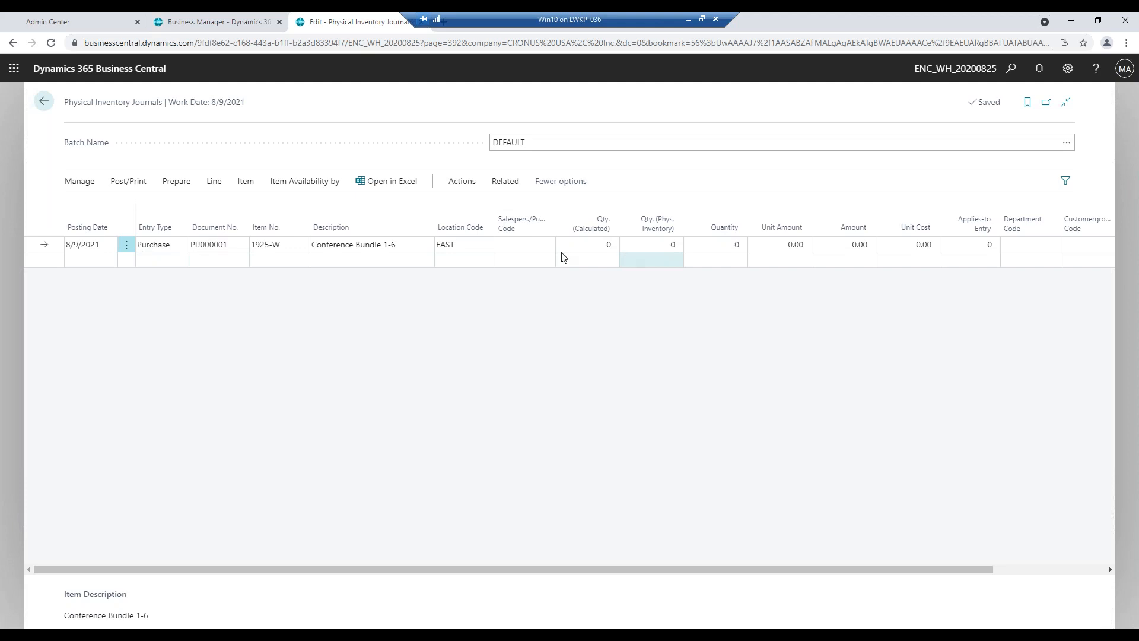
Delete the manually entered Conference Bundle 1-6 line from the journal.
click(127, 247)
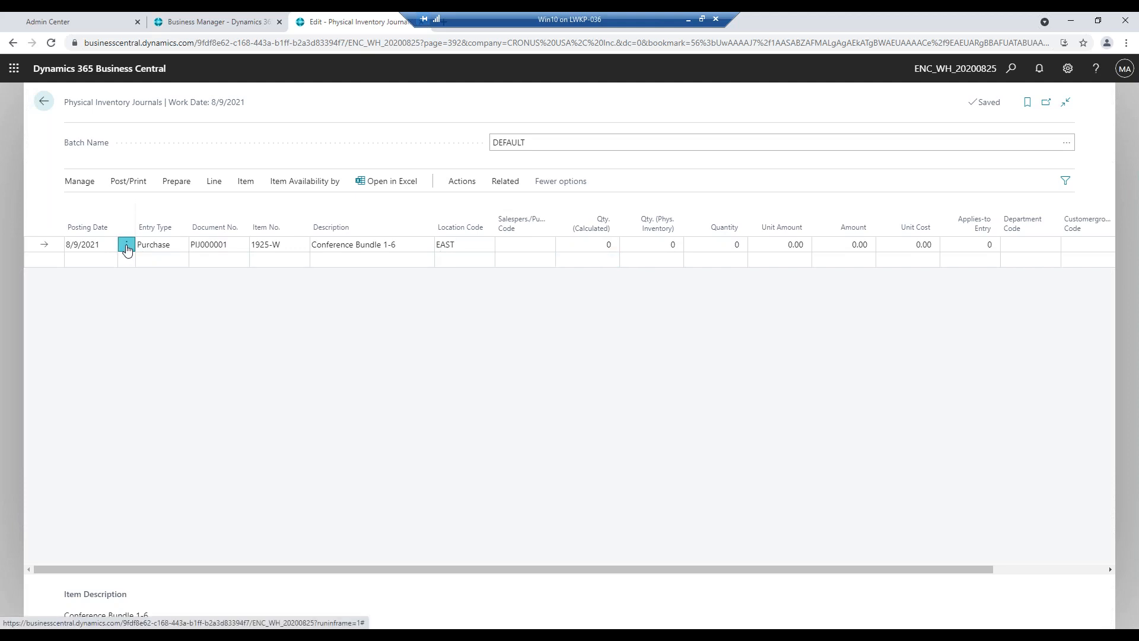
scroll(166, 595, down, 2)
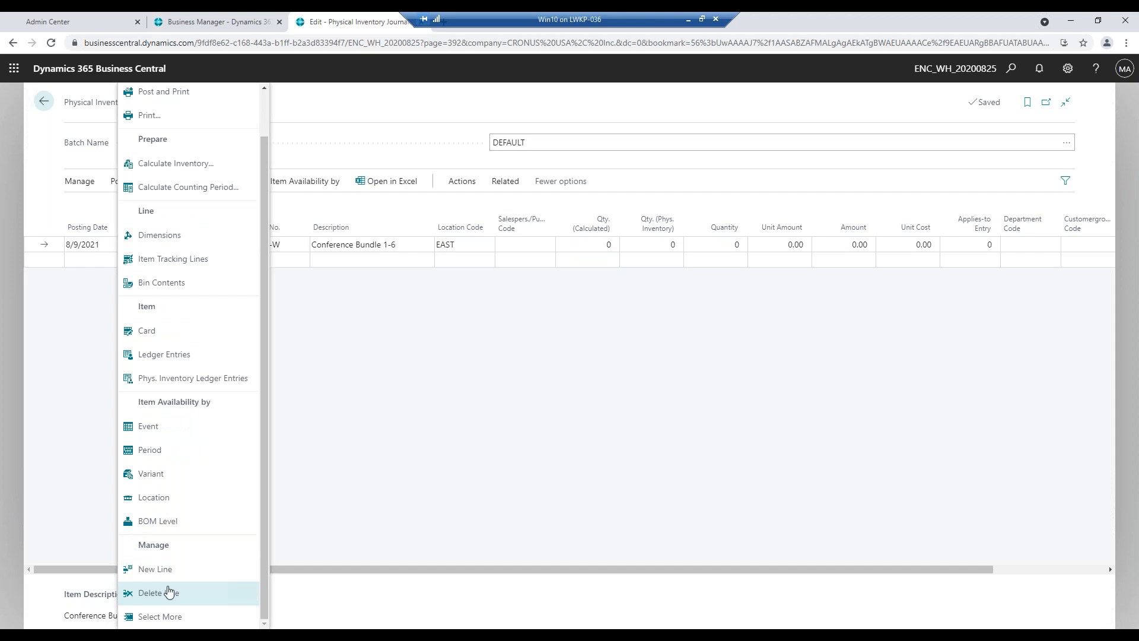
click(174, 600)
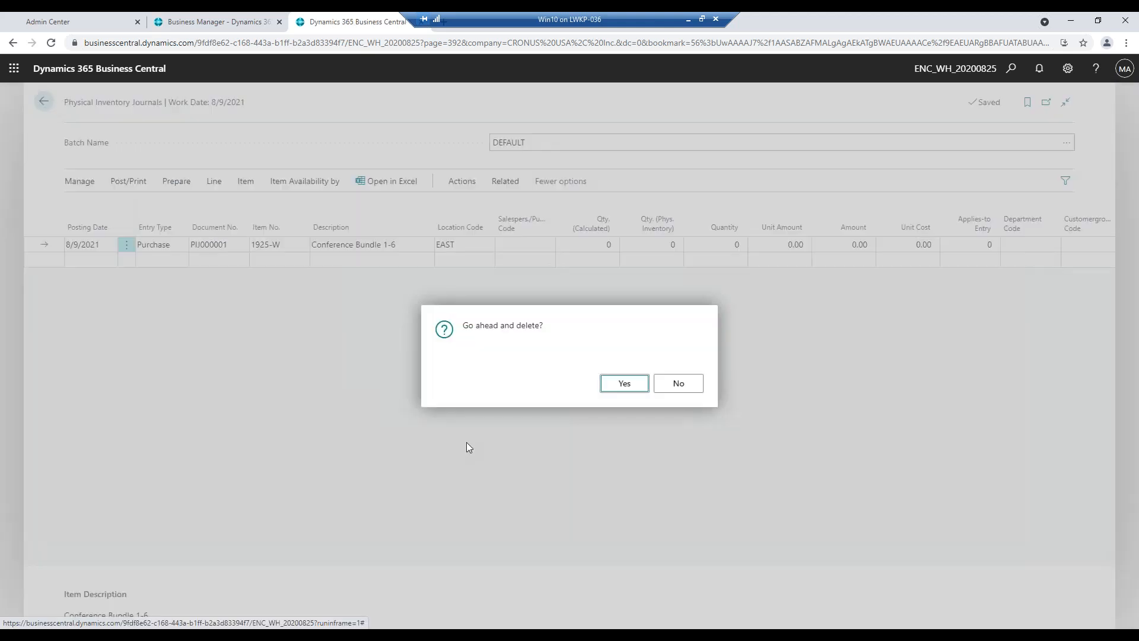
click(628, 388)
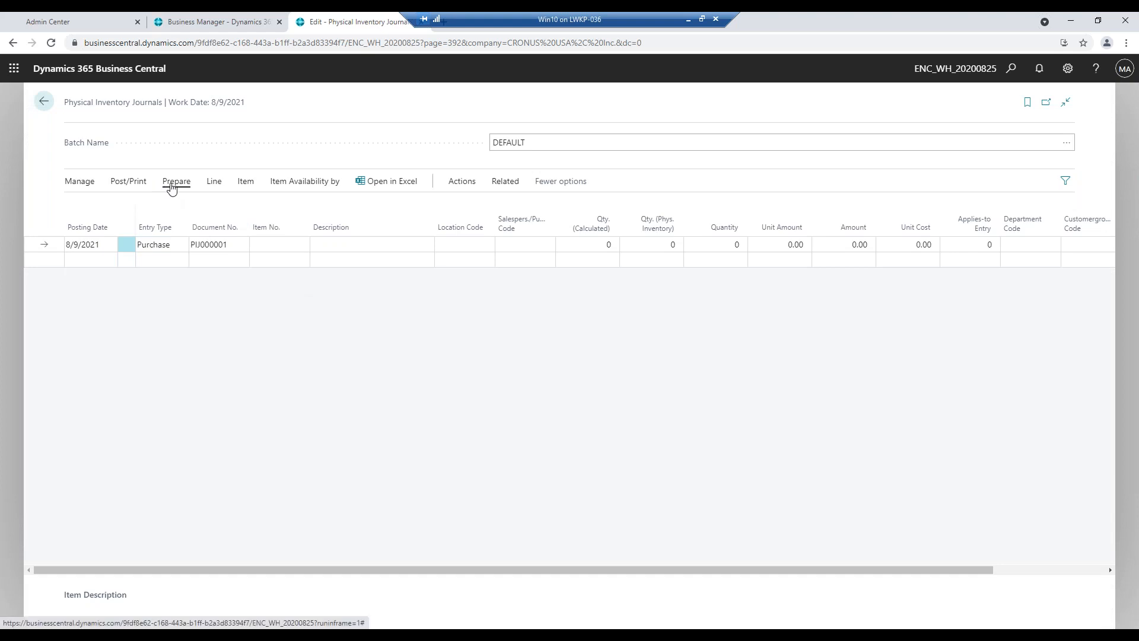
Run Calculate Inventory with posting date 8/9/2021, including items not on inventory and without transactions, leaving the item, location and bin filters blank.
click(462, 181)
click(102, 206)
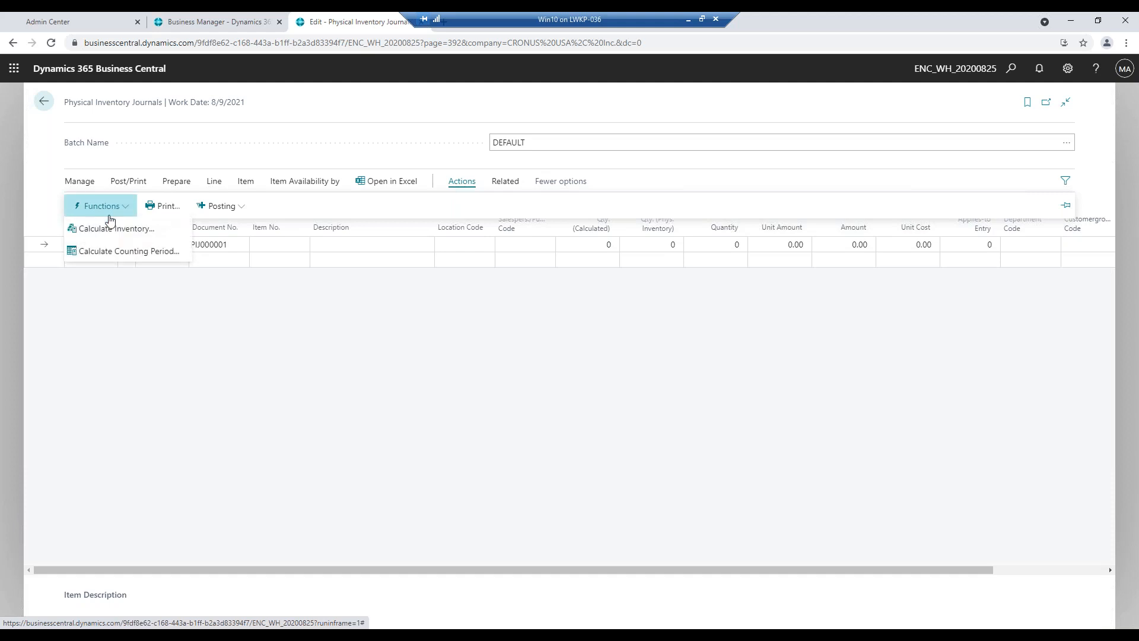
click(175, 187)
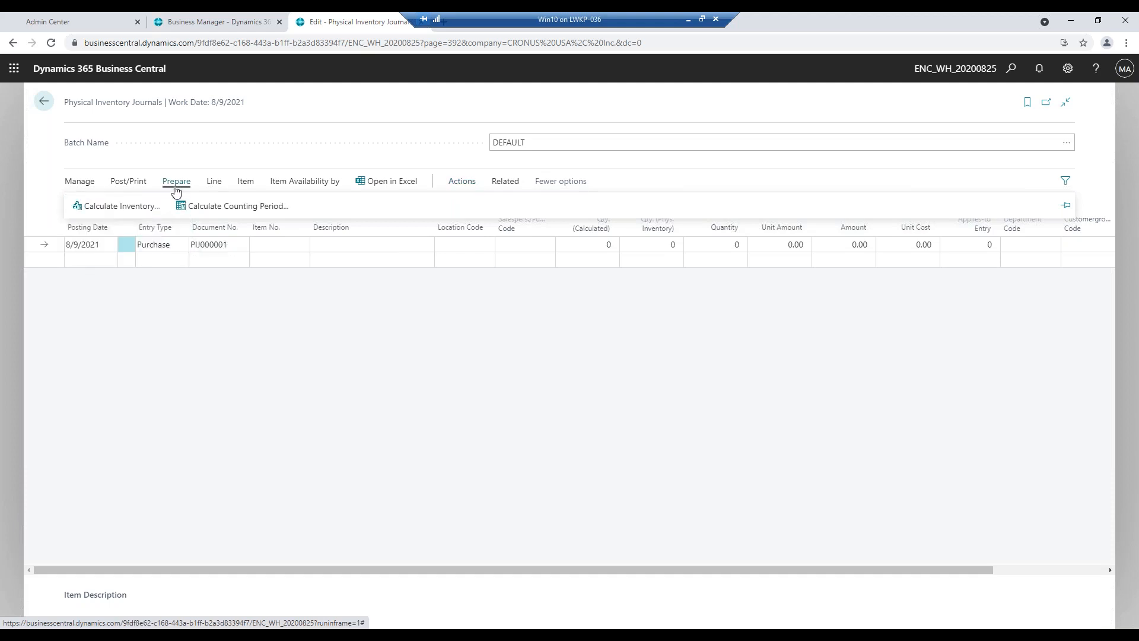
click(150, 206)
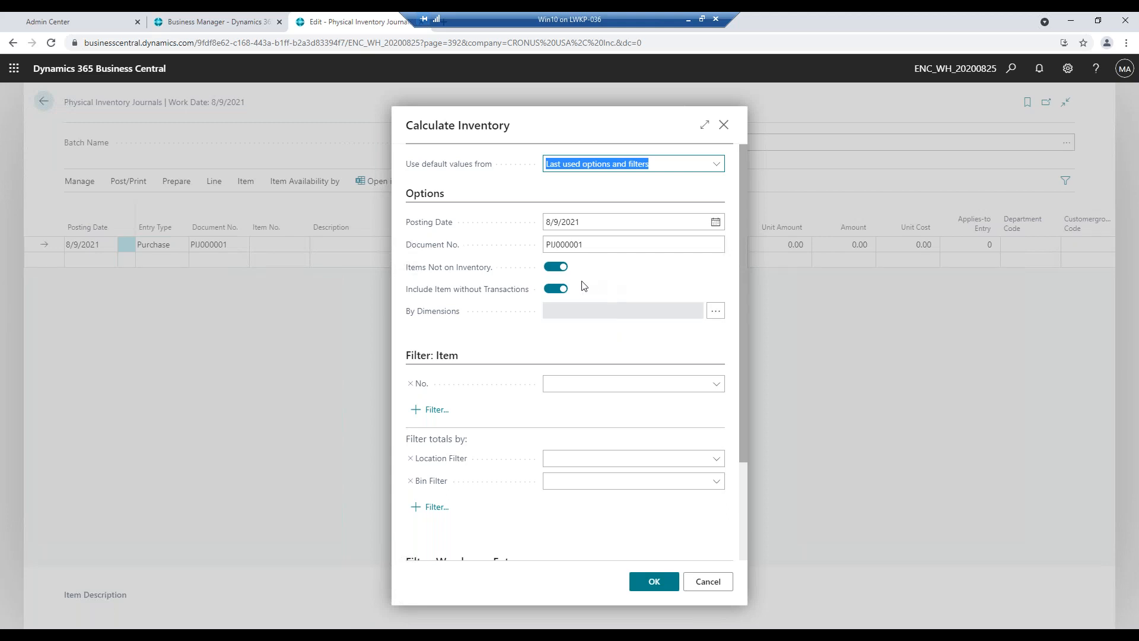
click(600, 225)
click(600, 226)
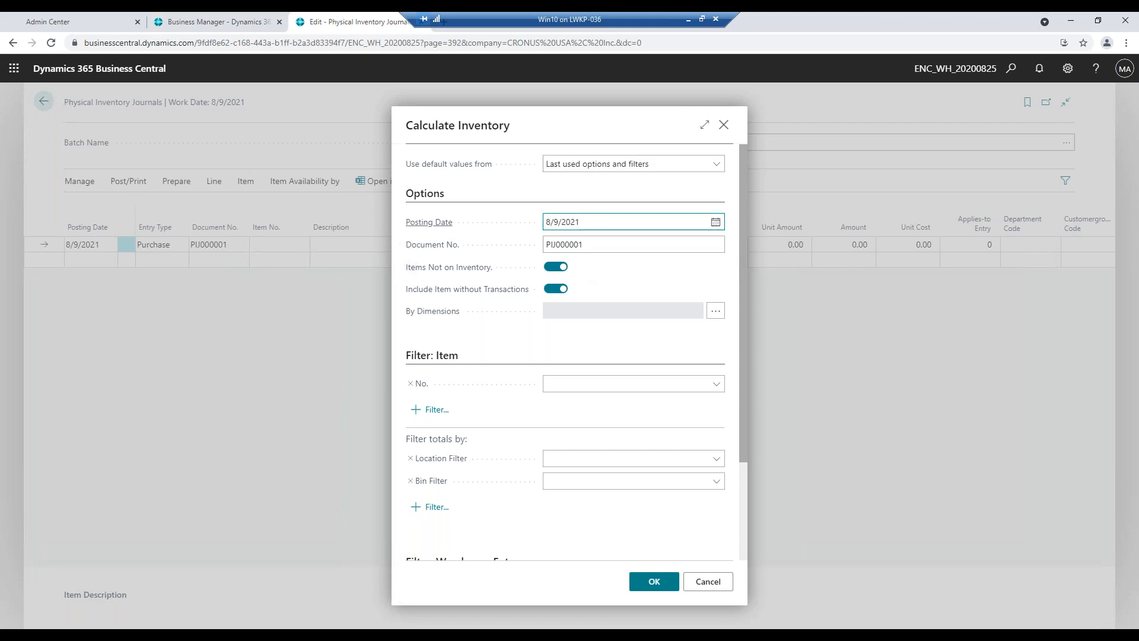
mouse_move(433, 231)
mouse_move(499, 295)
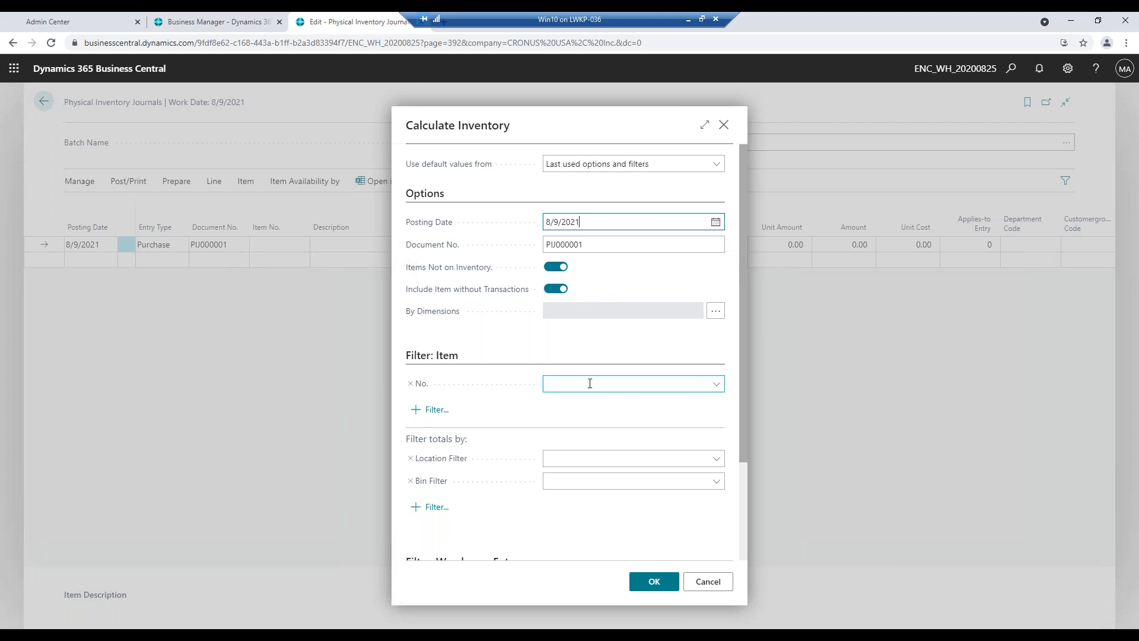
scroll(595, 384, down, 1)
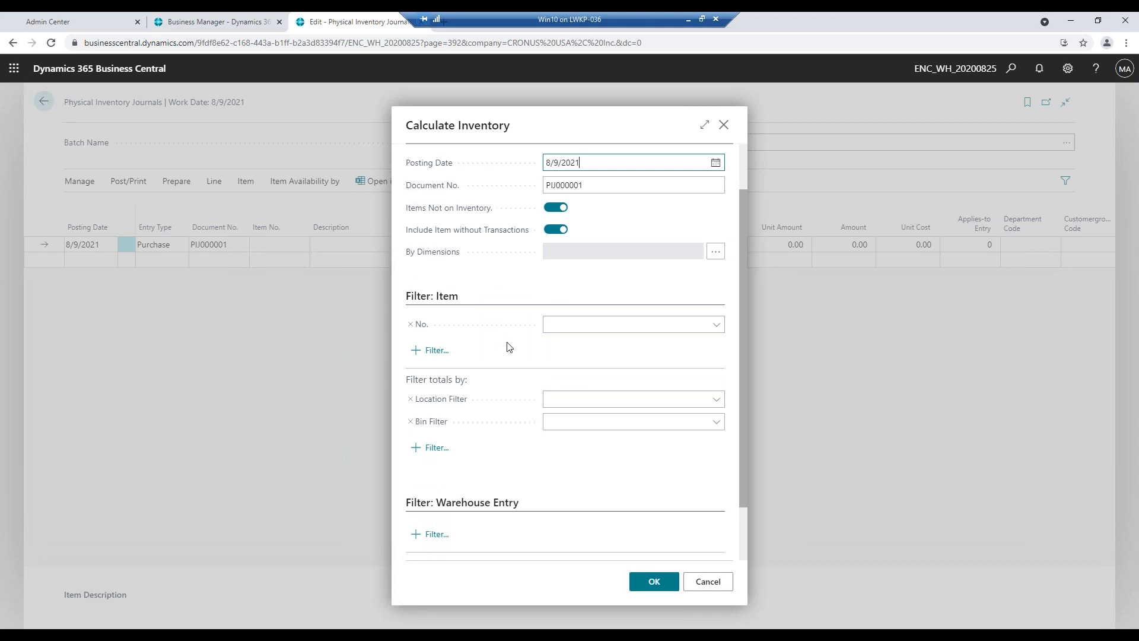
scroll(512, 357, down, 1)
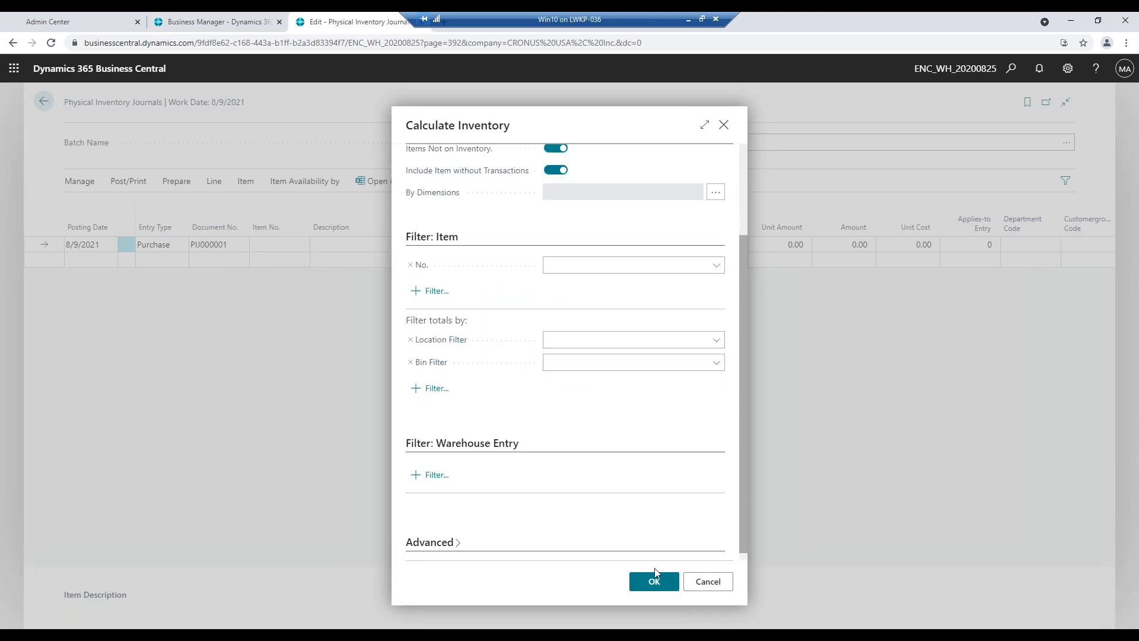
click(654, 584)
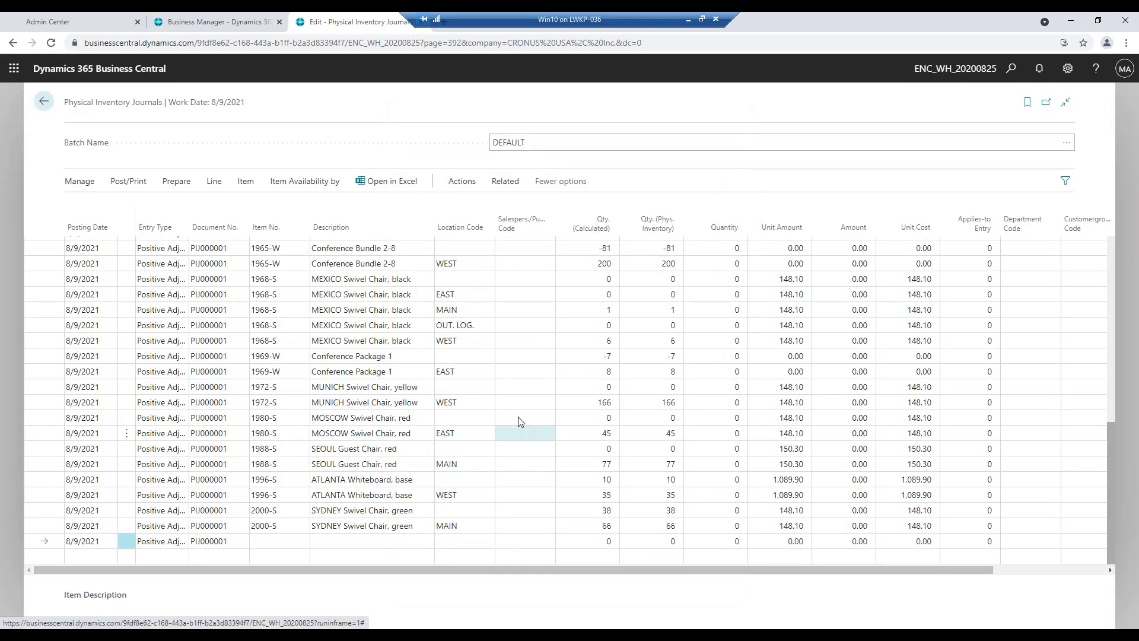
Review the calculated journal lines, examining how item 1896-S is listed by location at the start of the list.
scroll(517, 419, up, 5)
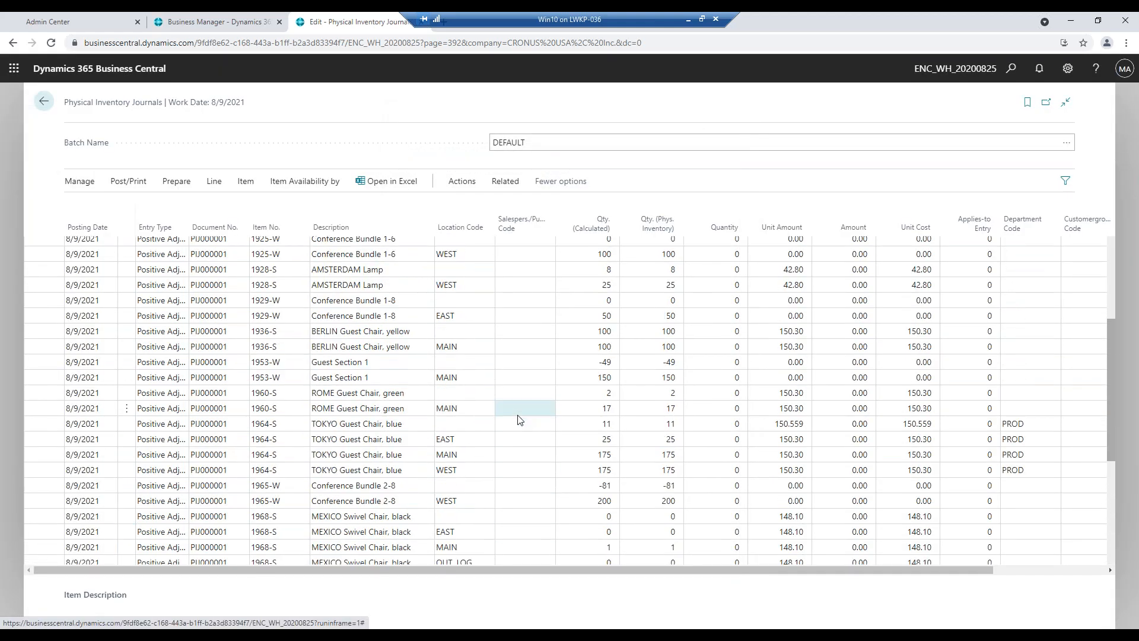
scroll(517, 419, up, 2)
click(280, 261)
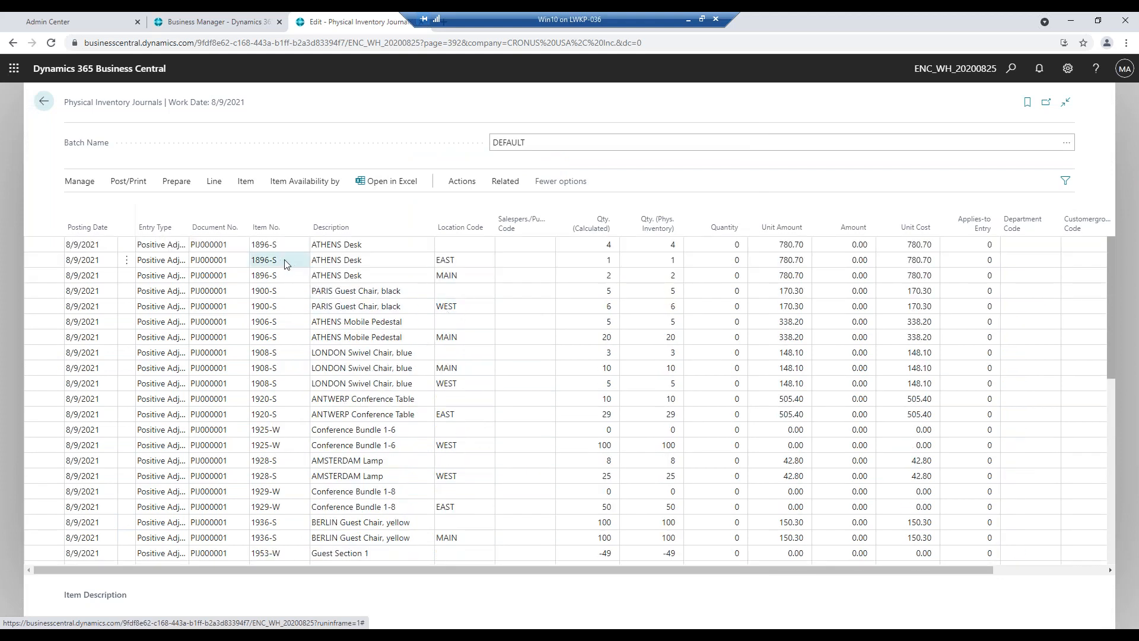
click(280, 248)
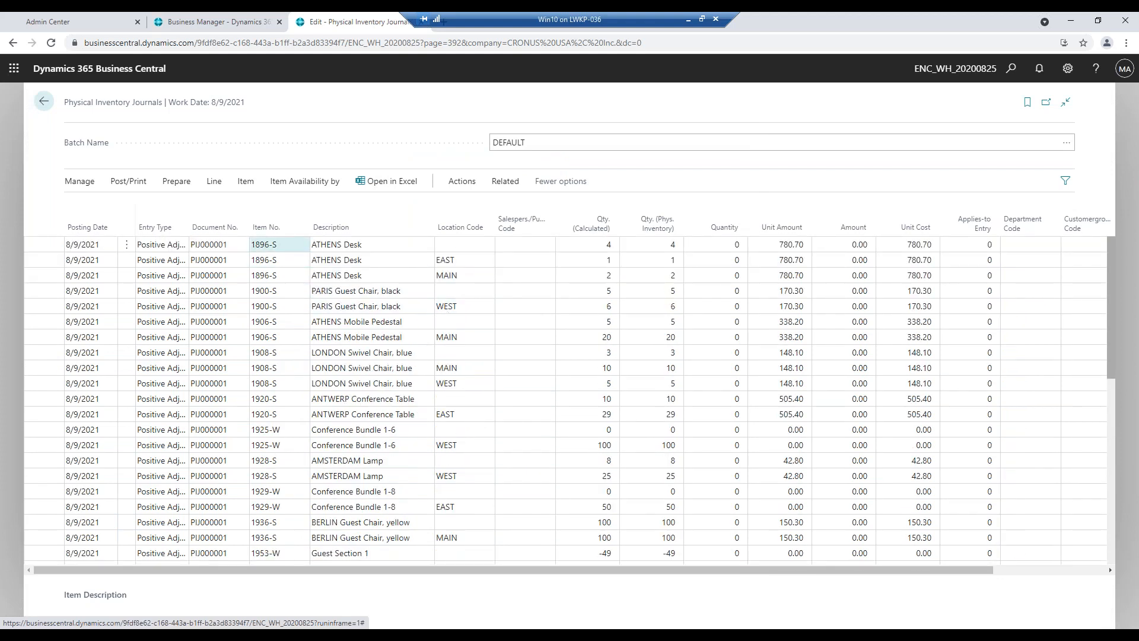
click(440, 259)
click(313, 258)
click(261, 244)
Filter the journal lines by Item No. to show only 1896-S, ATHENS Desk.
click(1065, 181)
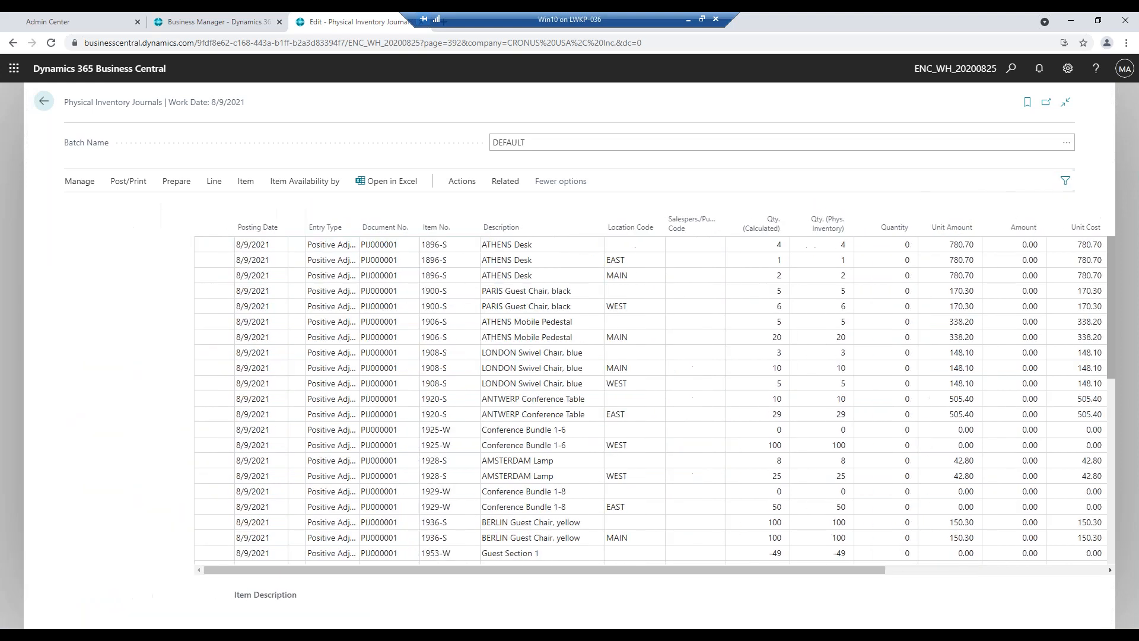
click(63, 285)
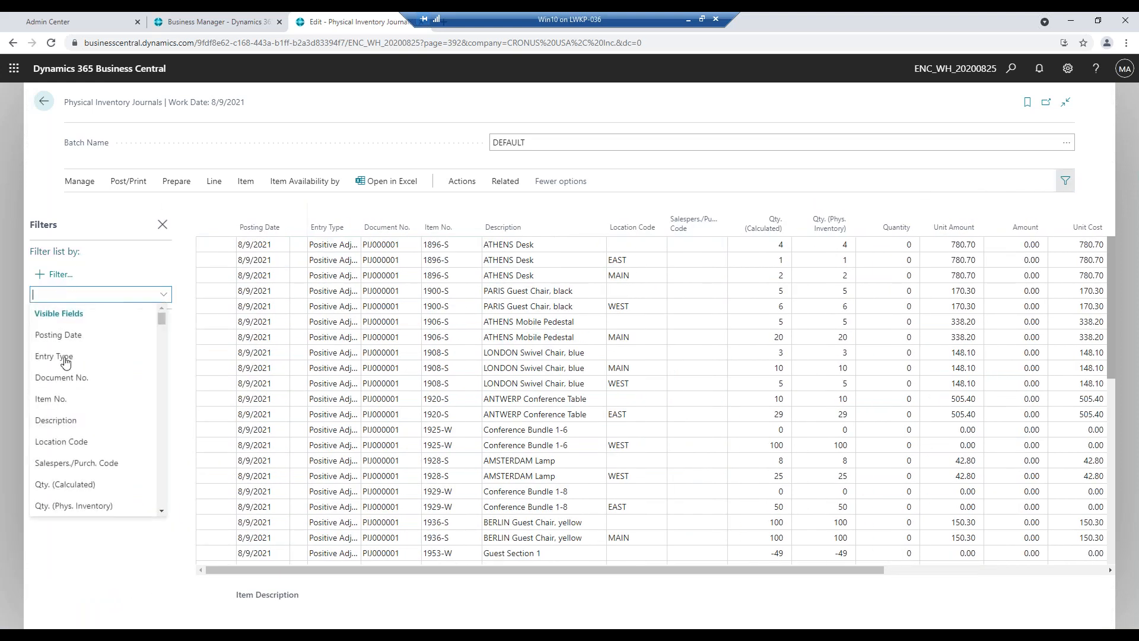
click(64, 400)
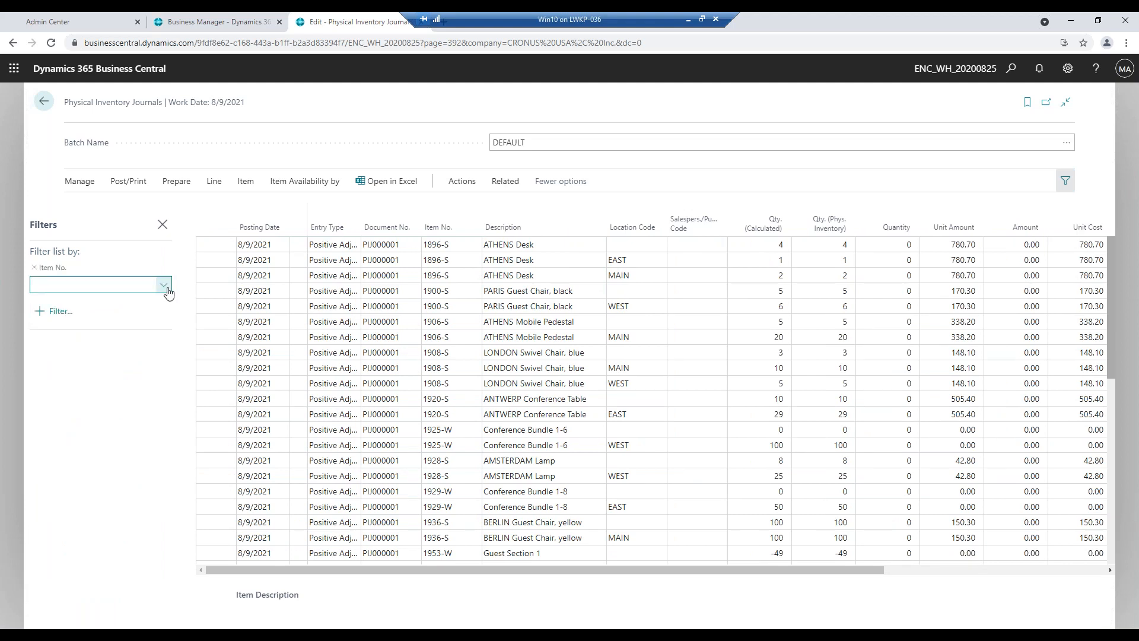
click(163, 285)
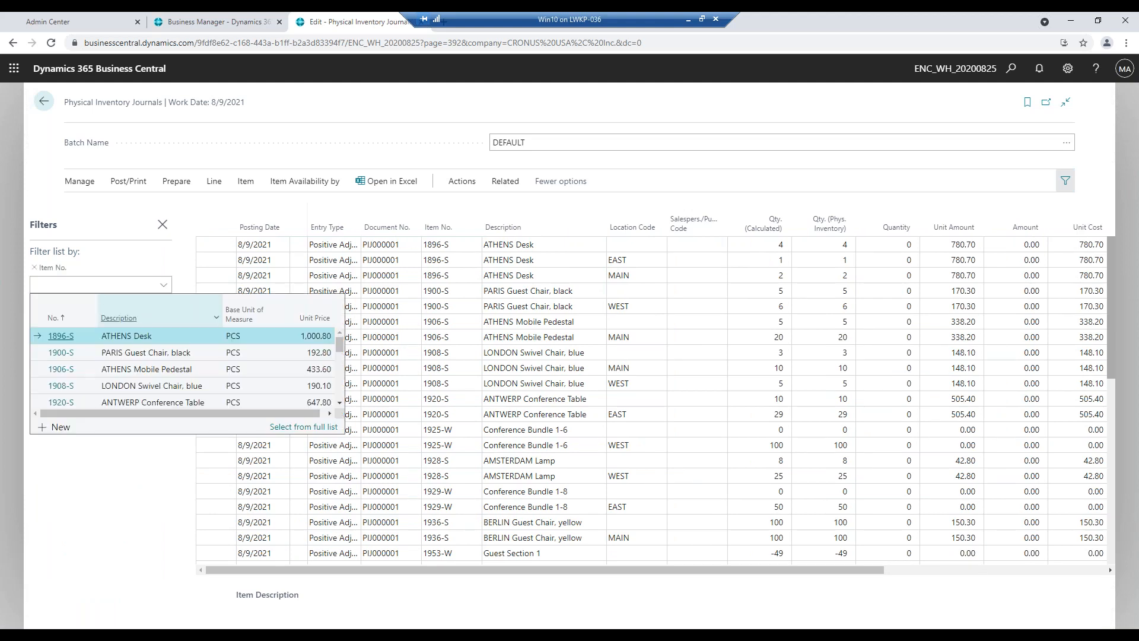
click(106, 337)
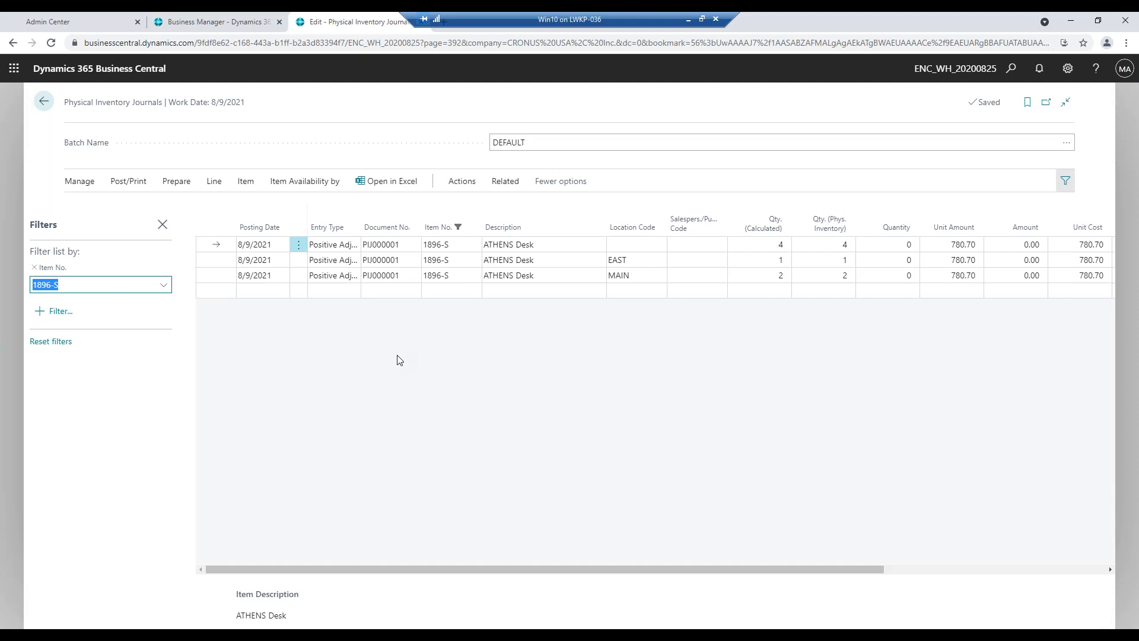
Set the ATHENS Desk physical inventory quantities to 0 on the line without a location and 3 at EAST.
click(815, 244)
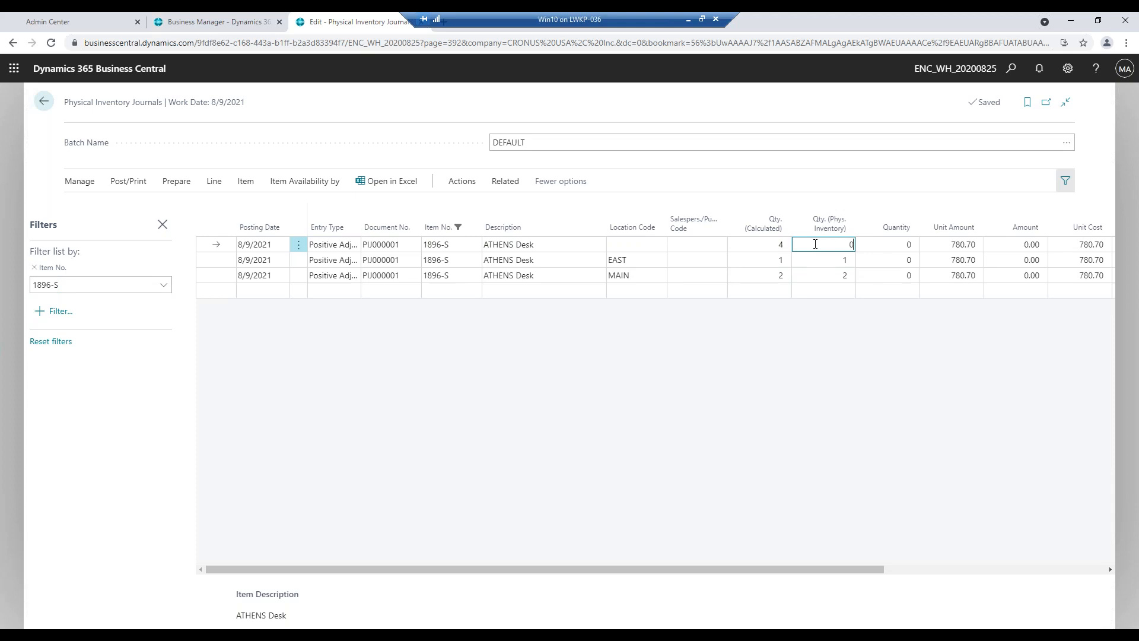
text(0)
key(Tab)
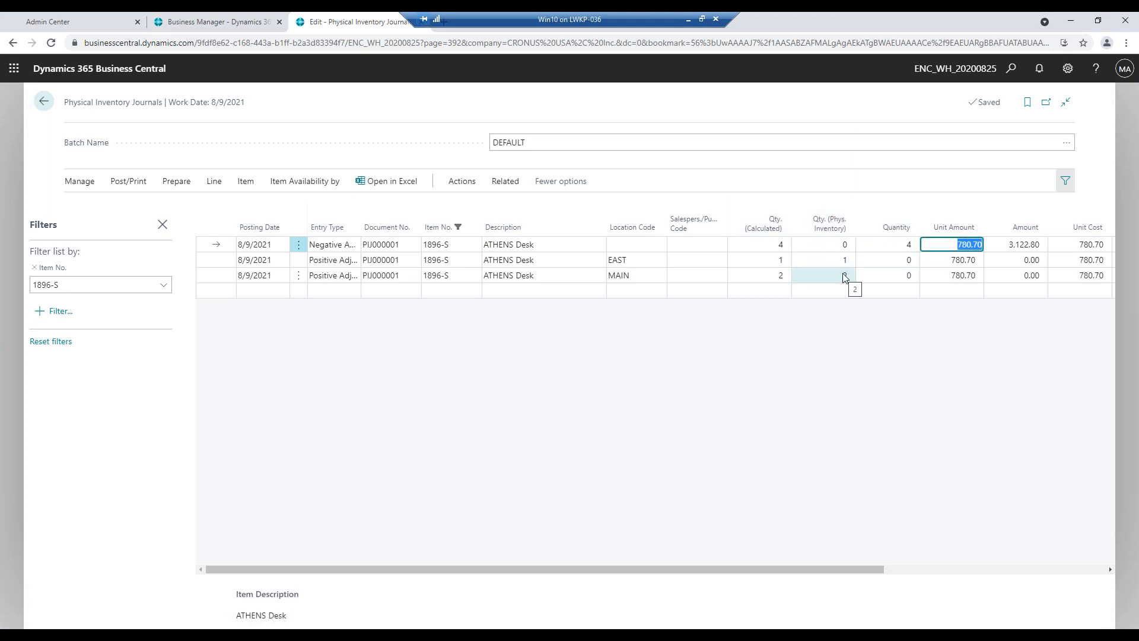
click(836, 258)
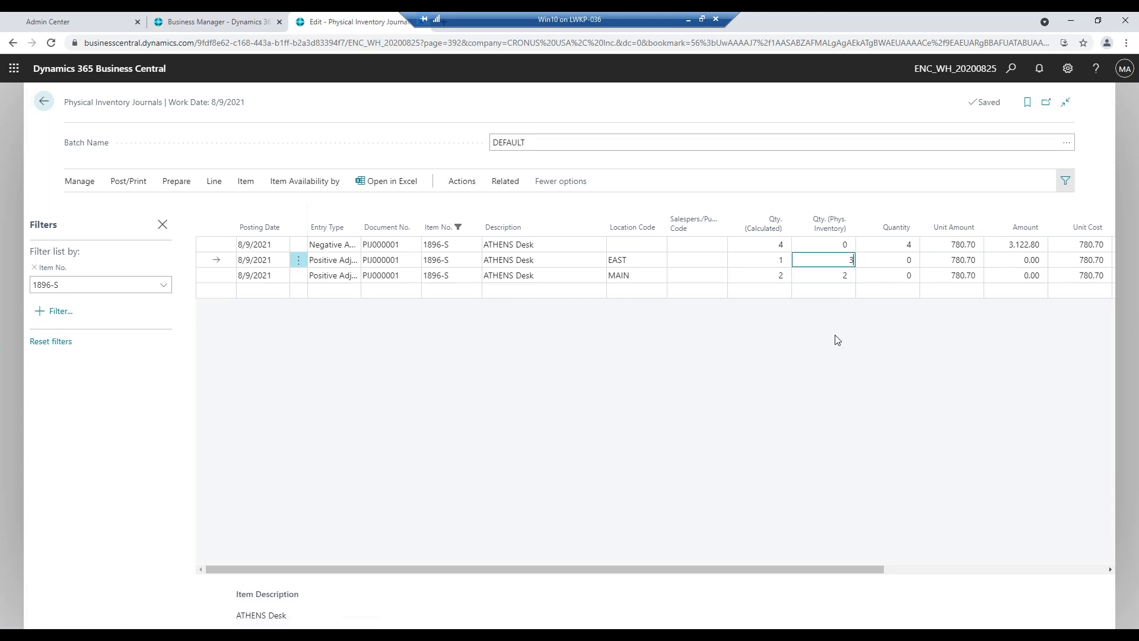
key(Tab)
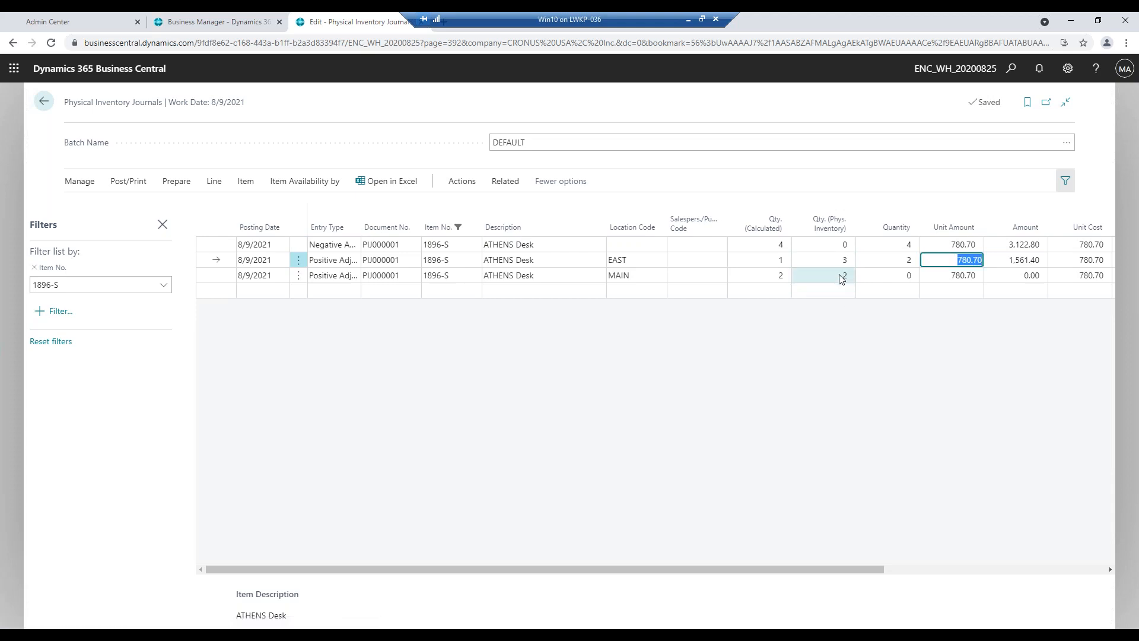
click(843, 277)
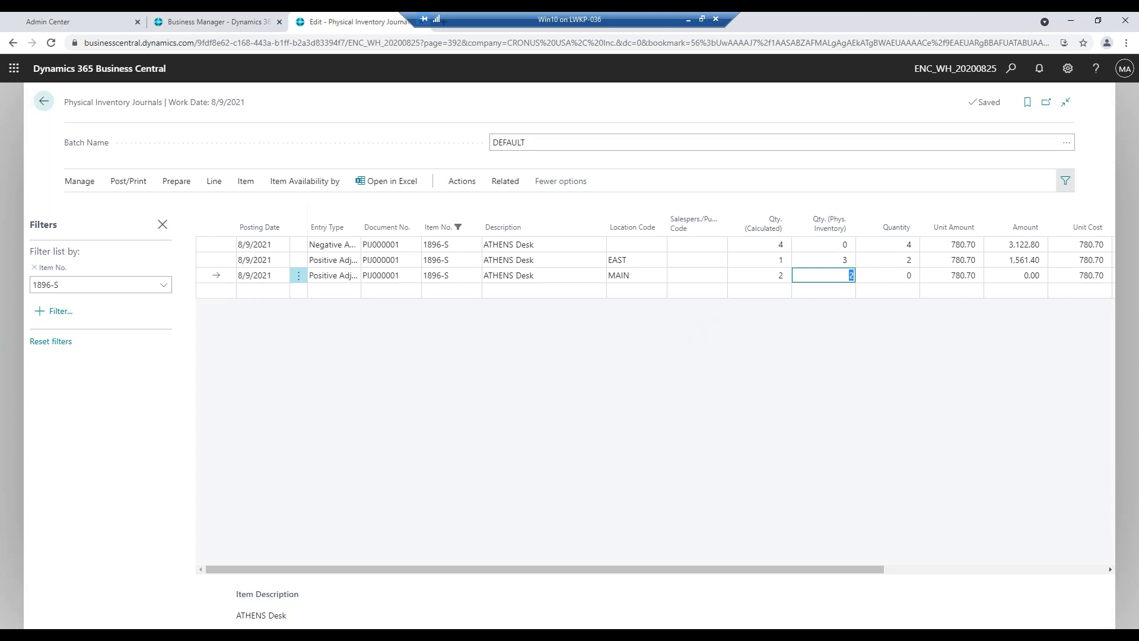
Remove the Item No. filter and set PARIS Guest Chair physical inventory quantities to 7 without a location and 4 at WEST.
click(38, 272)
click(38, 271)
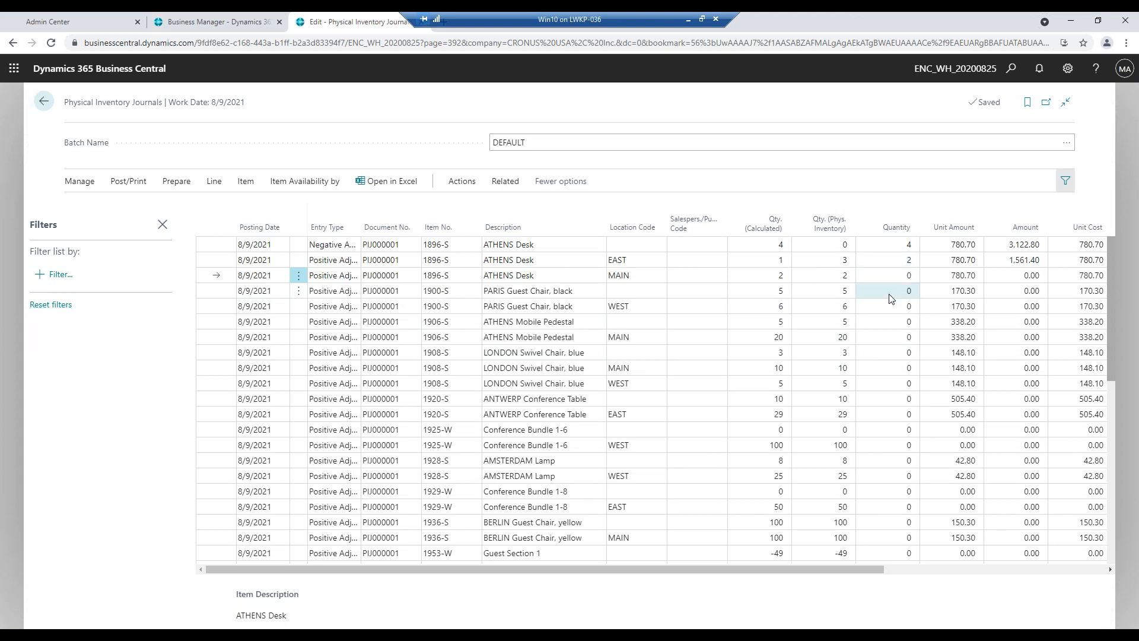
click(846, 293)
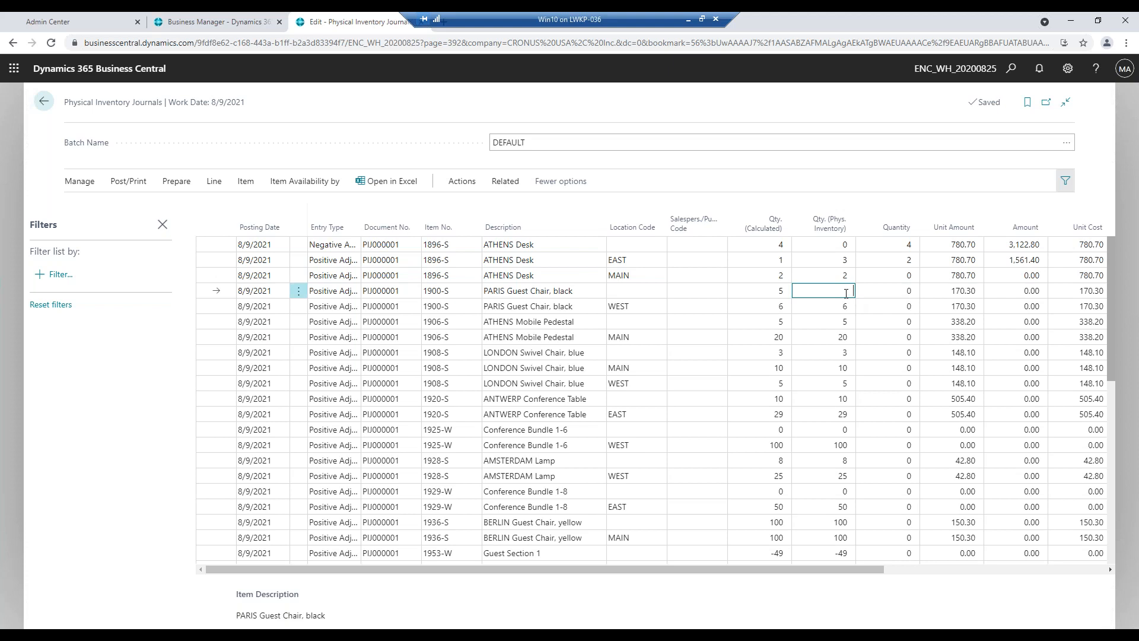
key(Down)
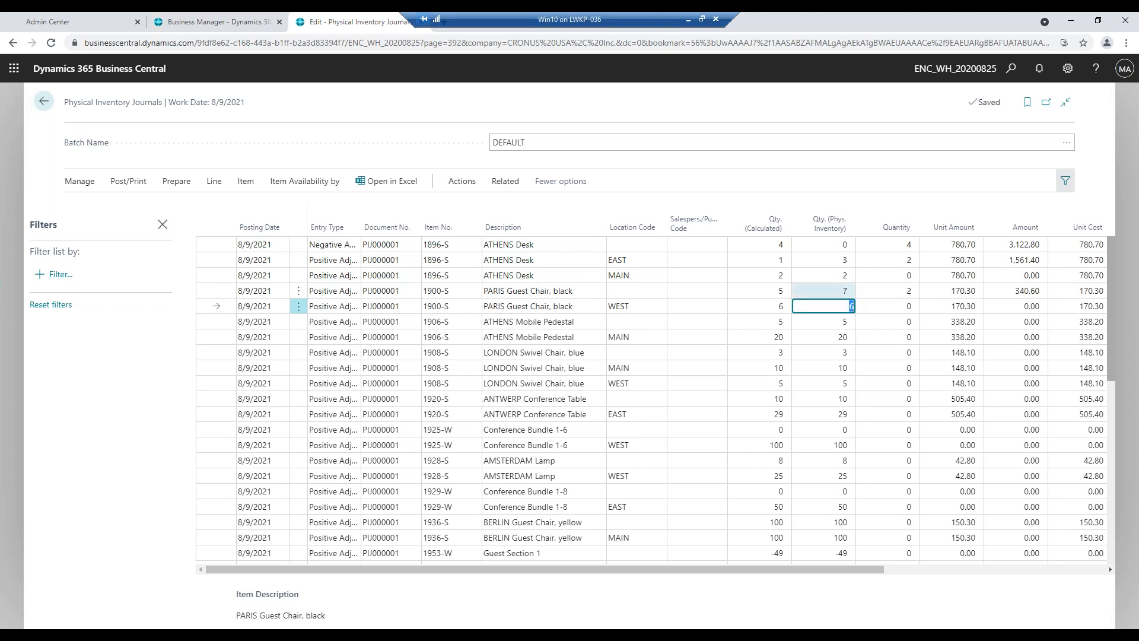
text(4)
key(Down)
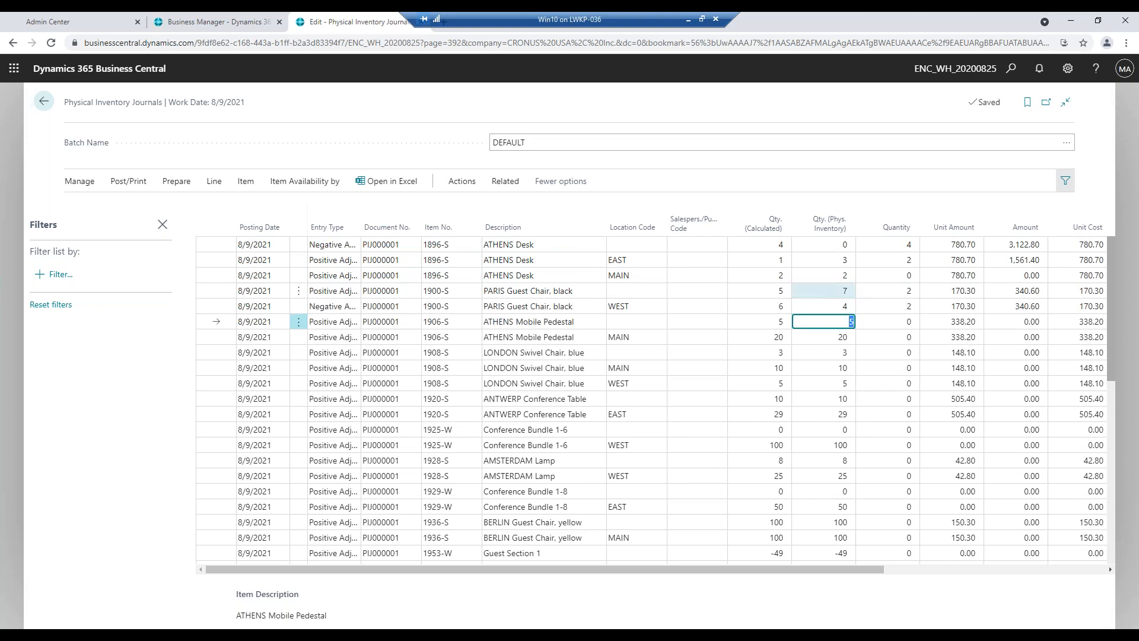
Set physical inventory quantities to 15 for 1906-S at MAIN, and for 1908-S to 1 without a location, 8 at MAIN and 8 at WEST.
key(Down)
text(15)
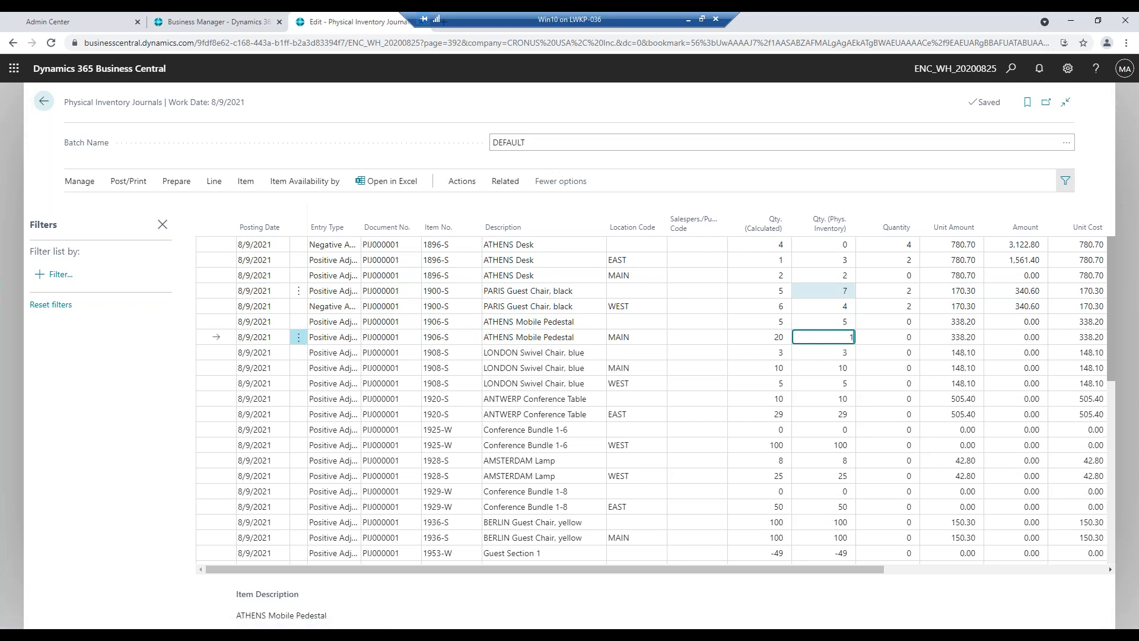
key(Down)
text(1)
key(Down)
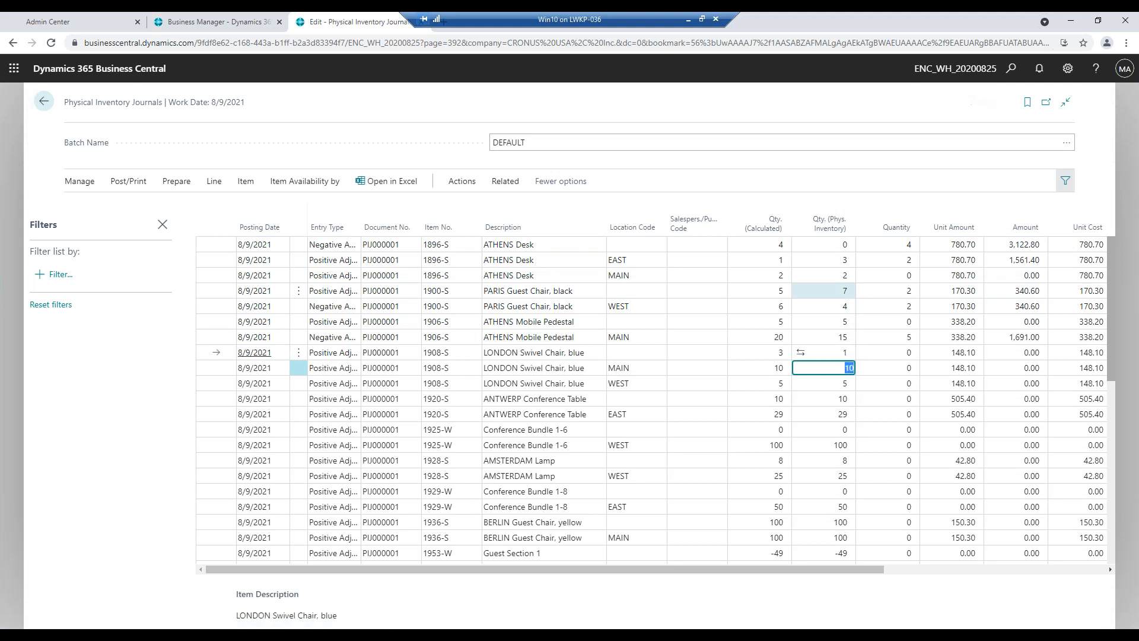
text(8)
key(Down)
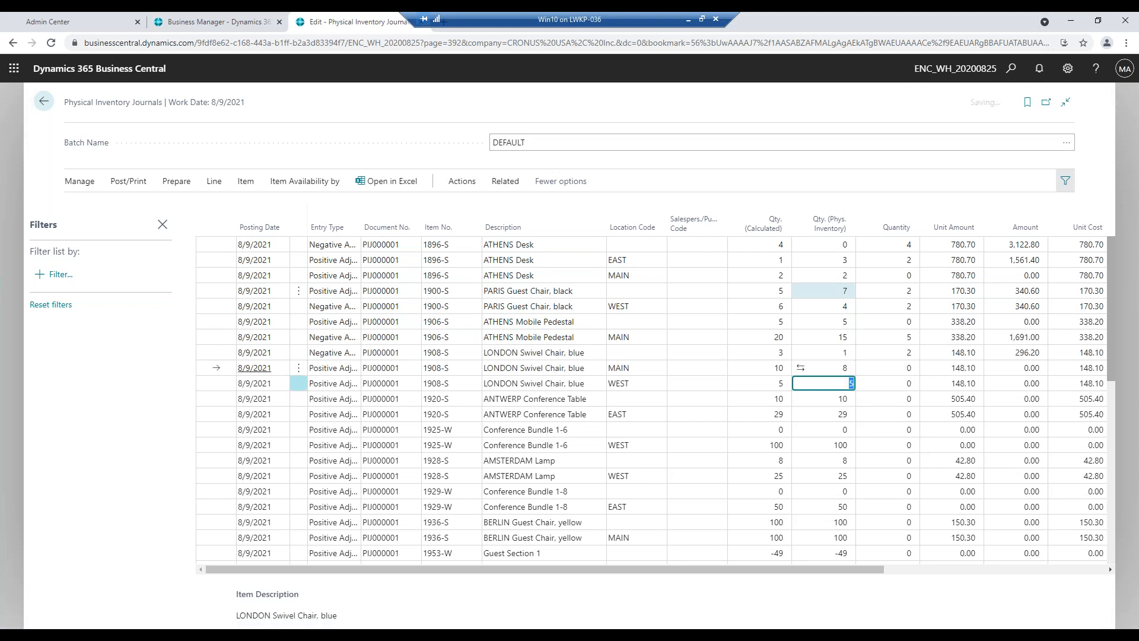
key(Down)
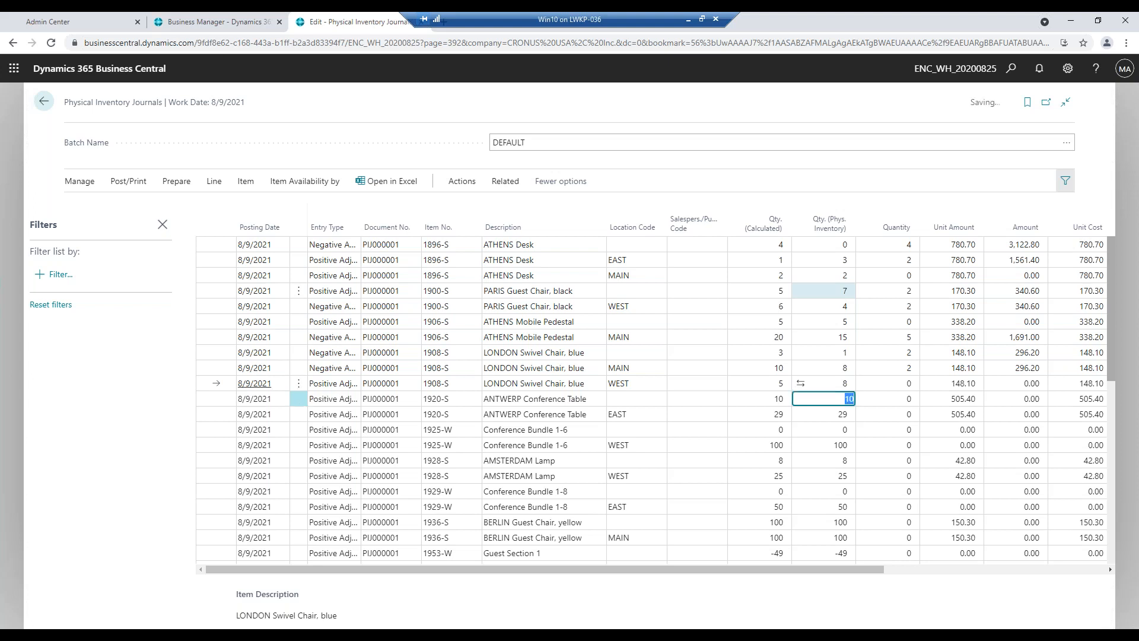
Set the ANTWERP Conference Table physical inventory quantities to 7 without a location and 25 at EAST.
text(7)
key(Down)
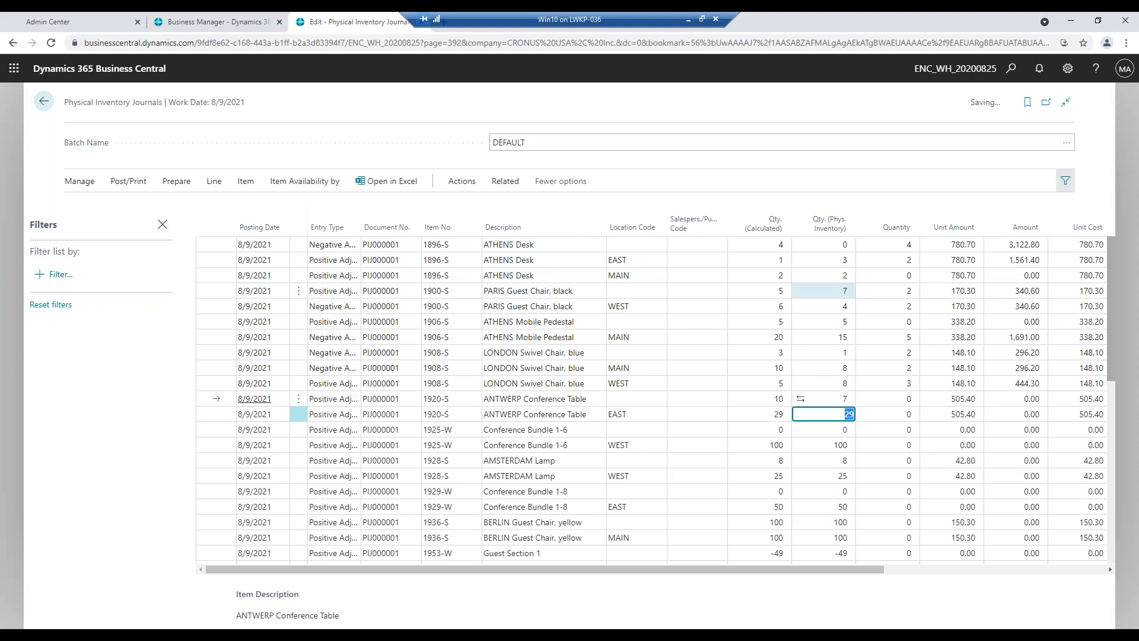
text(25)
key(Down)
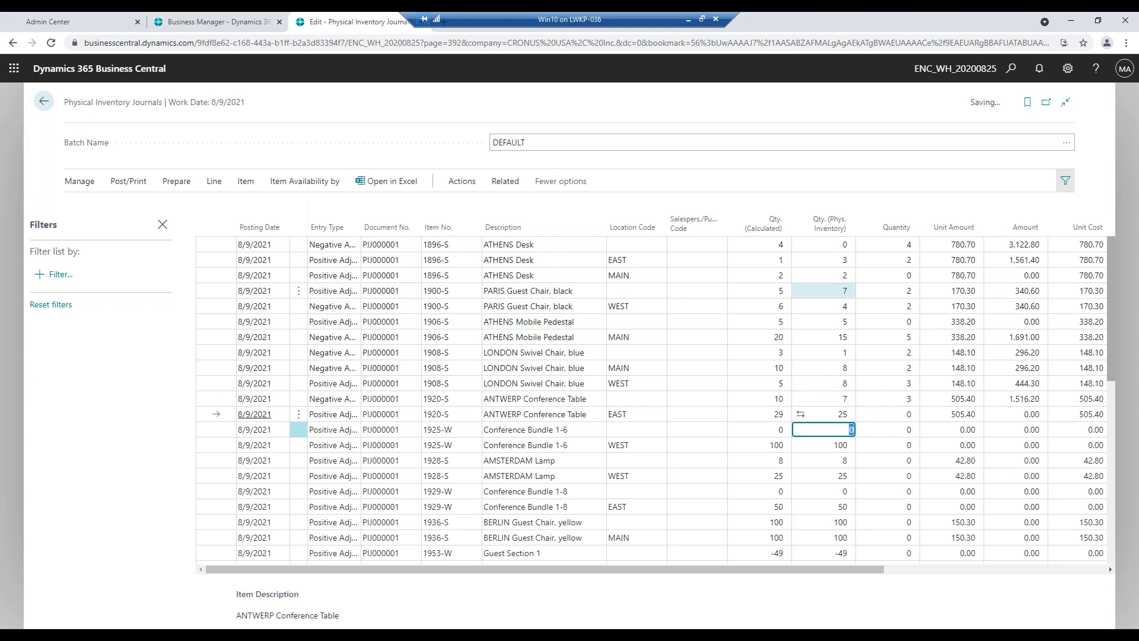
Set the AMSTERDAM Lamp physical inventory quantities to 6 without a location and 23 at WEST.
key(Down)
key(Down)
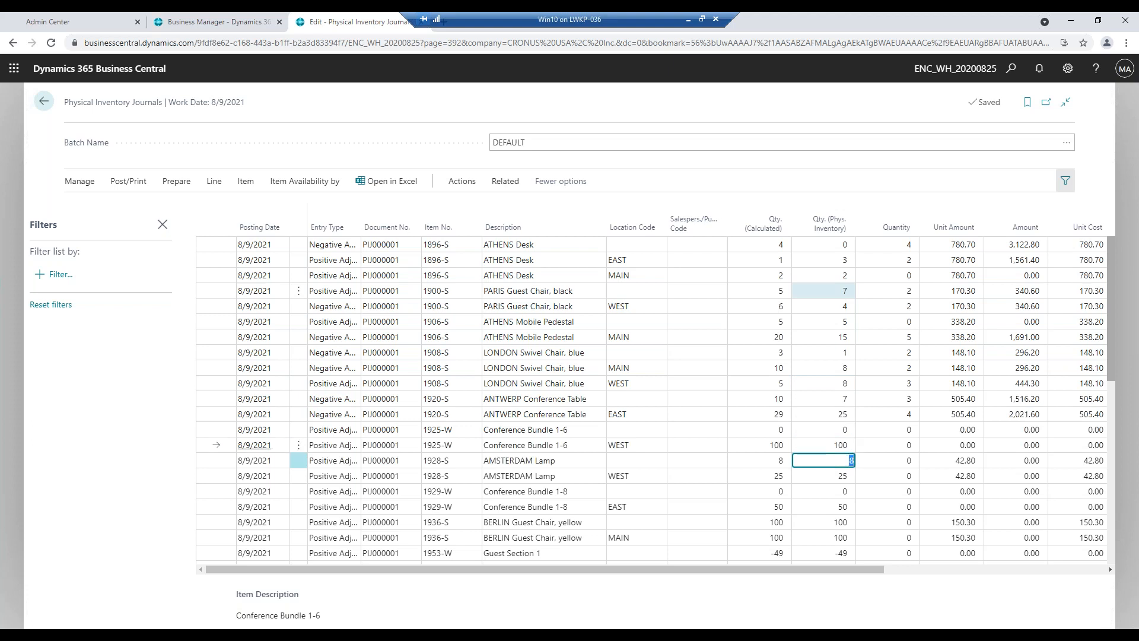
text(6)
key(Down)
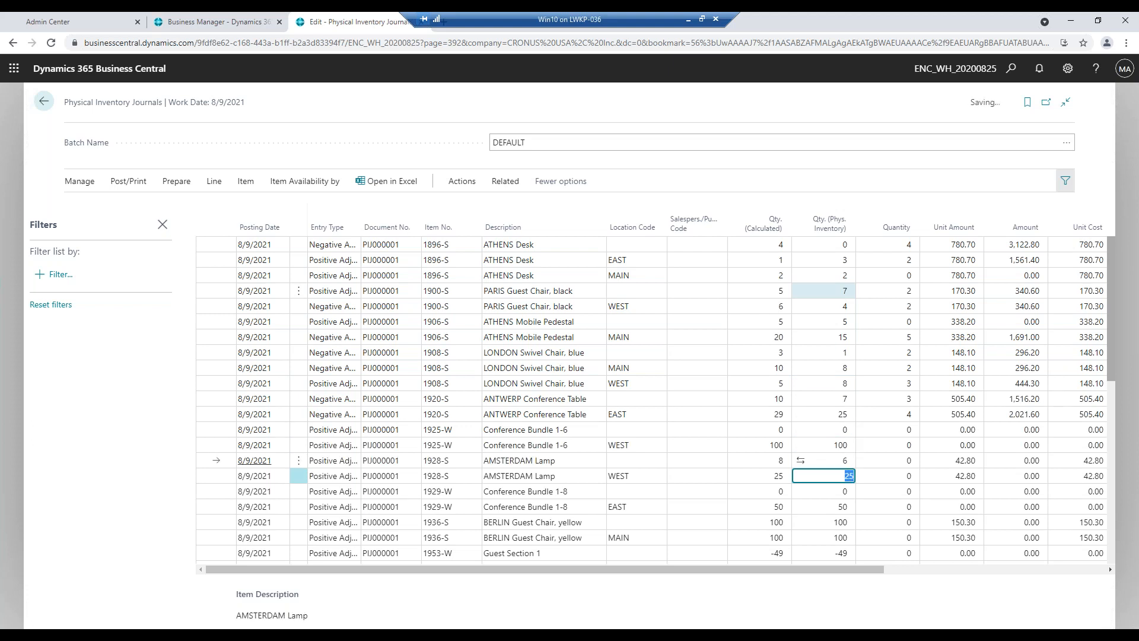
text(23)
key(Down)
key(Down)
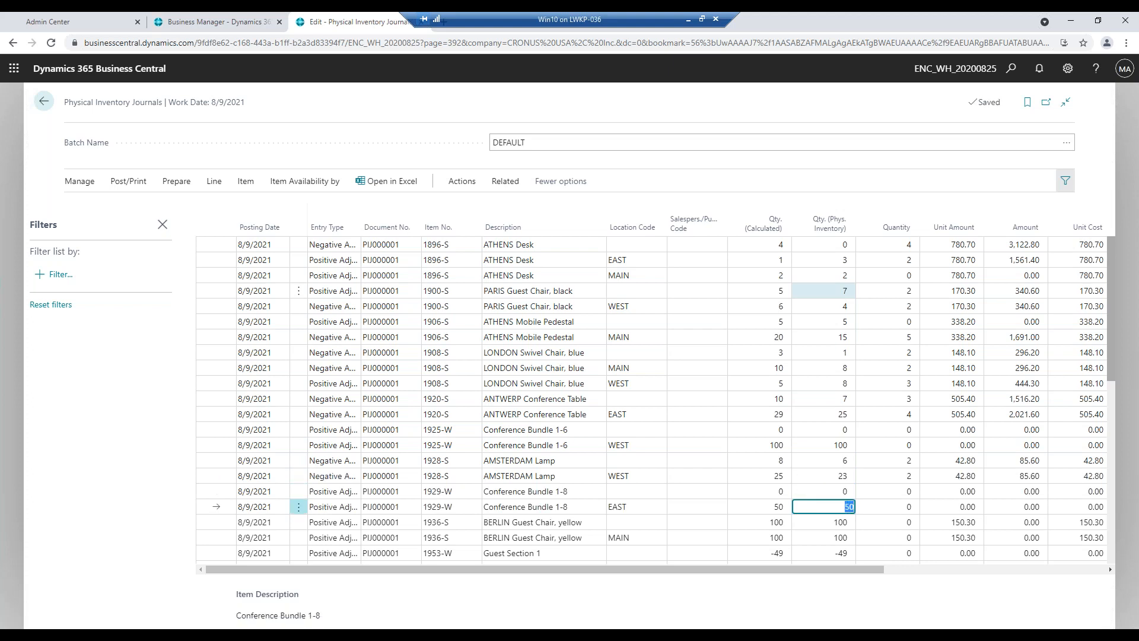
Set the physical inventory quantity to 0 on the Conference Bundle 2-8 and Conference Package 1 lines without a location.
scroll(842, 415, down, 5)
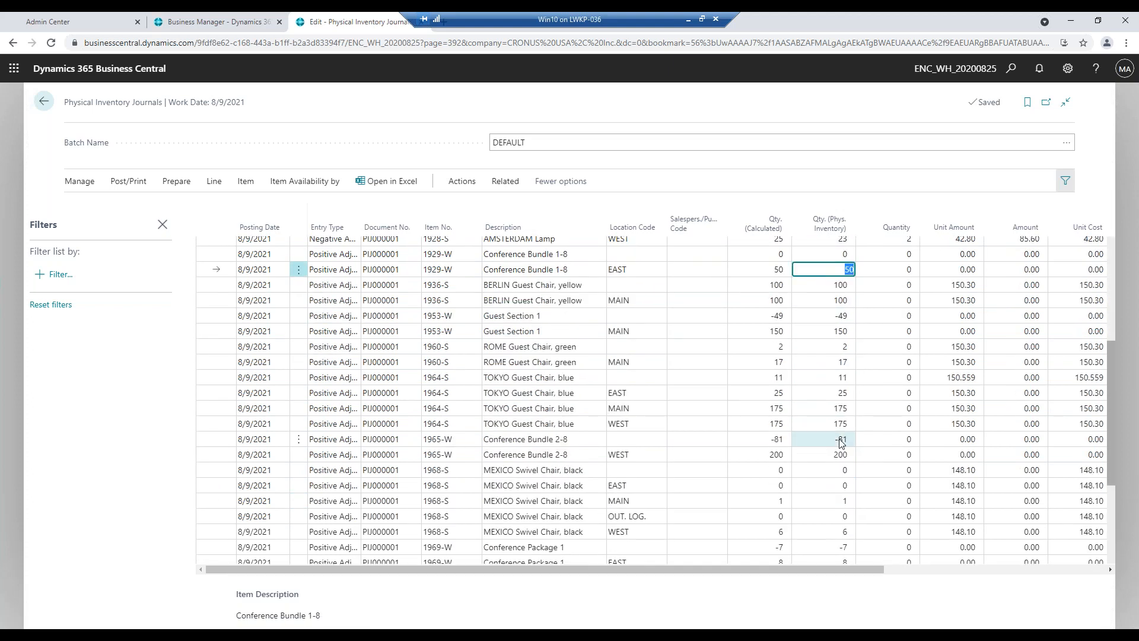
click(841, 442)
key(BackSpace)
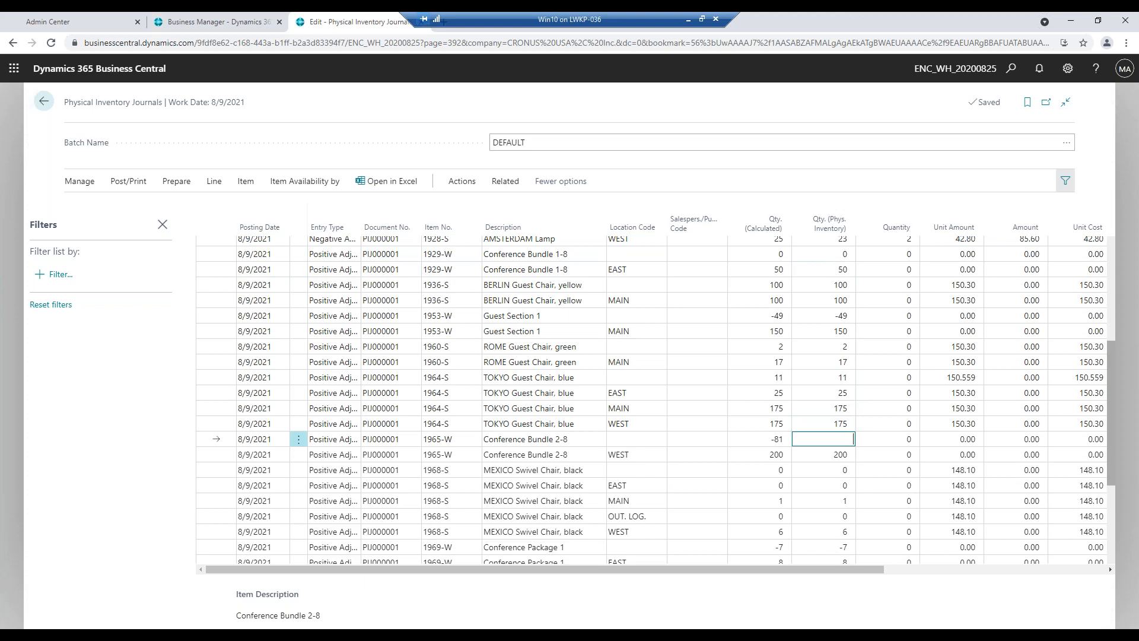
key(Tab)
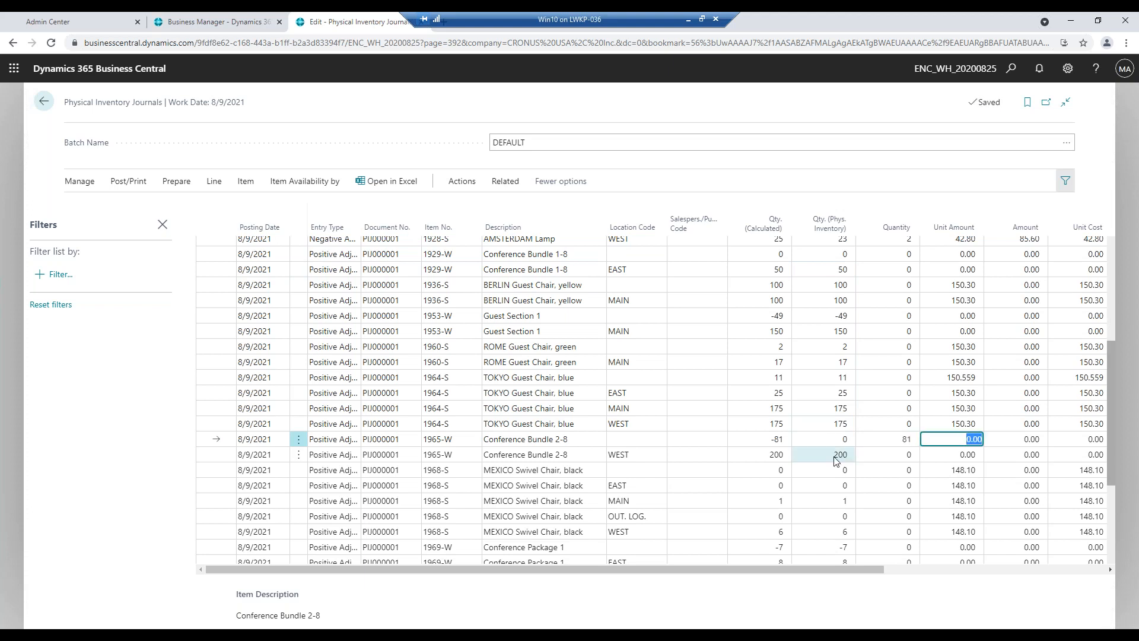
scroll(841, 439, down, 2)
click(837, 433)
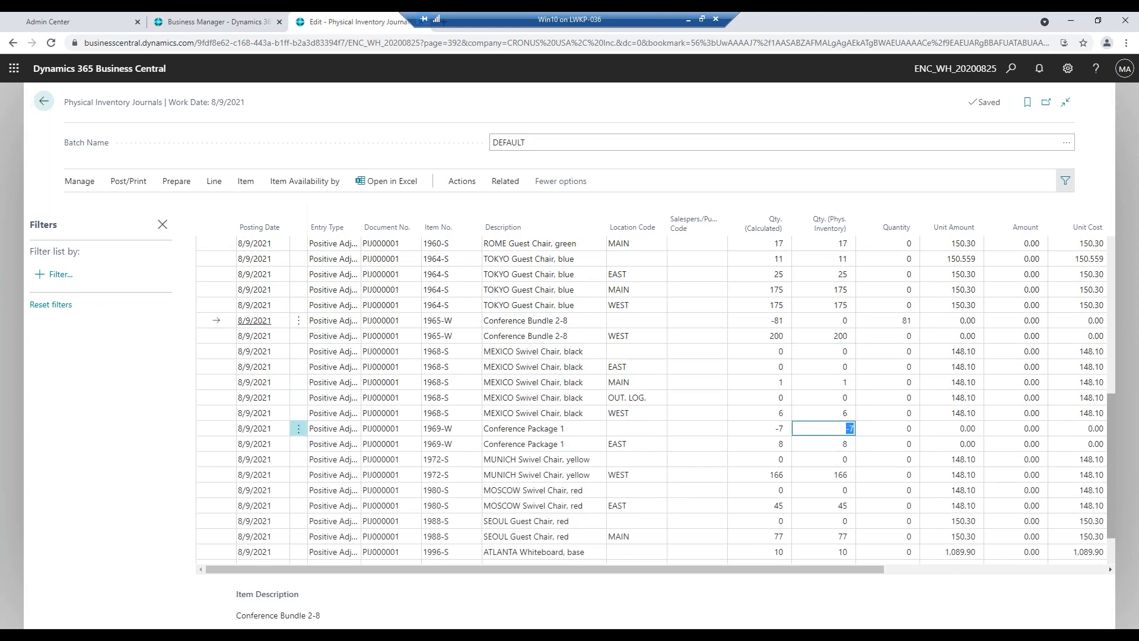
text(0)
key(Tab)
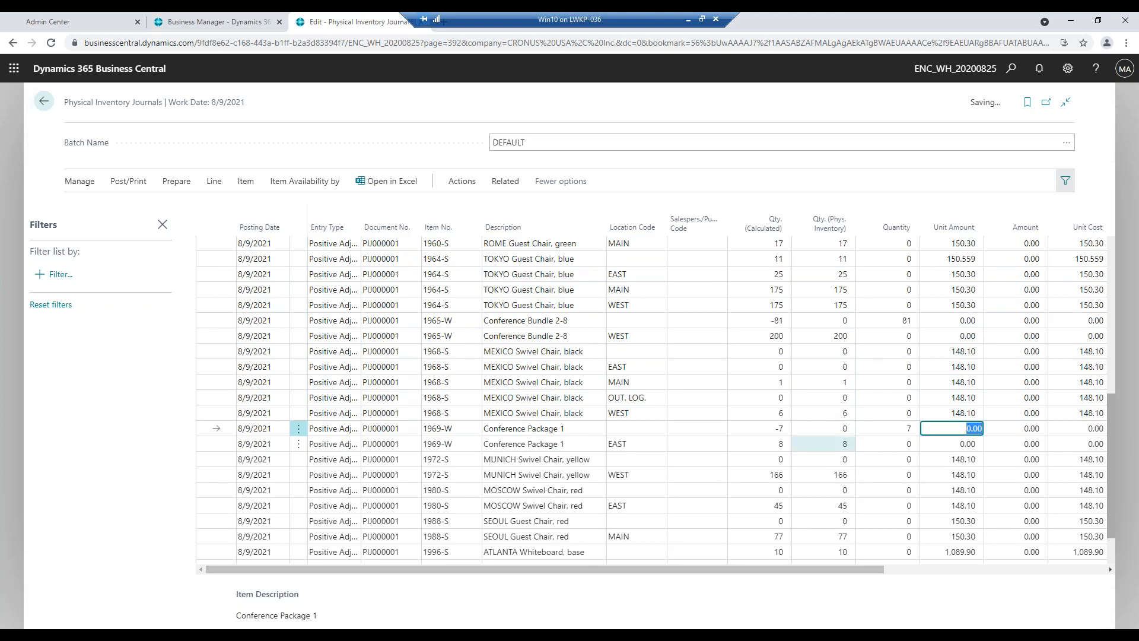
Set the physical inventory quantity of the SEOUL Guest Chair, red at MAIN to 70.
scroll(832, 477, down, 1)
click(831, 484)
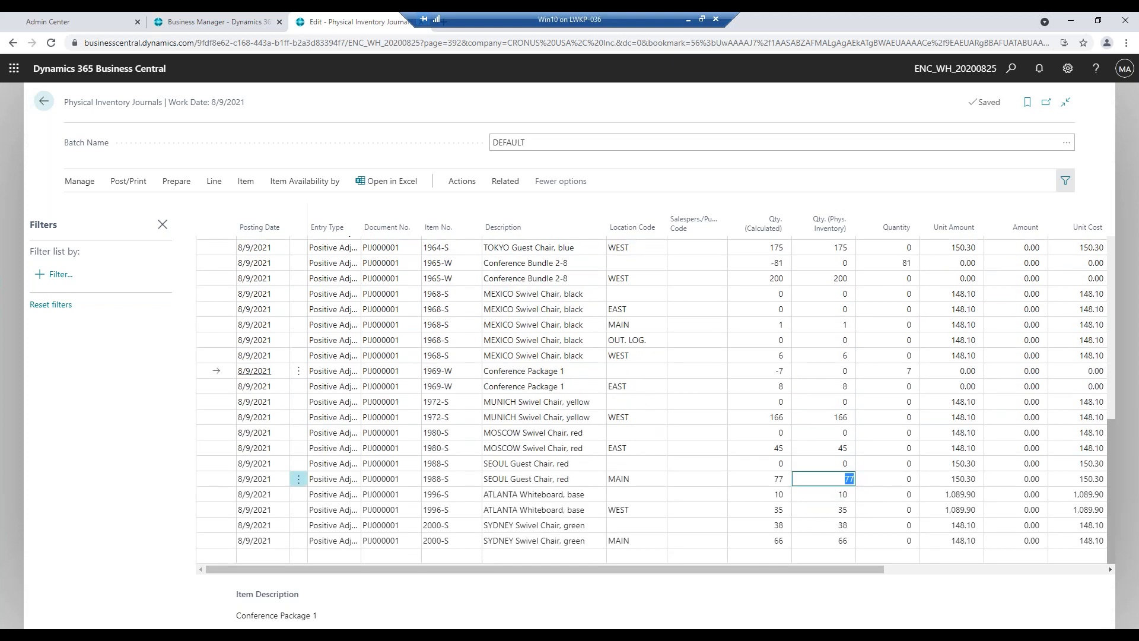
key(BackSpace)
text(70)
key(Tab)
key(Down)
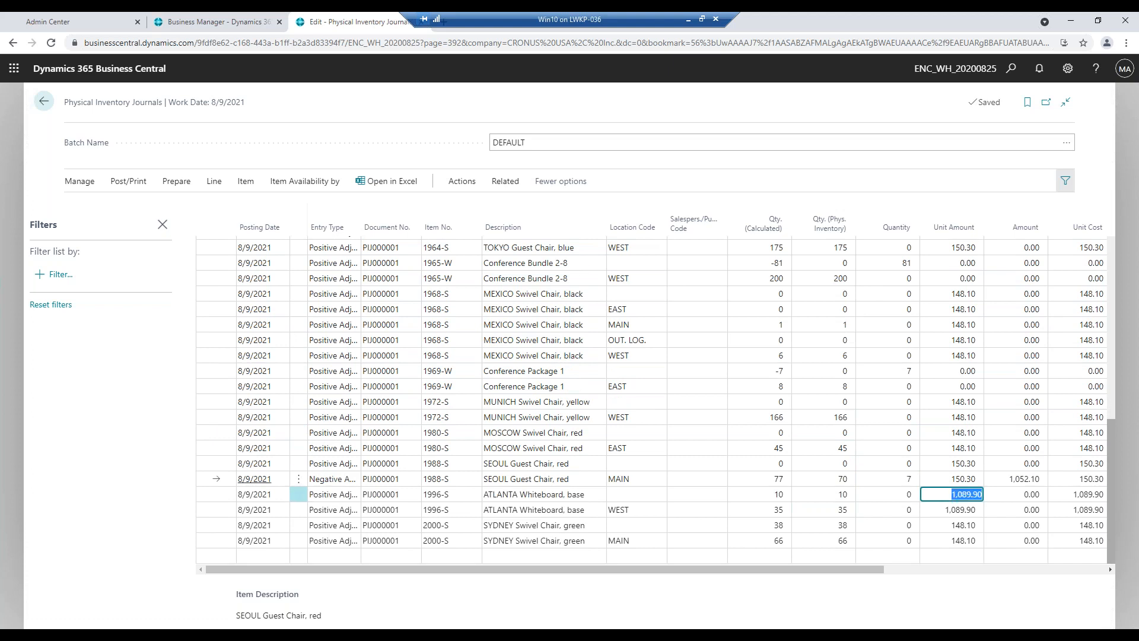
Set the ATLANTA Whiteboard physical inventory quantities to 6 without a location and 33 at WEST.
key(shift+Tab)
text(6)
key(Down)
text(33)
key(Down)
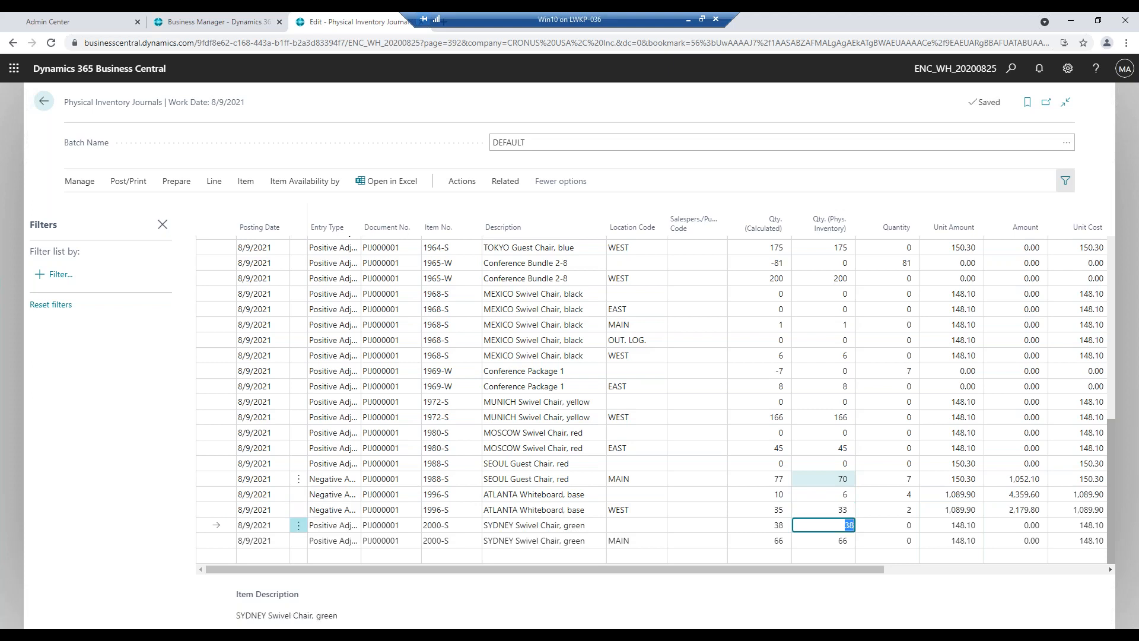
Set the SYDNEY Swivel Chair physical inventory quantities to 34 without a location and 63 at MAIN.
text(34)
key(Down)
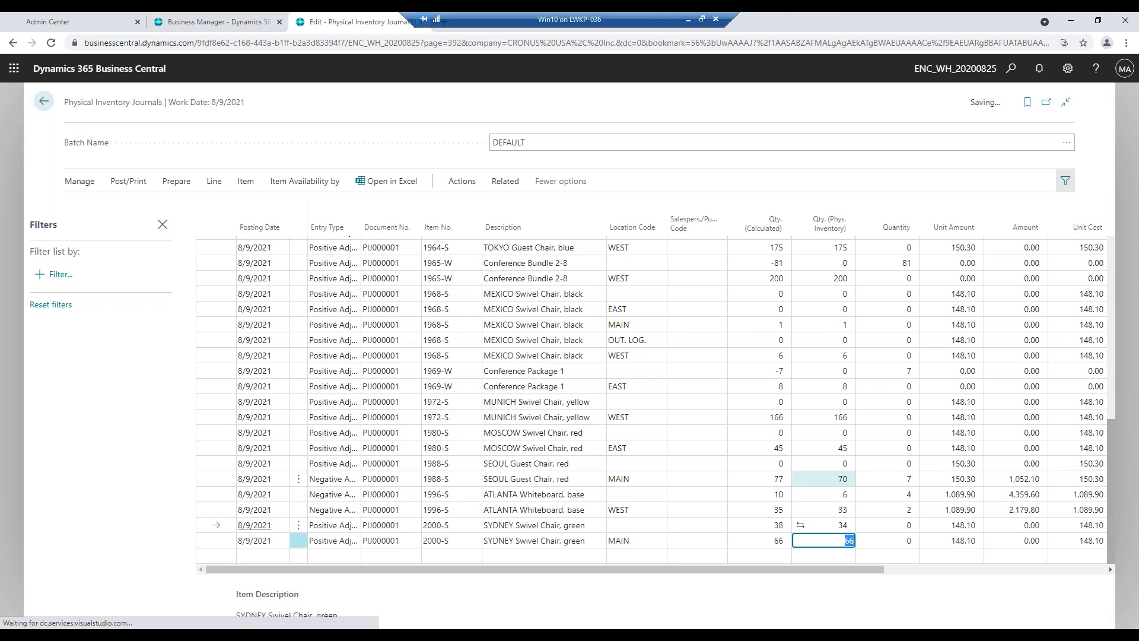
text(63)
key(Up)
Set the physical inventory quantity of Conference Package 1 at EAST to 5.
key(Up)
key(Up)
key(Up)
key(Up)
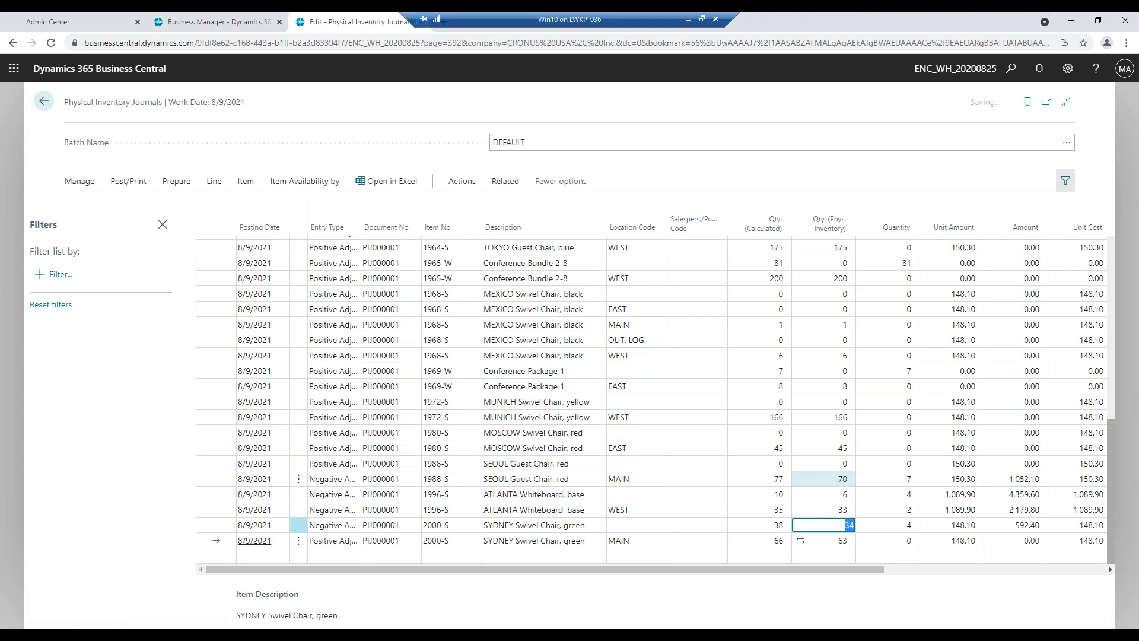
key(Up)
key(Up)
key(Up)
key(Up)
key(Up)
key(Up)
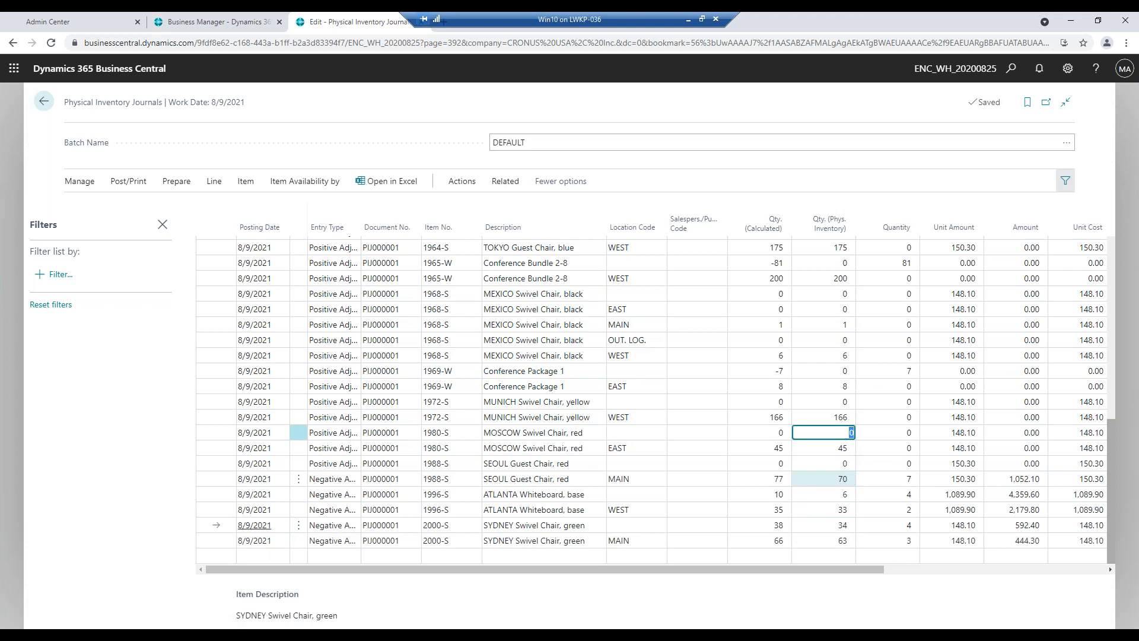
key(Down)
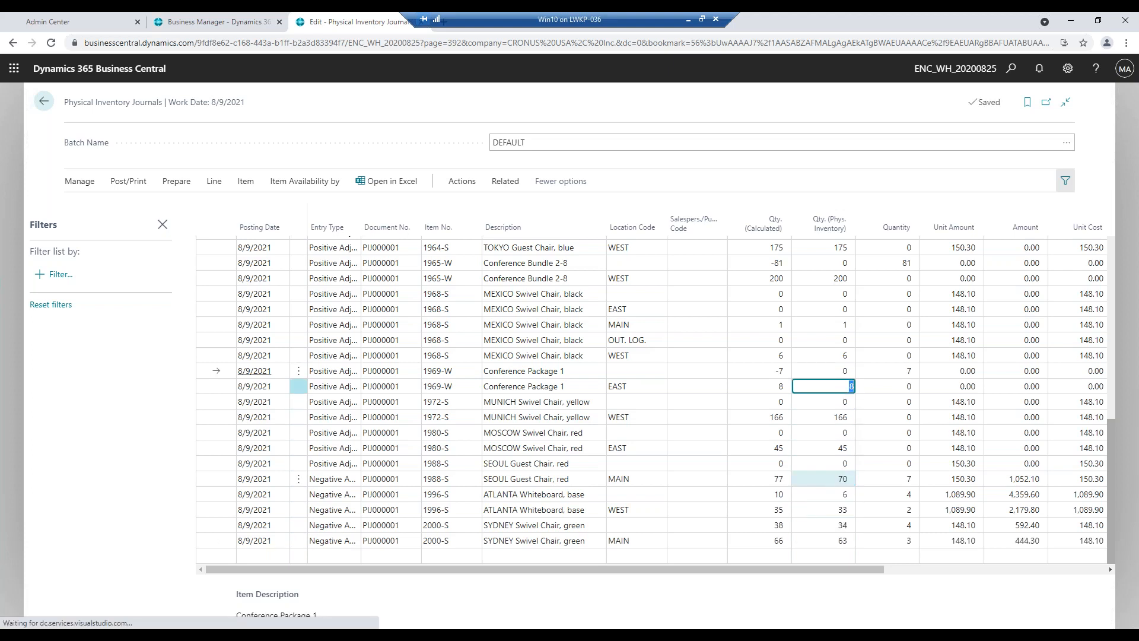
key(Down)
Set the physical inventory quantity of Conference Bundle 2-8 at WEST to 193.
key(Up)
key(Up)
key(Up)
key(Up)
key(Up)
key(Up)
key(Up)
key(Up)
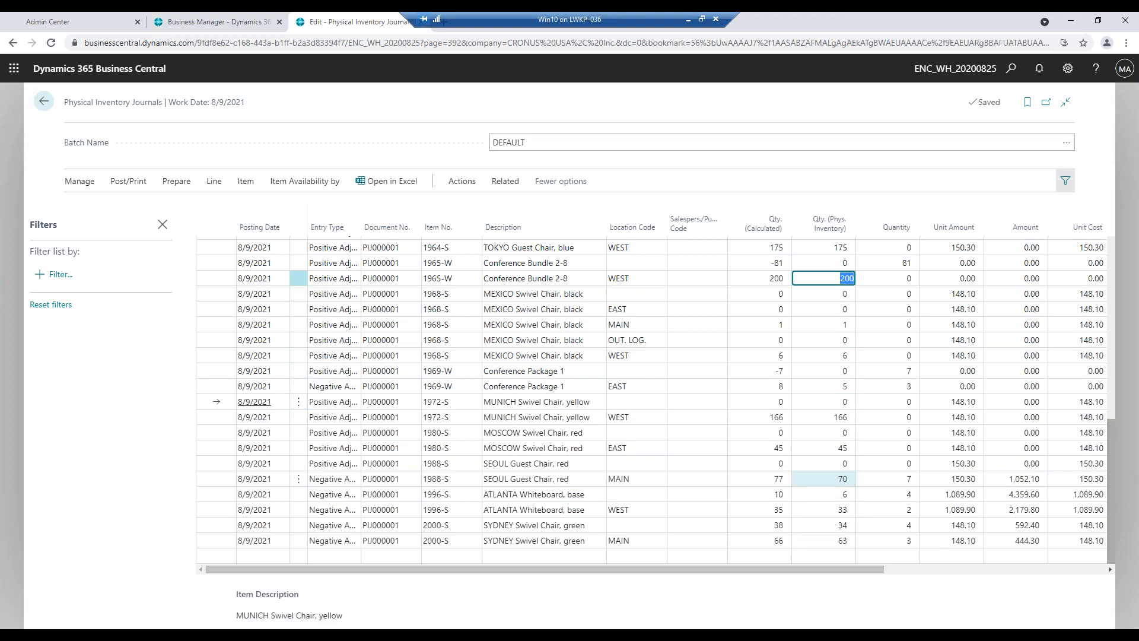
text(19)
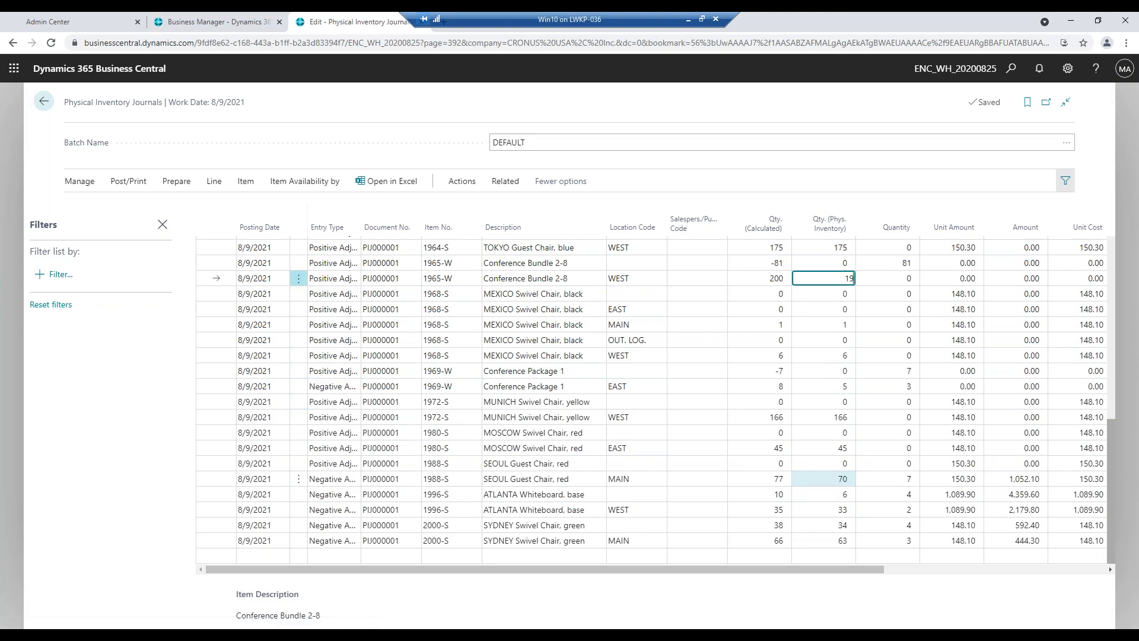
text(3)
key(Up)
Set the TOKYO Guest Chair, blue physical inventory quantities to 187 at MAIN and 199 at WEST.
key(Up)
key(Up)
key(Up)
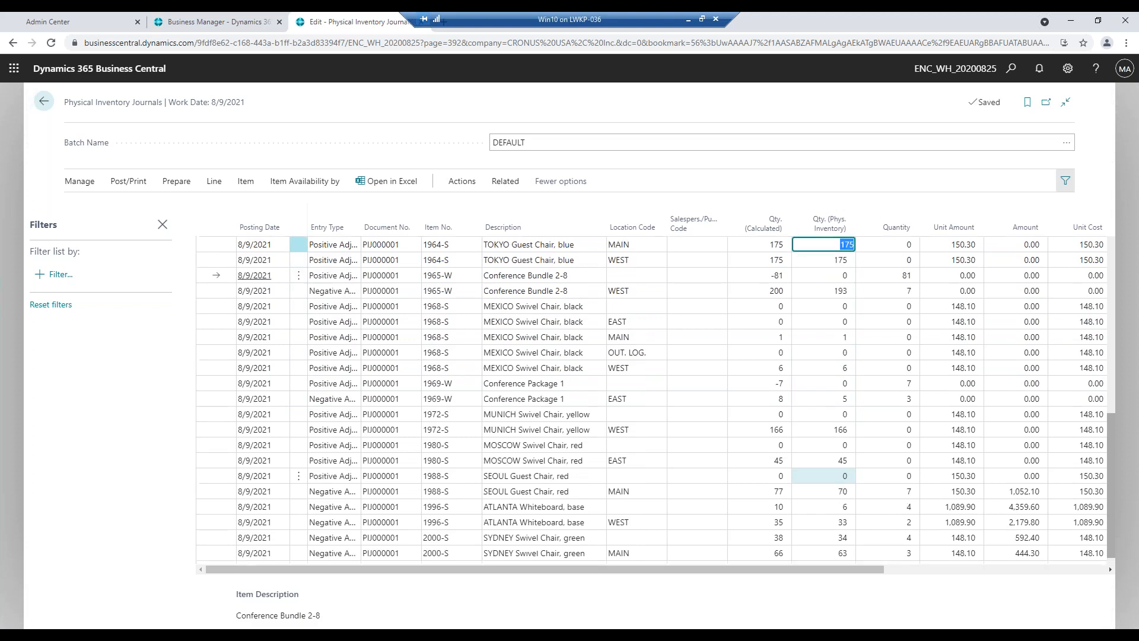
key(Up)
key(Up)
key(Up)
key(Down)
key(Down)
key(Down)
key(Down)
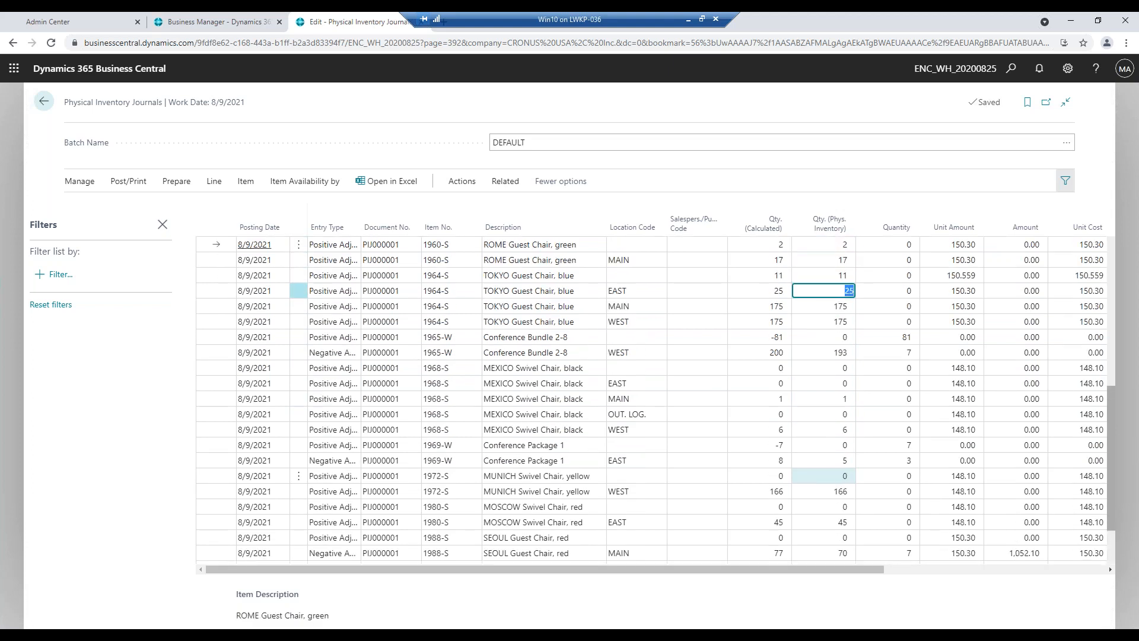
text(187)
key(Down)
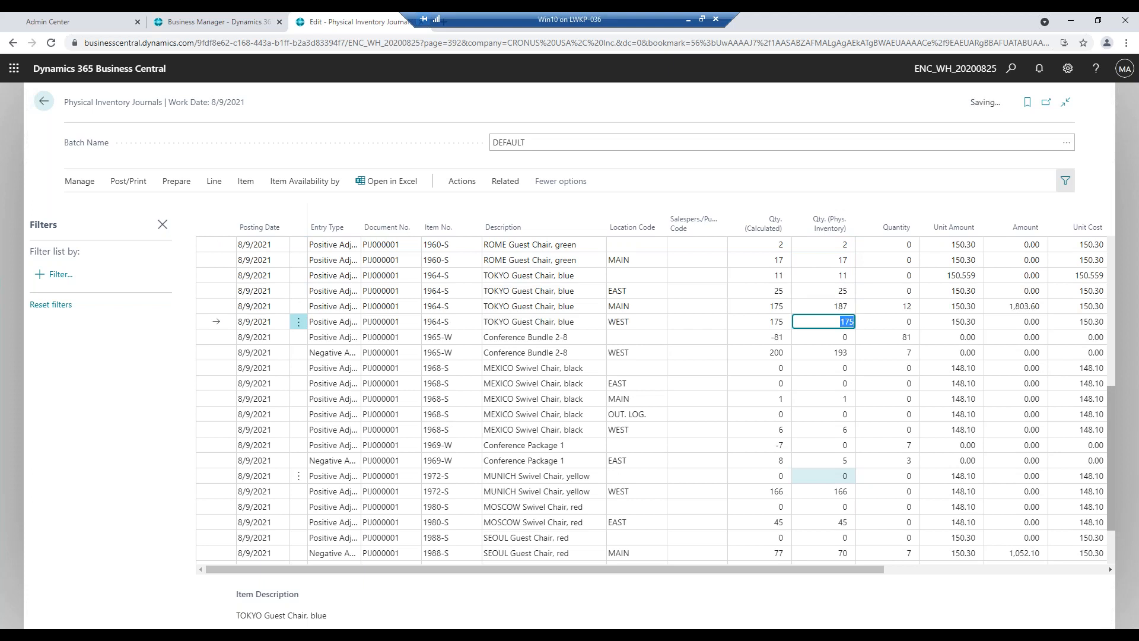
text(19)
key(Up)
Review the quantities on the journal lines from the TOKYO Guest Chair back up to the first ATHENS Desk line.
key(Up)
key(Up)
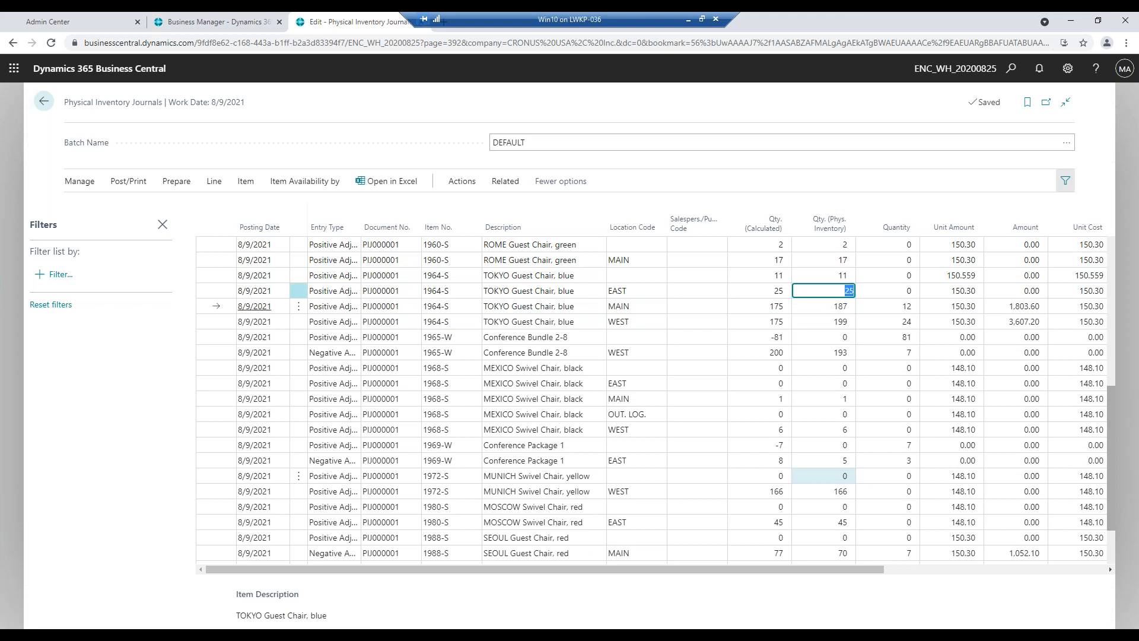
key(Up)
key(Up)
key(Up)
key(Up)
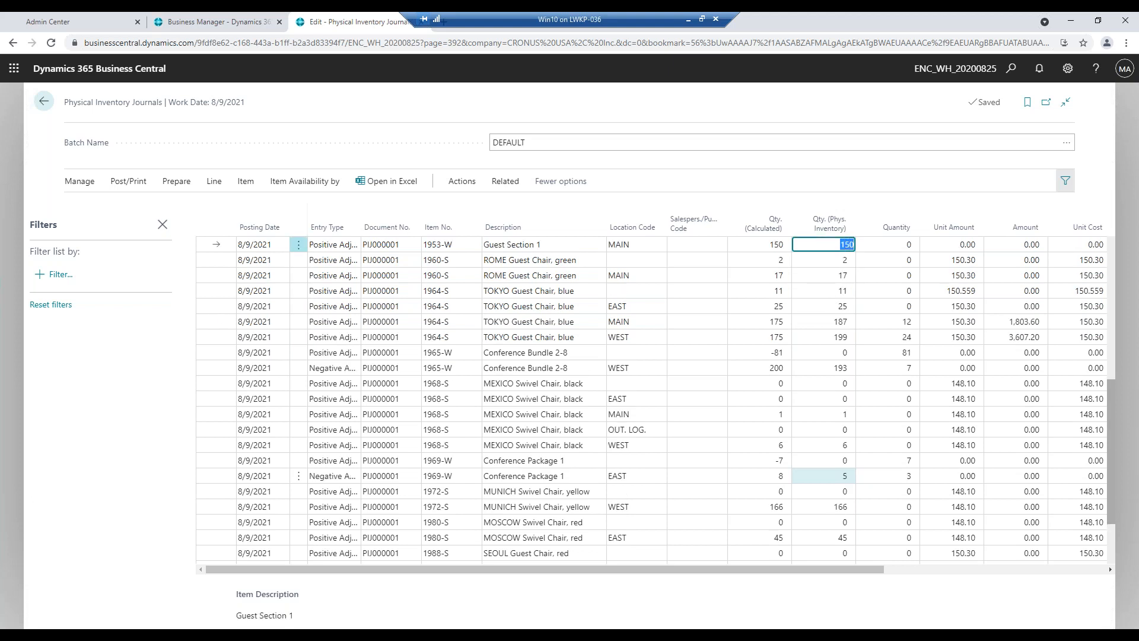
key(Up)
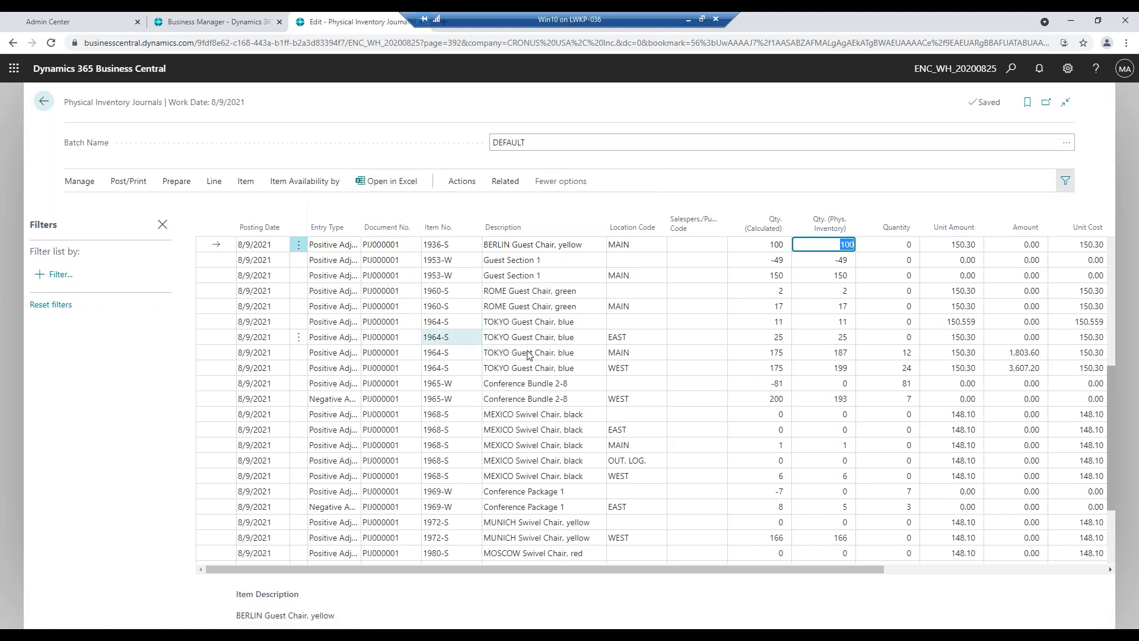
scroll(844, 353, up, 3)
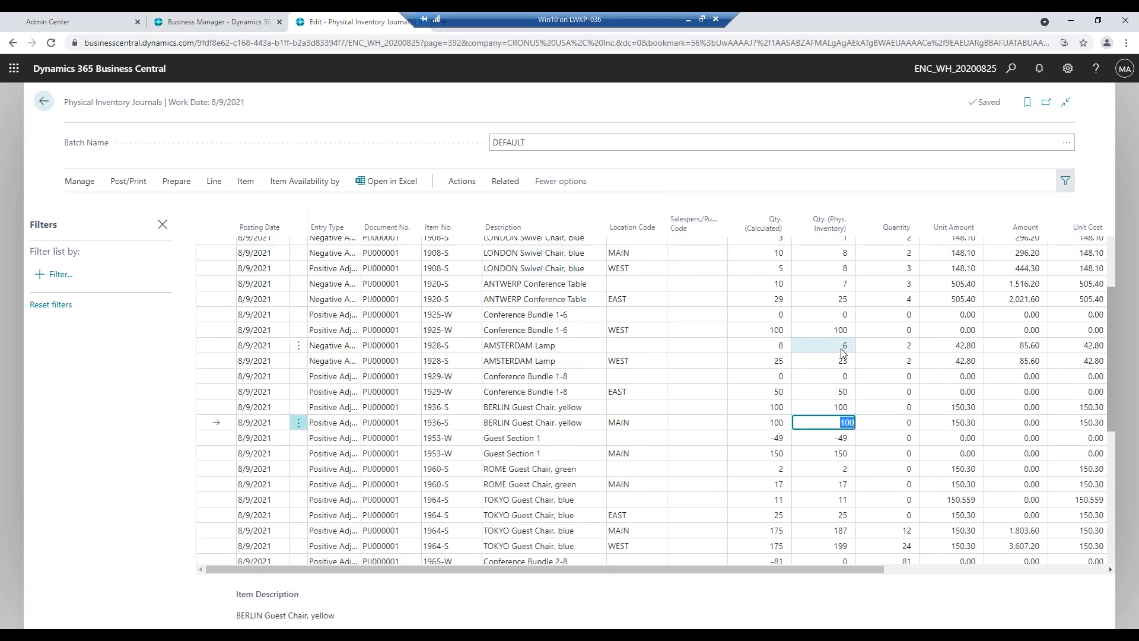
scroll(843, 353, up, 2)
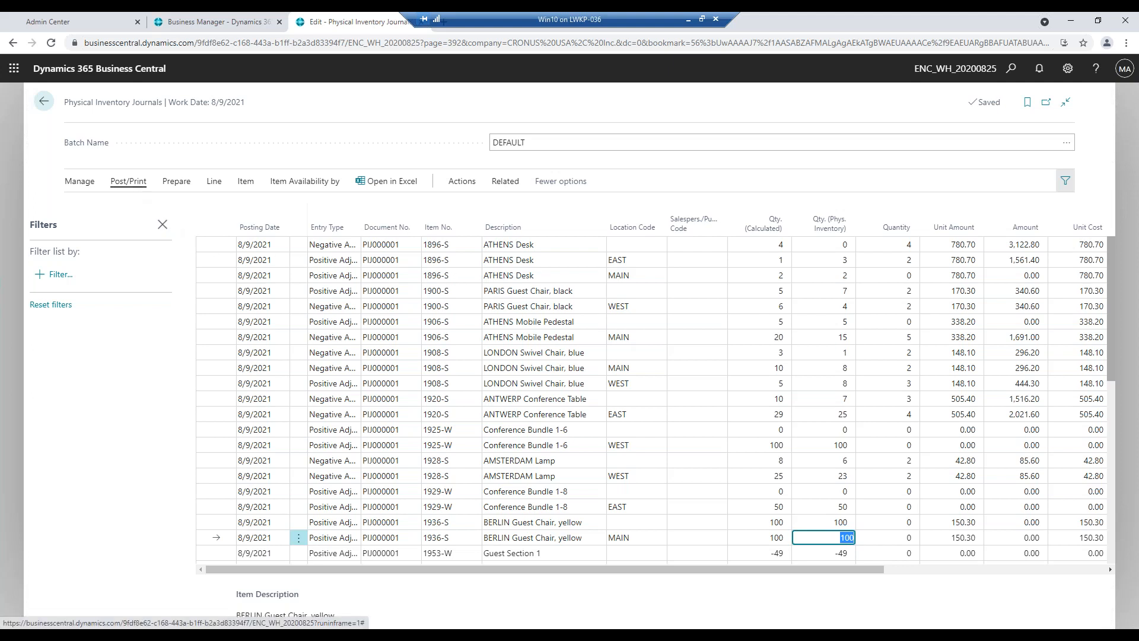
Run the Physical Inventory List report for the DEFAULT batch with calculated quantities shown and bring up its print preview.
click(140, 187)
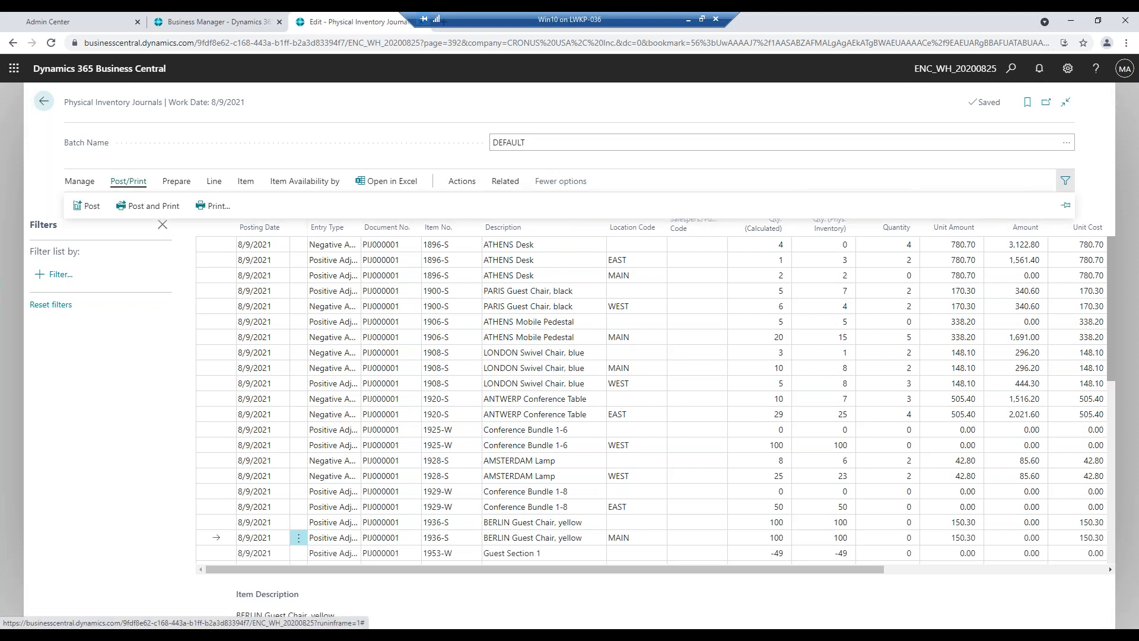
click(213, 207)
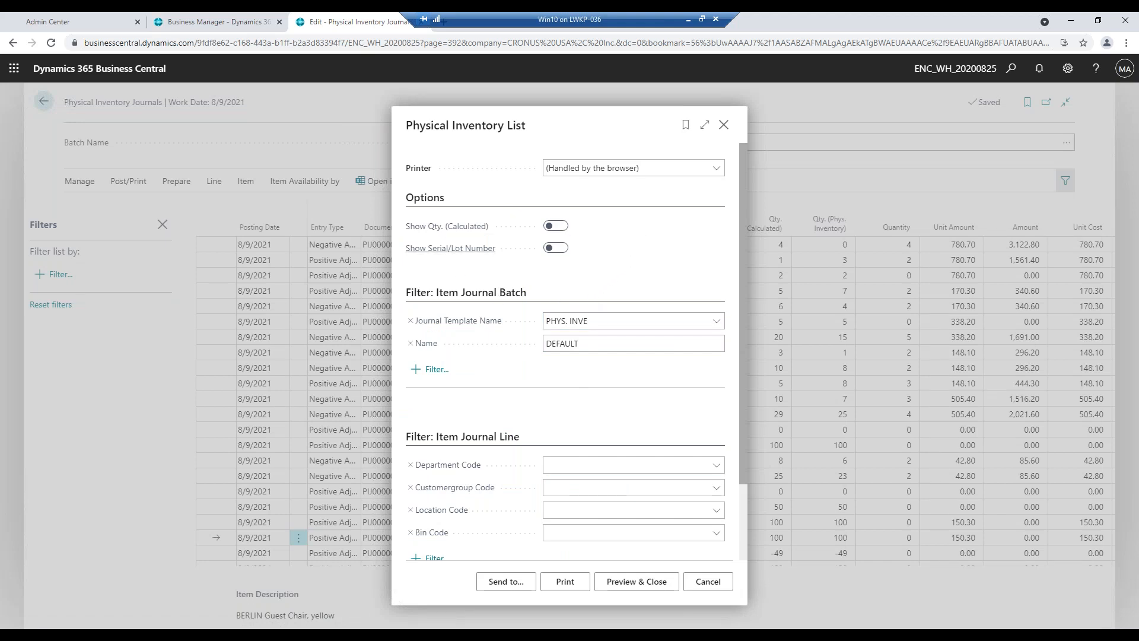
mouse_move(450, 248)
click(558, 229)
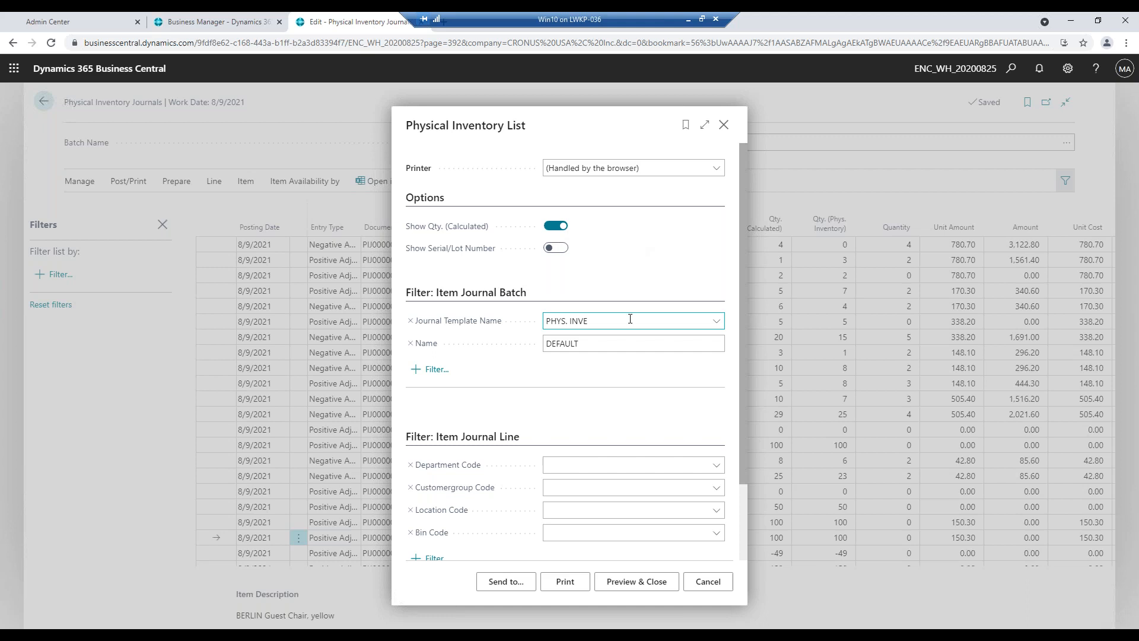
scroll(630, 318, down, 2)
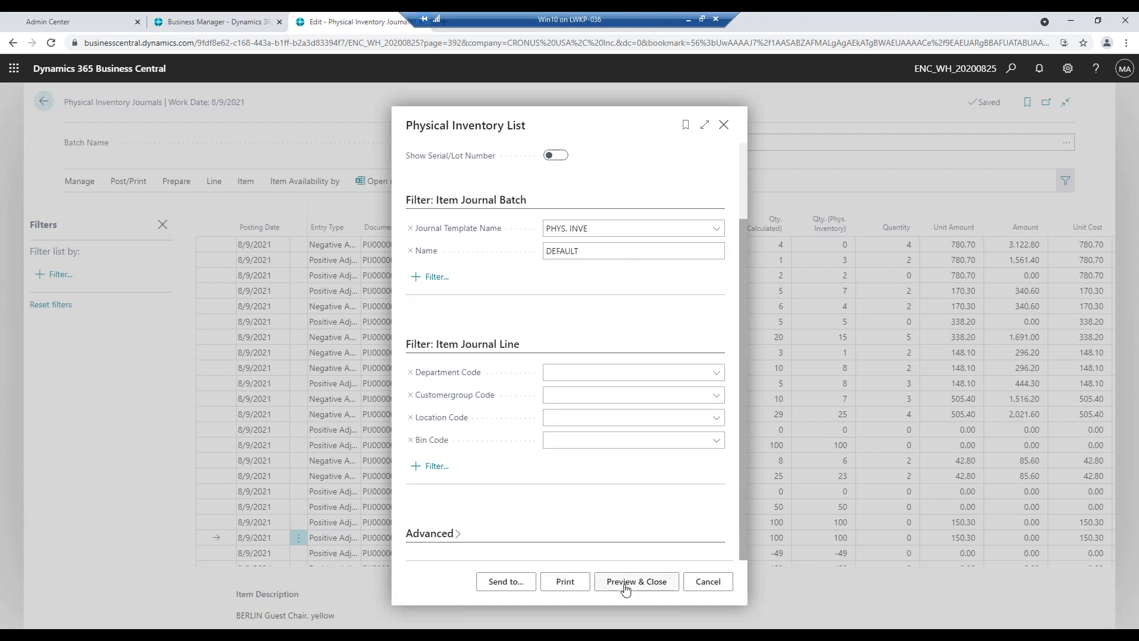
click(580, 583)
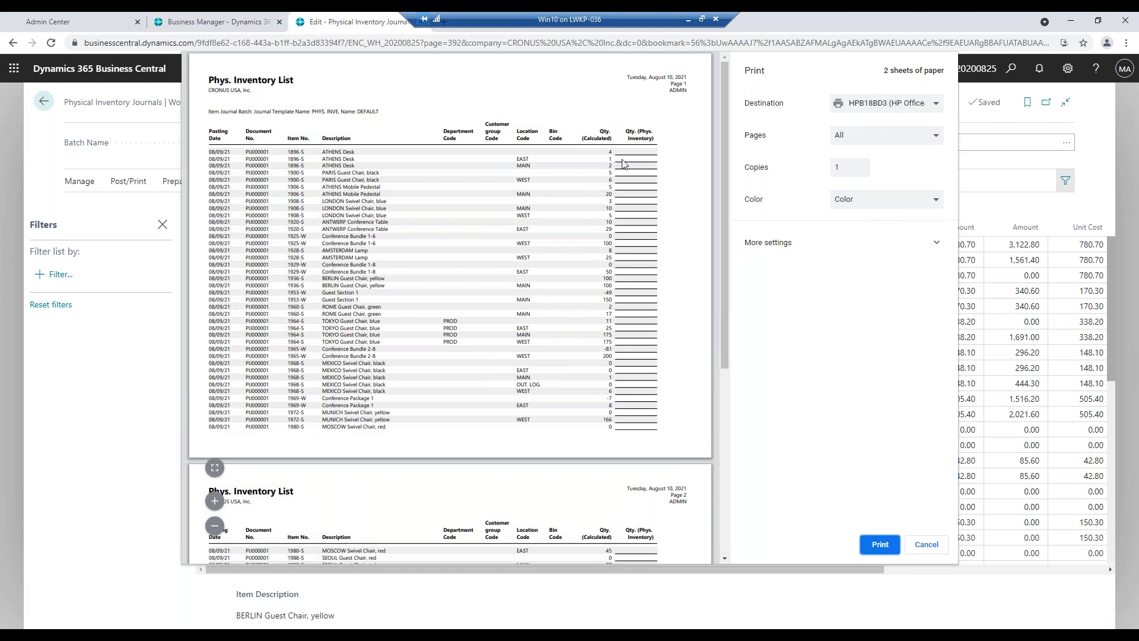
Examine the calculated quantities and blank count column on both pages of the enlarged Phys. Inventory List, and cancel printing.
scroll(454, 195, down, 1)
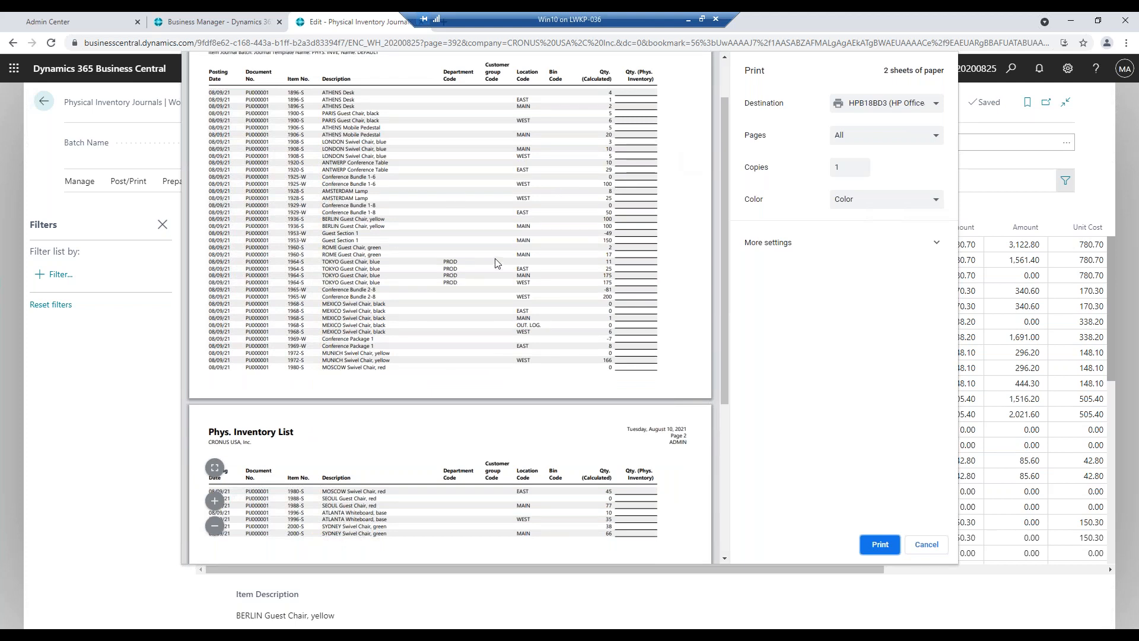
scroll(496, 262, up, 1)
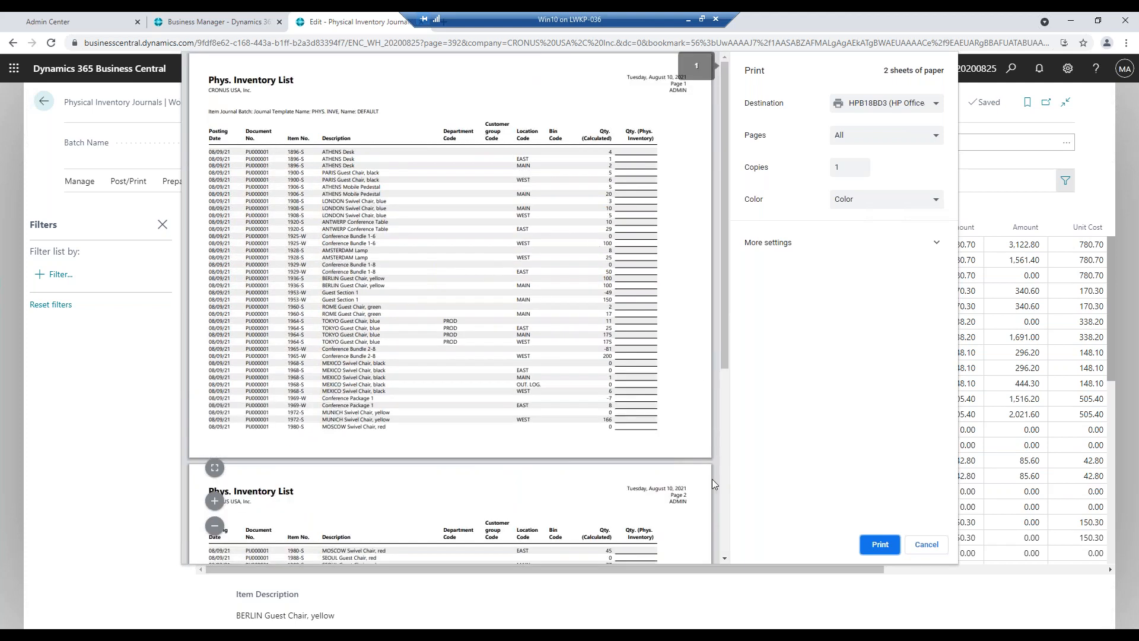
click(215, 500)
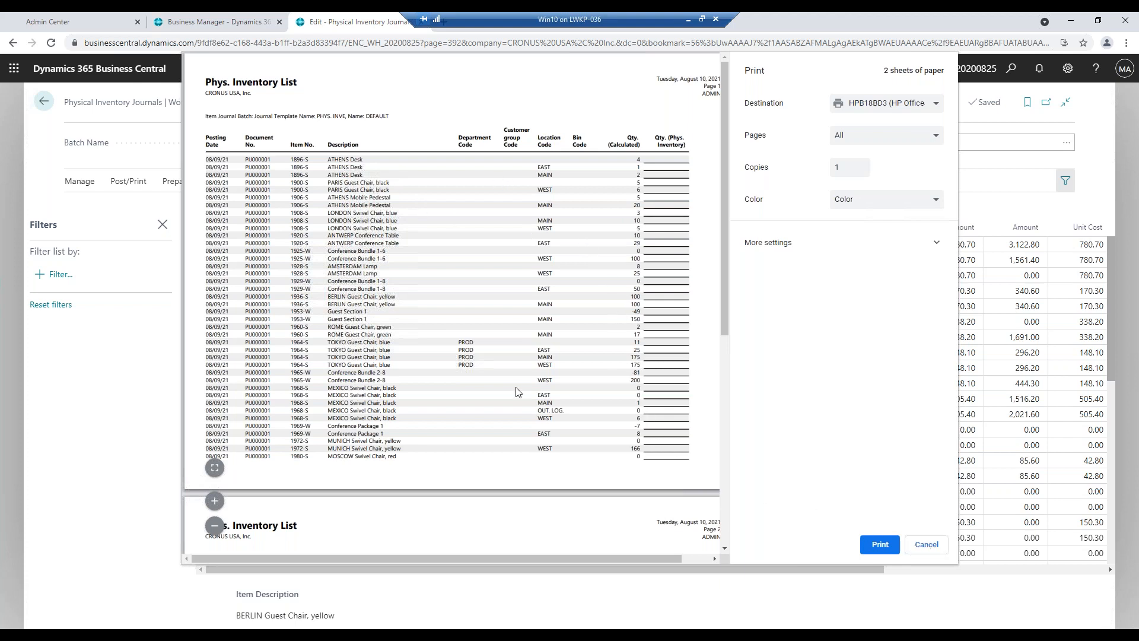
scroll(515, 392, down, 1)
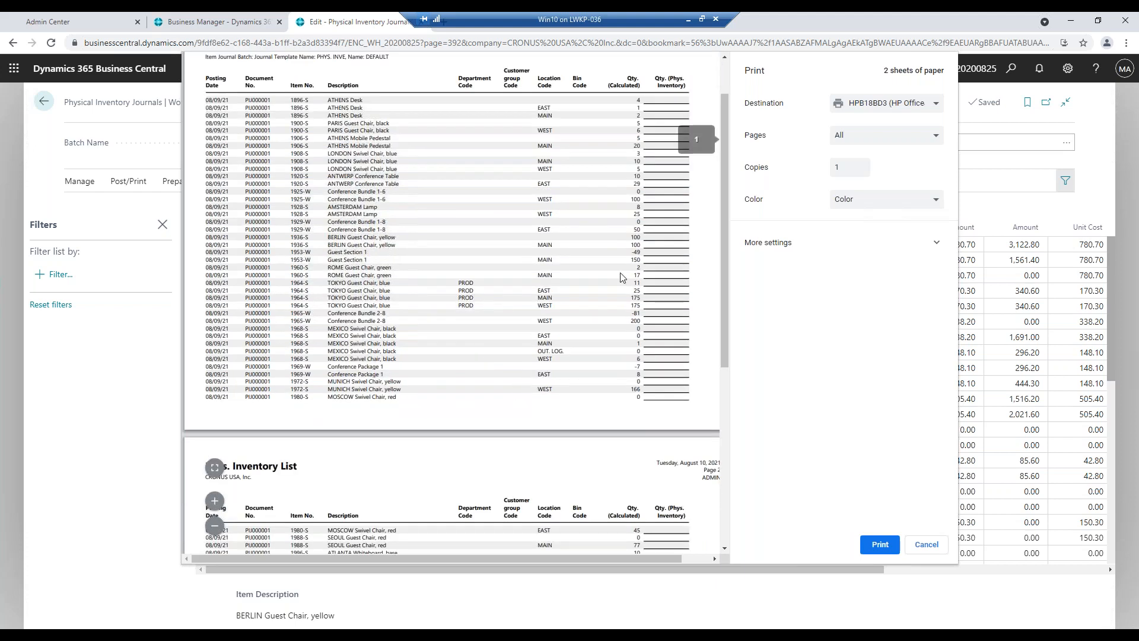
click(220, 504)
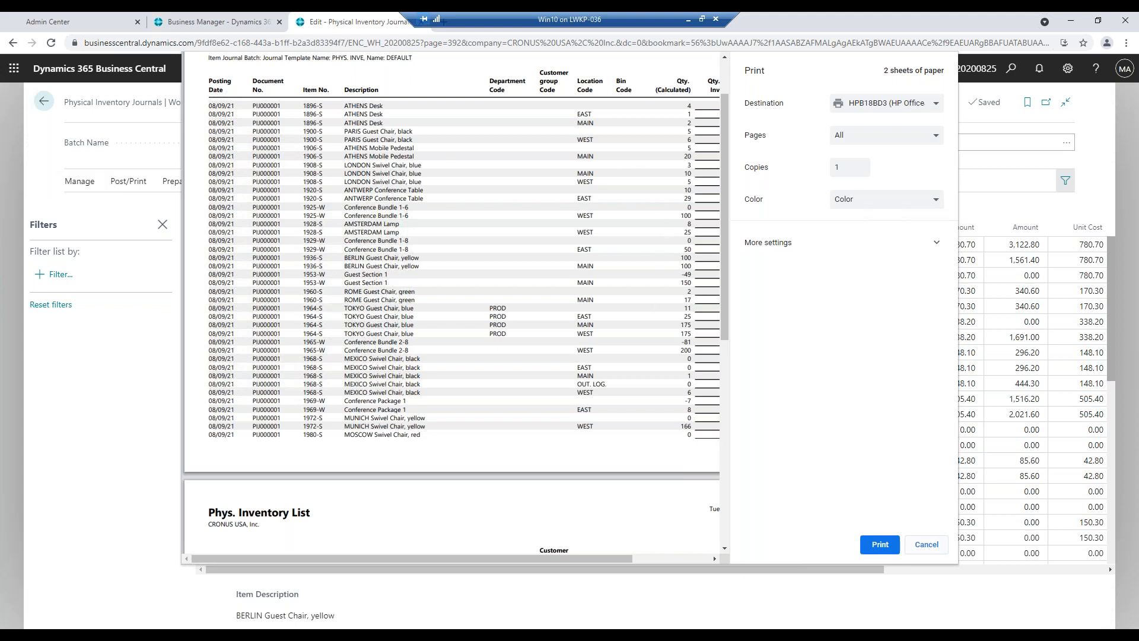
click(930, 546)
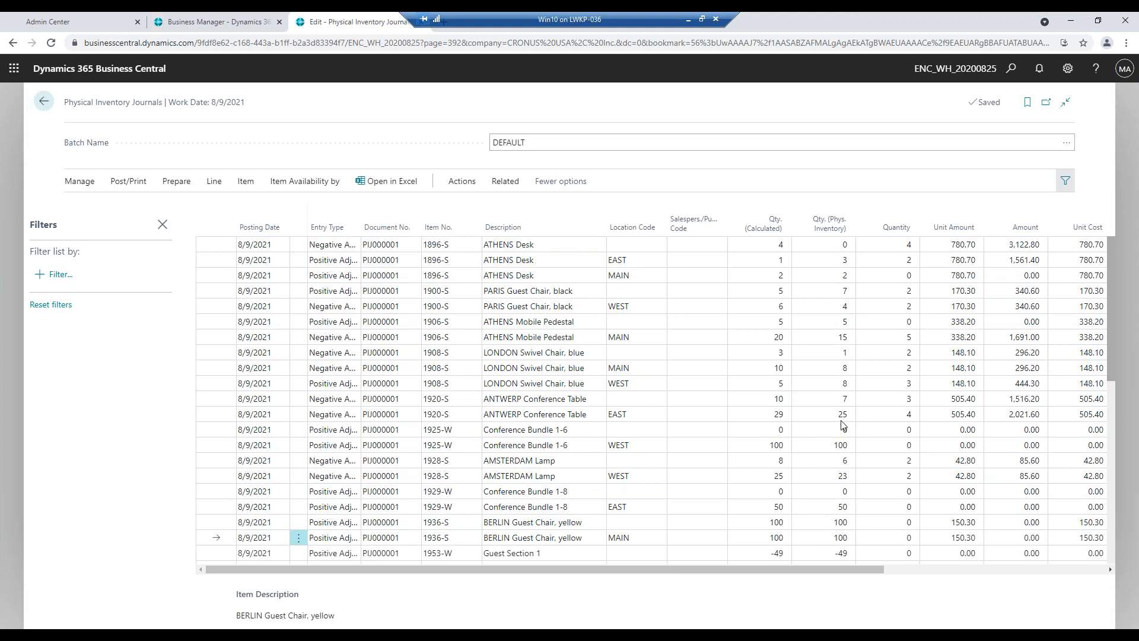
Set the ROME Guest Chair, green physical inventory quantities to 5 without a location and 15 at MAIN.
drag(1113, 363, 1112, 407)
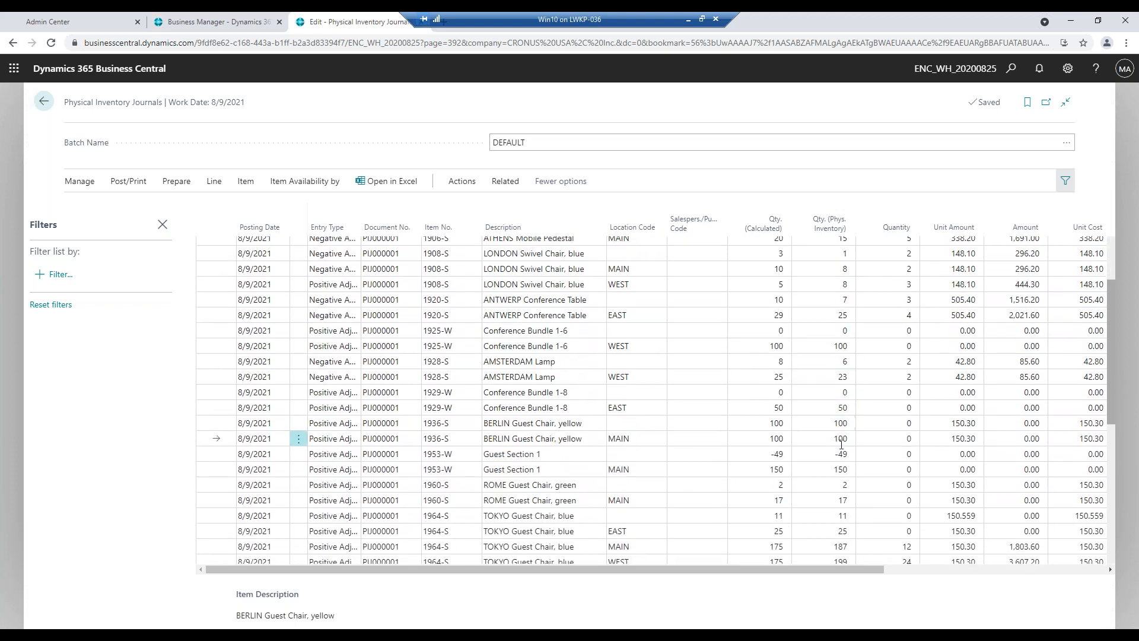
click(840, 489)
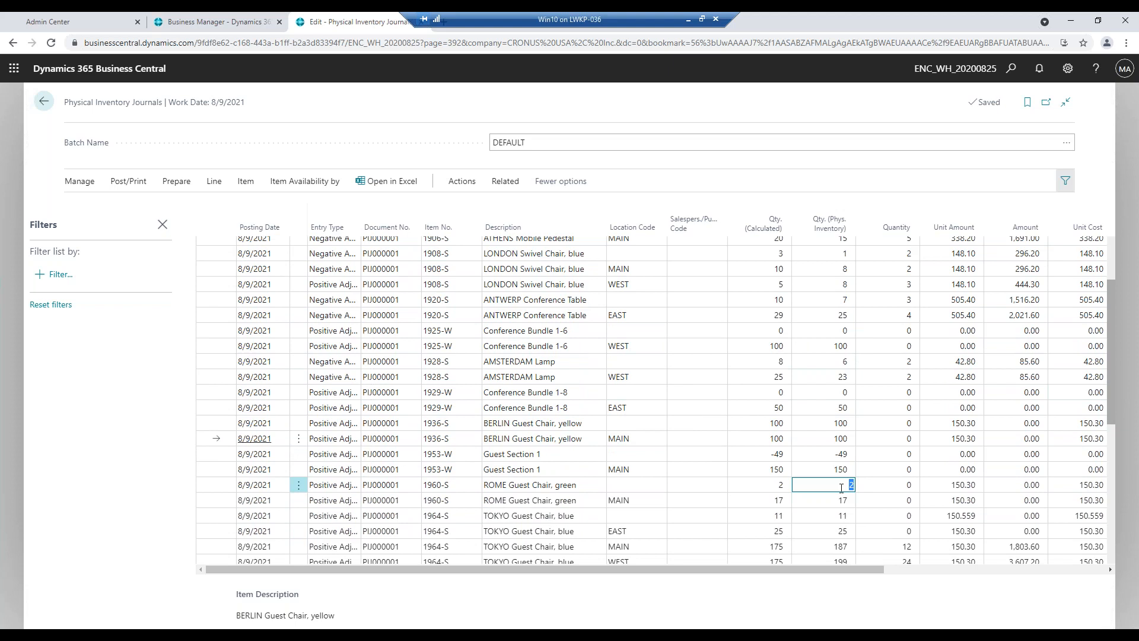
text(5)
key(Down)
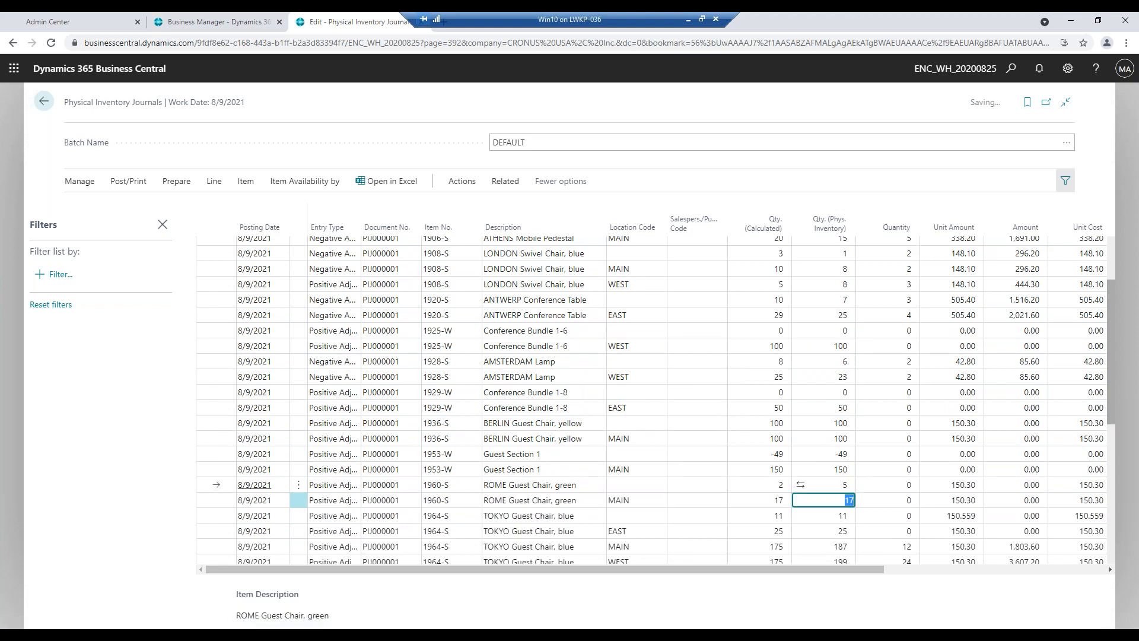
text(15)
key(Down)
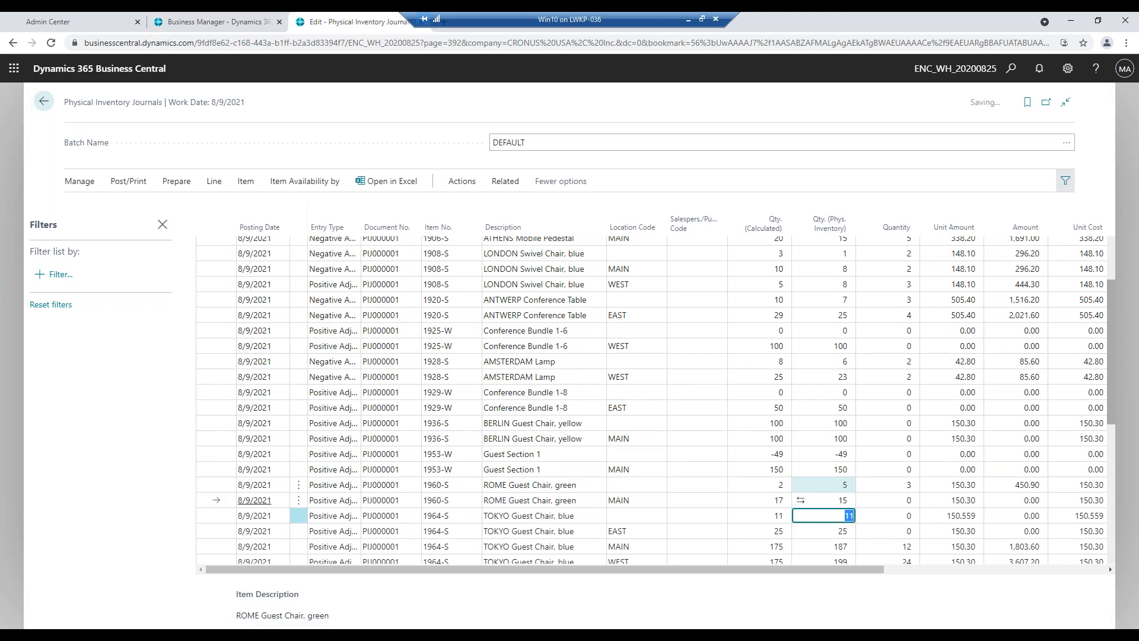
Set the TOKYO Guest Chair, blue physical inventory quantities to 9 without a location and 34 at EAST.
text(9)
key(Down)
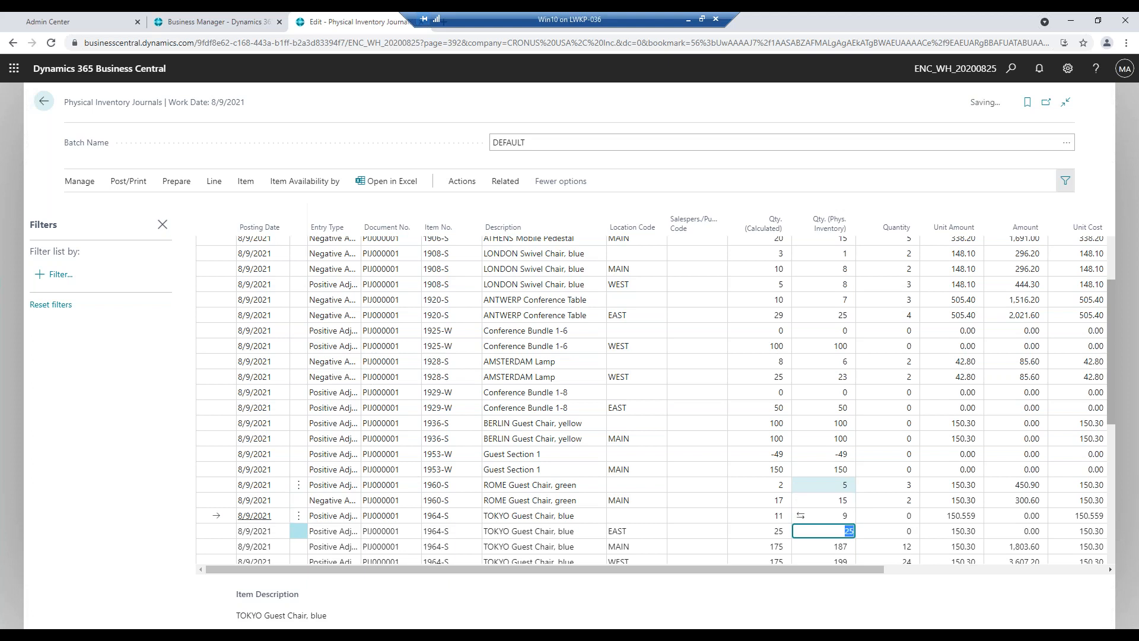
text(34)
key(Down)
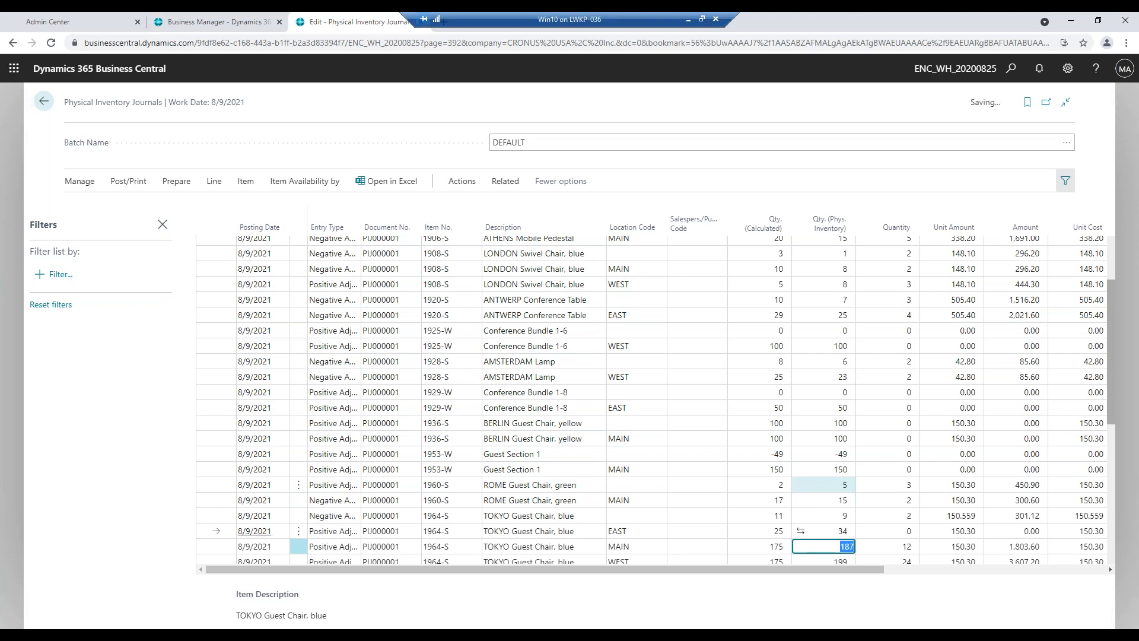
Review the calculated, counted and difference quantities through the last journal line and return to the first line.
scroll(843, 492, down, 2)
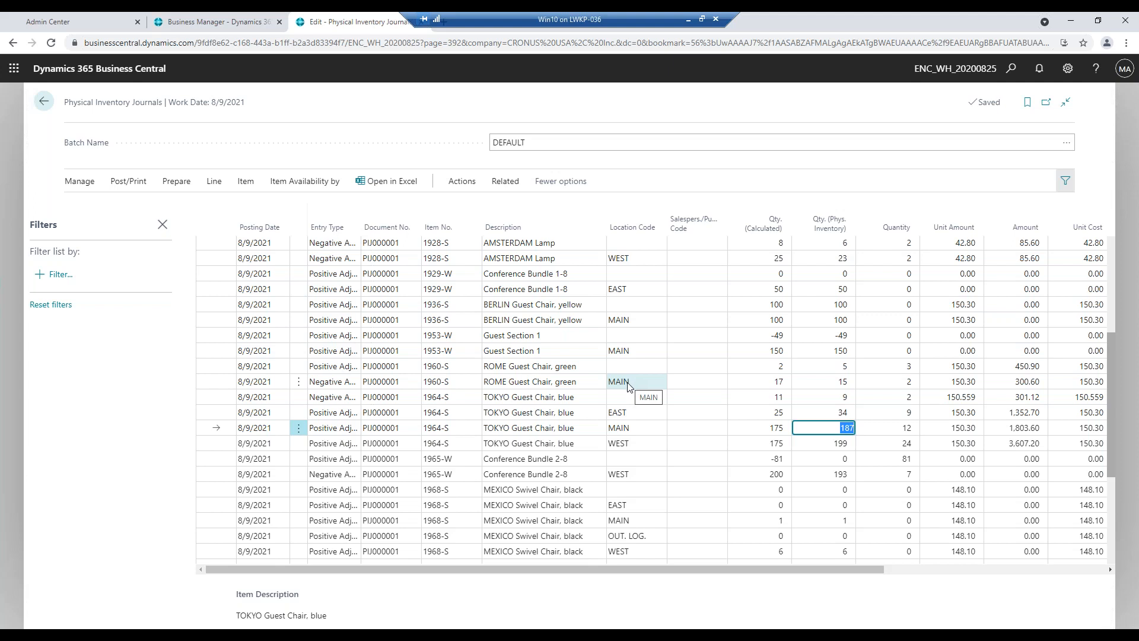
scroll(782, 448, down, 2)
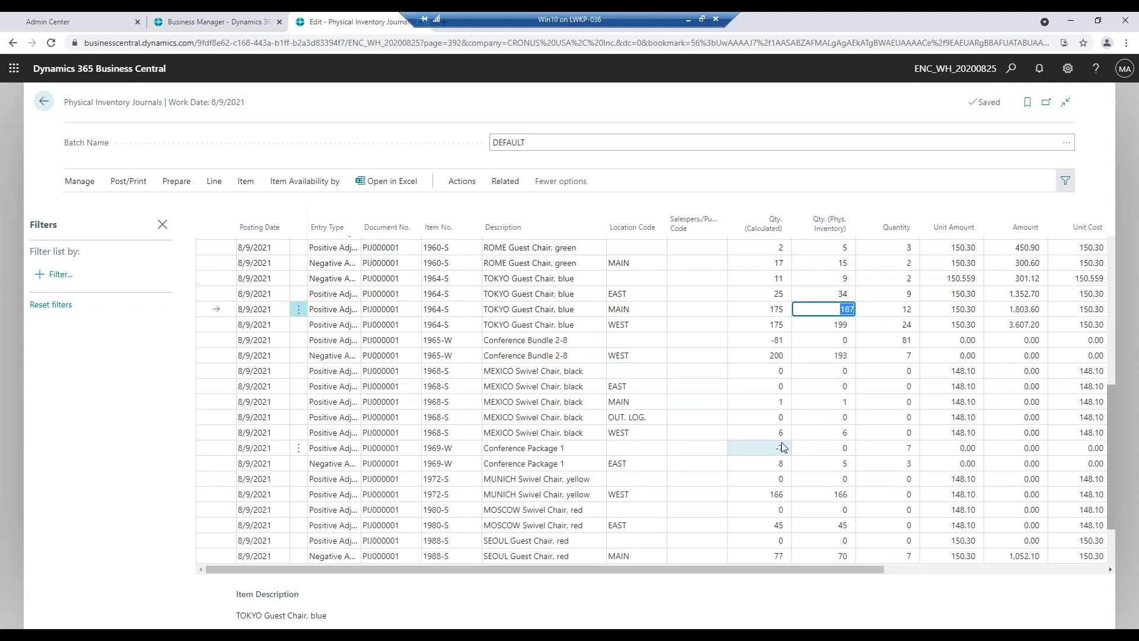
scroll(782, 447, down, 2)
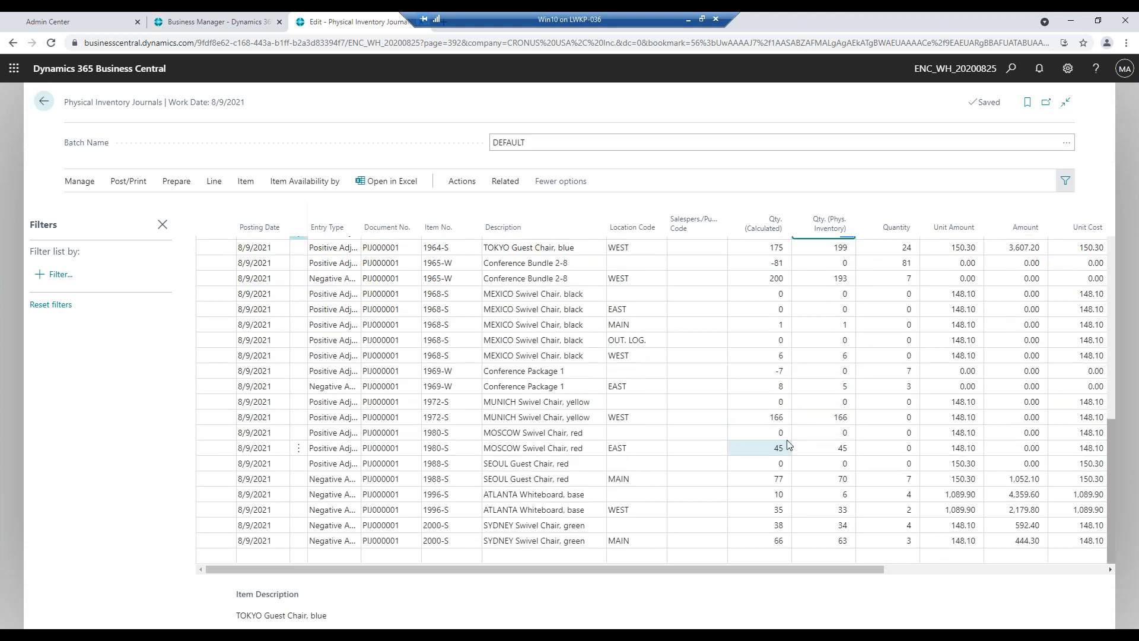
scroll(788, 444, up, 1)
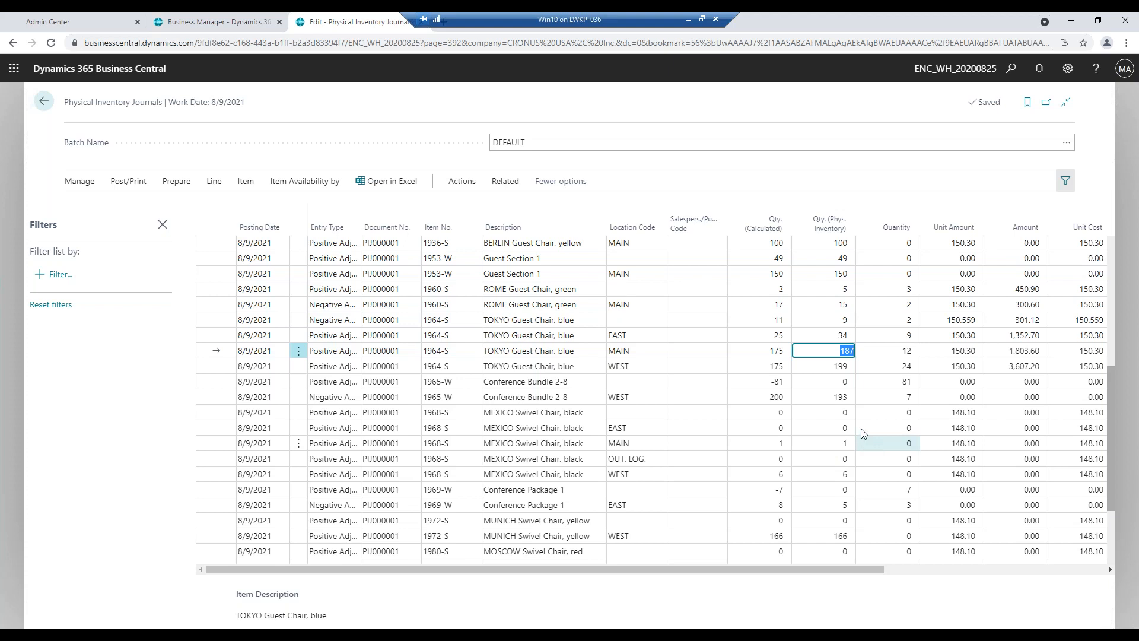
scroll(843, 381, up, 5)
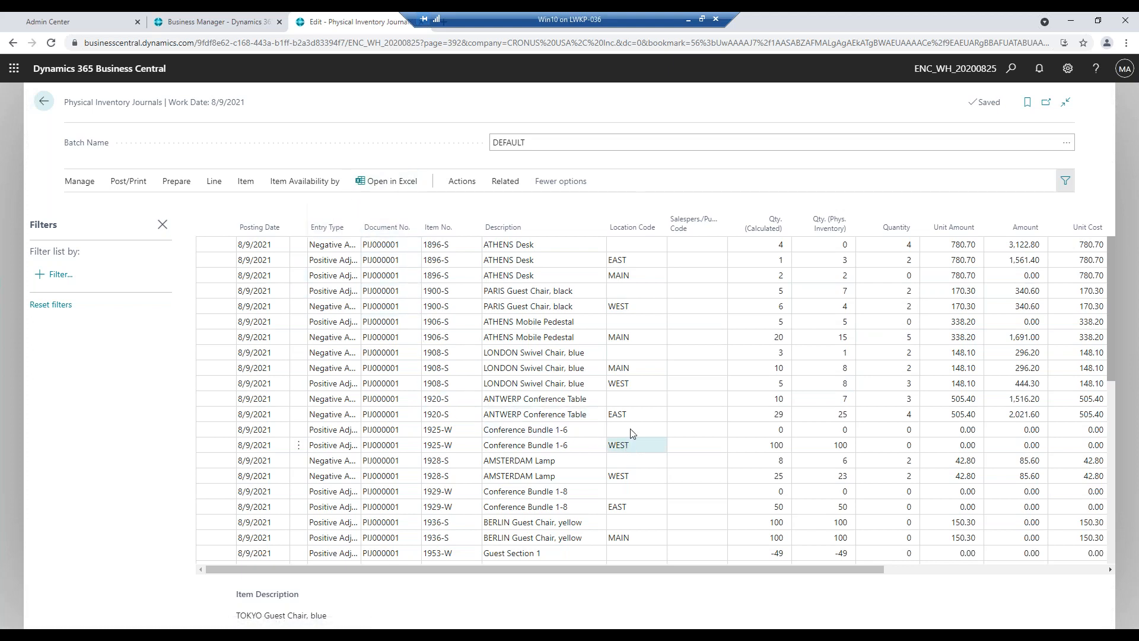
click(132, 184)
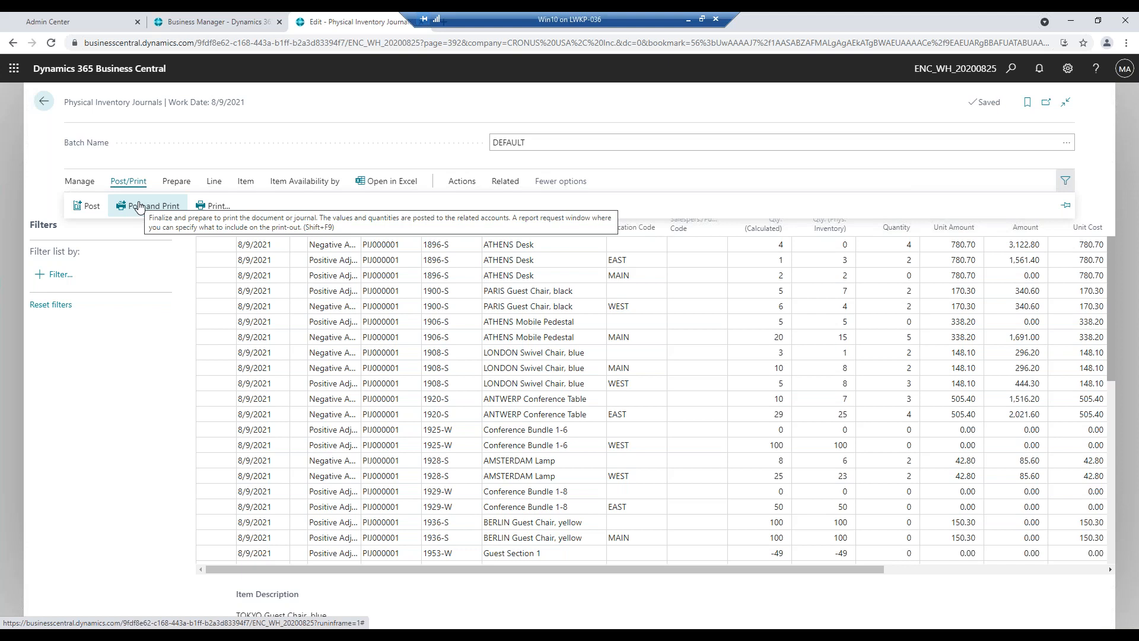
click(140, 206)
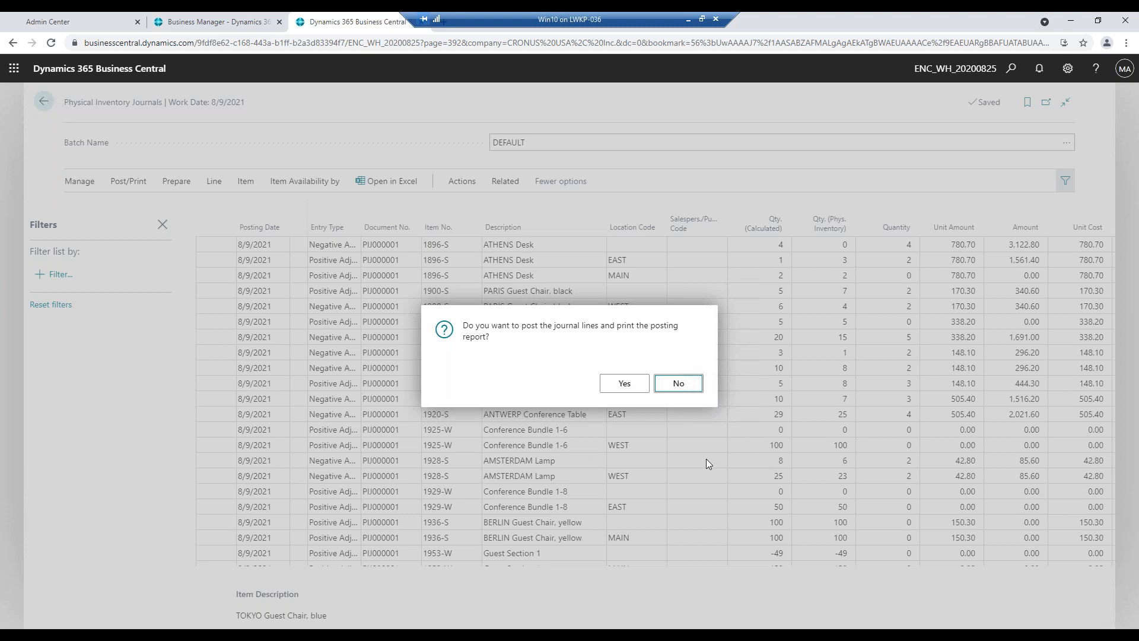
click(698, 386)
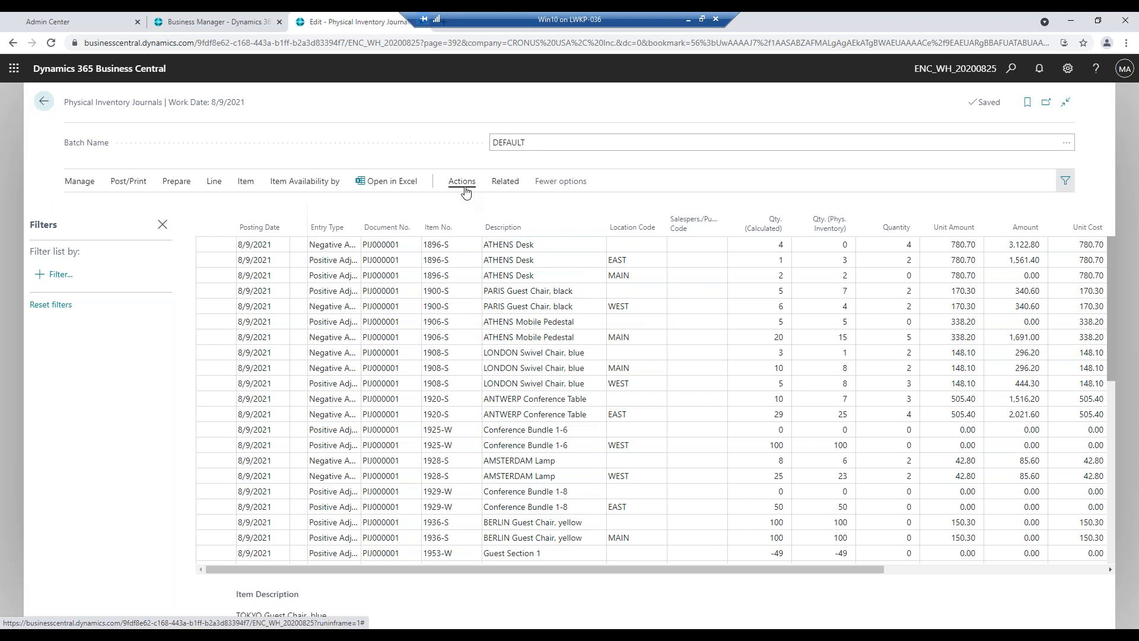
Preview the Inventory Posting - Test report for the DEFAULT batch, examine its enlarged lines and leave without printing.
click(465, 185)
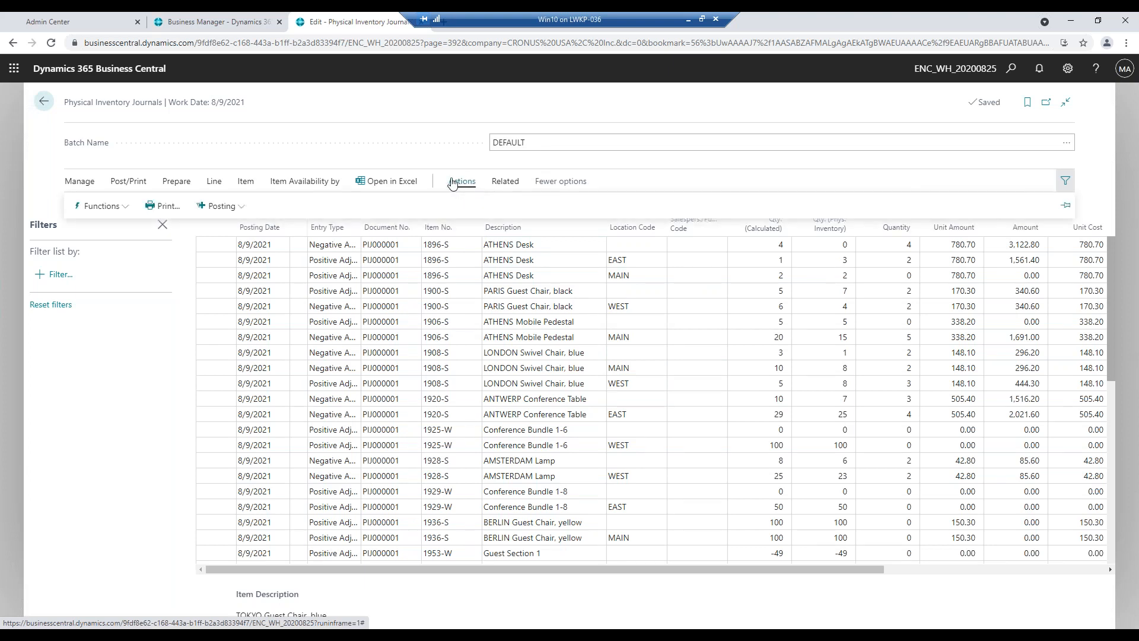
click(224, 207)
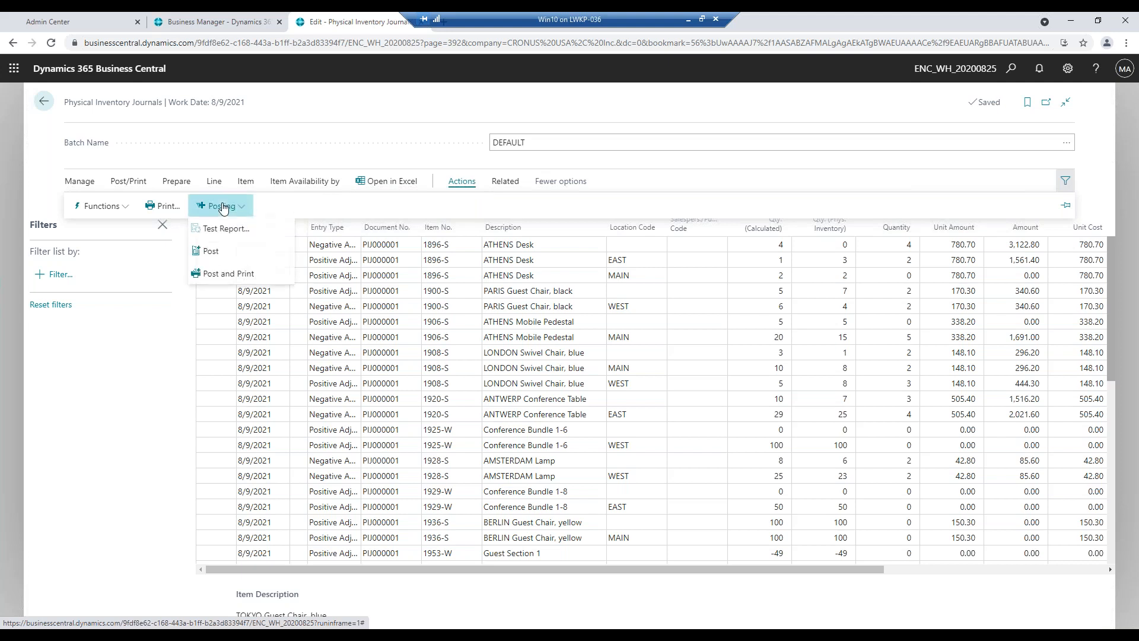
click(270, 235)
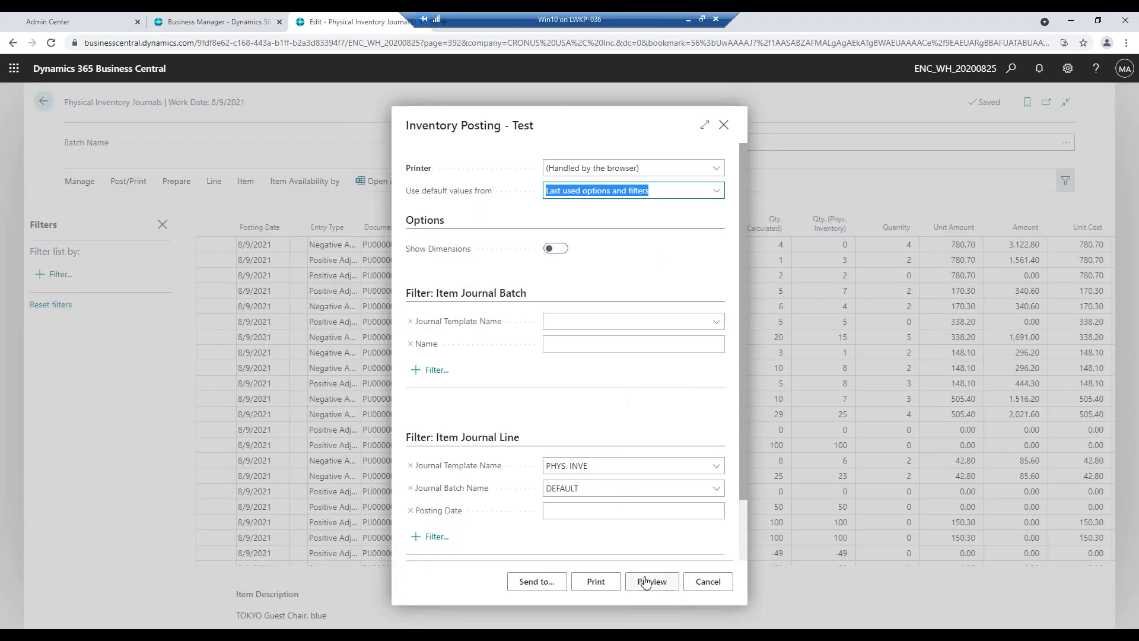
click(651, 581)
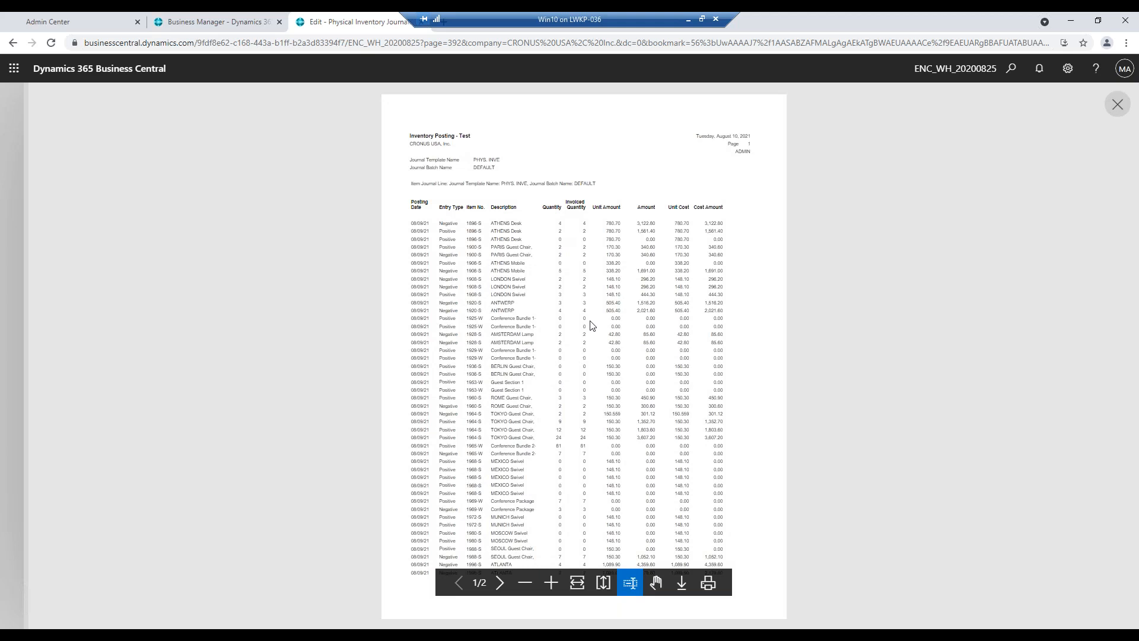
click(550, 583)
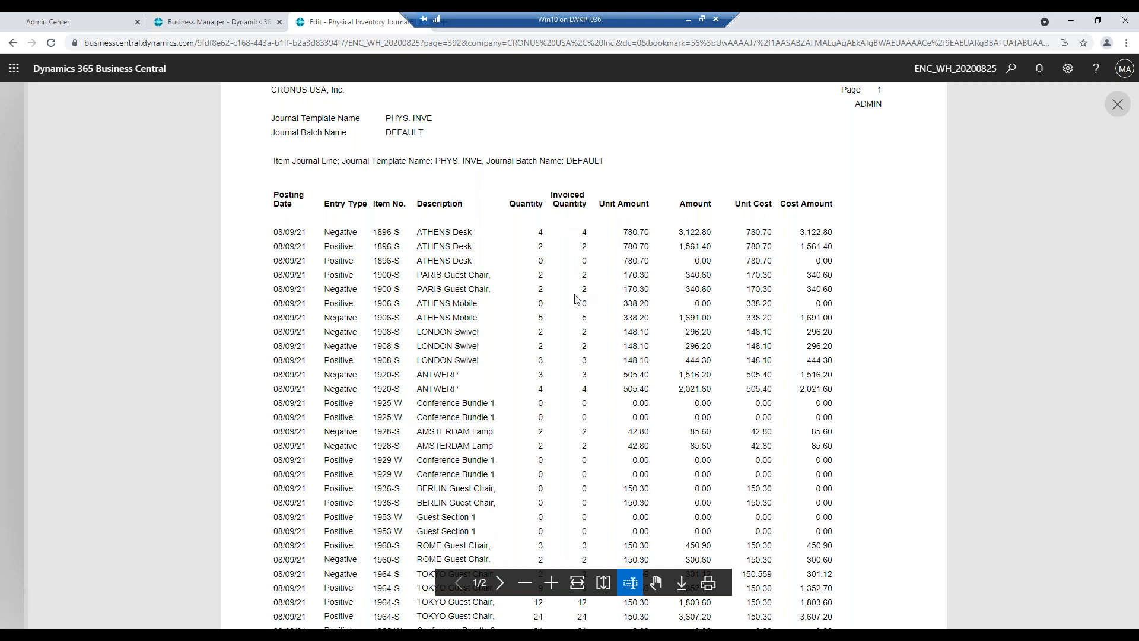
scroll(575, 298, down, 4)
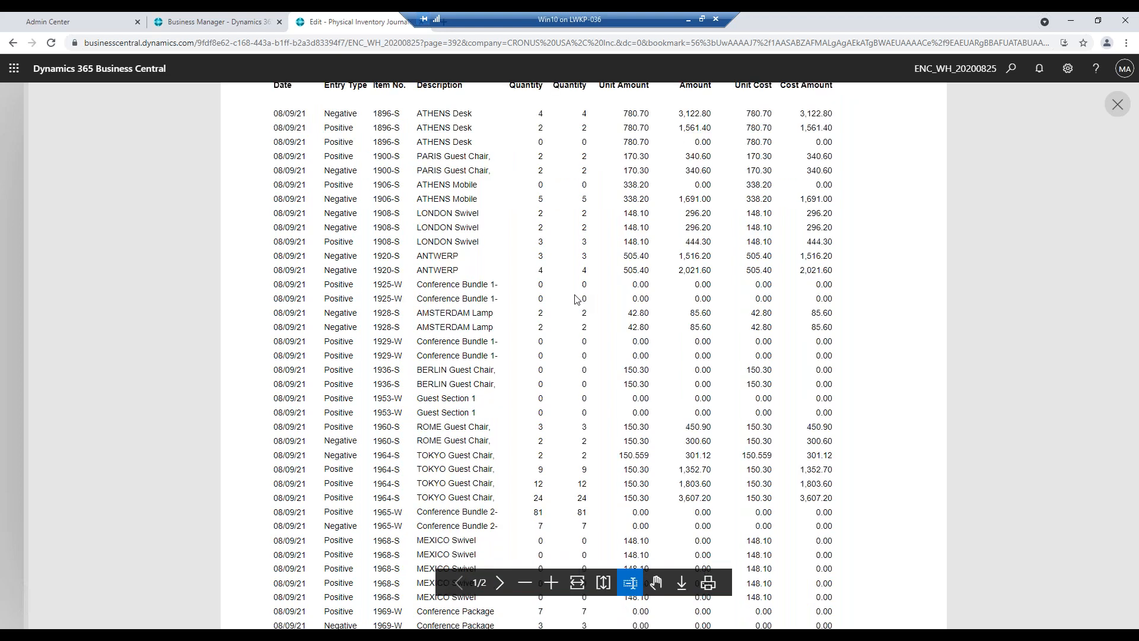
click(1119, 107)
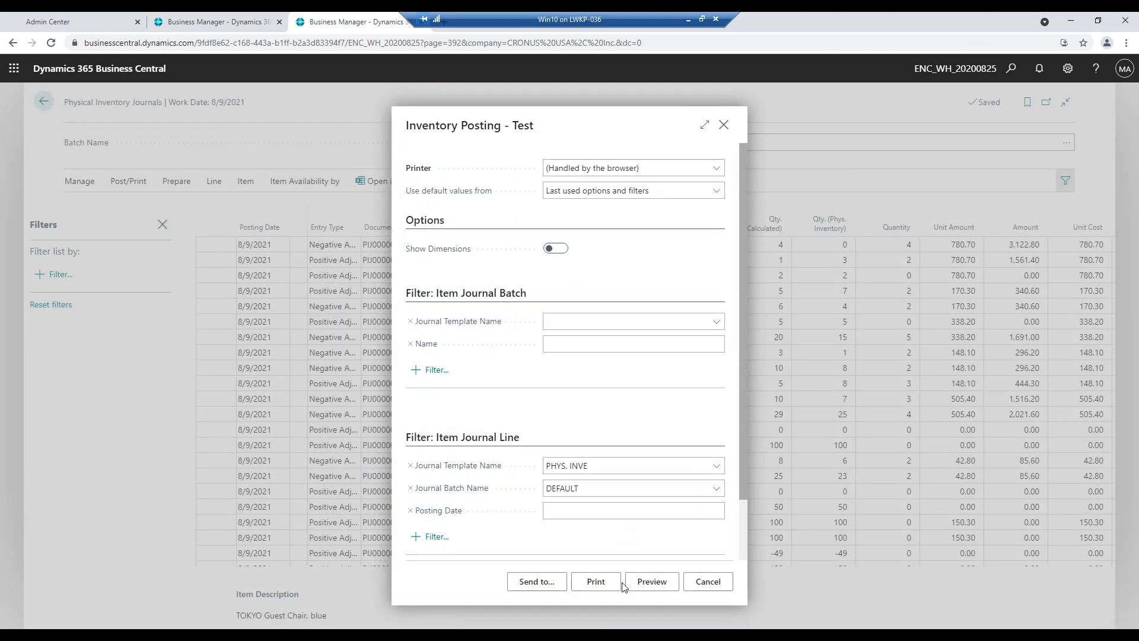
click(703, 586)
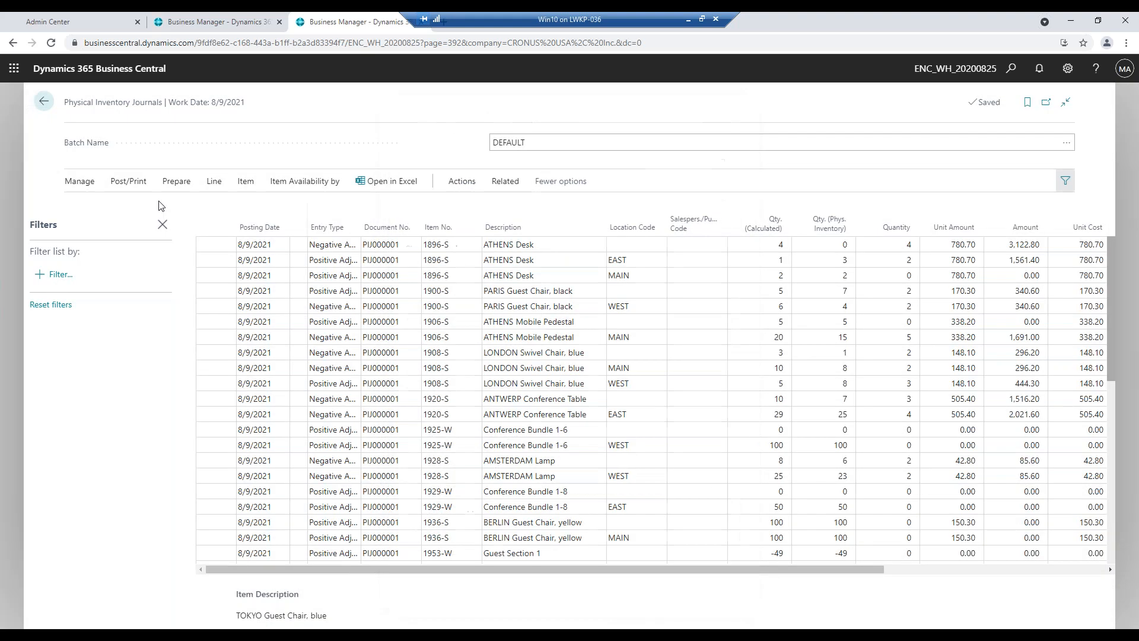
Try to post the physical inventory journal lines and print the posting report.
click(129, 184)
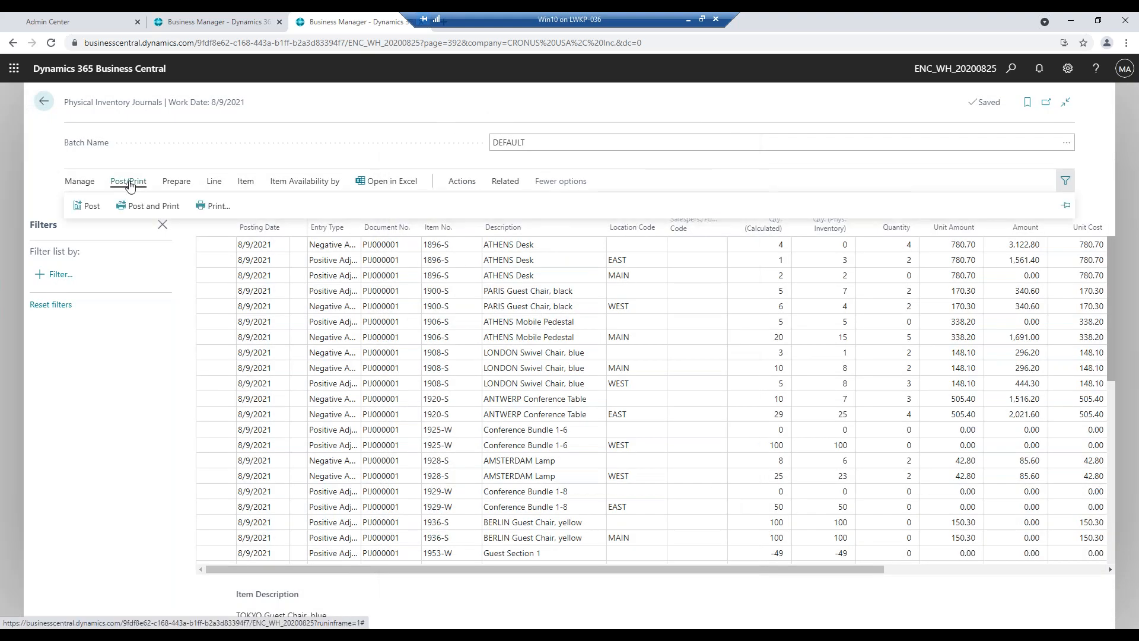
click(155, 208)
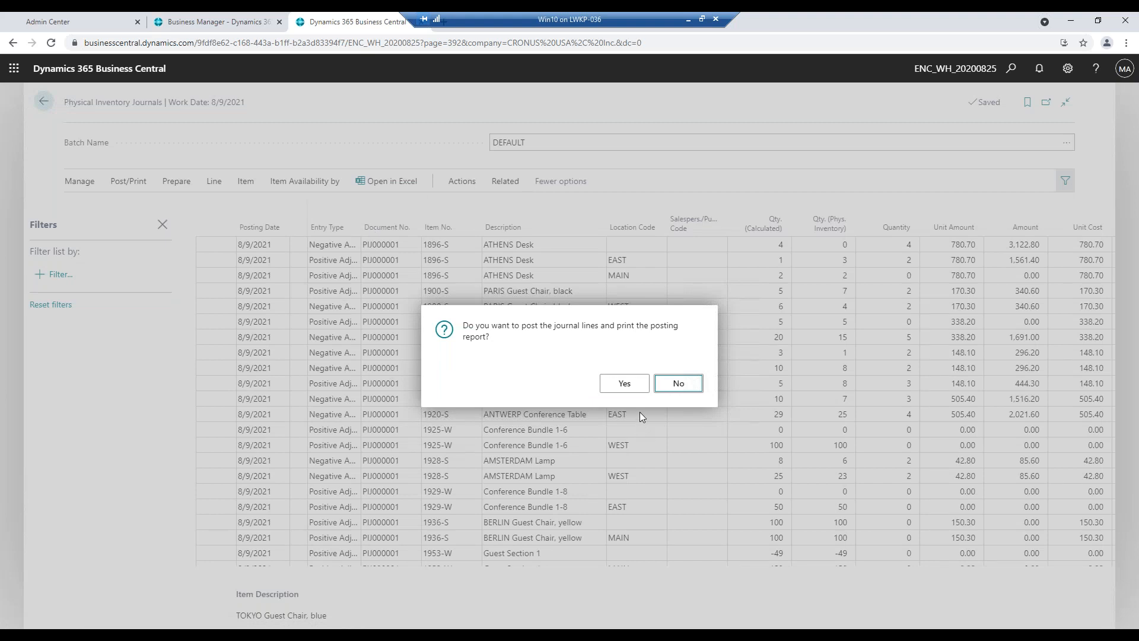
click(623, 384)
click(621, 385)
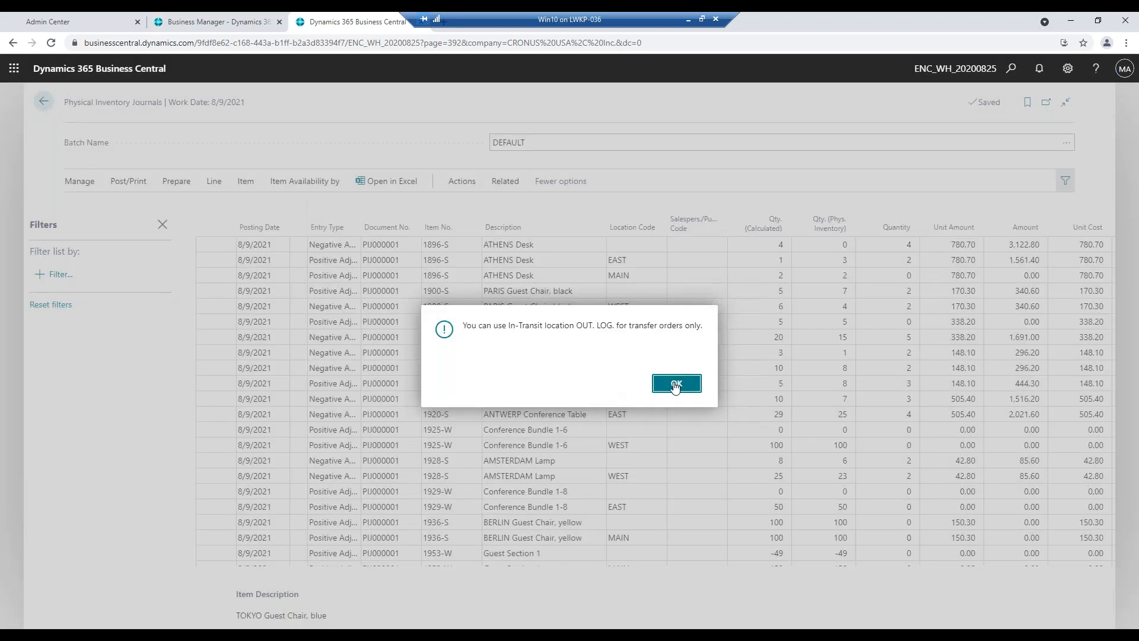
click(675, 384)
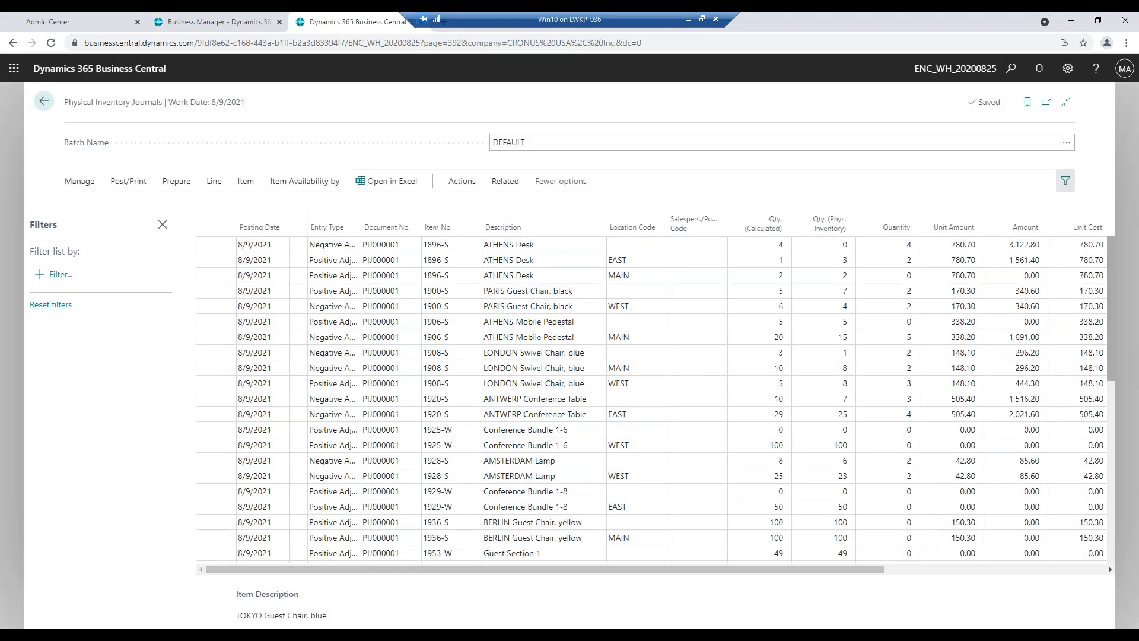
Delete the journal line for MEXICO Swivel Chair, black at location OUT. LOG.
scroll(610, 362, down, 8)
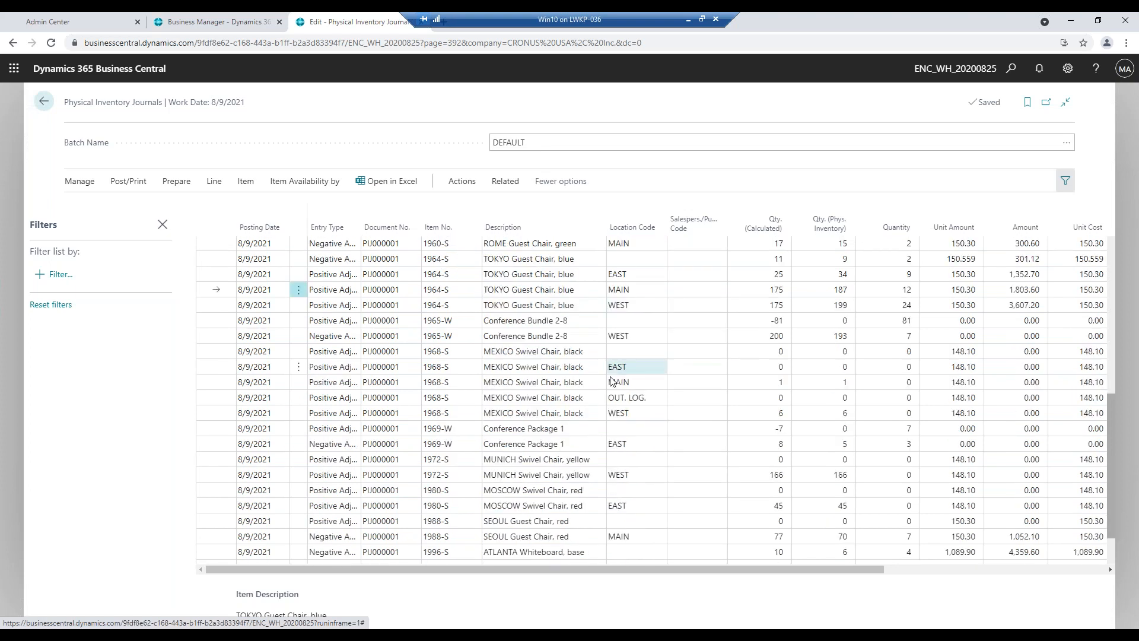
click(650, 399)
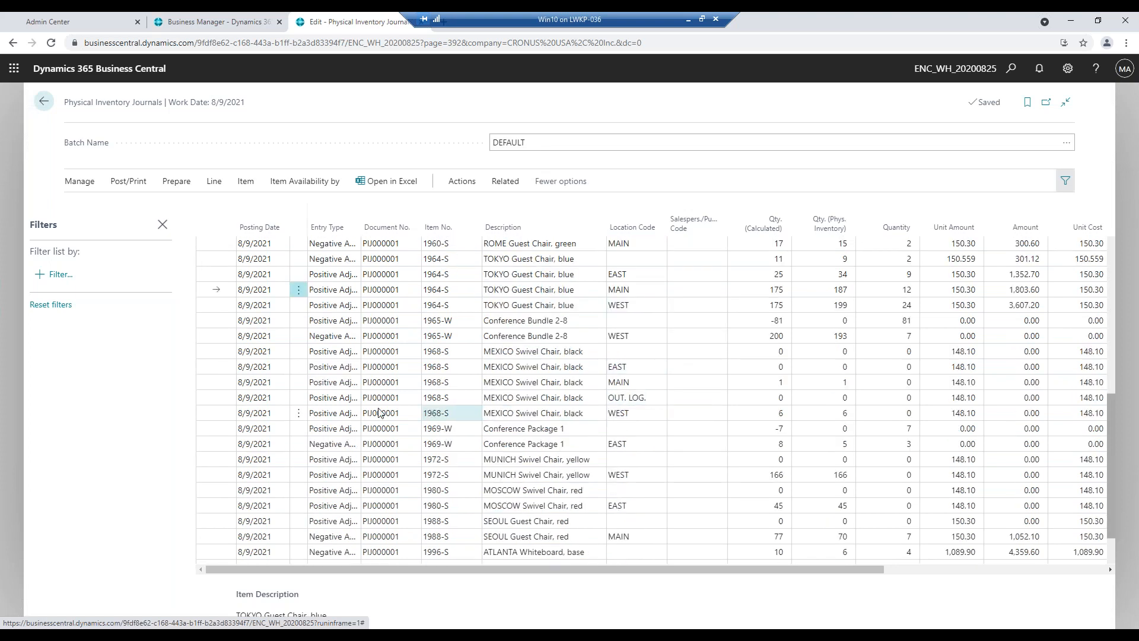
click(299, 398)
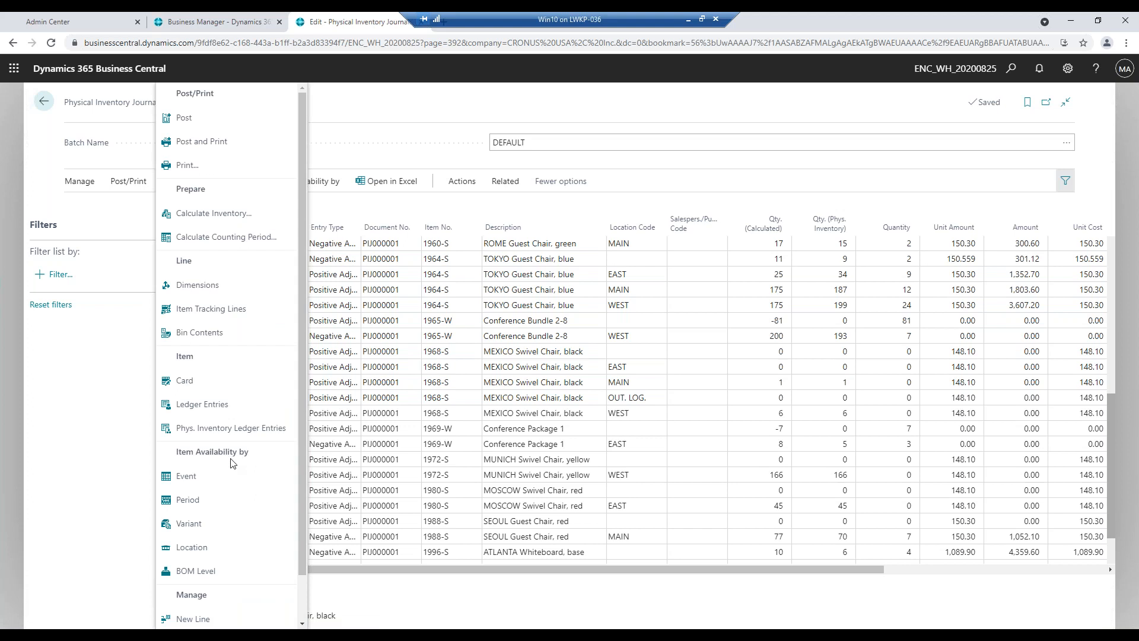
scroll(235, 457, down, 2)
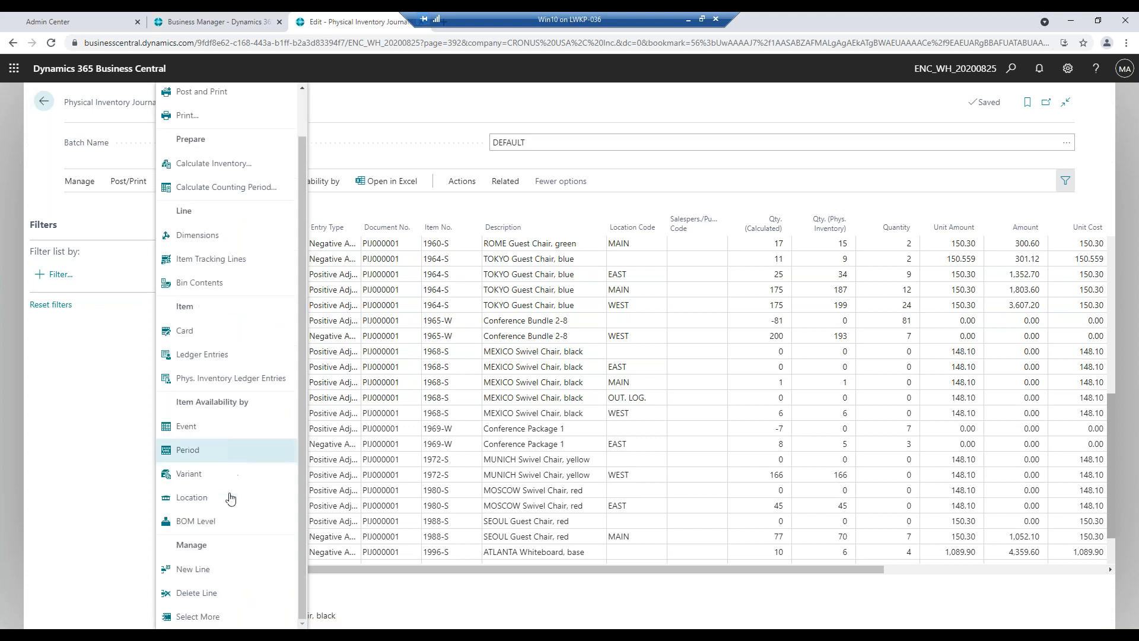
click(226, 591)
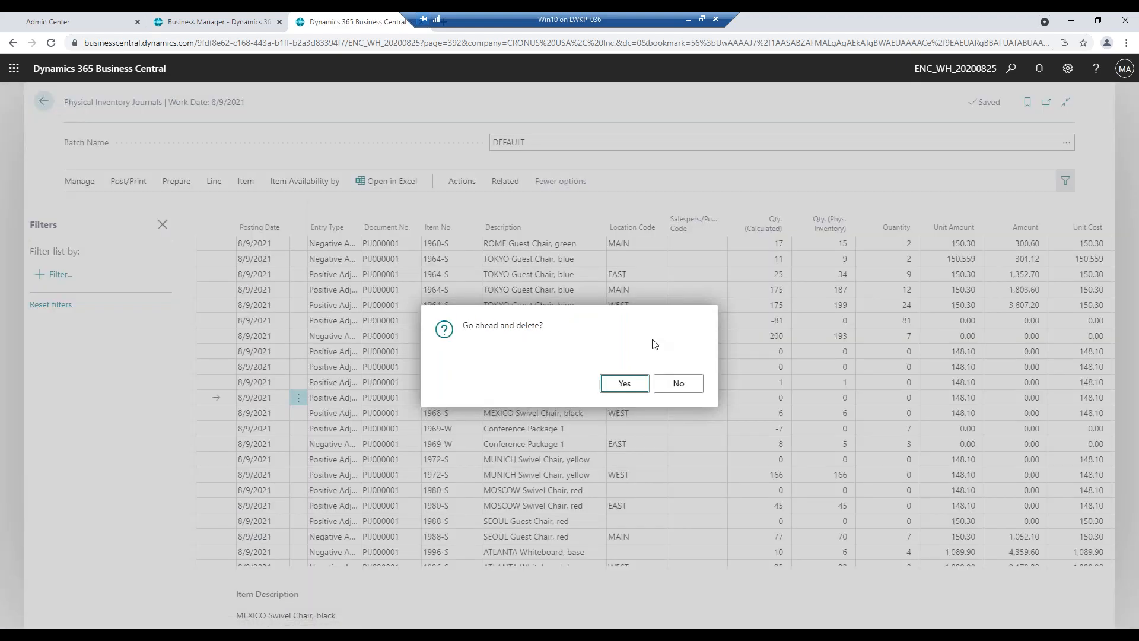
click(623, 385)
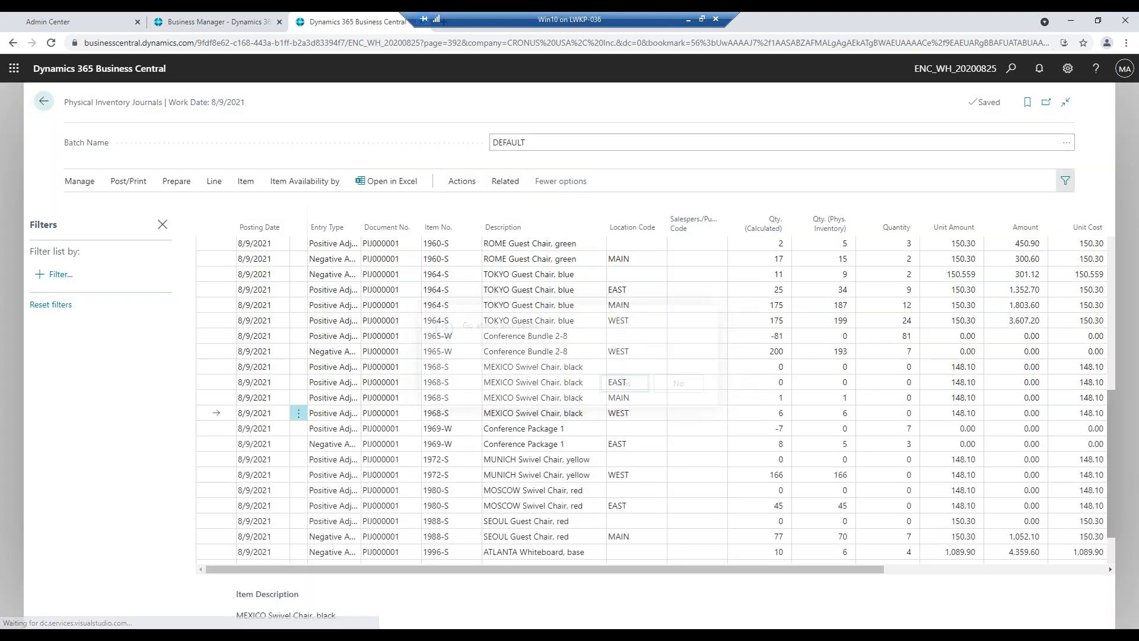
Post the remaining journal lines together with the printed posting report.
scroll(624, 395, down, 1)
scroll(624, 399, up, 10)
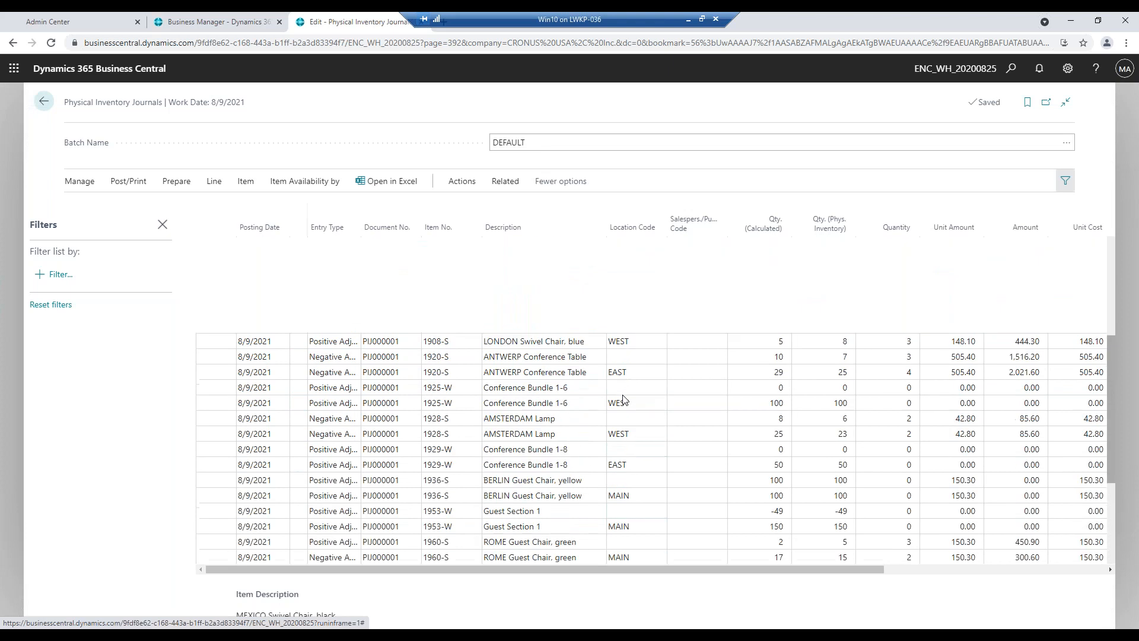
click(146, 189)
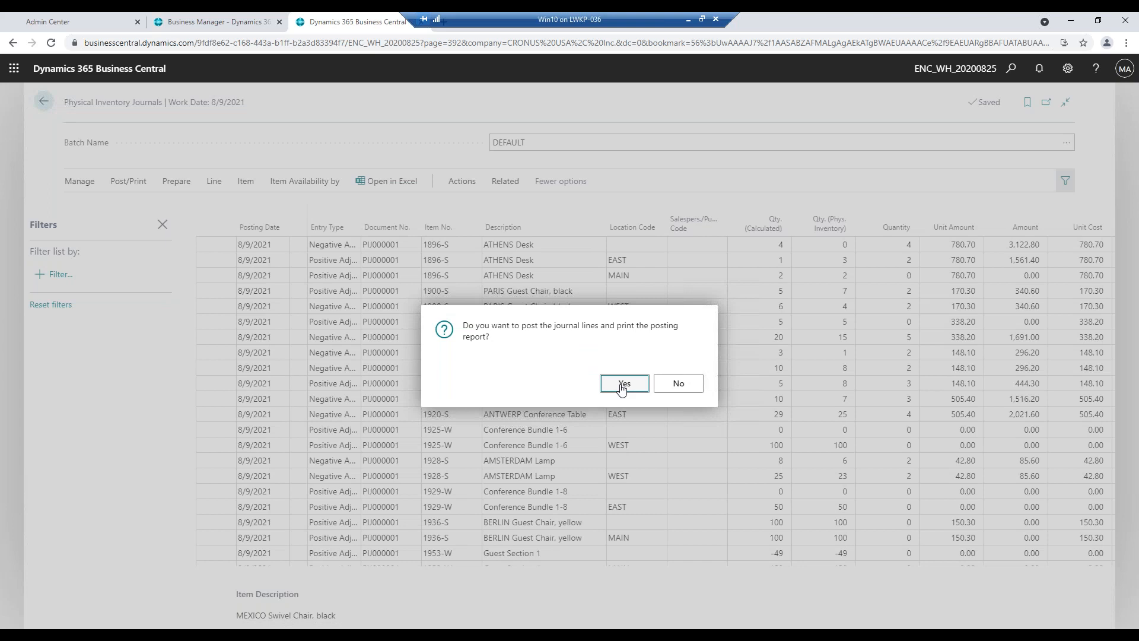
click(622, 387)
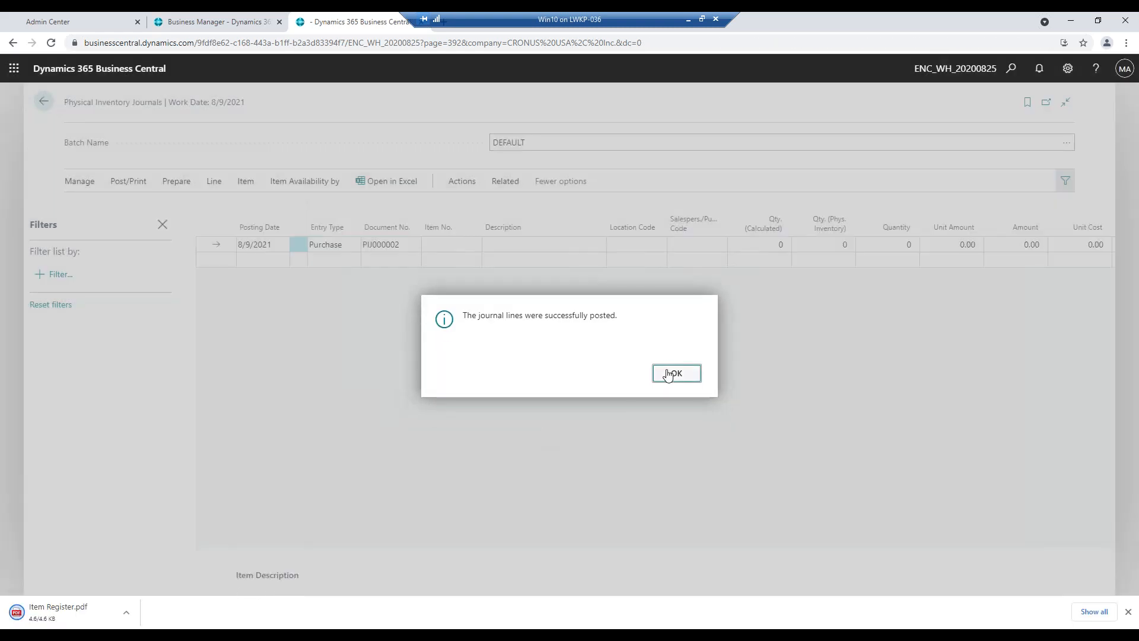
click(669, 375)
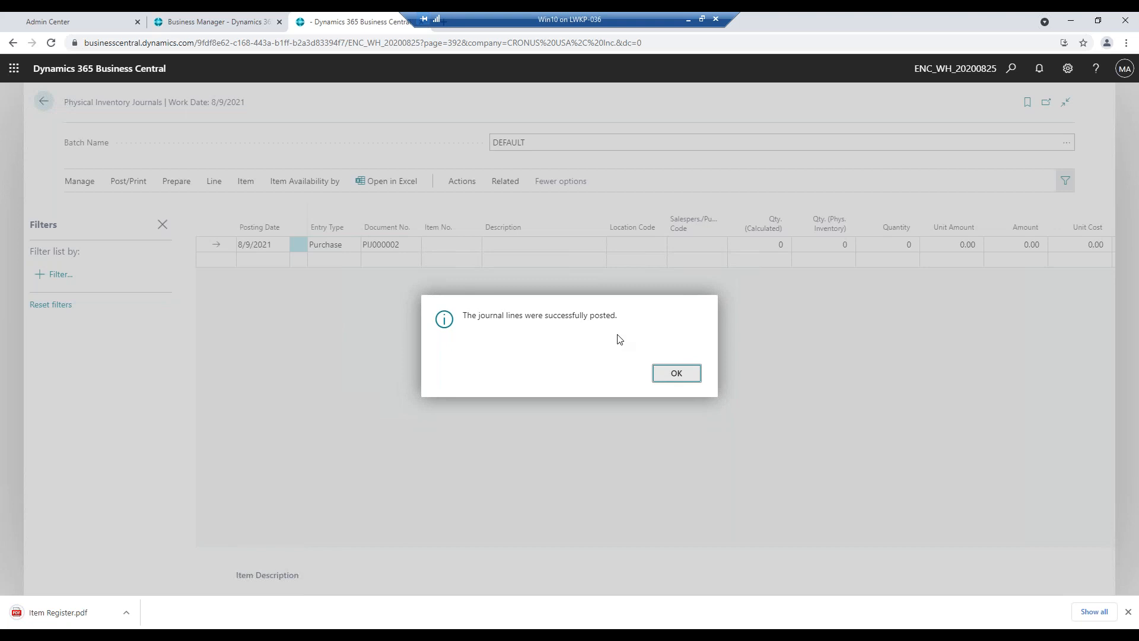
Review the posted entries in the downloaded Item Register PDF and return to the physical inventory journal.
click(58, 612)
drag(549, 17, 829, 19)
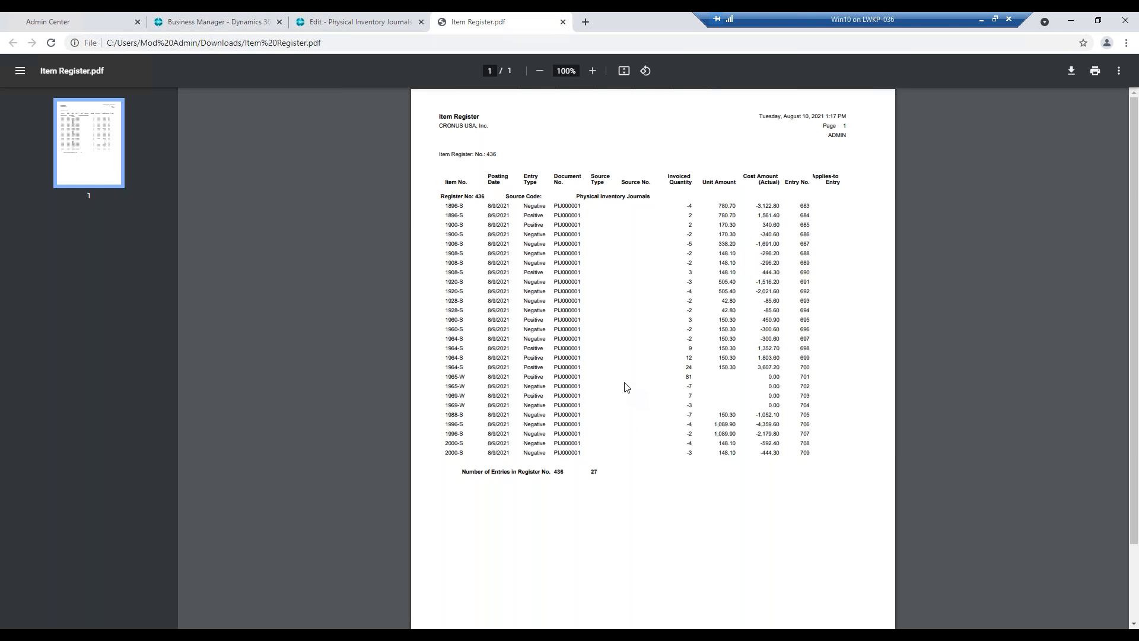
click(371, 29)
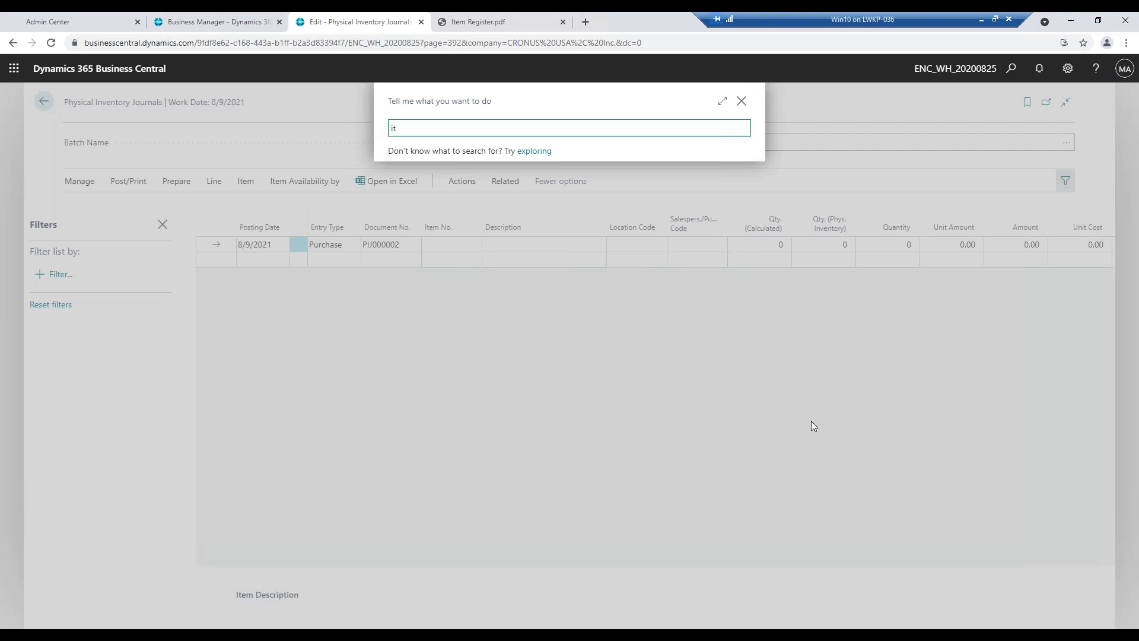
Search for "g/l reg", open the G/L Registers archive list and expand it to the full page width.
key(BackSpace)
key(BackSpace)
text(g/l reg)
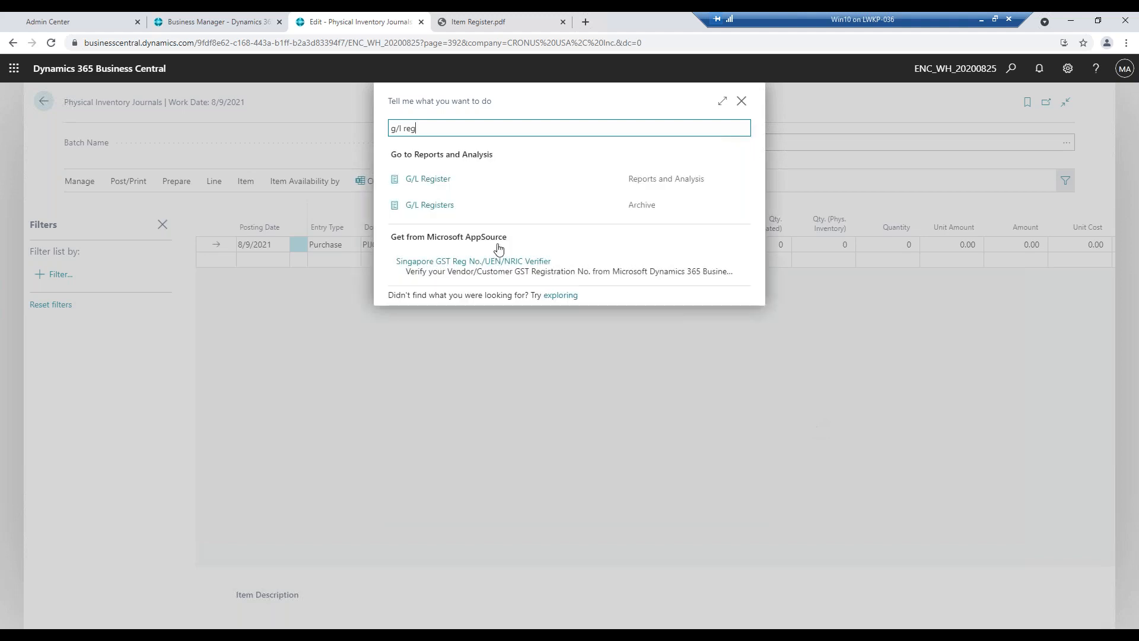
click(430, 205)
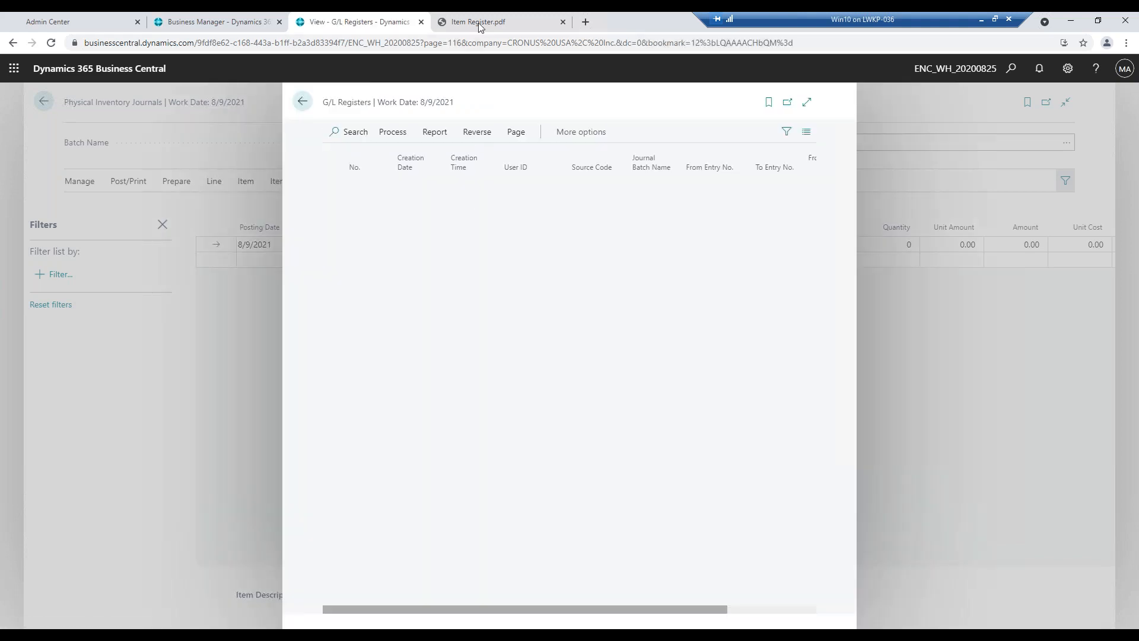
click(480, 22)
click(383, 21)
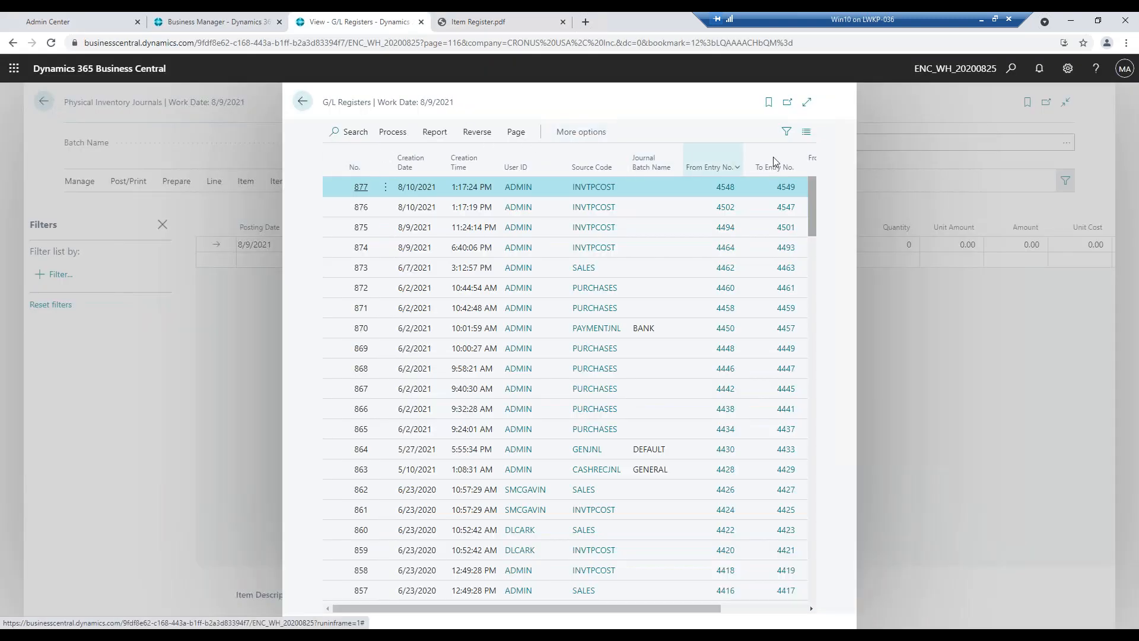
click(807, 104)
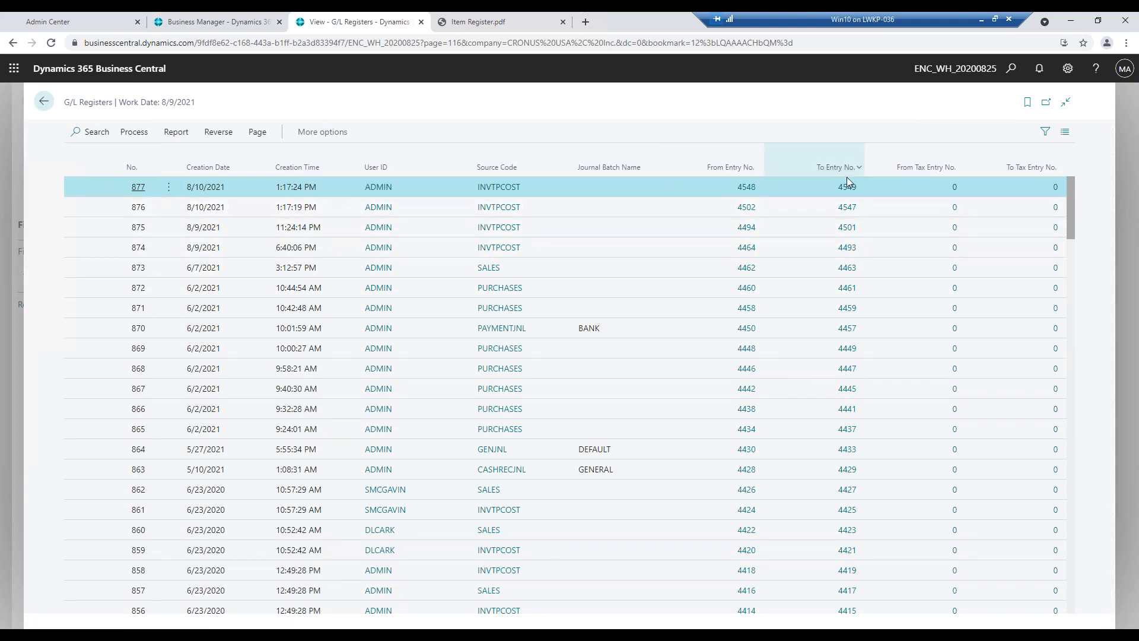
View the general ledger entries behind G/L register 877 and return to the G/L Registers list.
click(307, 132)
click(308, 132)
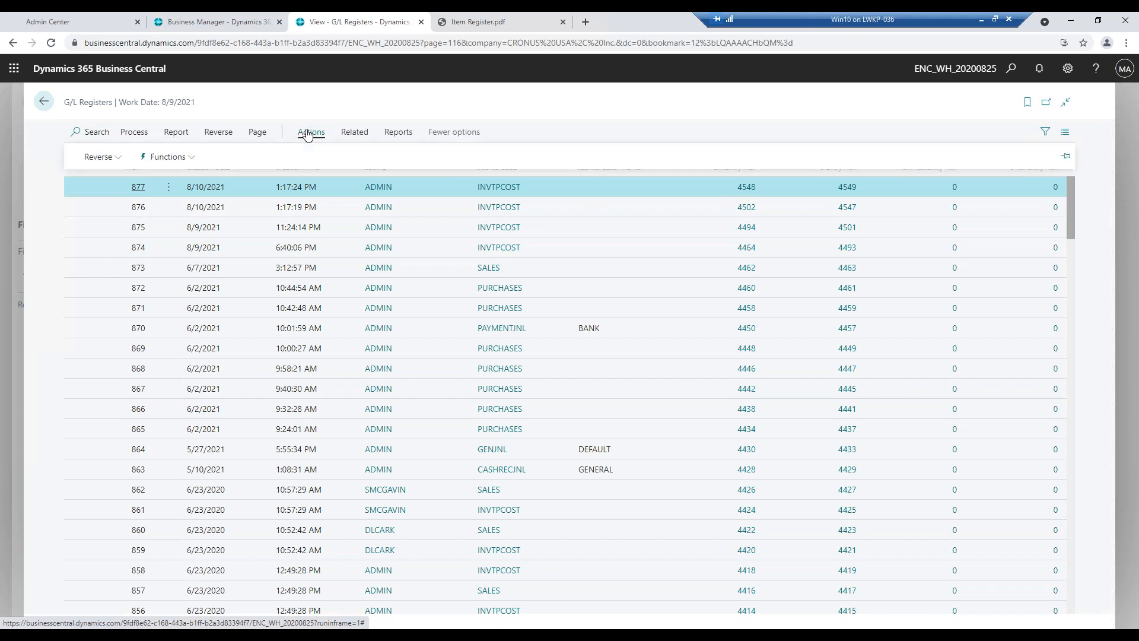
click(161, 157)
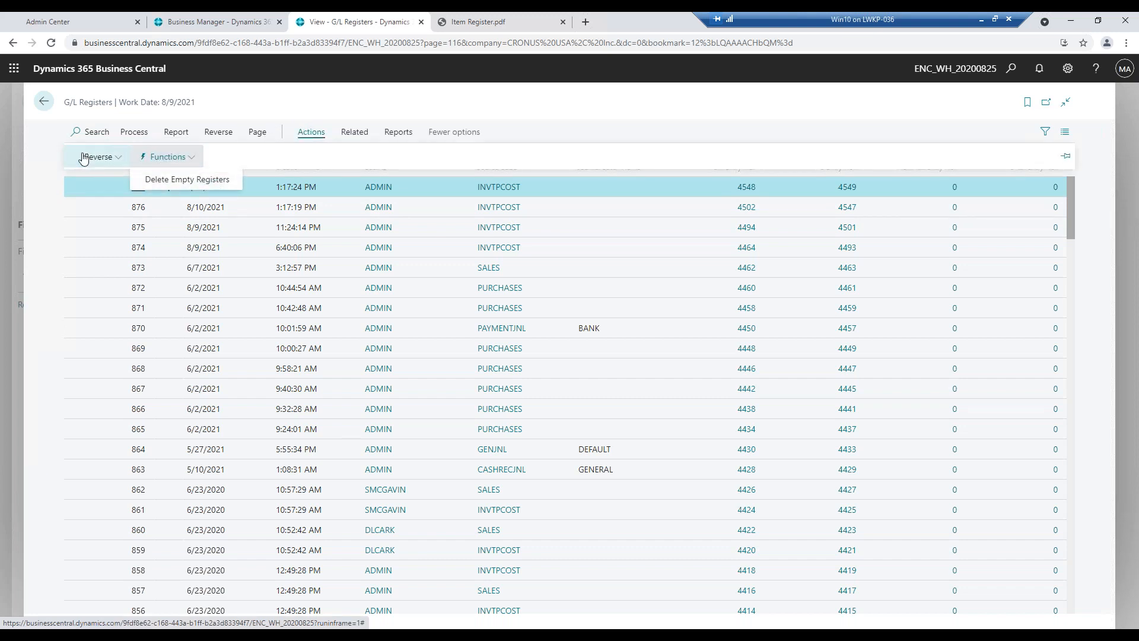
click(84, 158)
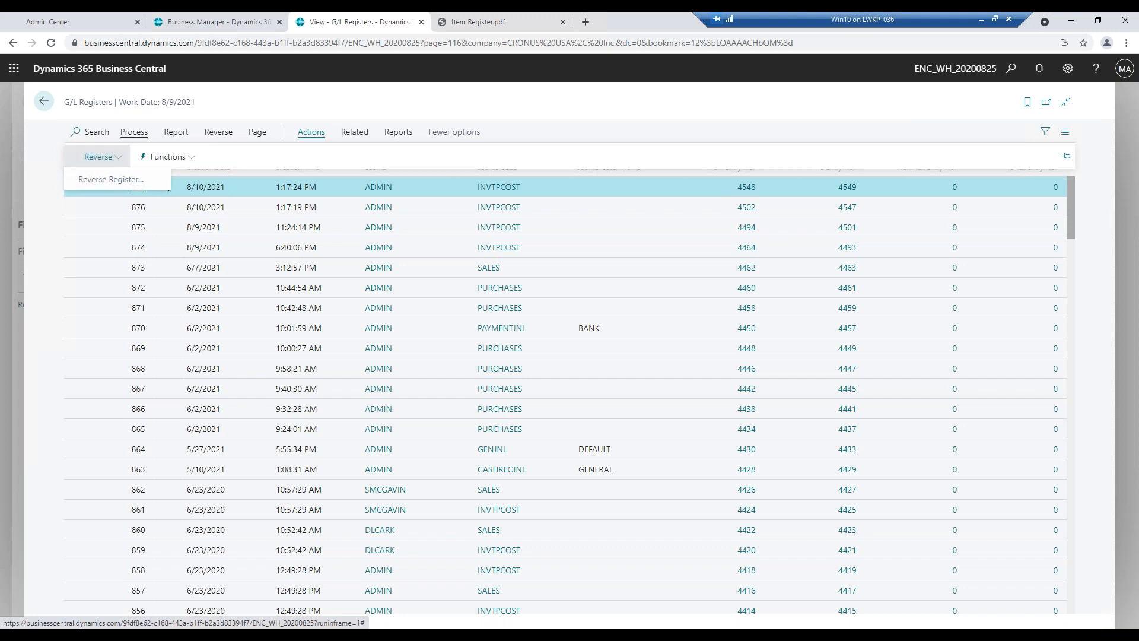
click(134, 131)
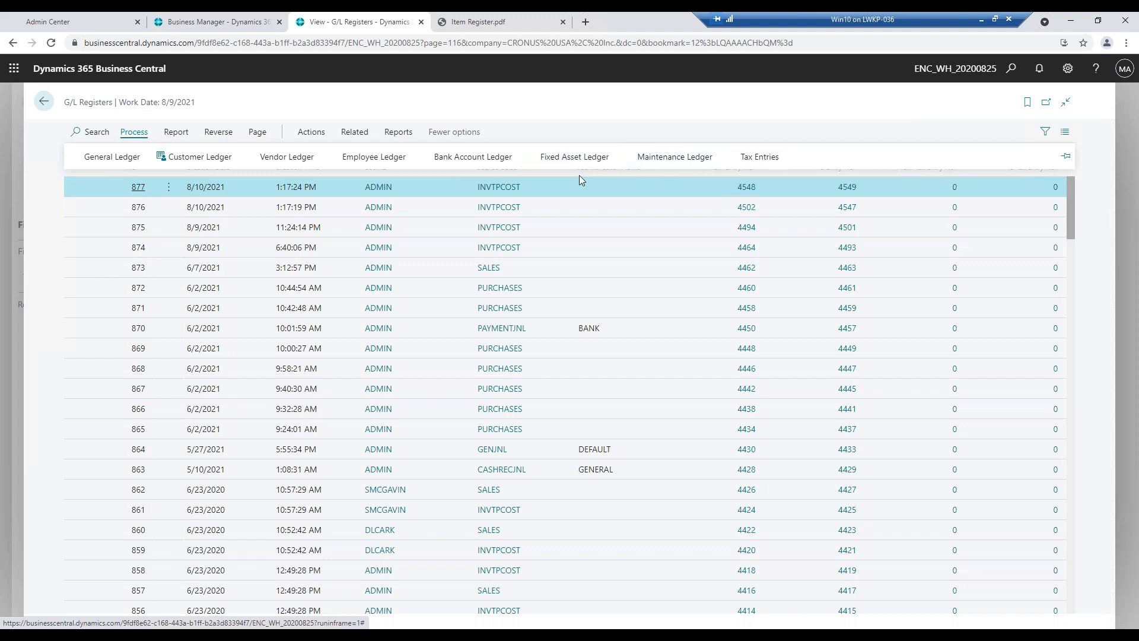
click(124, 163)
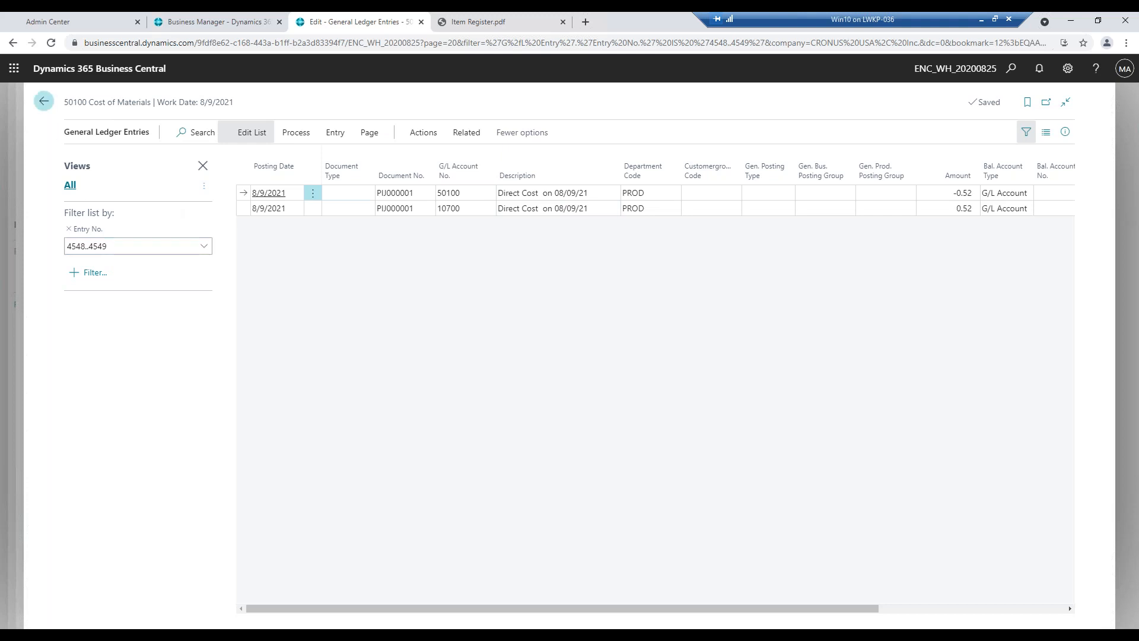
click(43, 101)
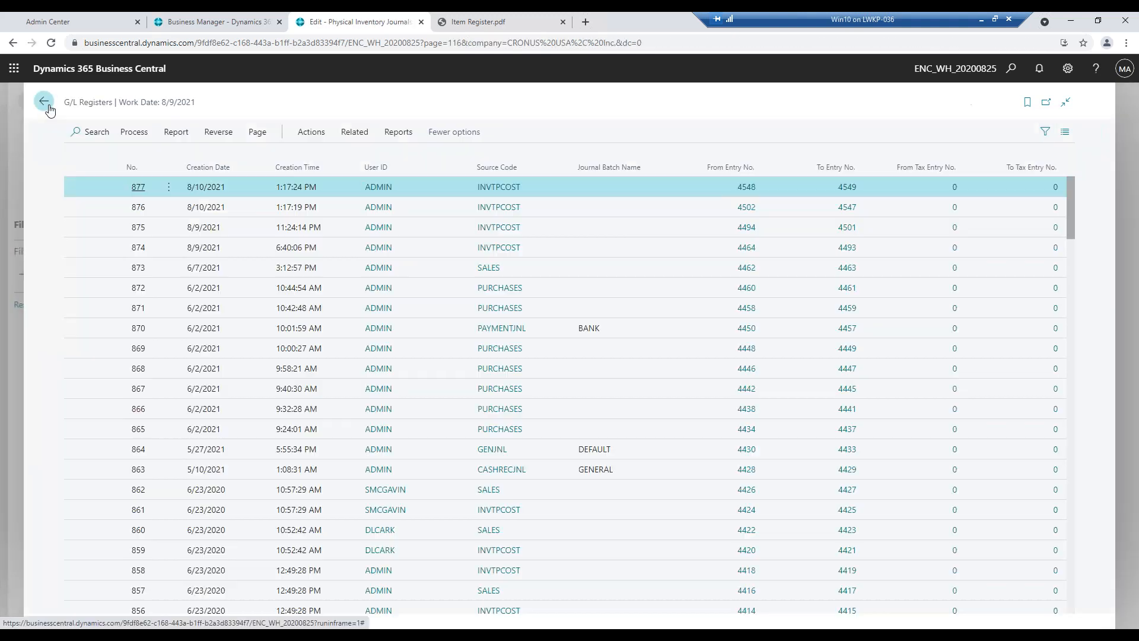
Search for "item ledger", open Item Ledger Entries and review the entries posted under document PIJ000001.
click(1011, 68)
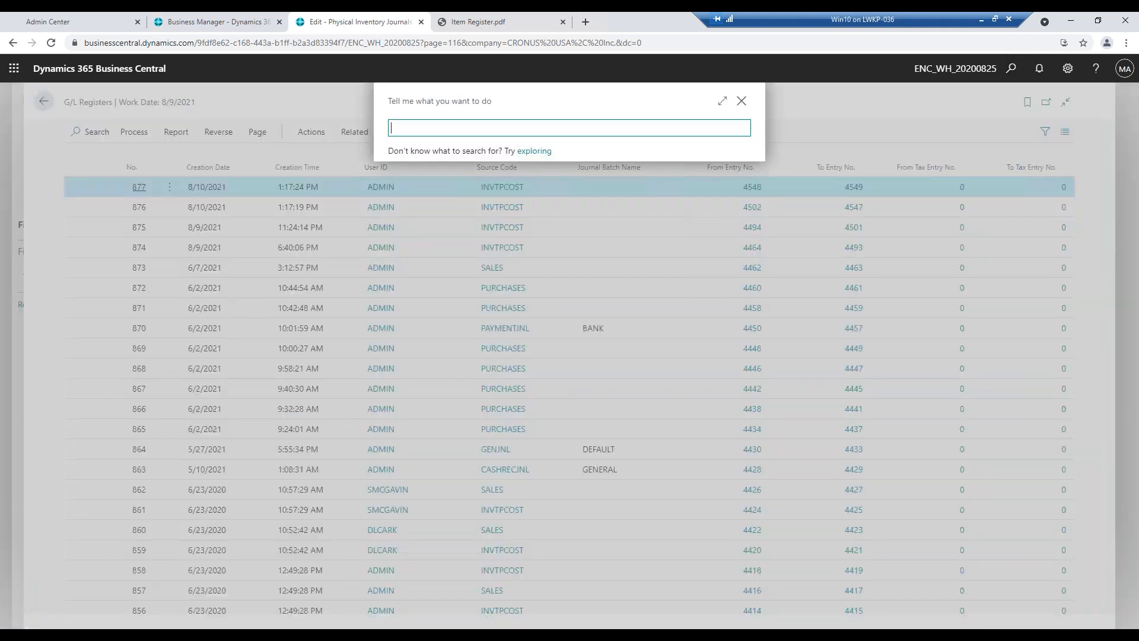
text(item ledger)
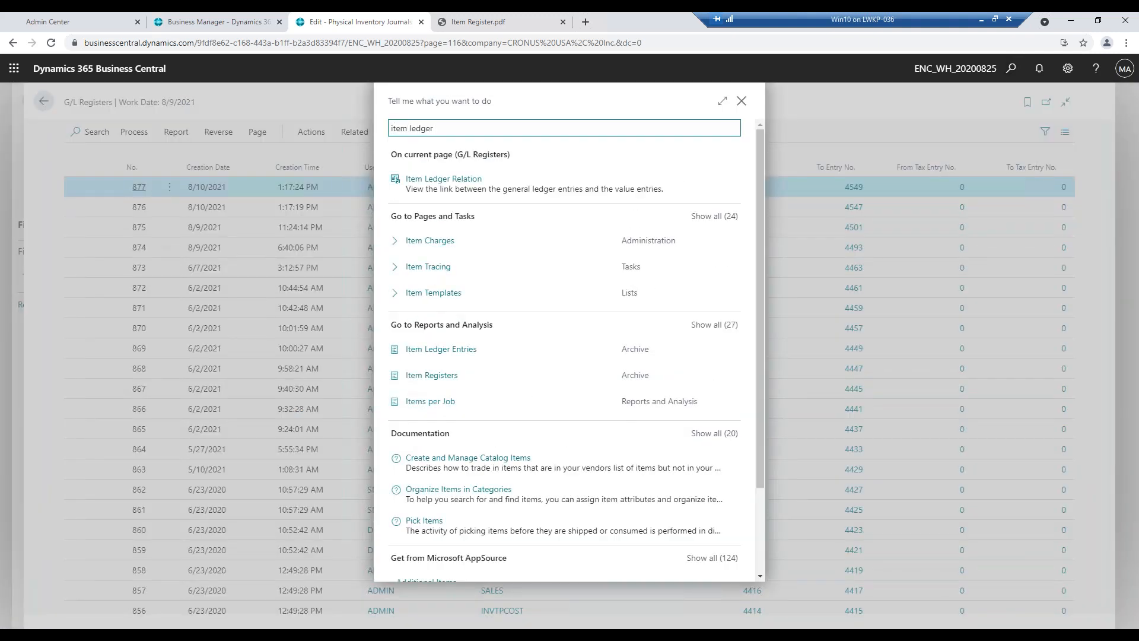
click(463, 248)
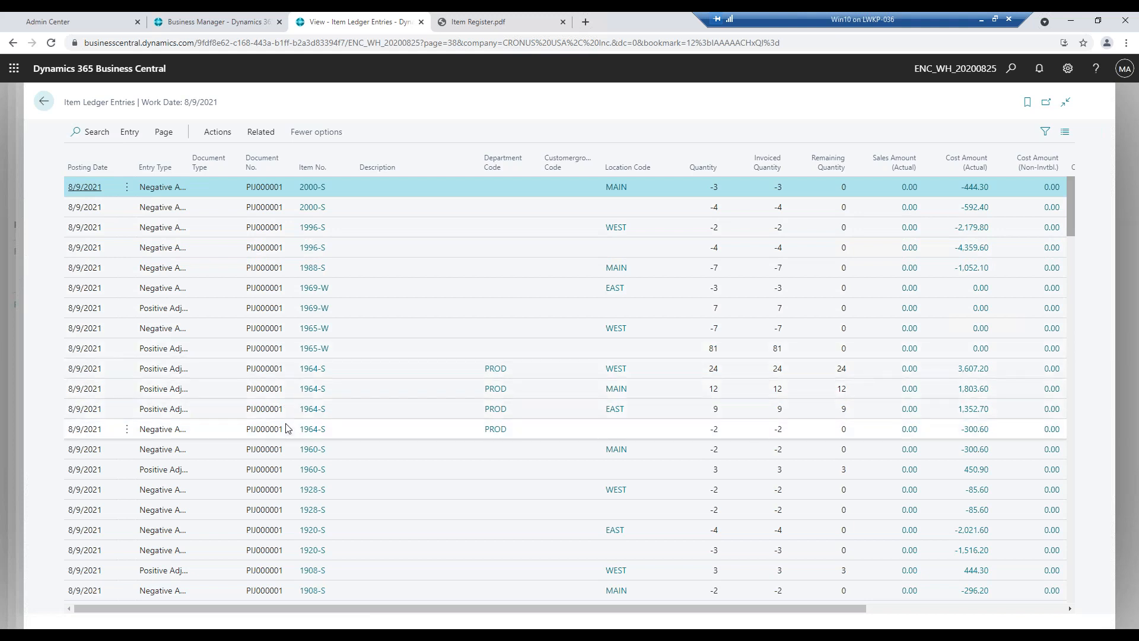
scroll(238, 410, down, 1)
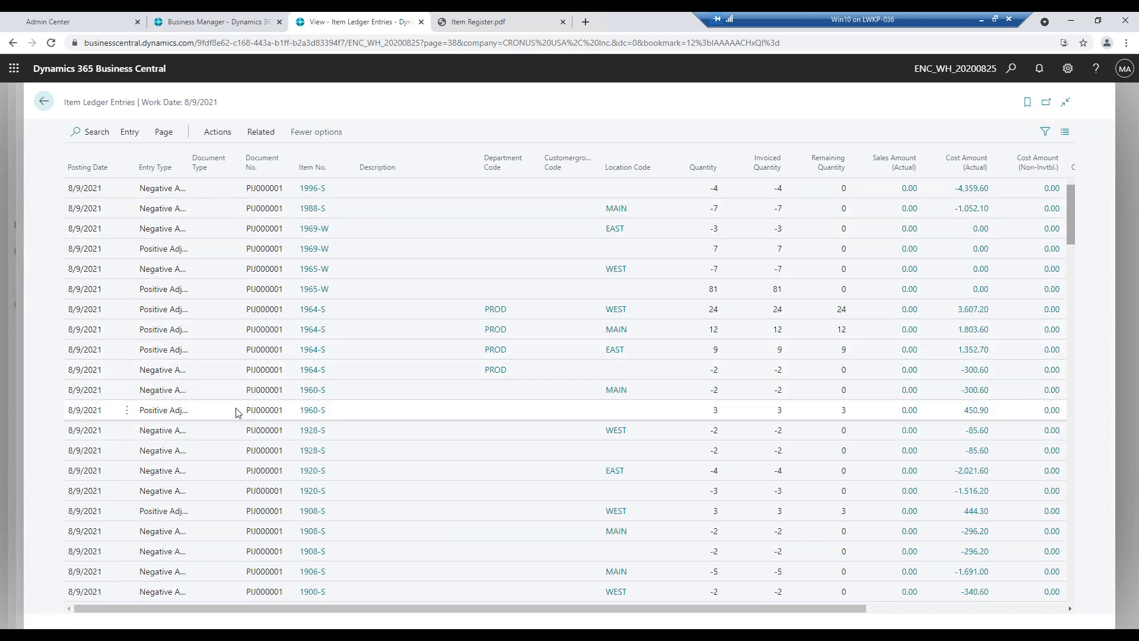
scroll(247, 405, up, 1)
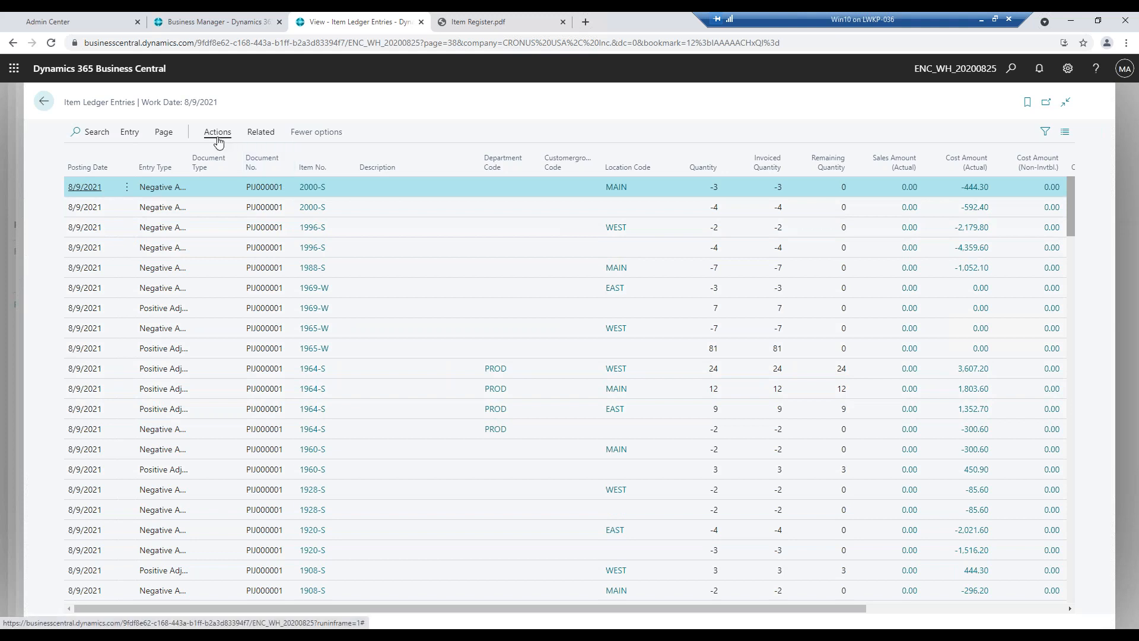
scroll(280, 349, down, 2)
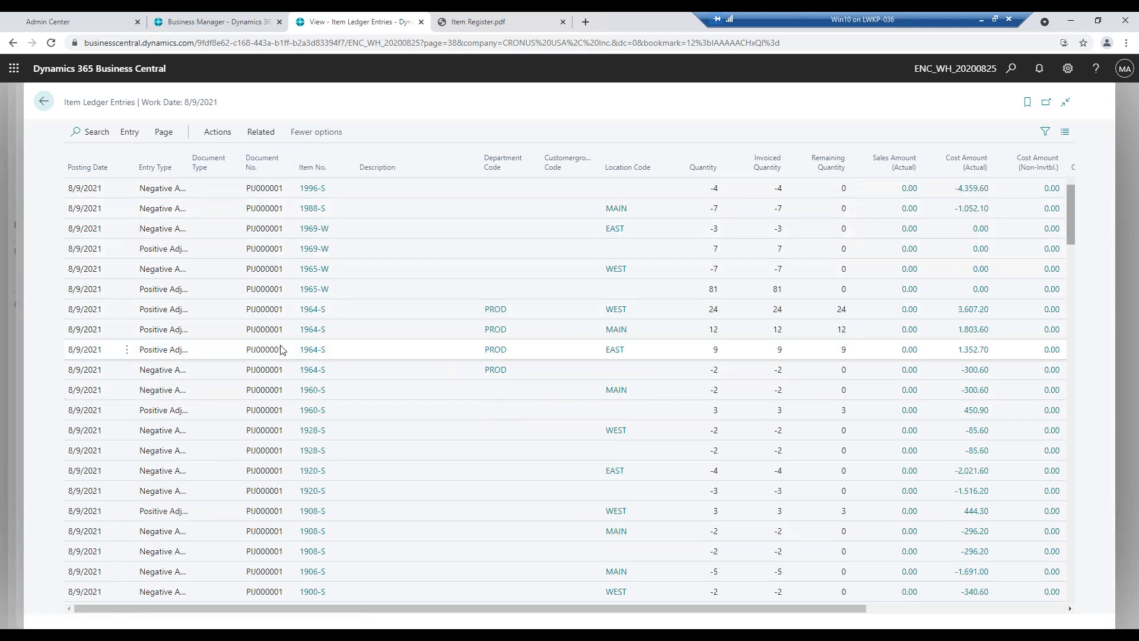
scroll(281, 349, down, 2)
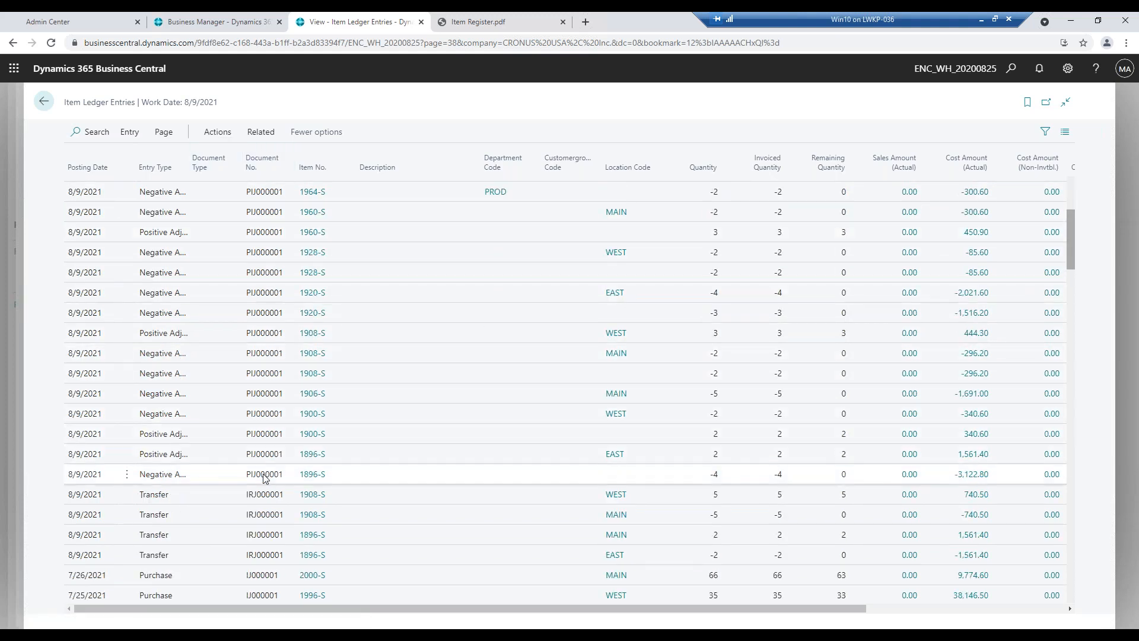
Find the related entries for document PIJ000001 and examine its physical inventory ledger entries.
click(224, 133)
click(178, 157)
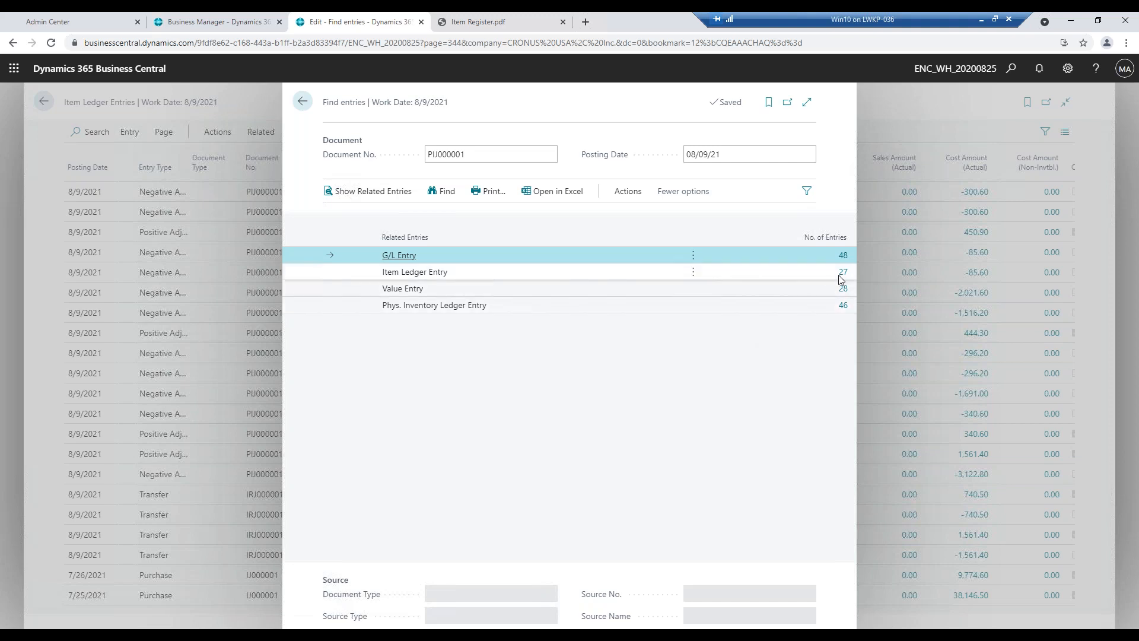
click(843, 305)
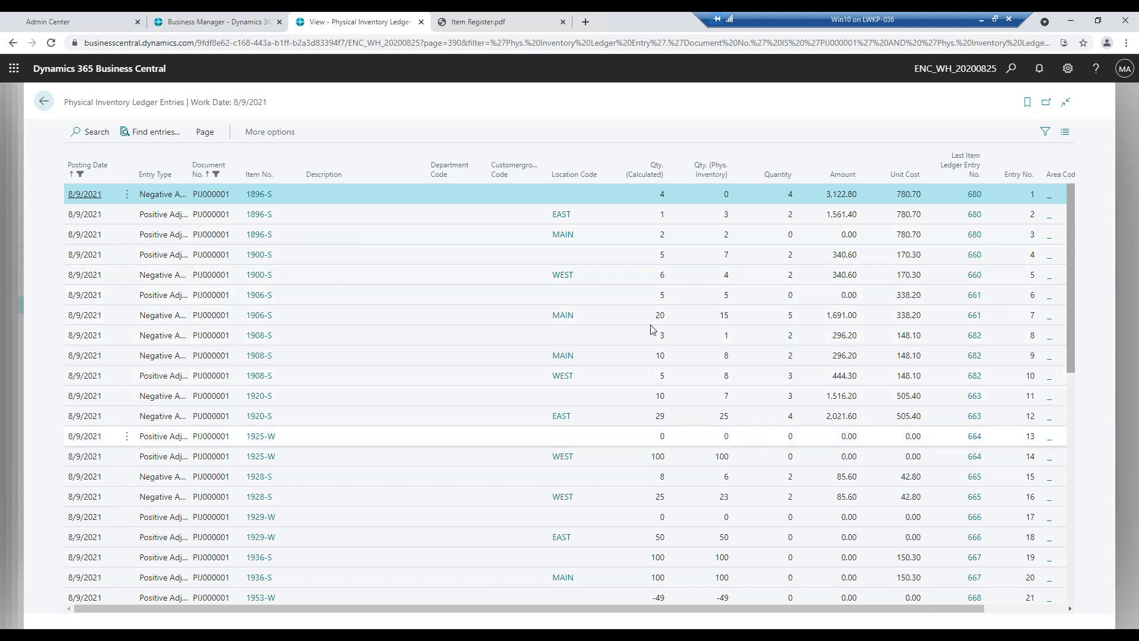
click(45, 108)
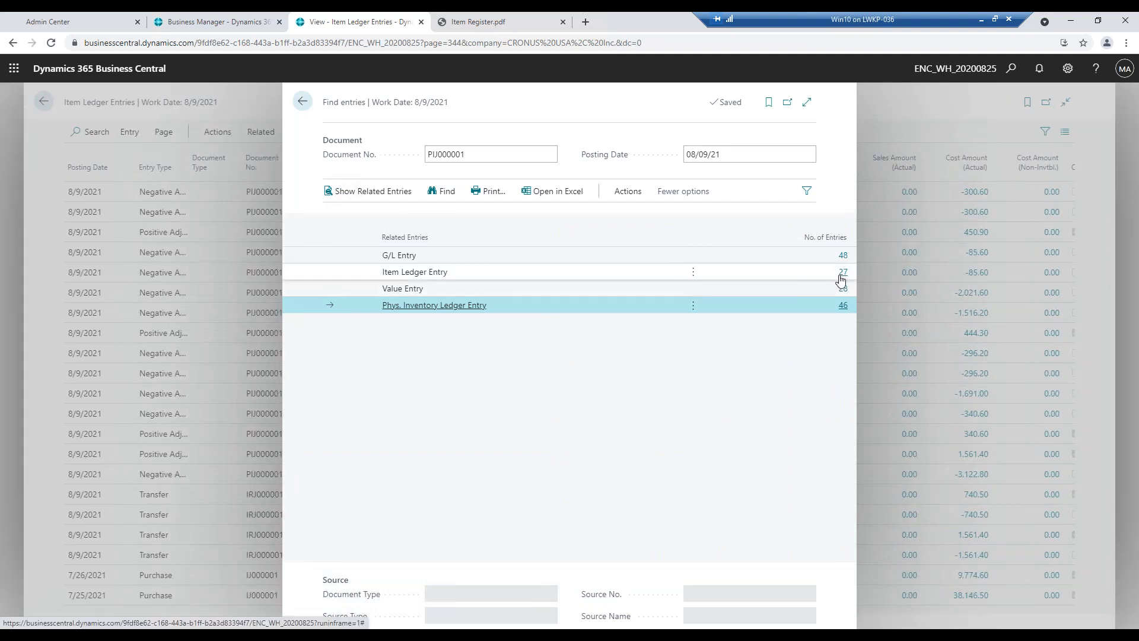
Review the value entries related to document PIJ000001 and return to the Item Ledger Entries list.
click(843, 289)
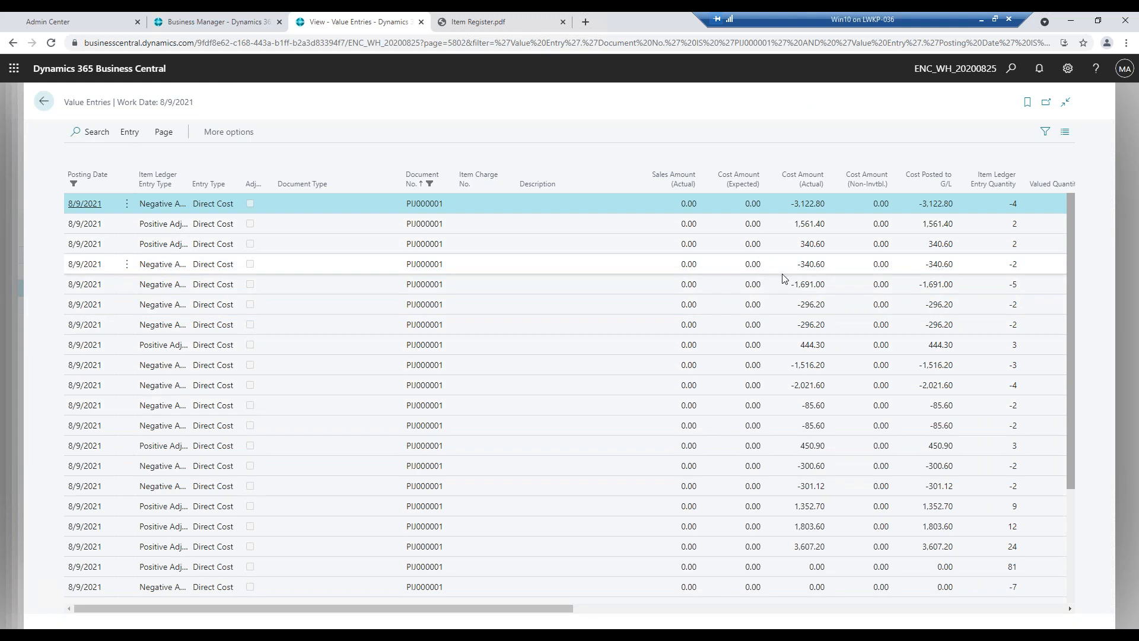
scroll(782, 276, down, 3)
scroll(782, 279, down, 1)
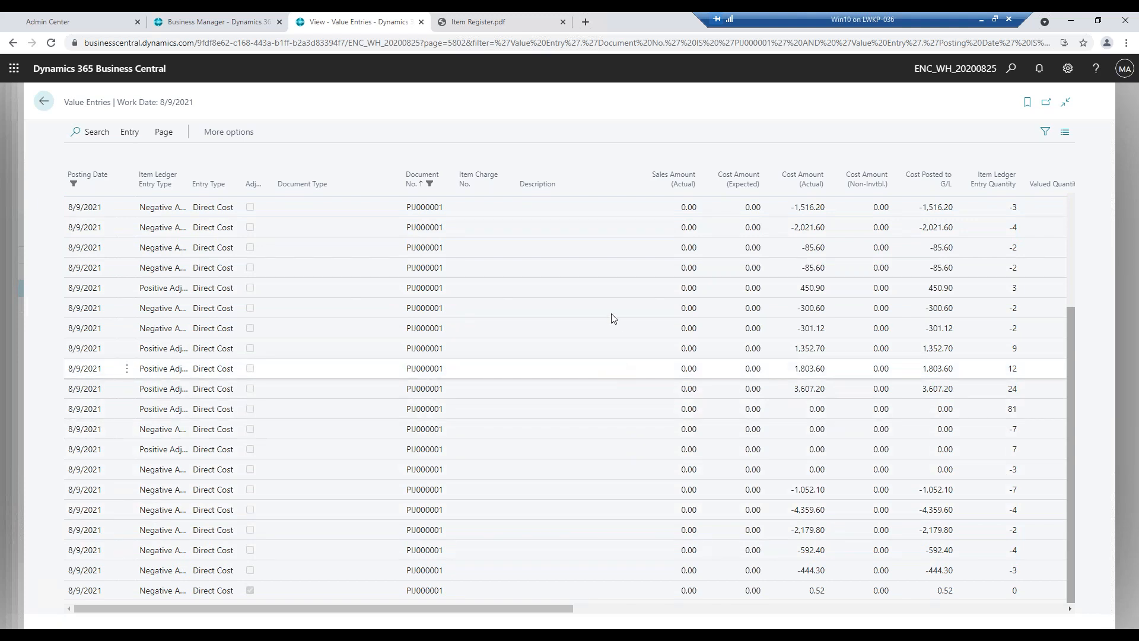
click(41, 102)
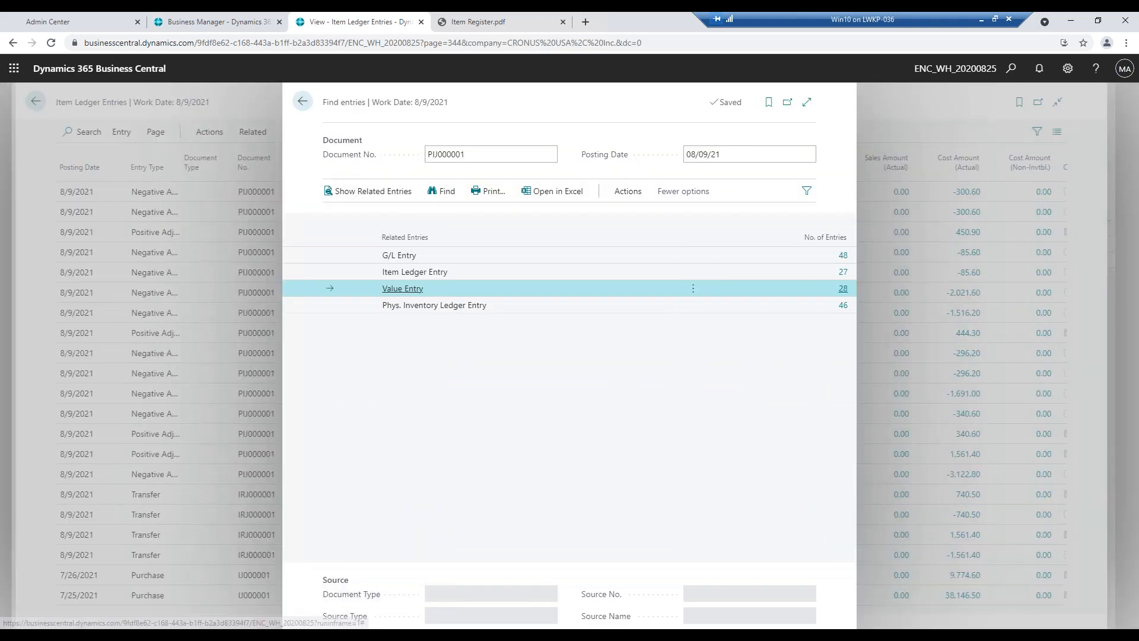
click(303, 104)
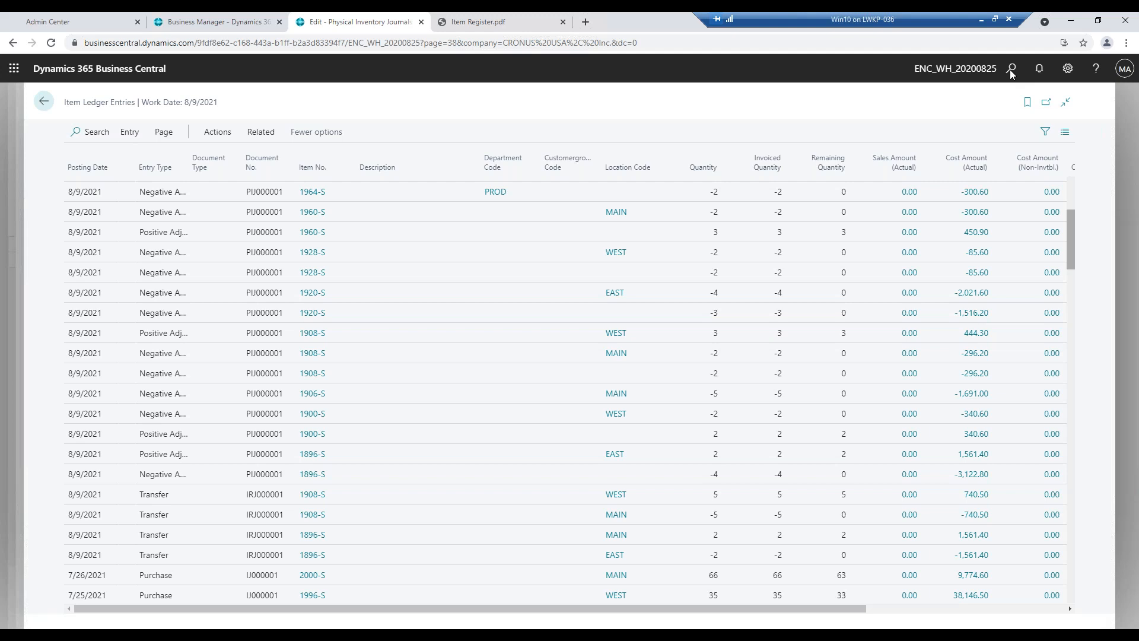
Search for "warehouse em" to check the Warehouse Employees list, and open the Locations list by searching for "locations".
key(alt+q)
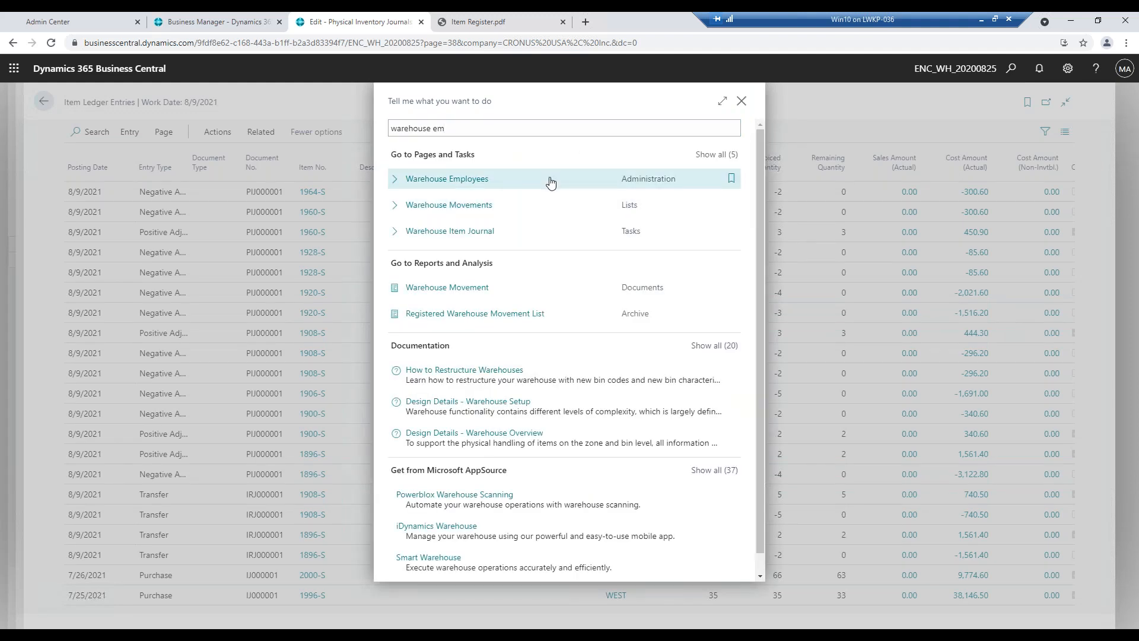
click(551, 182)
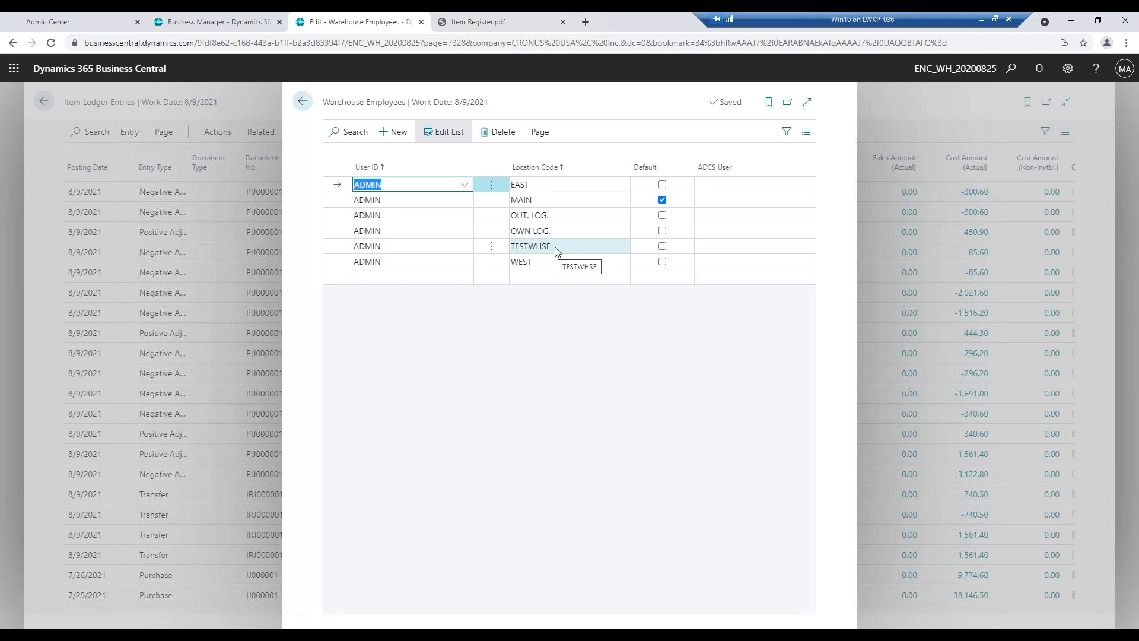
click(1003, 74)
text(locations)
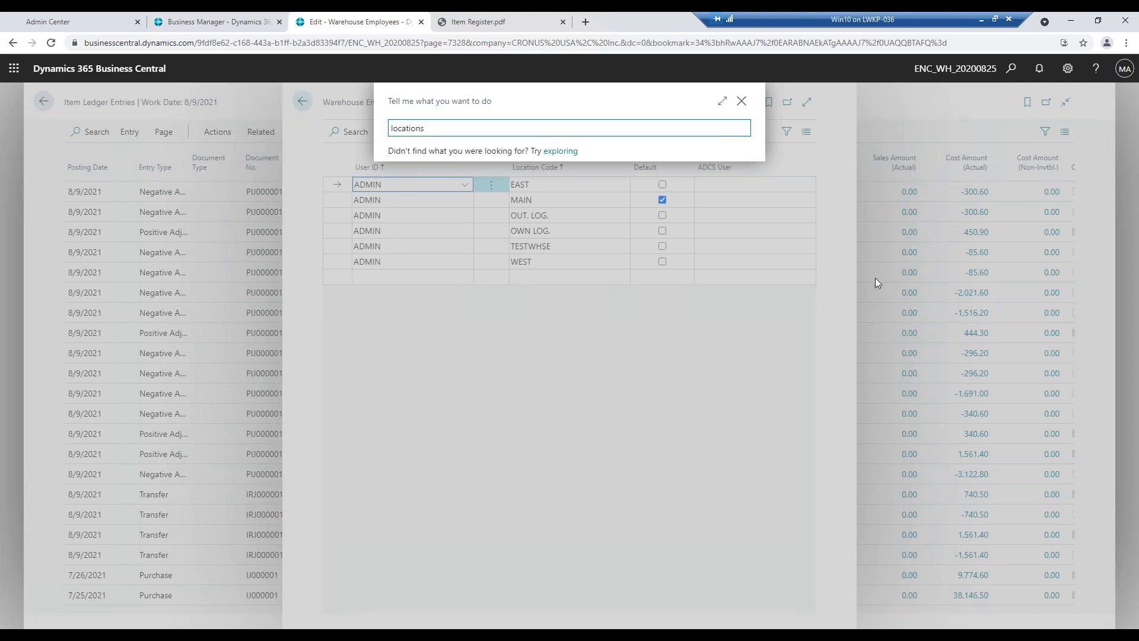
click(458, 190)
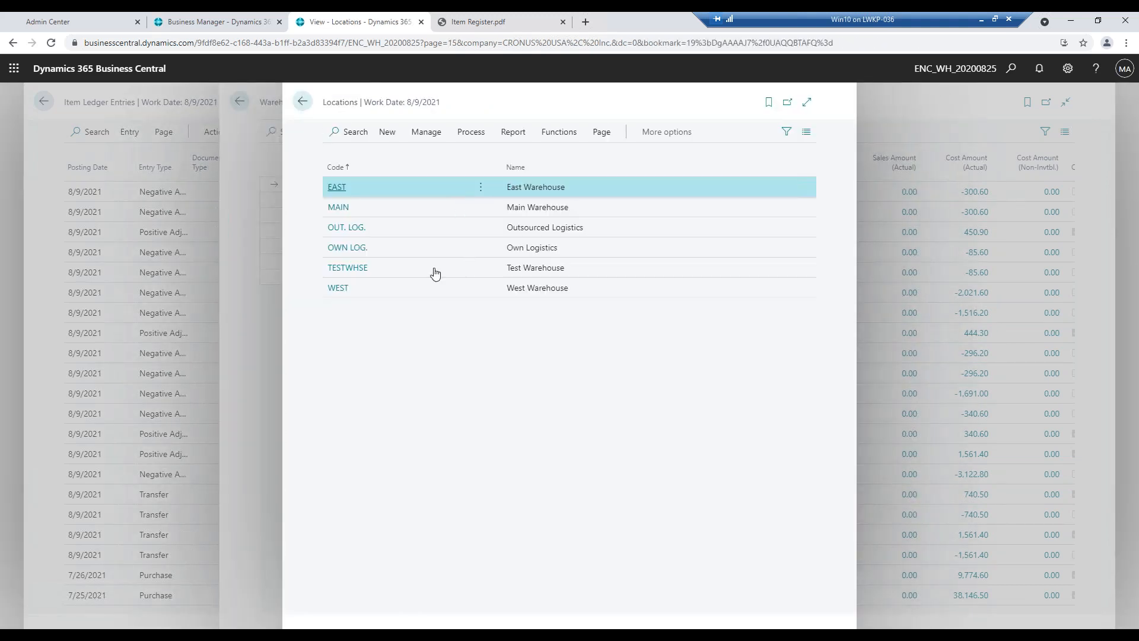
Open the EAST location card, review its Warehouse settings and return to the Locations list.
click(430, 137)
click(347, 159)
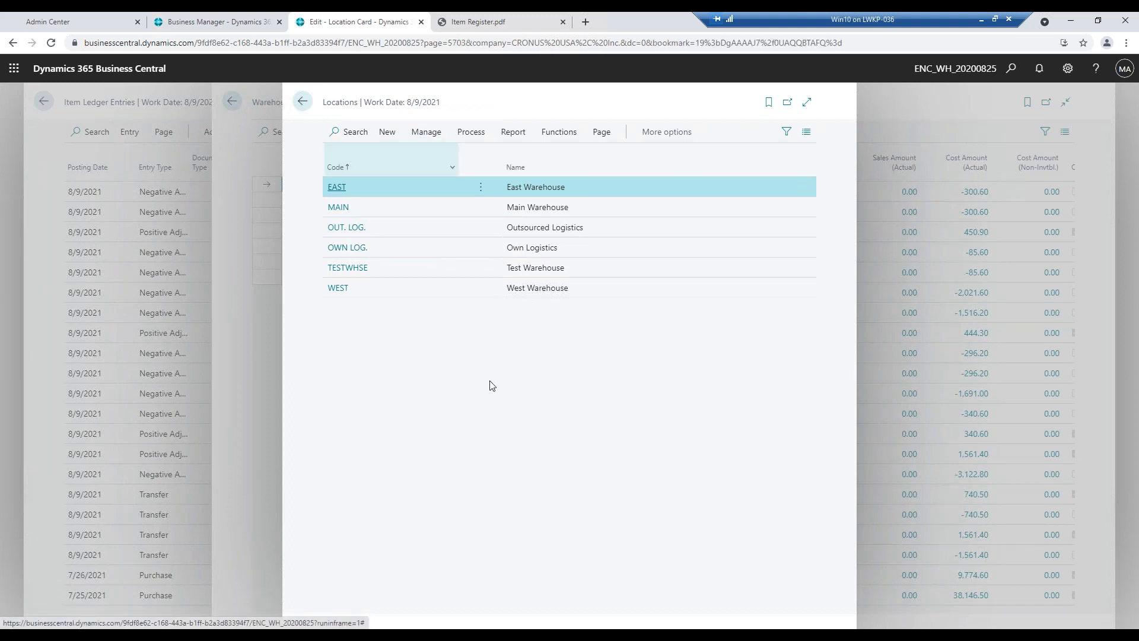
scroll(563, 379, down, 3)
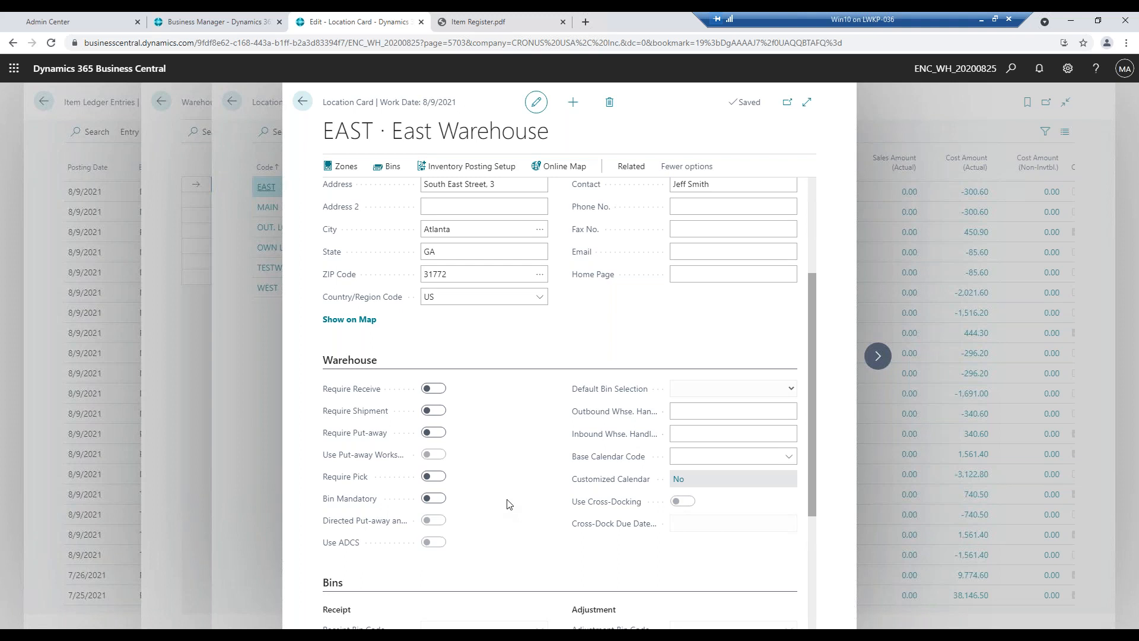
scroll(501, 492, up, 3)
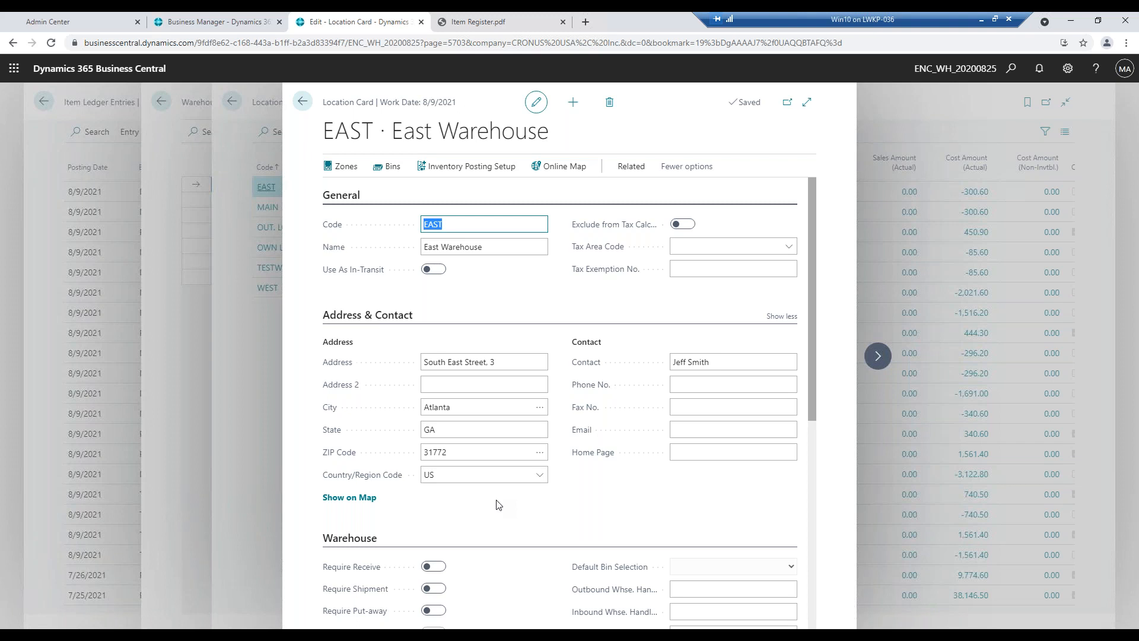
click(303, 101)
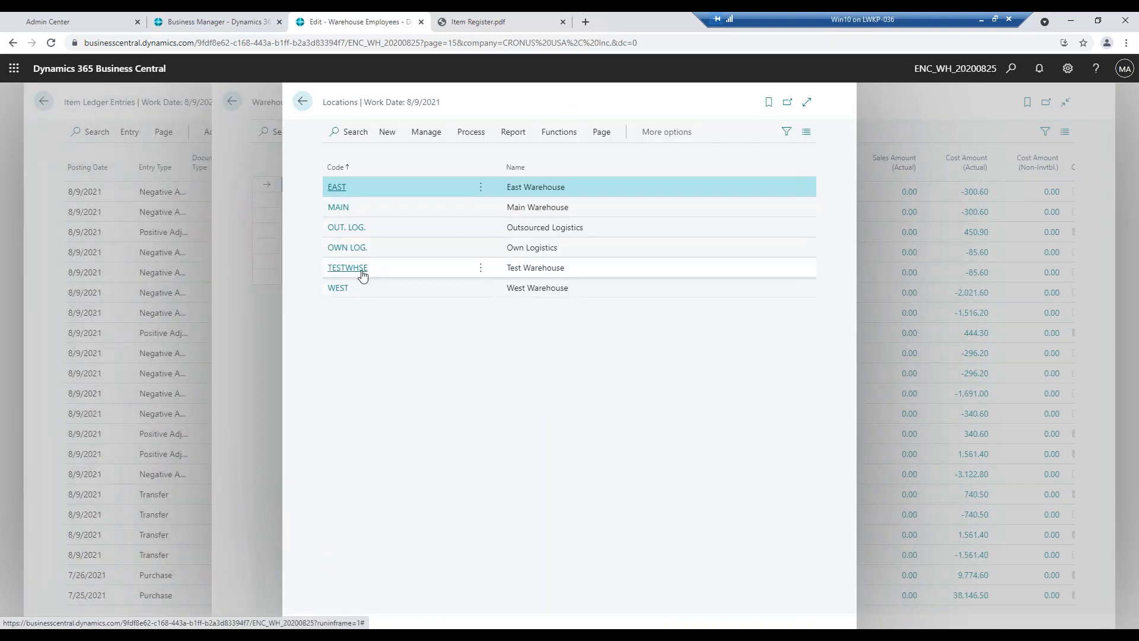
Examine the Warehouse and Bins settings on the TESTWHSE location card and return to the Locations list.
click(348, 268)
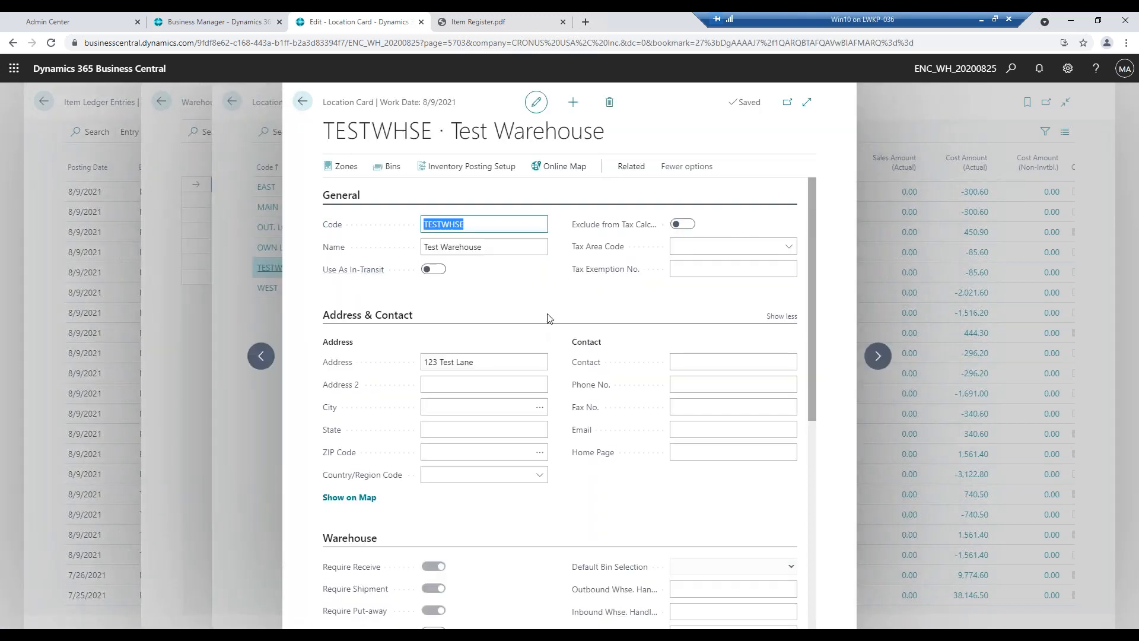
scroll(547, 318, down, 2)
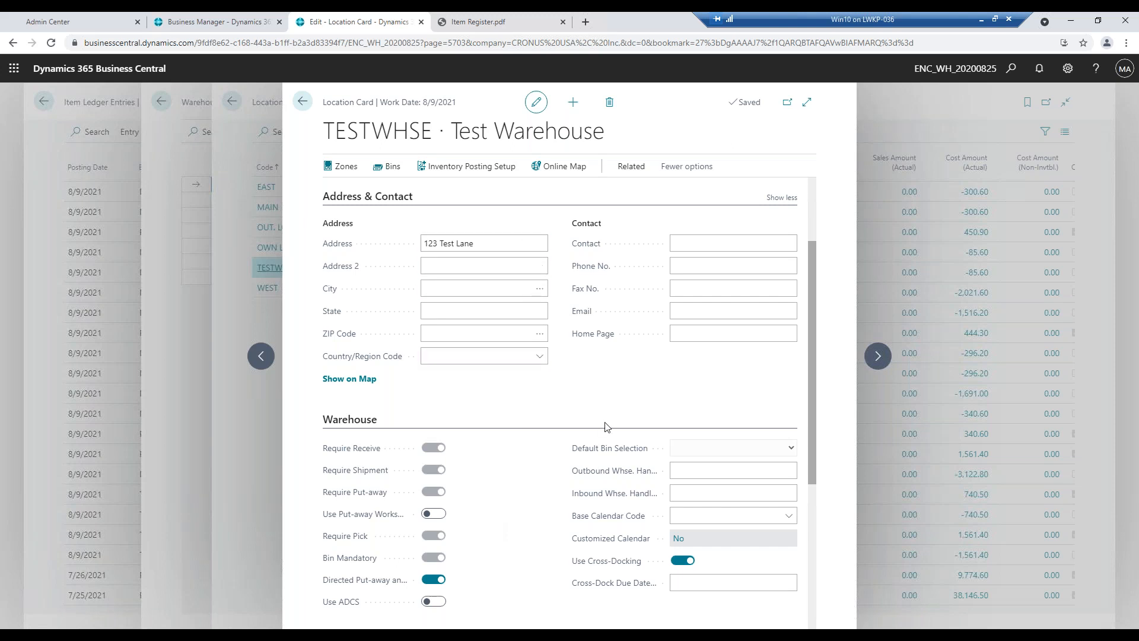
scroll(600, 440, down, 3)
scroll(631, 481, down, 1)
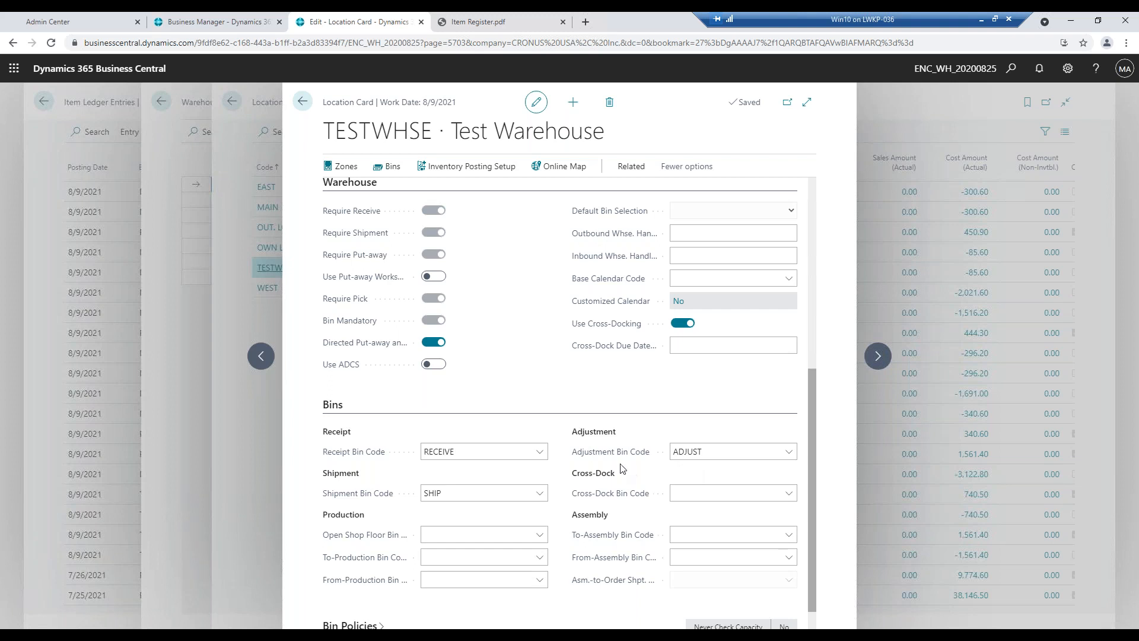
mouse_move(598, 459)
click(435, 538)
scroll(568, 548, down, 1)
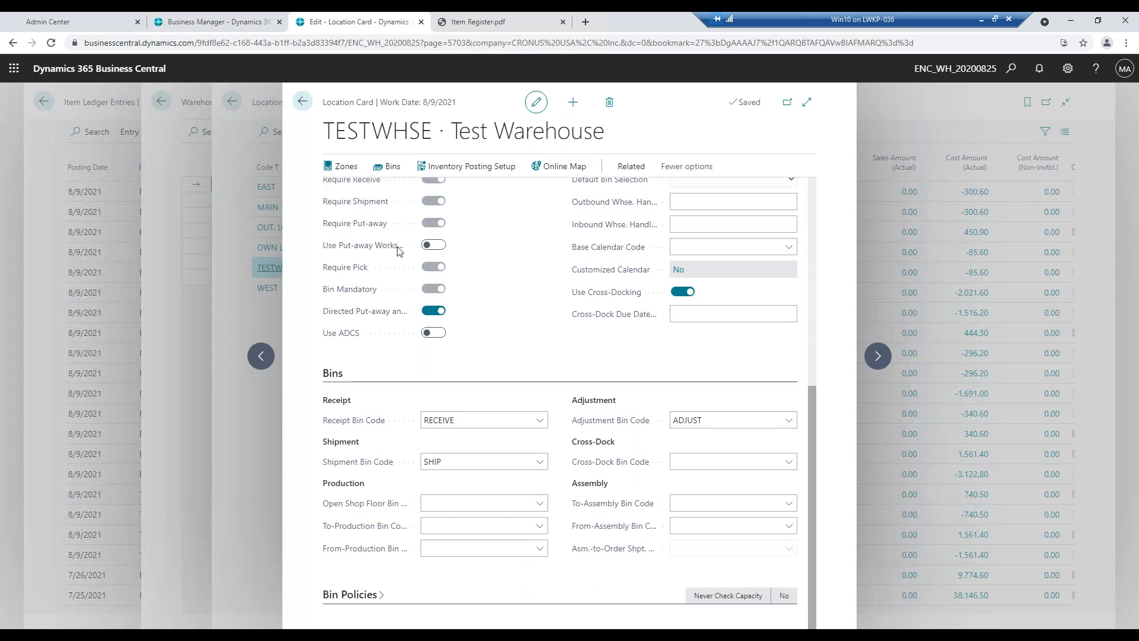
click(299, 104)
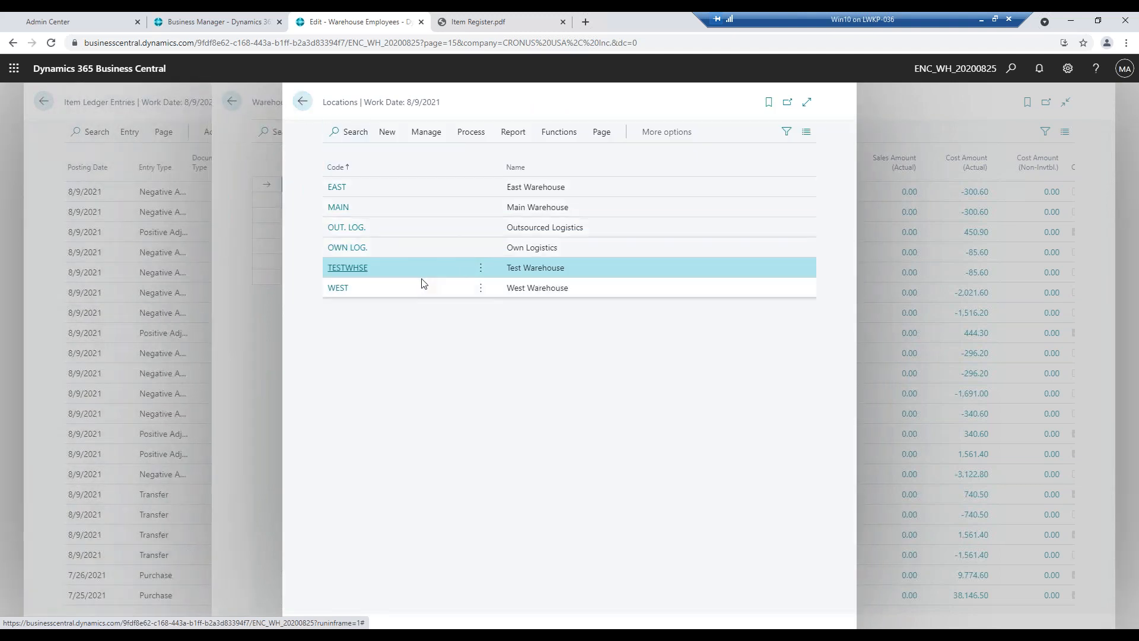
Leave the Locations list, search for "warehouse phy" and open the Warehouse Physical Inventory Journal.
click(302, 113)
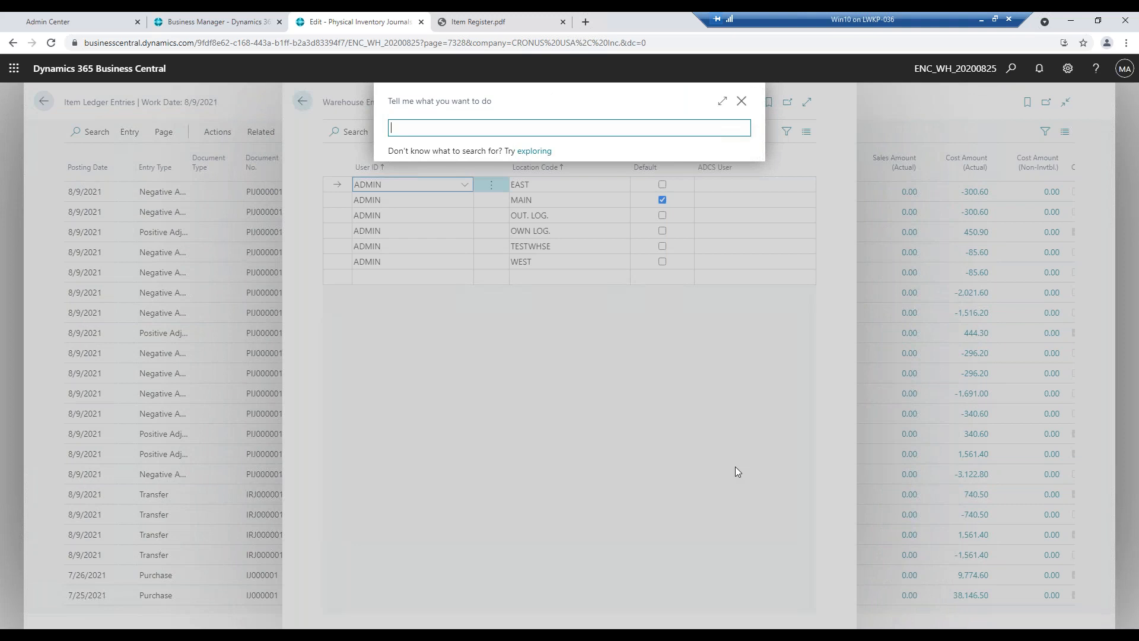
text(warehouse )
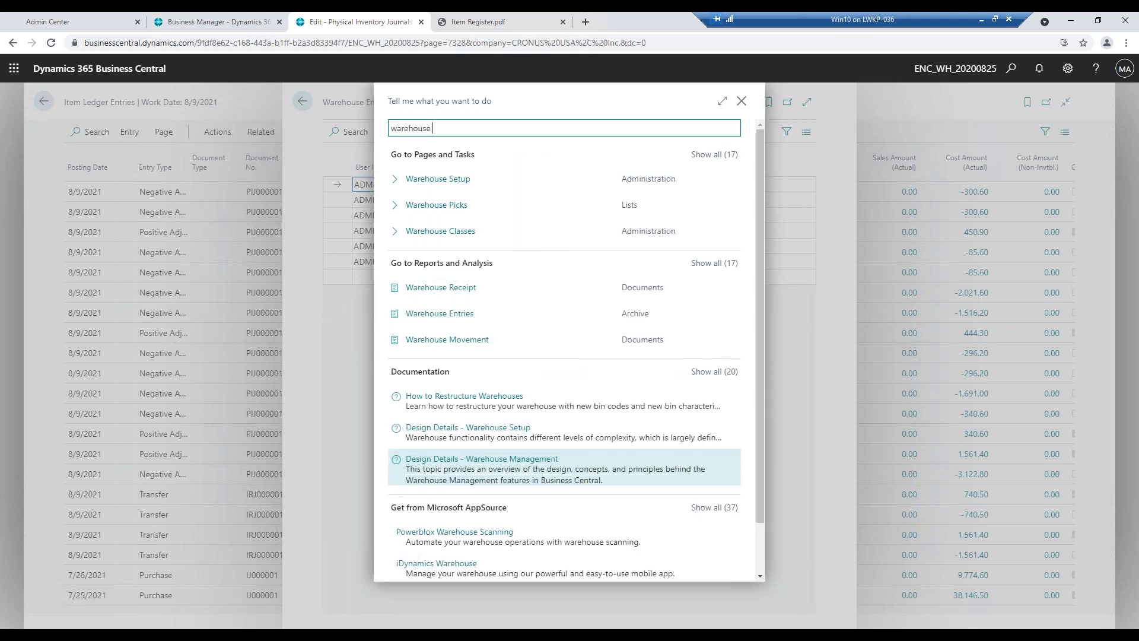
text(phy)
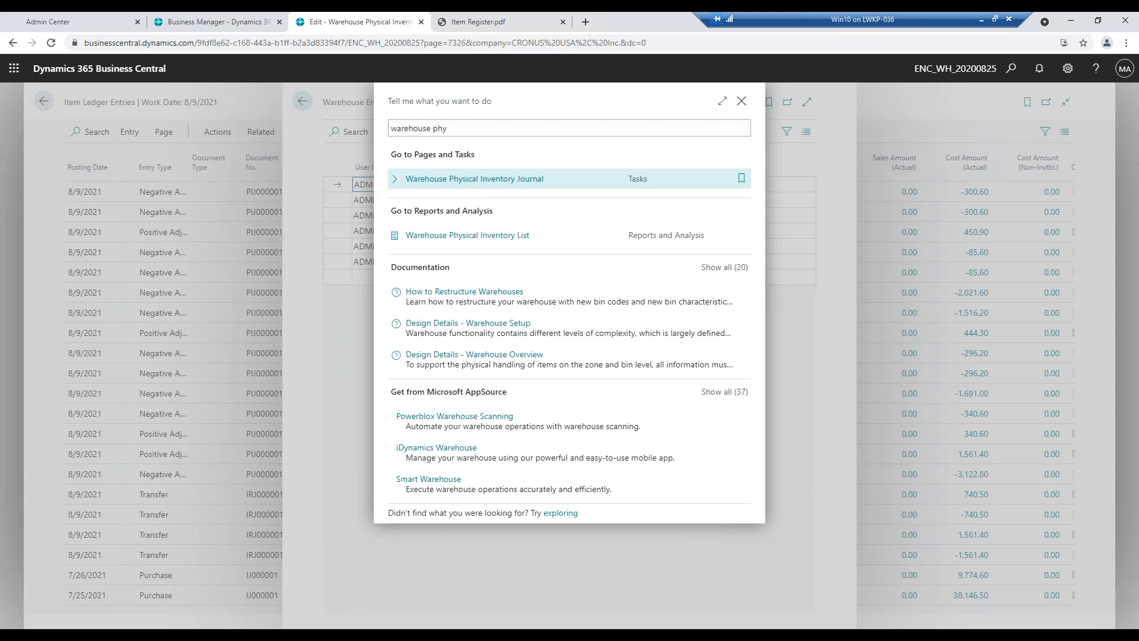
click(480, 182)
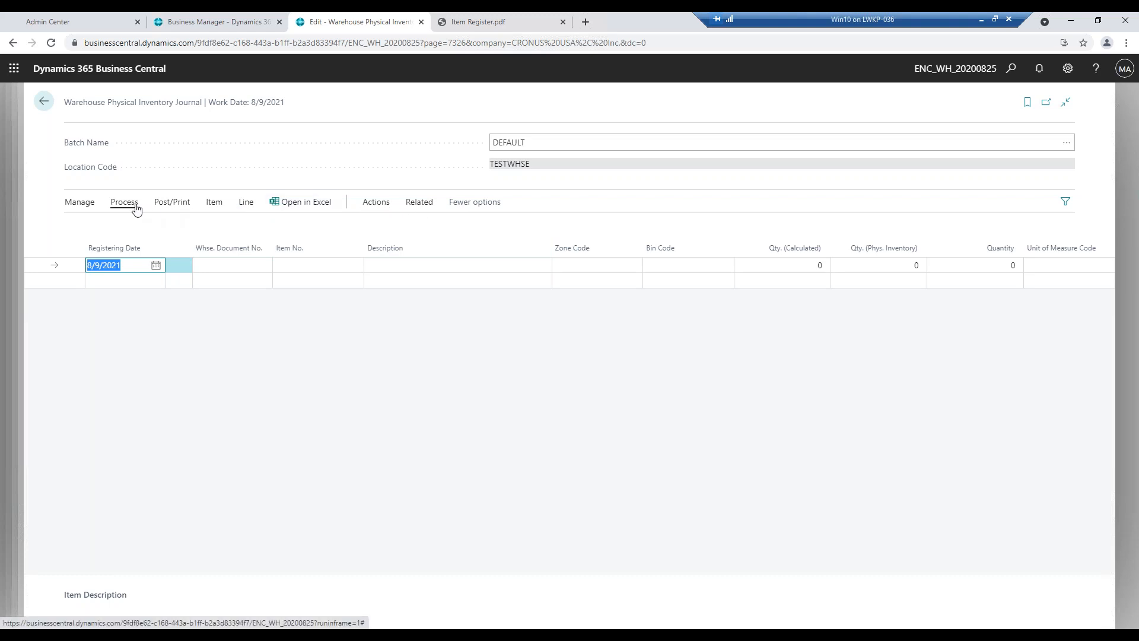
Calculate warehouse inventory for location TESTWHSE with warehouse document number WHSE0001.
click(134, 206)
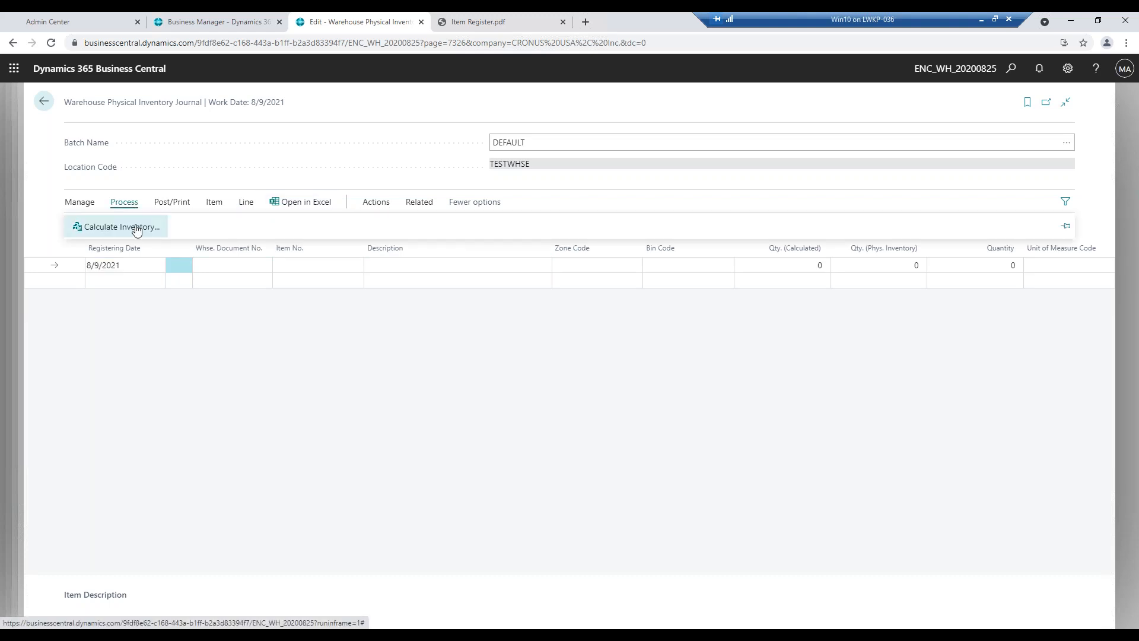
click(137, 228)
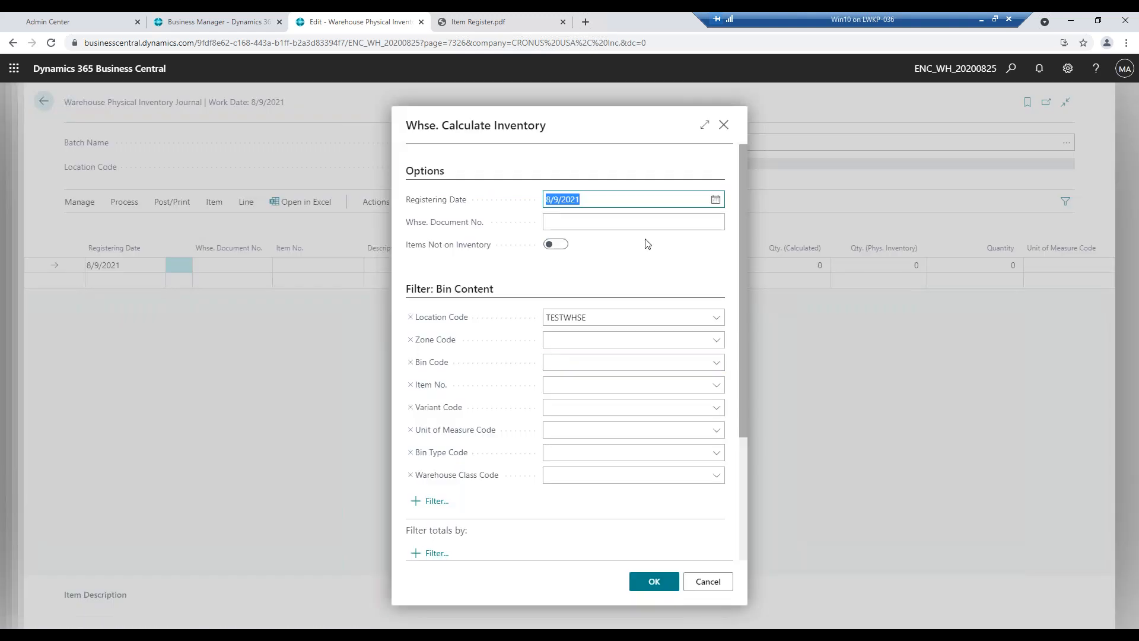
click(587, 219)
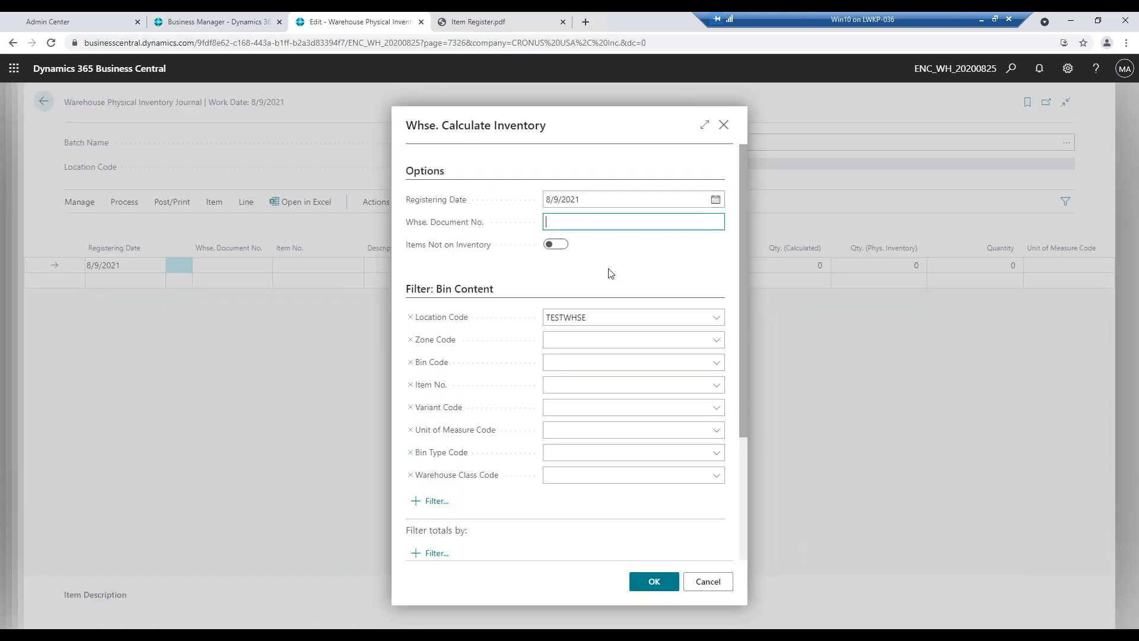
text(T)
text(WHSE000)
text(1)
key(Tab)
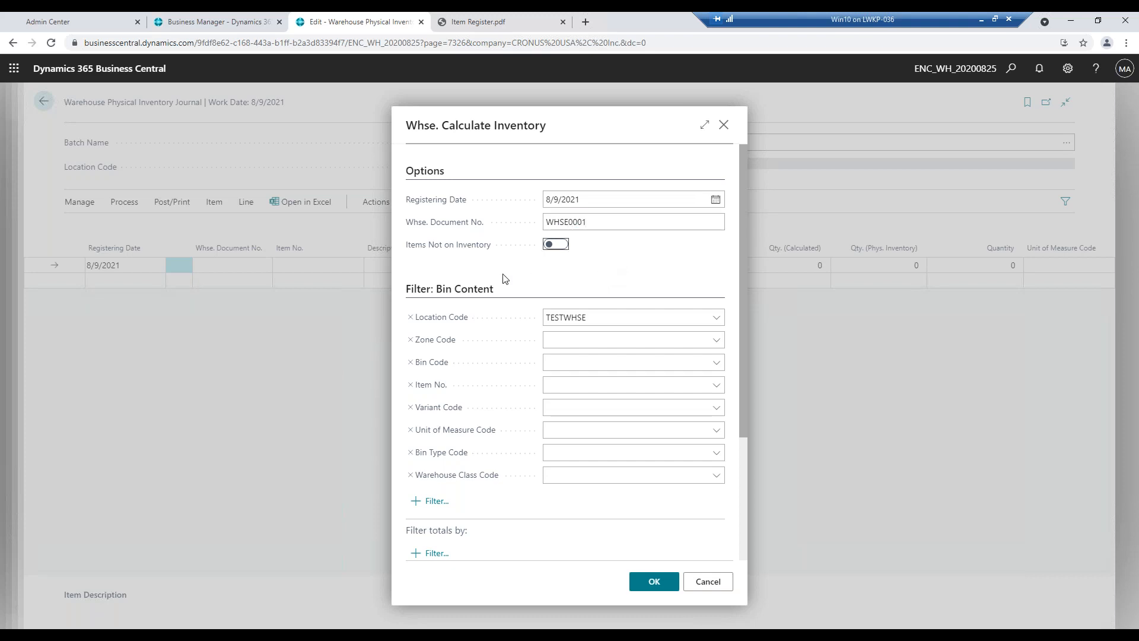
mouse_move(450, 251)
scroll(533, 334, down, 3)
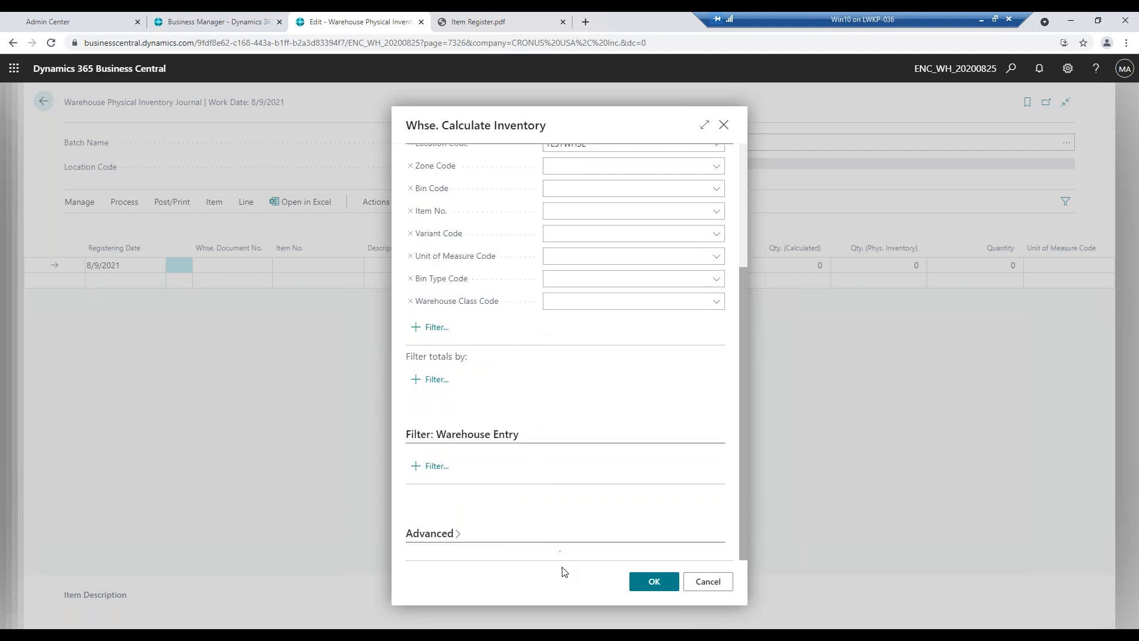
click(646, 590)
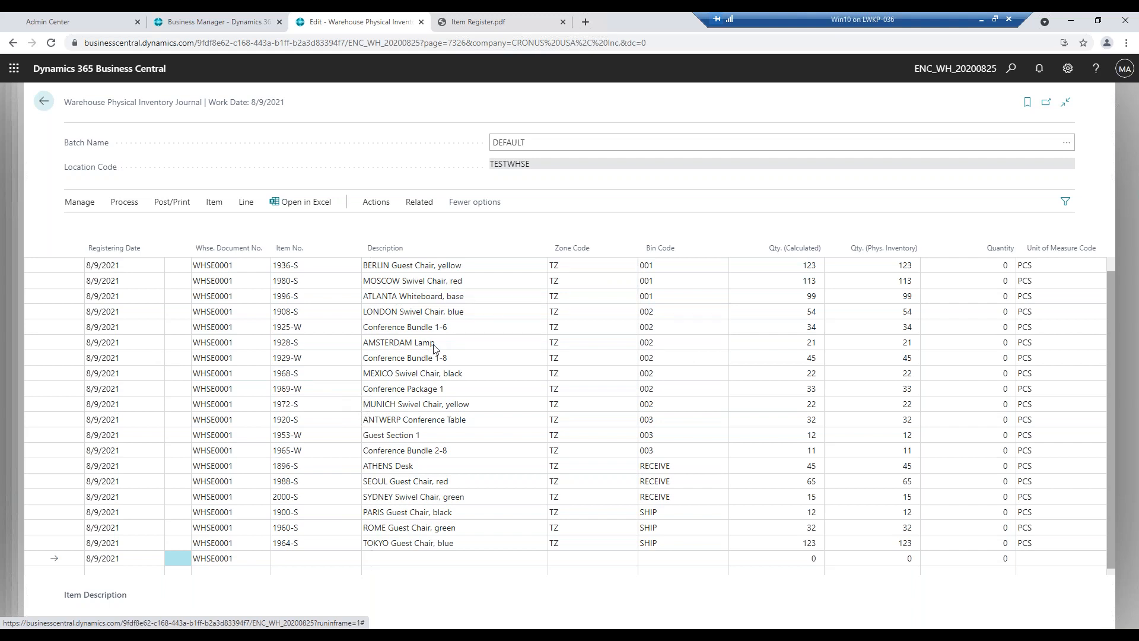
click(172, 201)
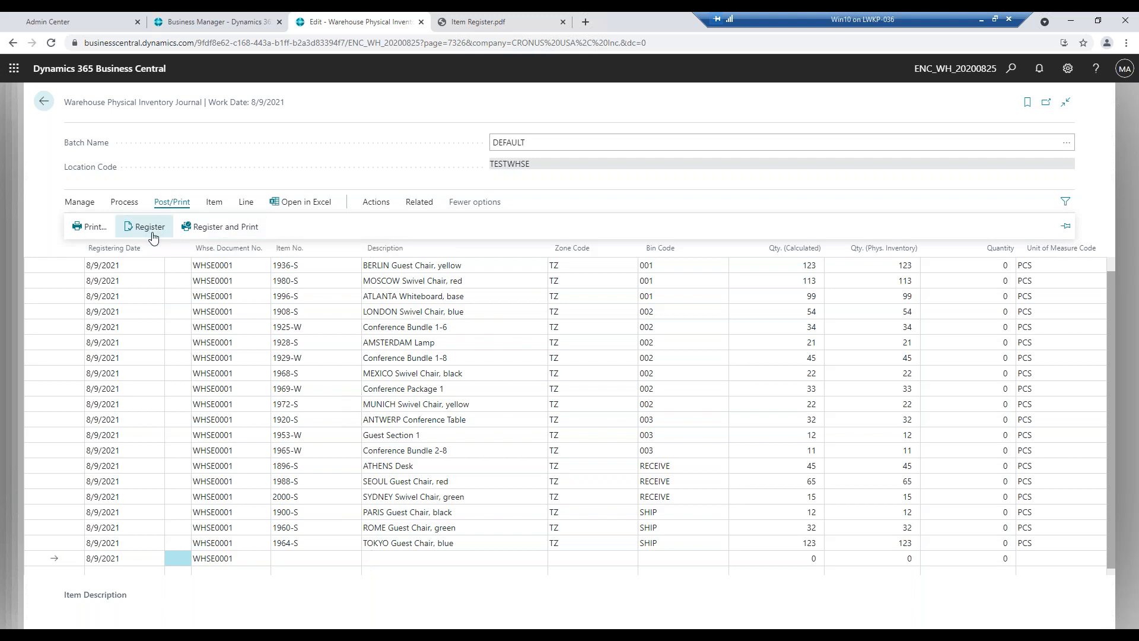
click(153, 233)
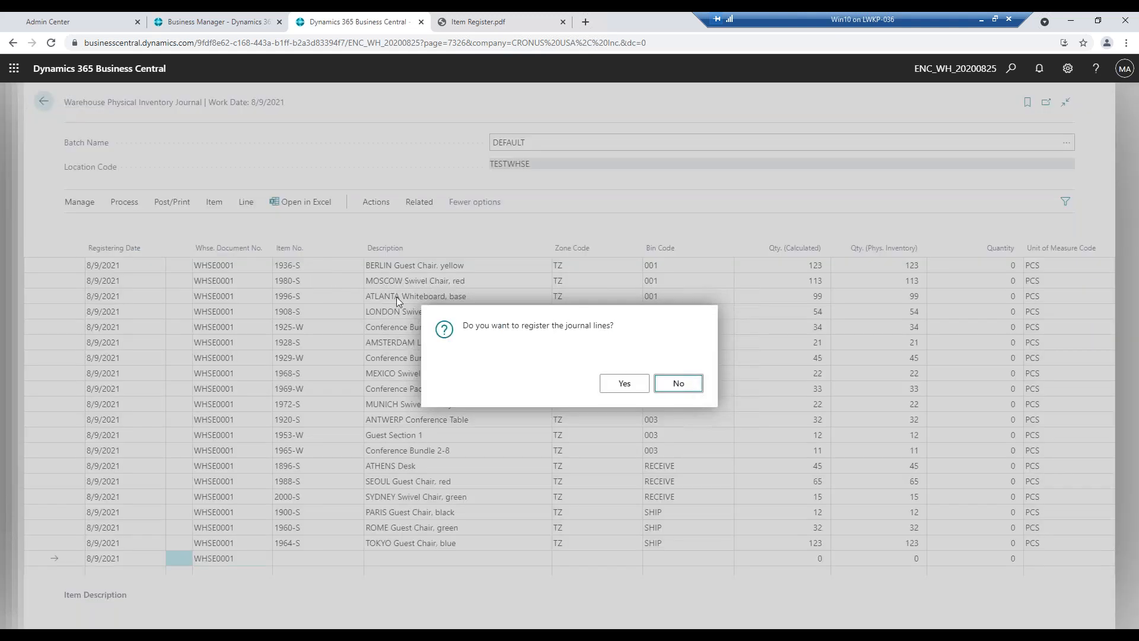
click(686, 383)
Set the bin 001 physical inventory quantities to 40 for item 1906-S, 118 for 1936-S, 108 for 1980-S and 145 for 1996-S.
scroll(984, 299, up, 1)
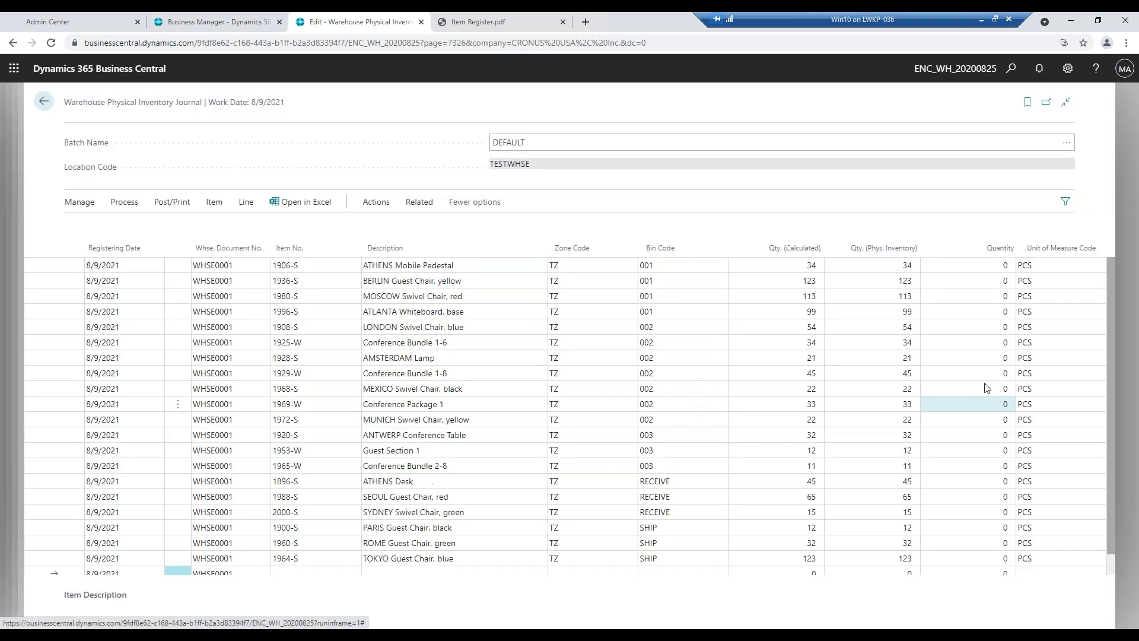
click(984, 266)
key(shift+Tab)
text(40)
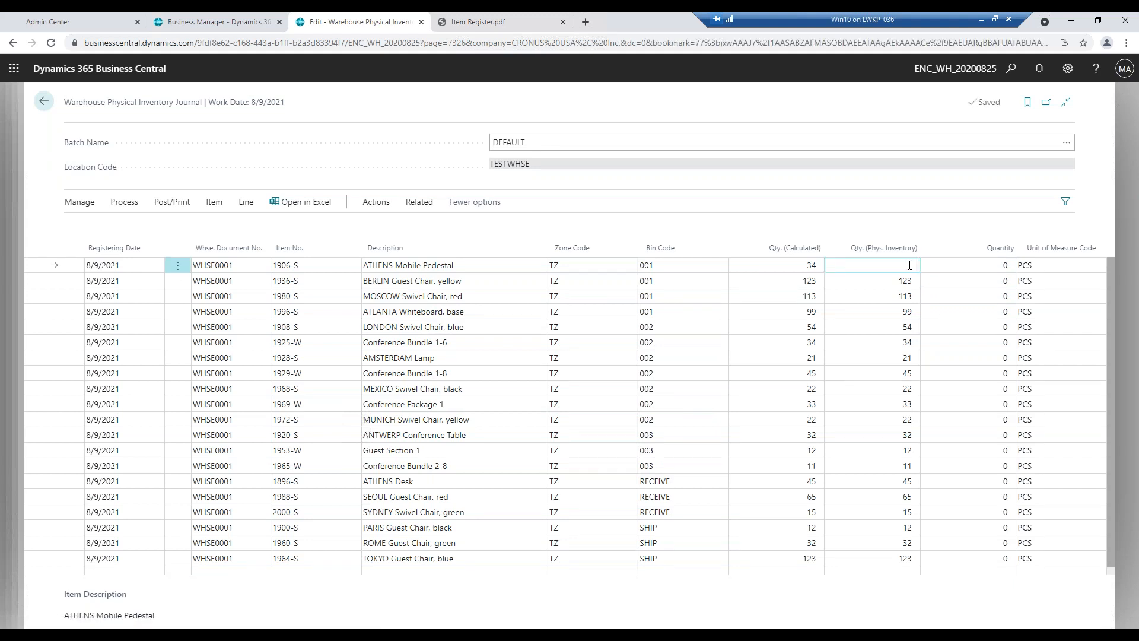
key(Return)
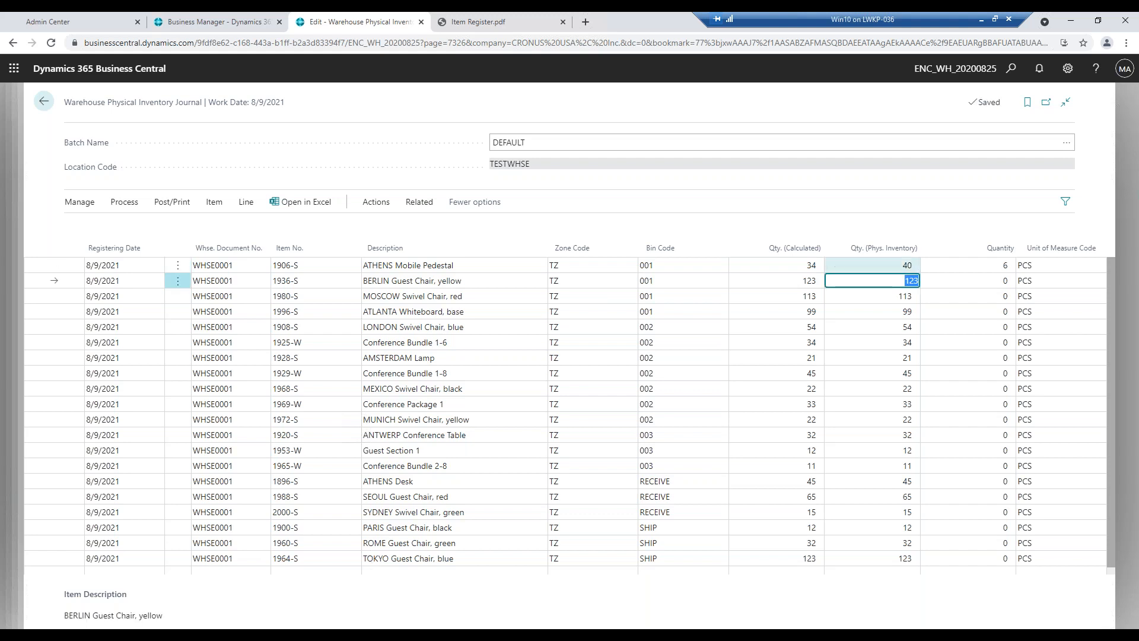
text(118)
key(Return)
text(1)
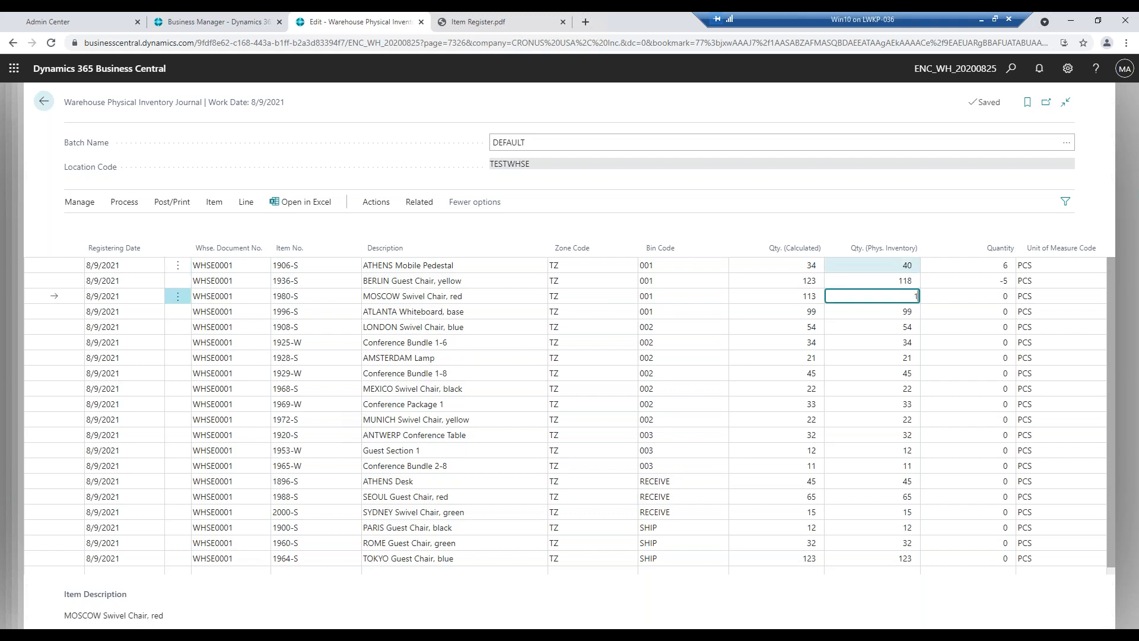
text(08)
key(Return)
text(145)
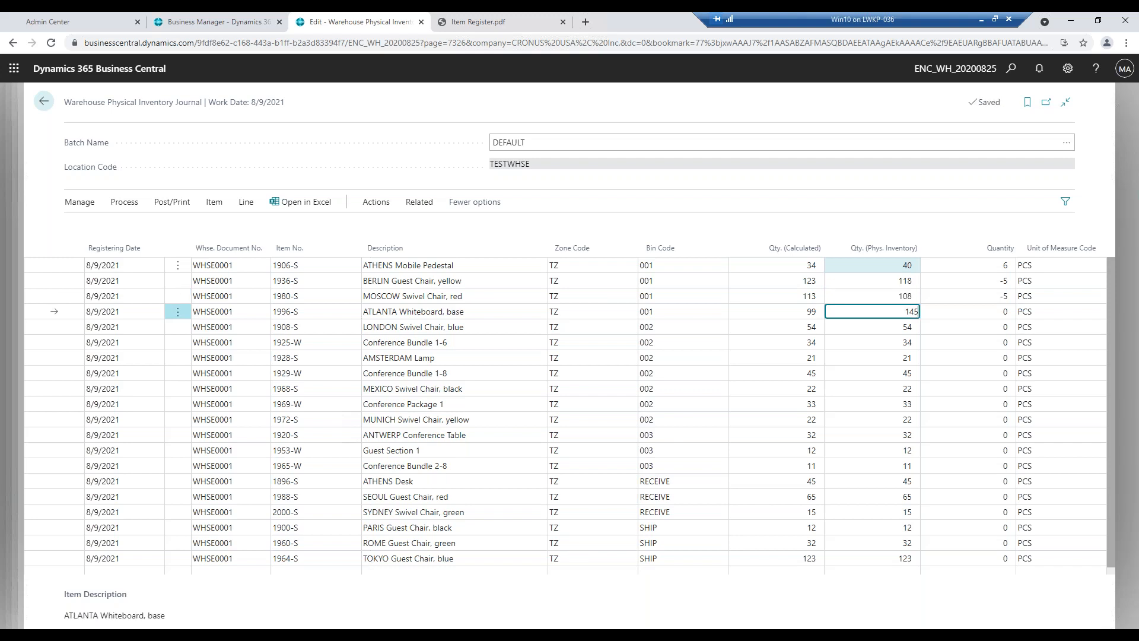
key(Return)
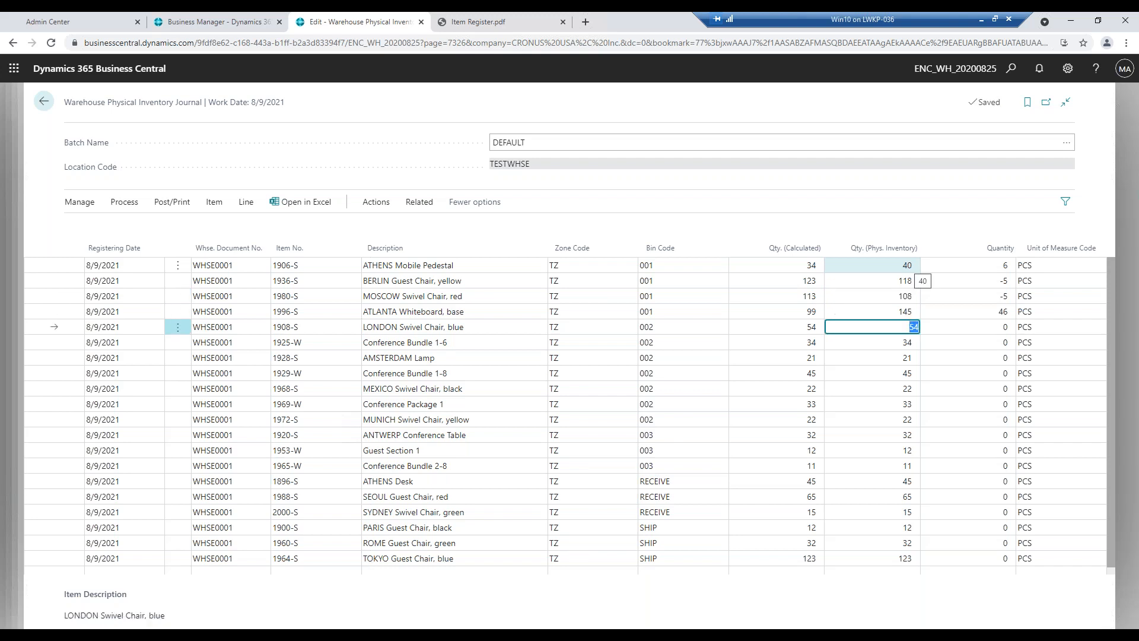
Set the bin 002 physical inventory quantities to 50 for item 1908-S, 30 for 1925-W and 15 for 1928-S.
text(50)
key(Return)
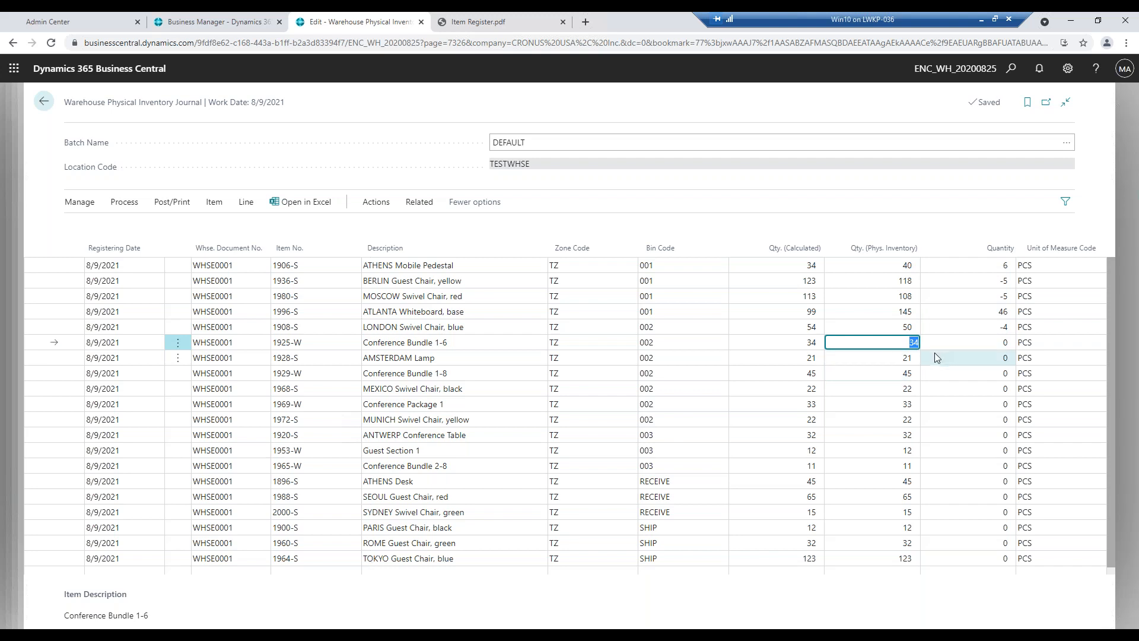
text(30)
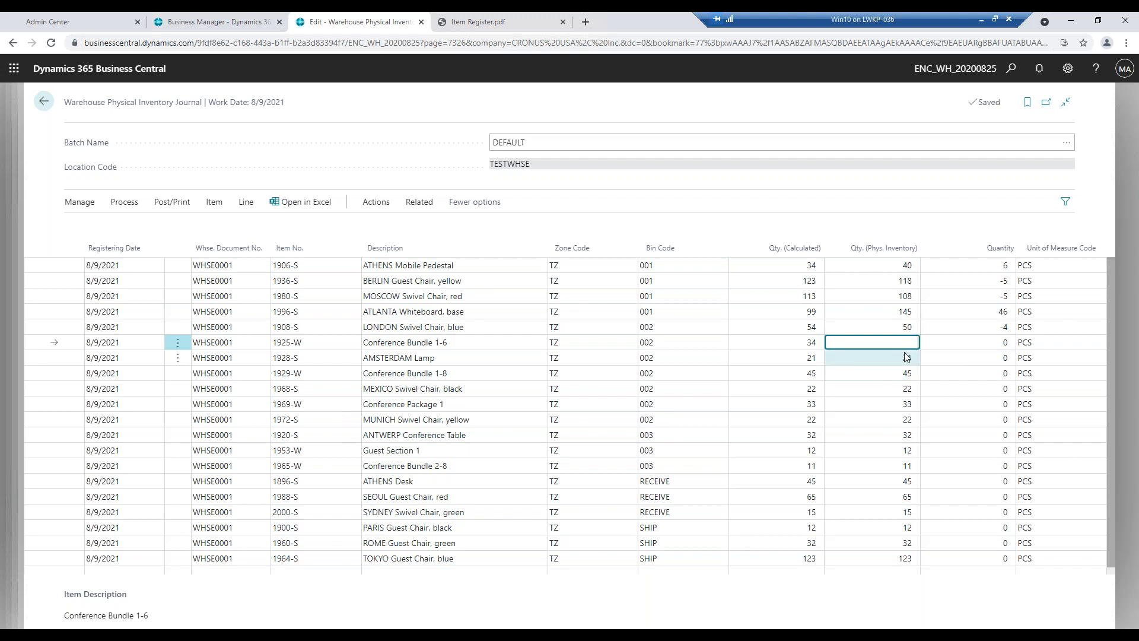
key(Return)
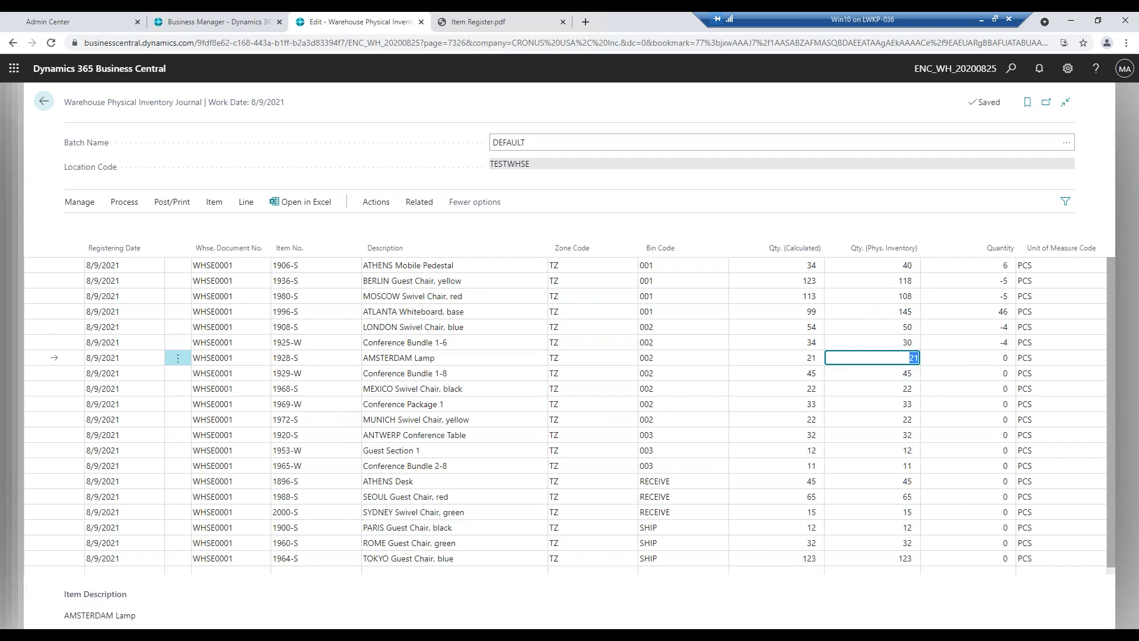
text(15)
key(Return)
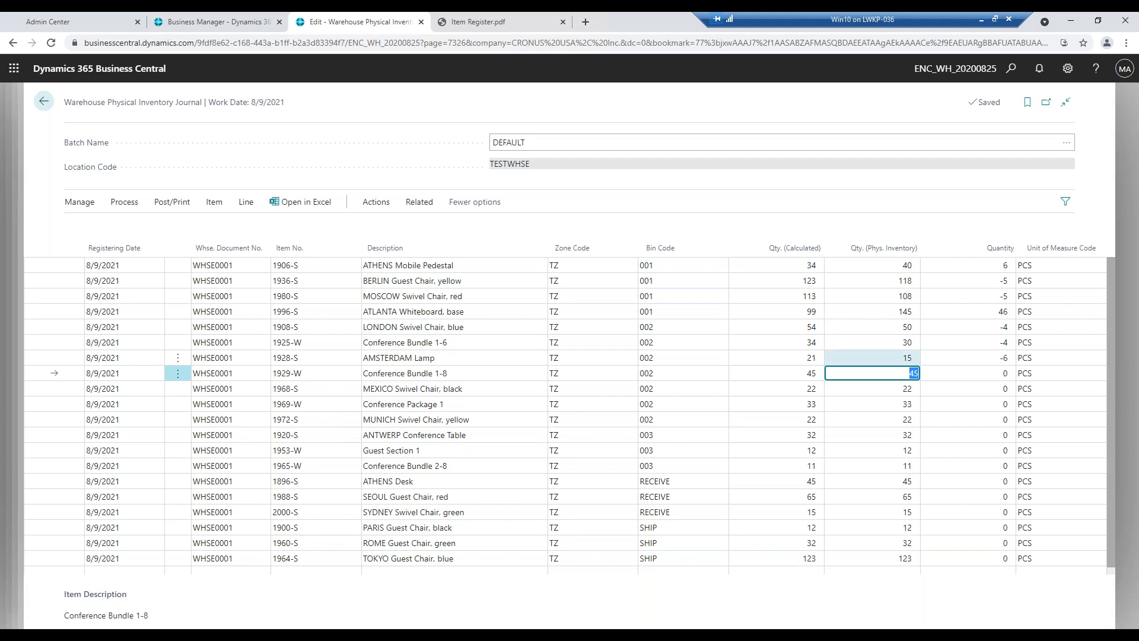
Set the bin 002 physical inventory quantities to 40 for item 1929-W, 18 for 1968-S, 28 for 1969-W and 27 for 1972-S.
text(40)
key(Down)
text(18)
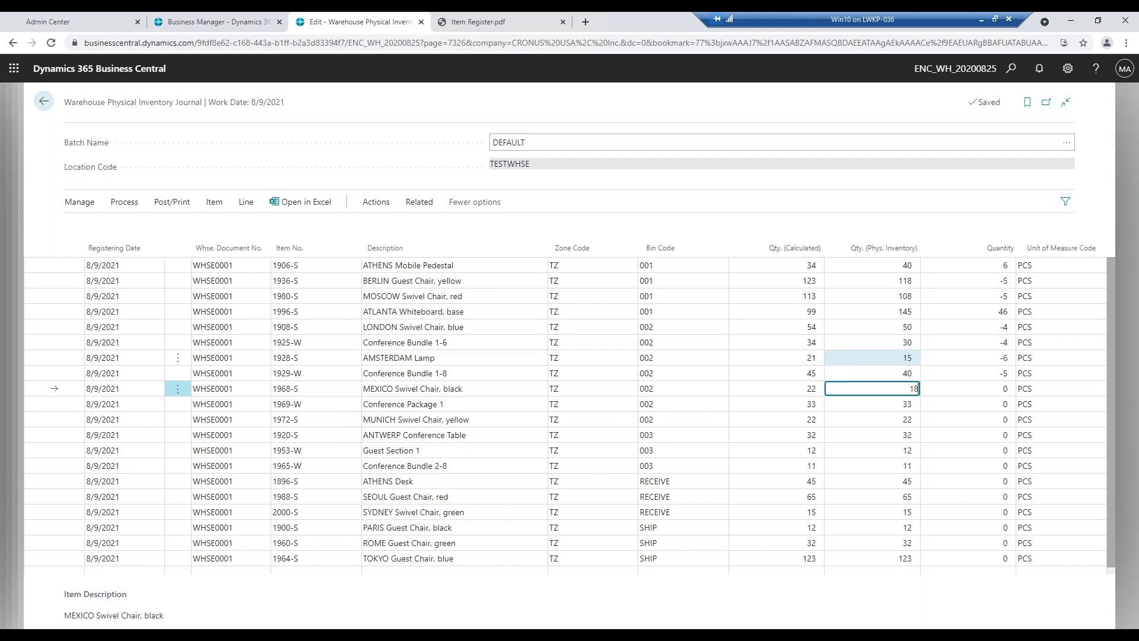
key(Down)
text(28)
key(Down)
text(27)
key(Down)
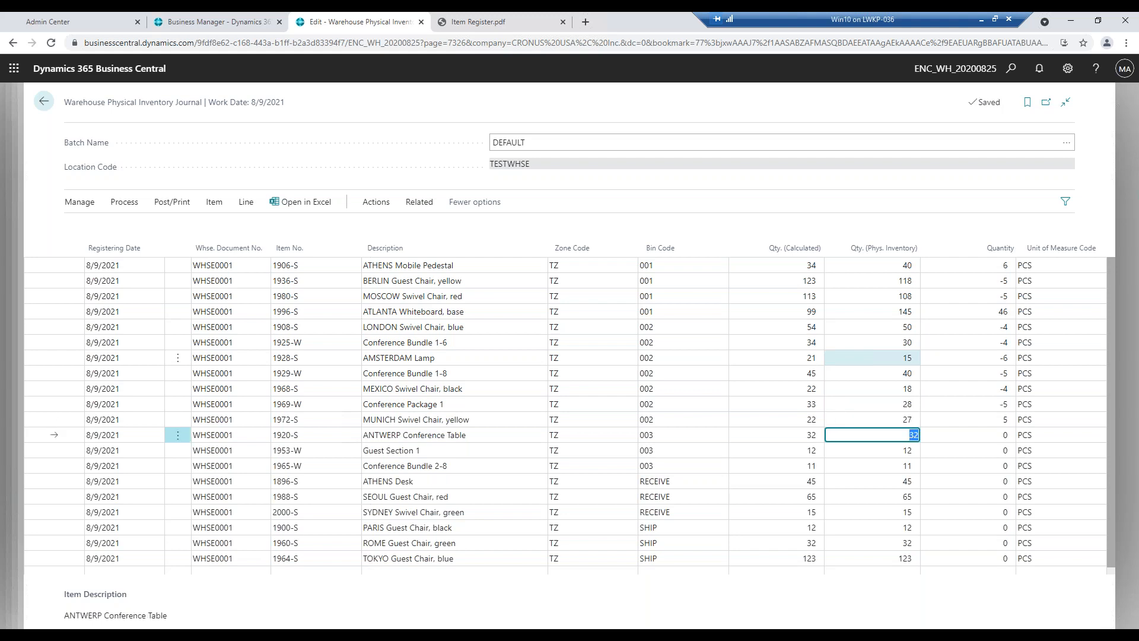
Set the bin 003 physical inventory quantities to 28 for item 1920-S, 20 for 1953-W and 24 for 1965-W.
text(28)
key(Down)
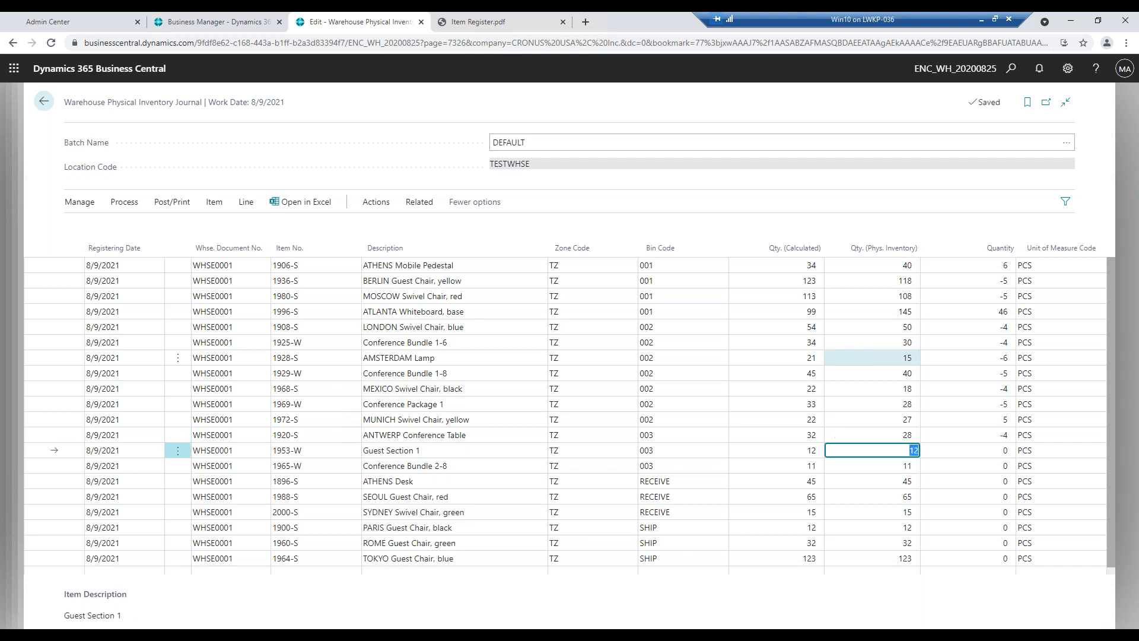
text(20)
key(Down)
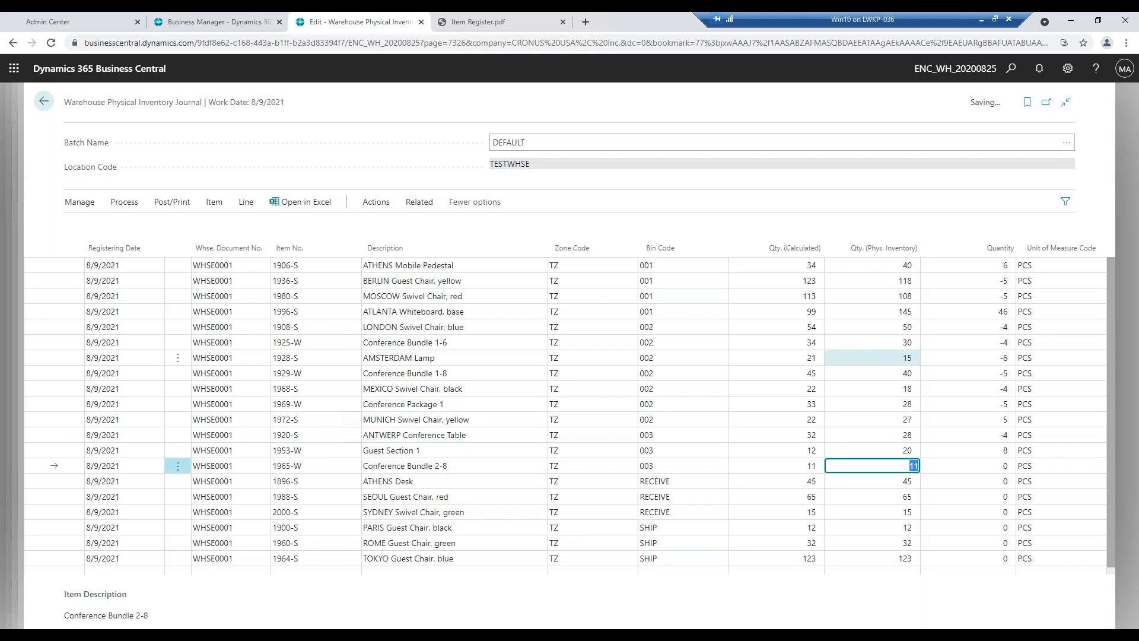
text(24)
key(Down)
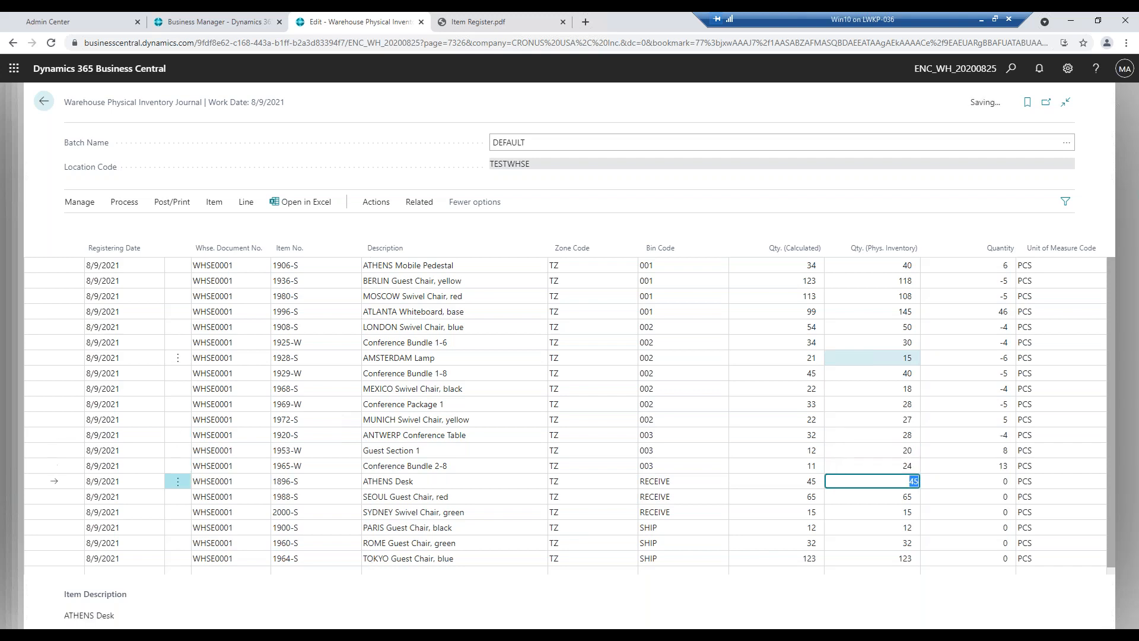
Set the RECEIVE bin physical inventory quantities to 70 for item 1896-S and 63 for 1988-S.
text(70)
key(Down)
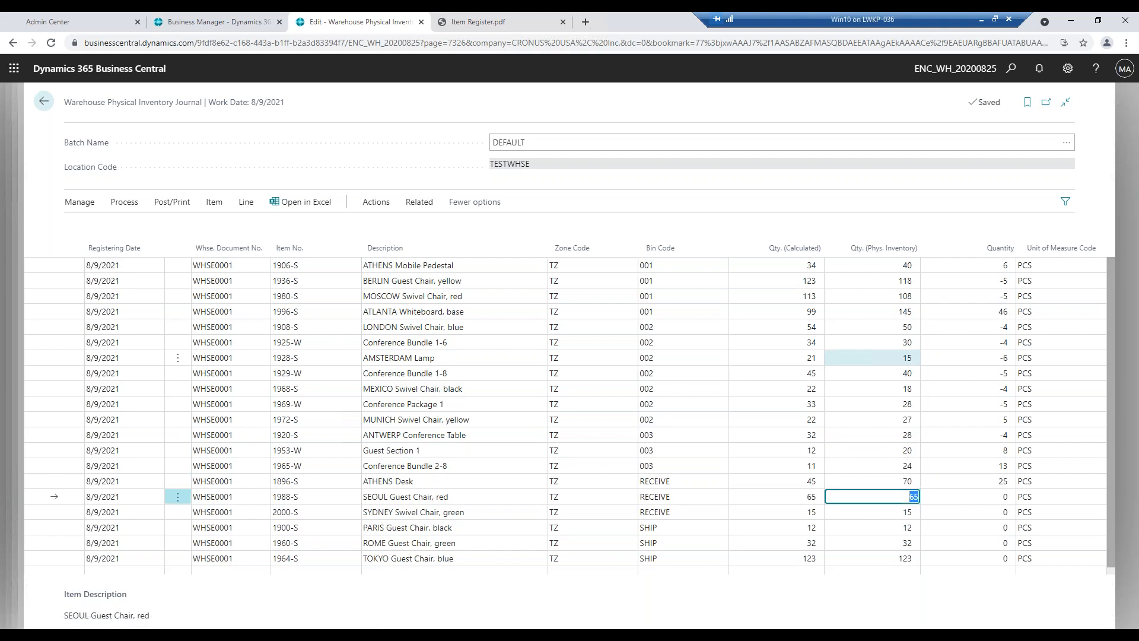
text(63)
key(Down)
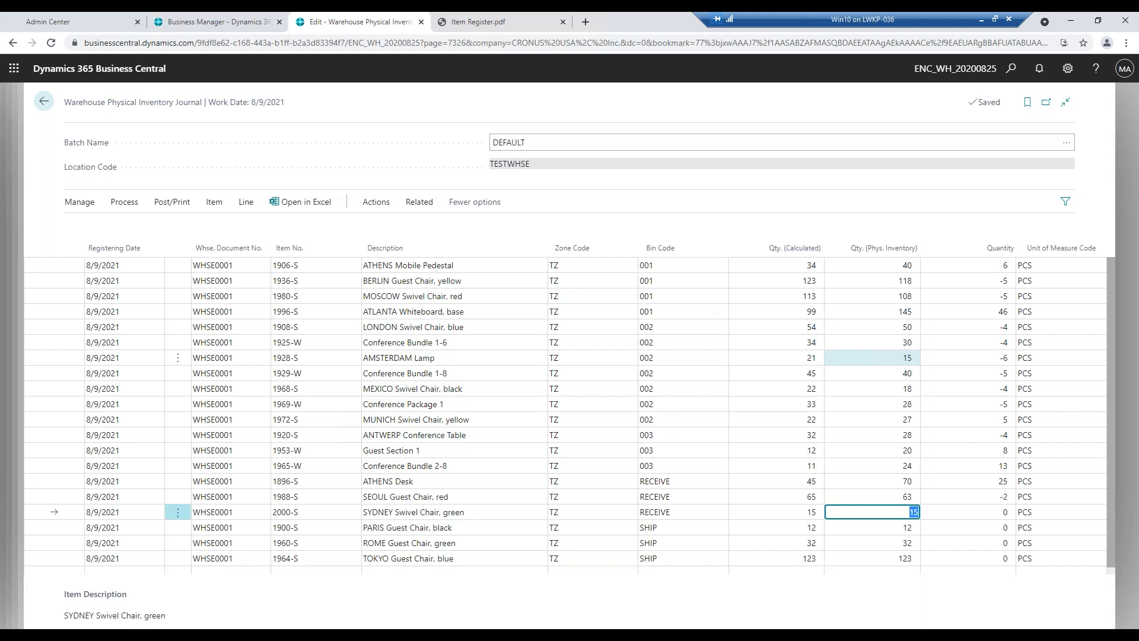
key(Down)
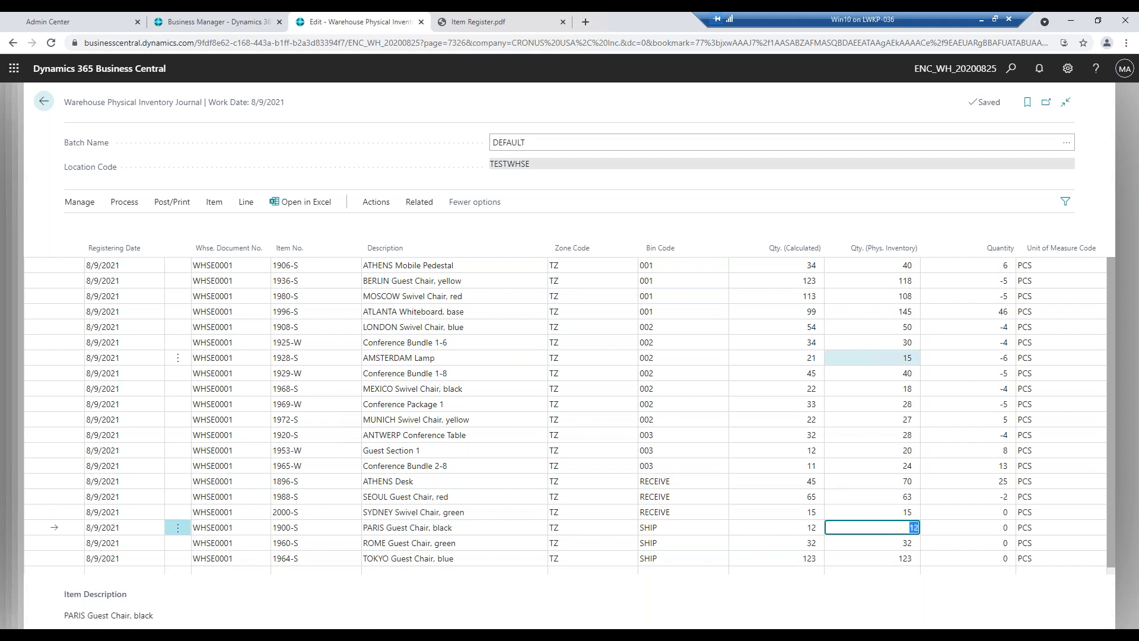
Set the SHIP bin physical inventory quantities to 10 for item 1900-S, 30 for 1960-S and 138 for 1964-S.
text(10)
key(Down)
text(30)
key(Down)
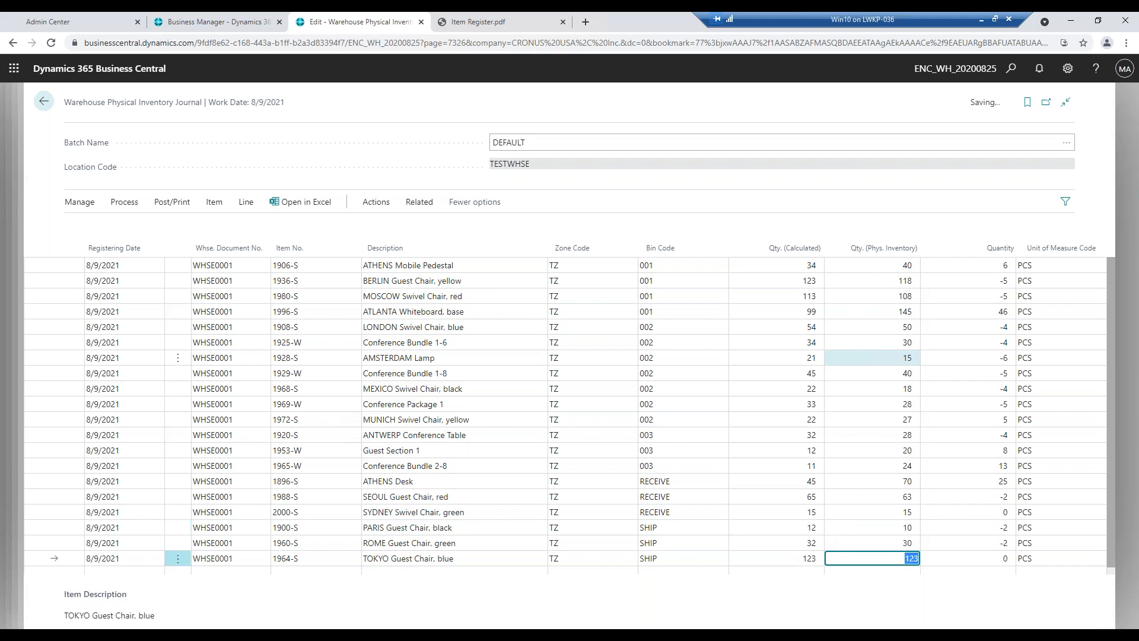
text(138)
key(Up)
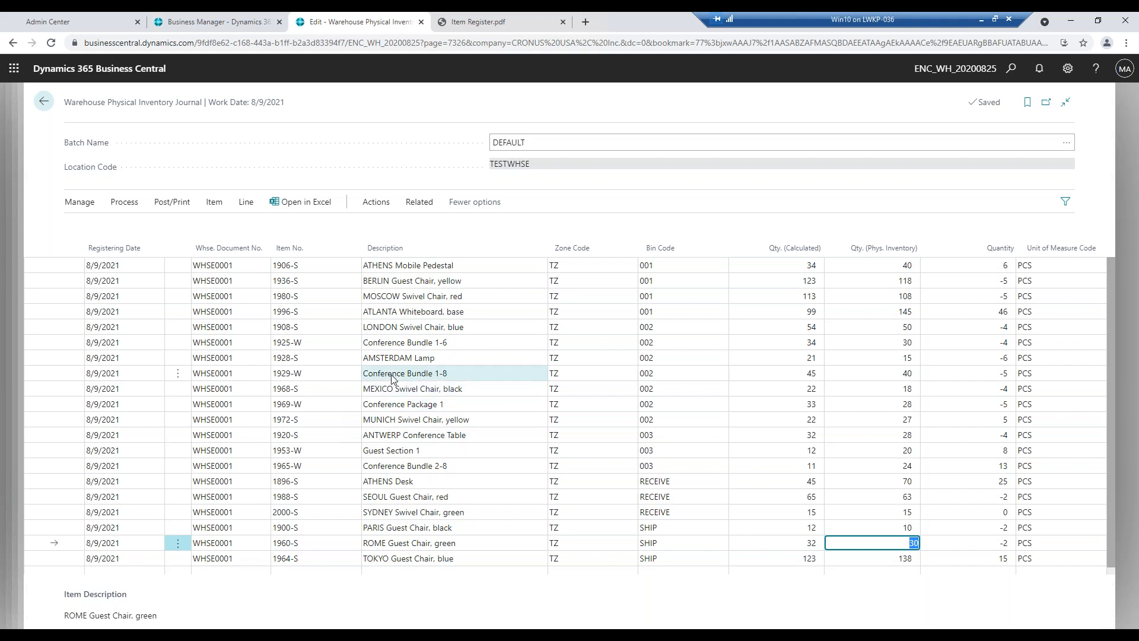
Register and print the lines of the Warehouse Physical Inventory Journal.
click(124, 202)
click(159, 203)
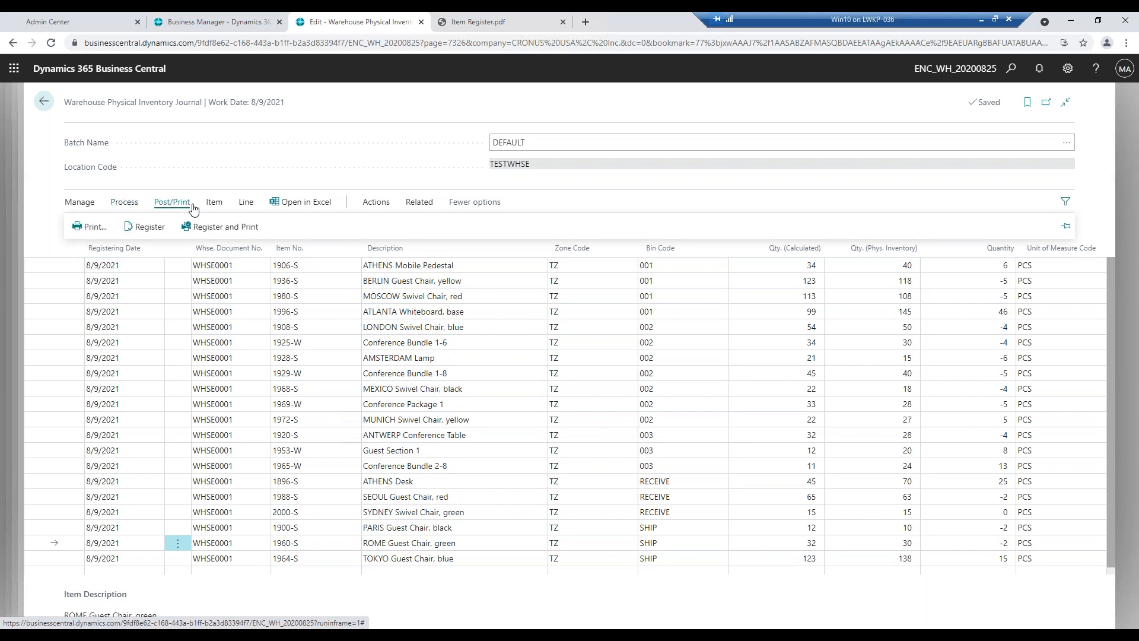
click(160, 229)
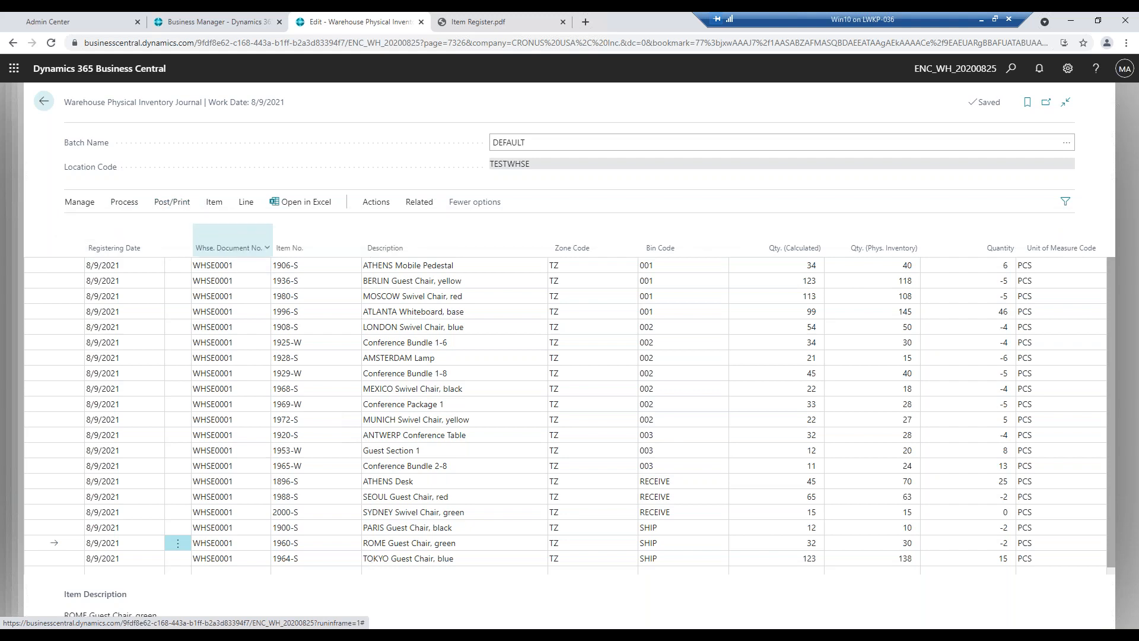
click(623, 384)
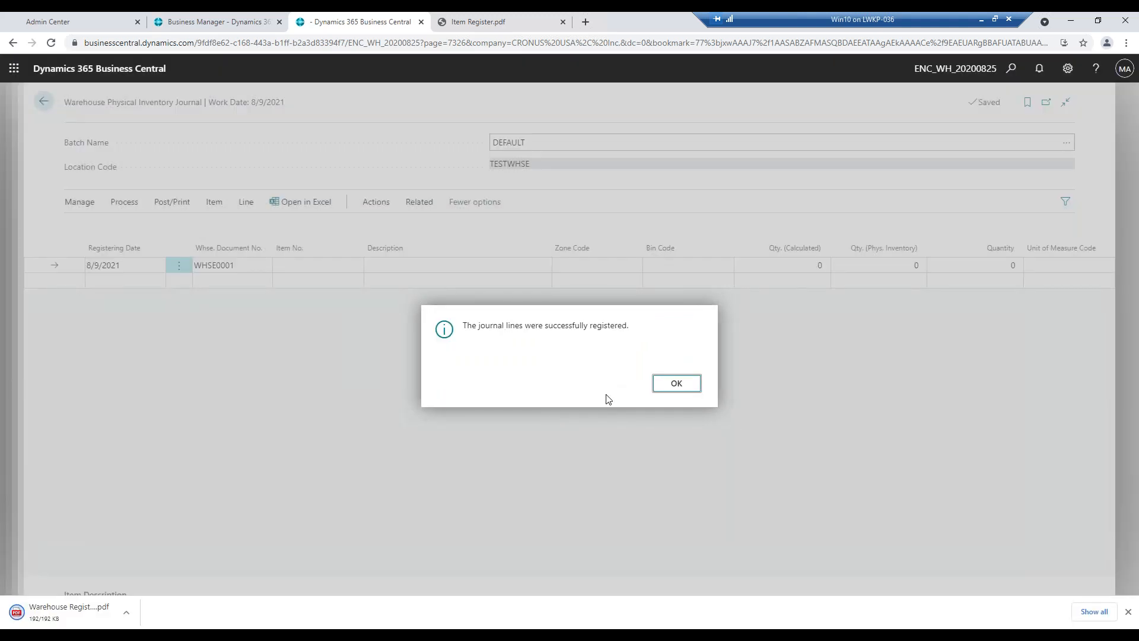
Open the downloaded Warehouse Register - Quantity report and examine the positive and negative adjustments between the ADJUST bin and the counted bins.
click(677, 373)
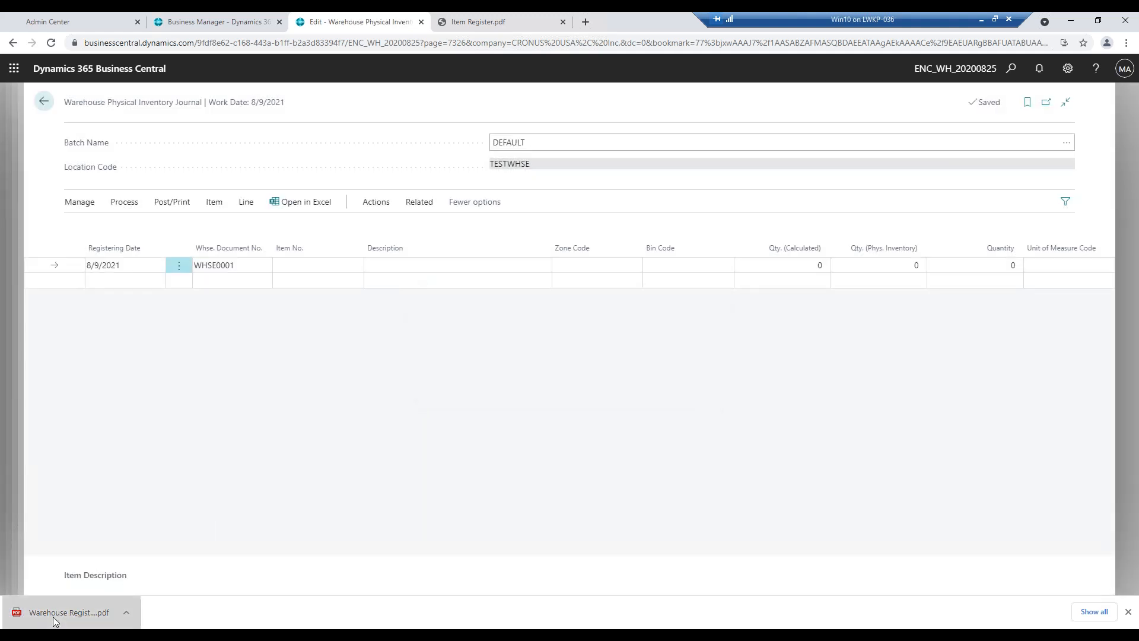
click(52, 617)
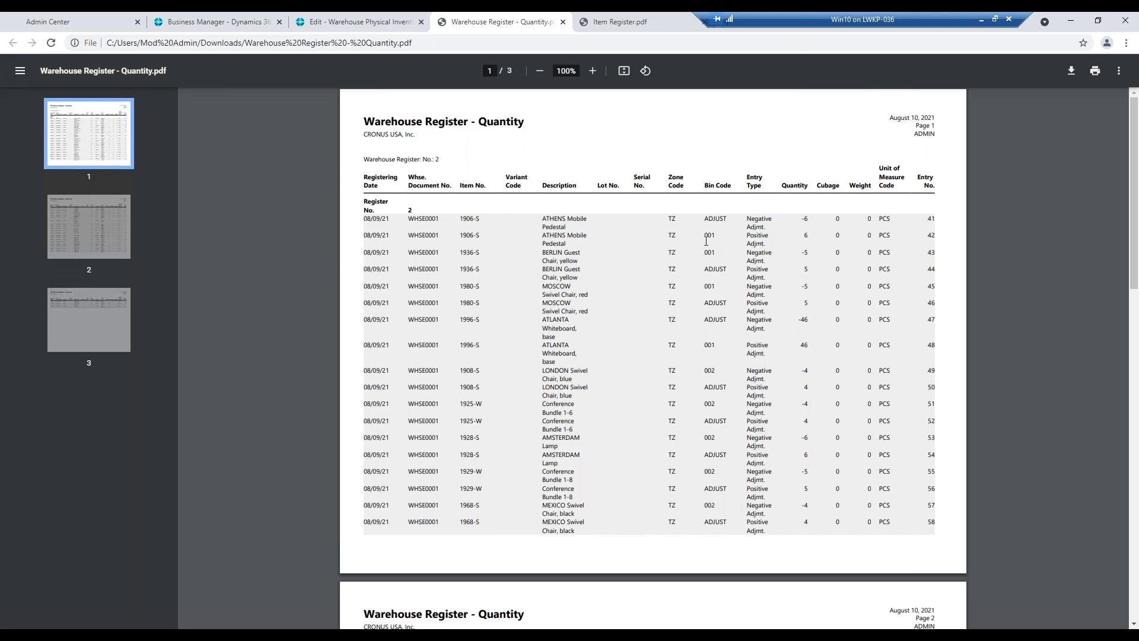
drag(704, 219, 728, 219)
drag(700, 236, 734, 237)
click(777, 307)
scroll(777, 303, down, 4)
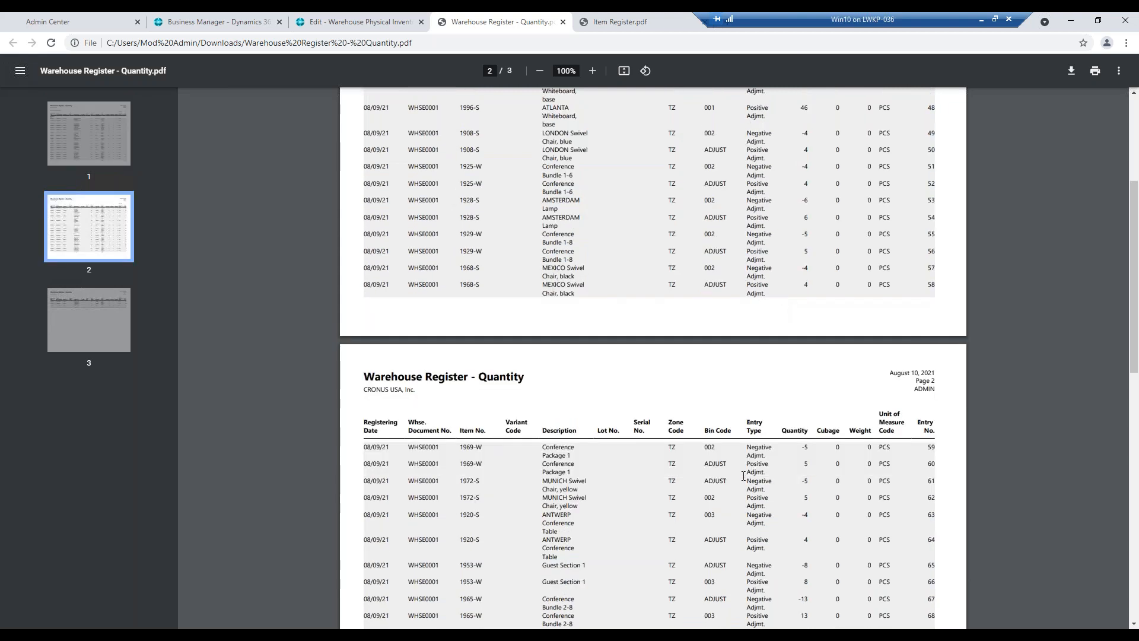
scroll(722, 423, down, 1)
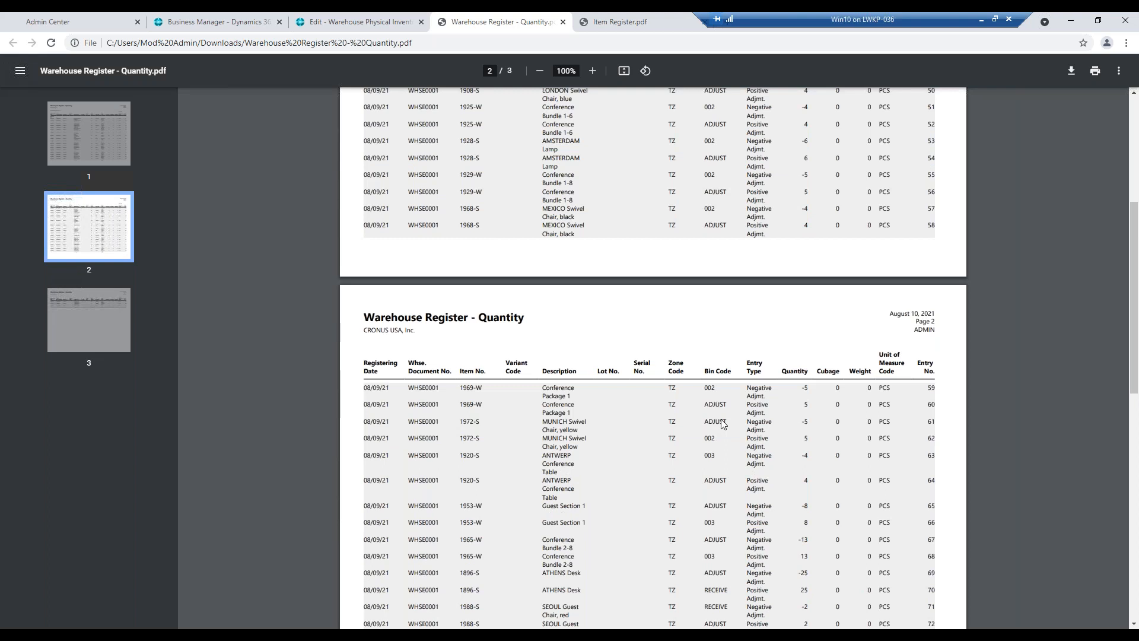
scroll(722, 423, down, 1)
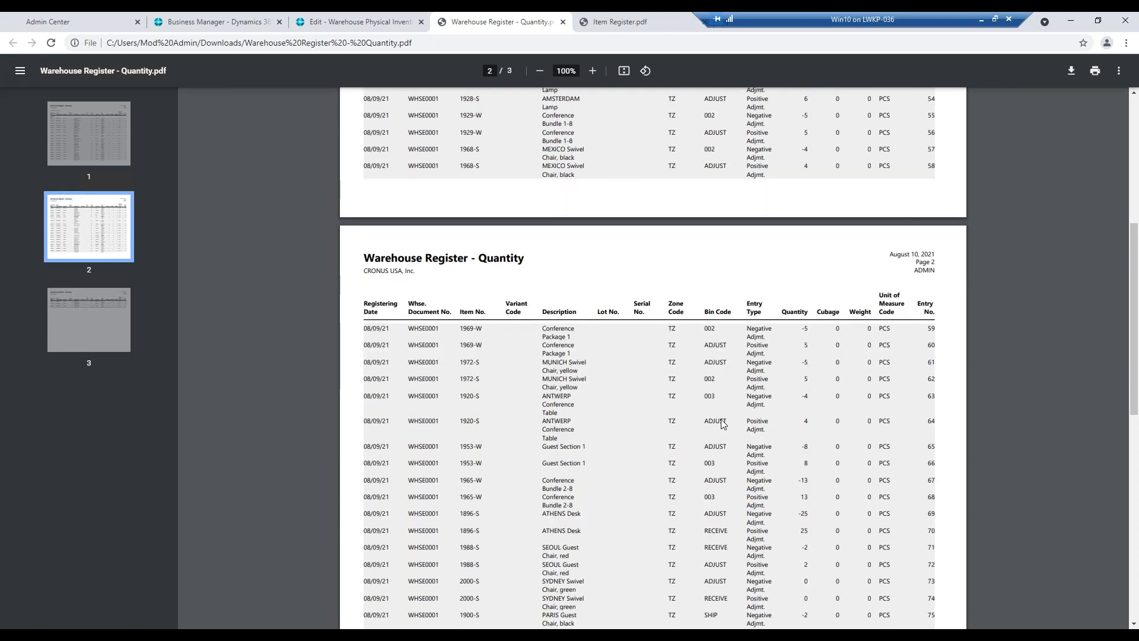
Return to the Warehouse Physical Inventory Journal and open the search for pages and tasks.
click(364, 23)
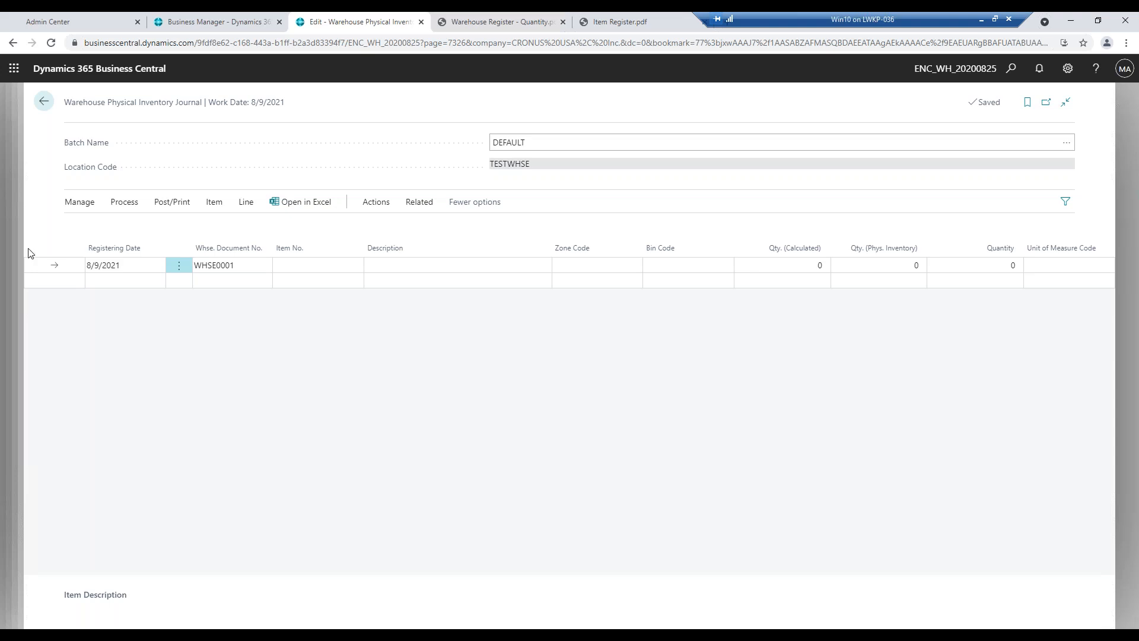
click(1012, 70)
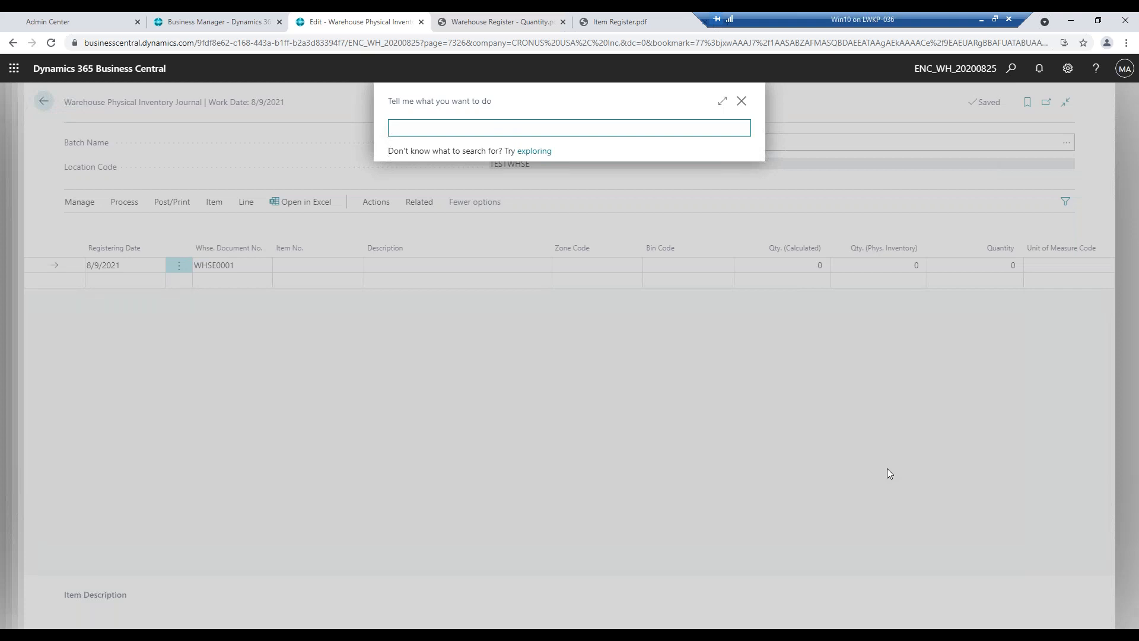
Search for the physical inventory counting periods and open their list to view the defined count frequencies.
text(items)
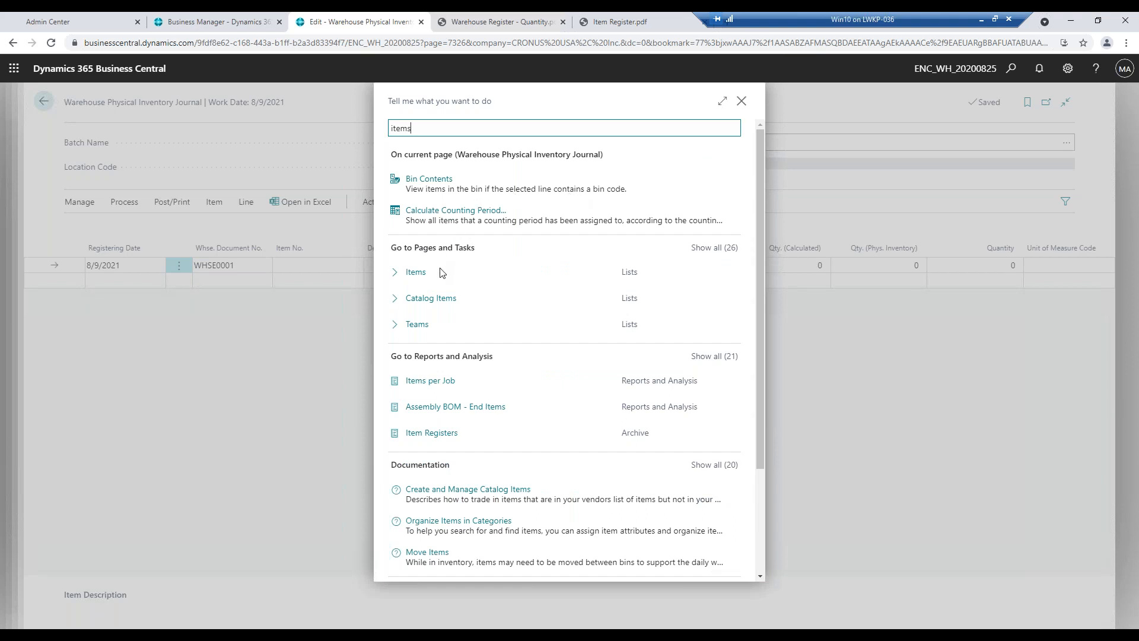
drag(381, 128, 412, 128)
key(BackSpace)
text(physical)
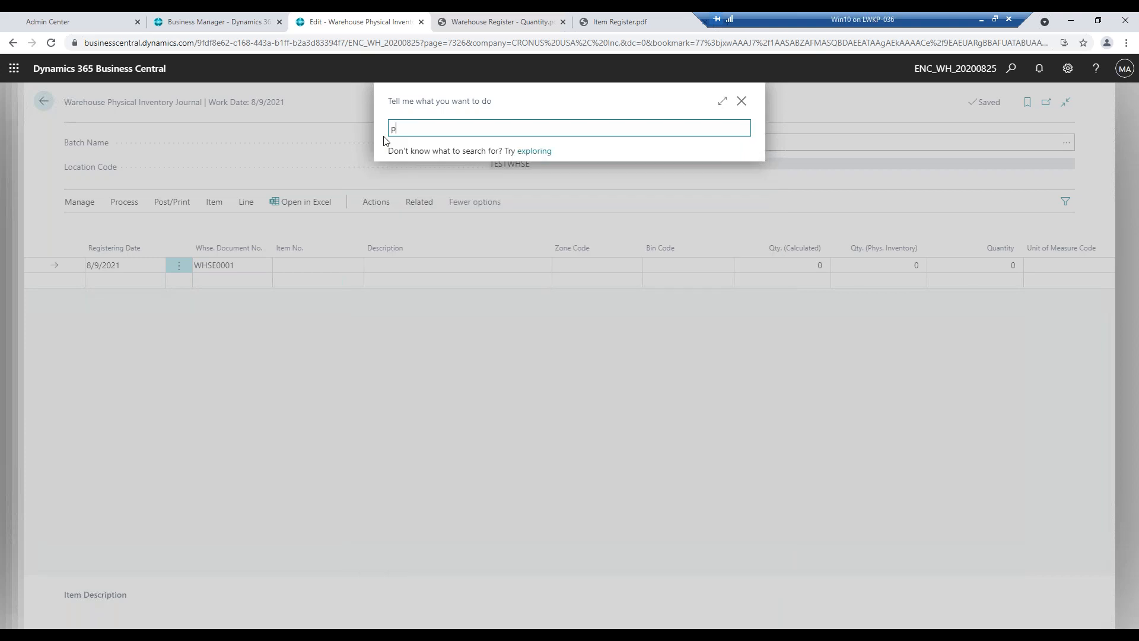
text( inventory coun)
click(444, 179)
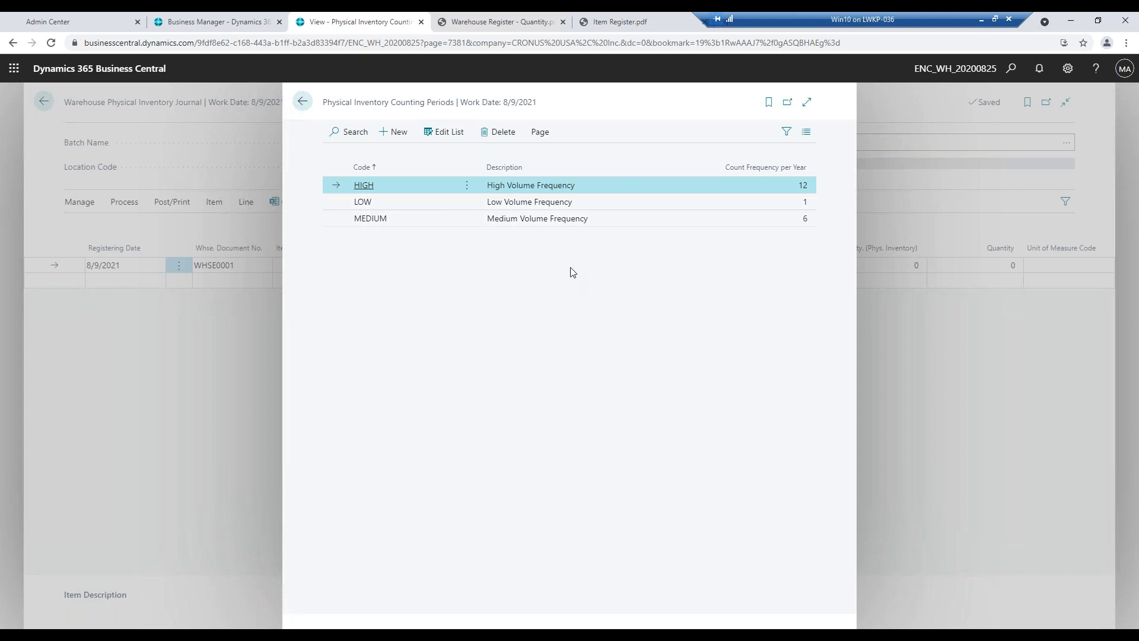
Search for items and open the Items list.
click(1011, 69)
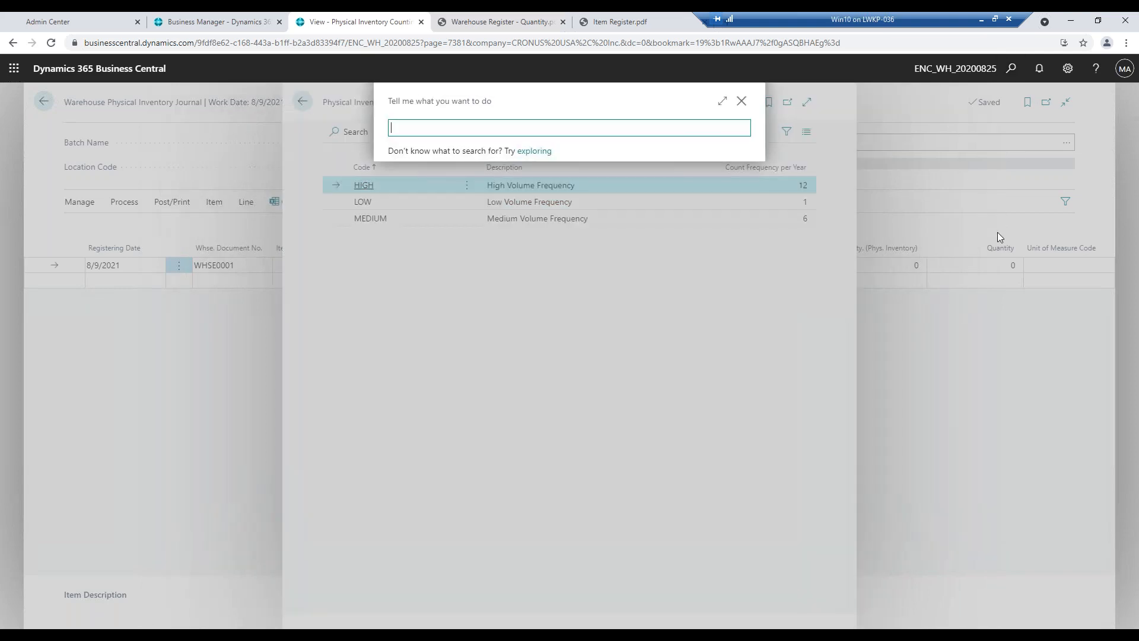
text(items)
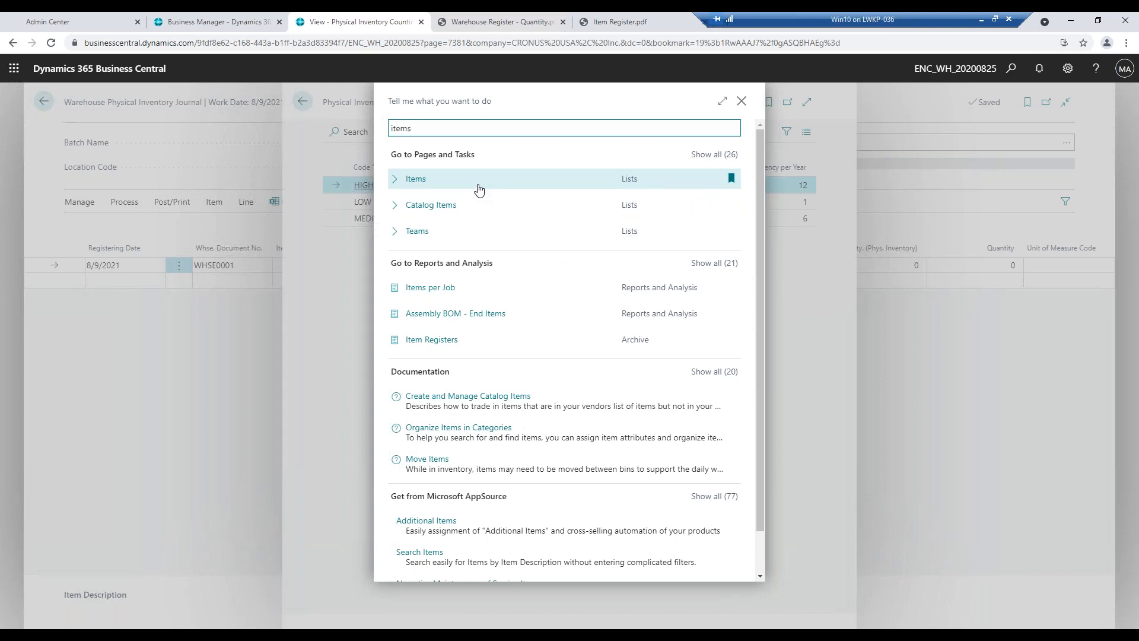
click(478, 185)
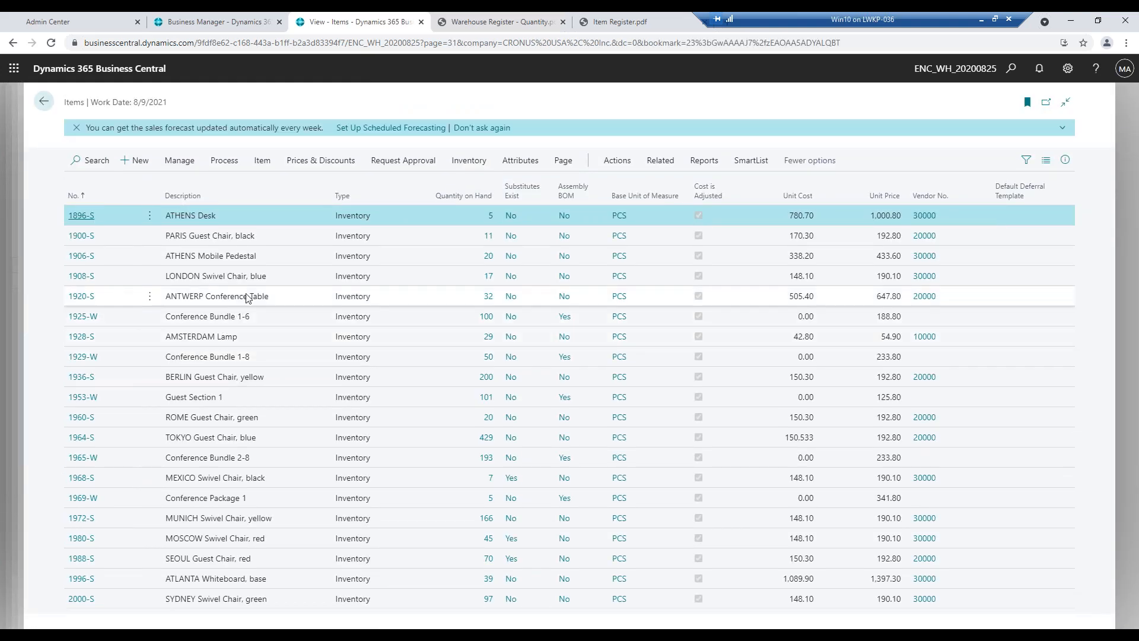
Review the warehouse counting period fields and available period codes on the 1896-S ATHENS Desk card, then return to the item list.
click(92, 220)
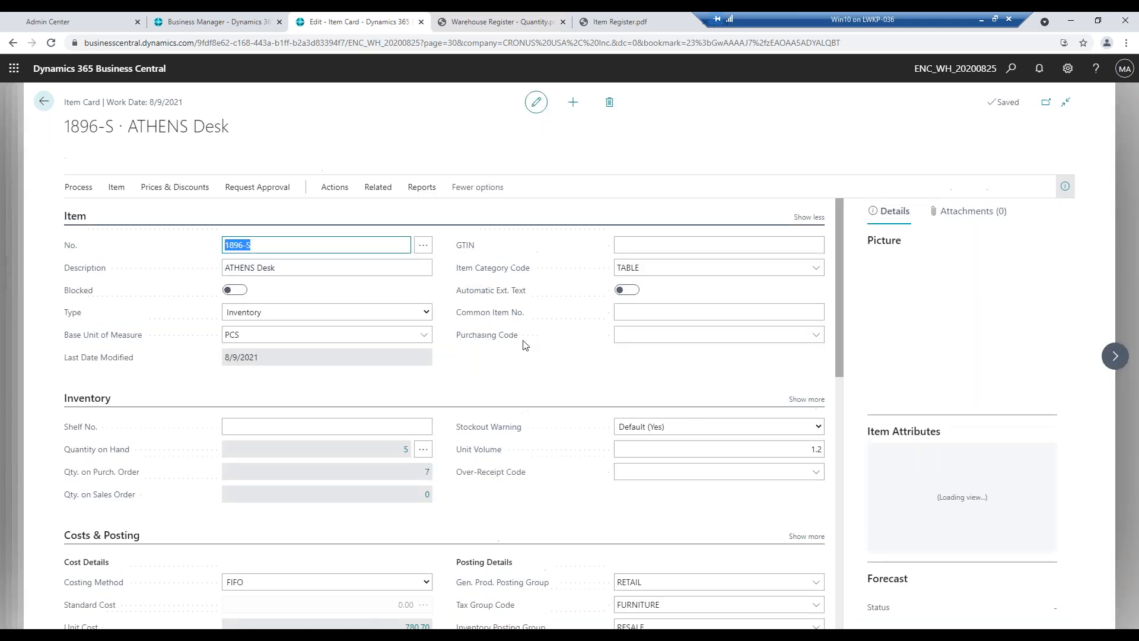
scroll(525, 344, down, 3)
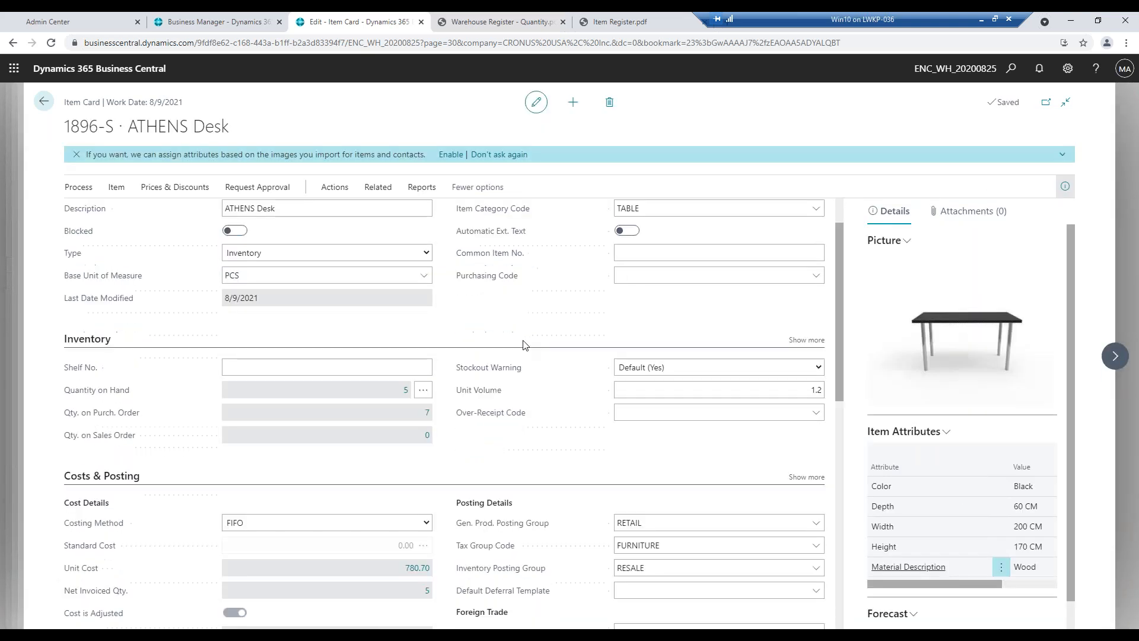
scroll(525, 344, down, 7)
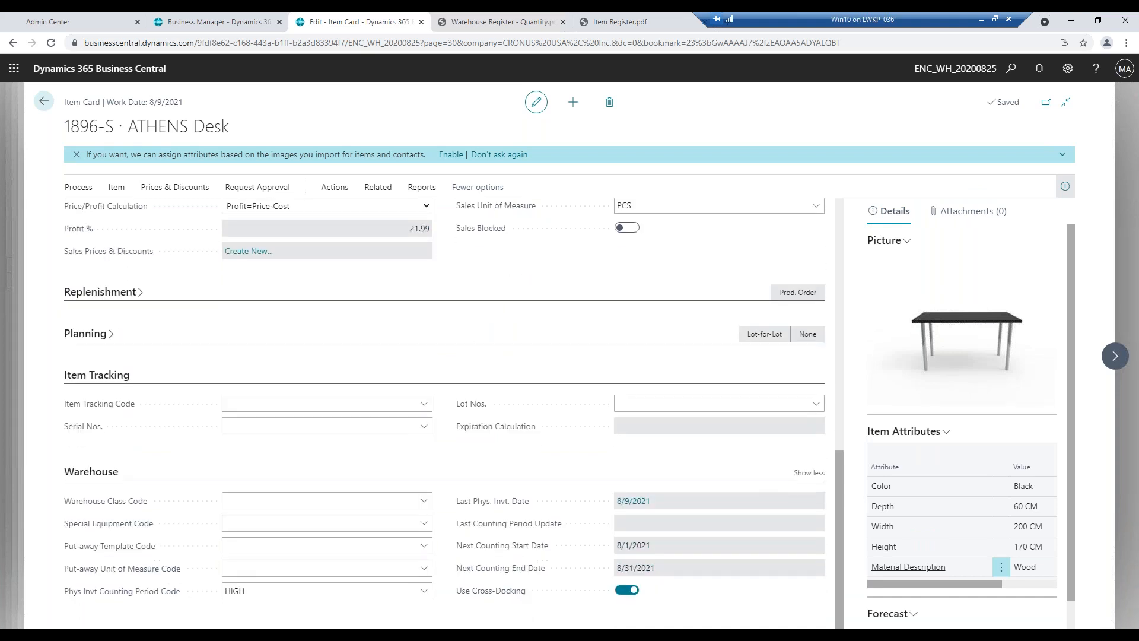
mouse_move(120, 595)
click(423, 591)
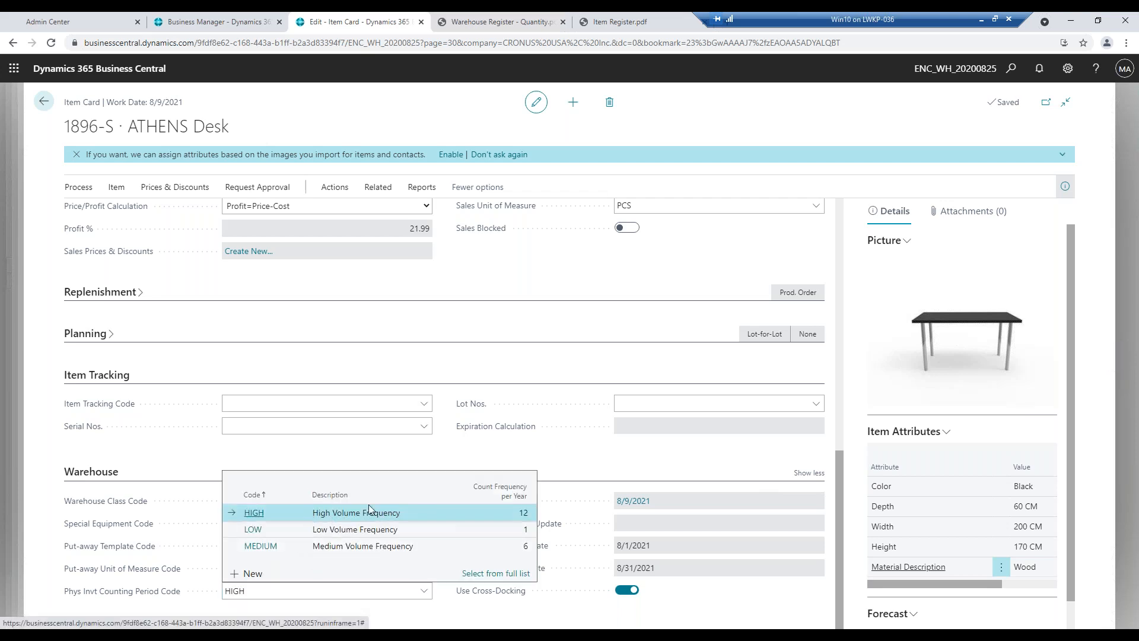
click(449, 611)
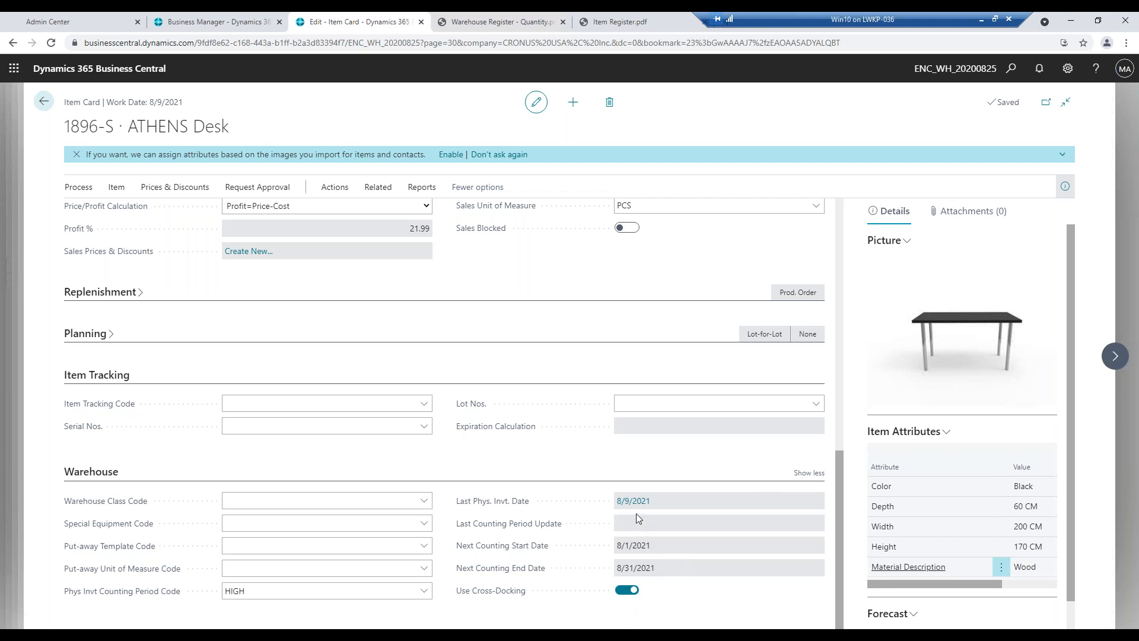
click(46, 102)
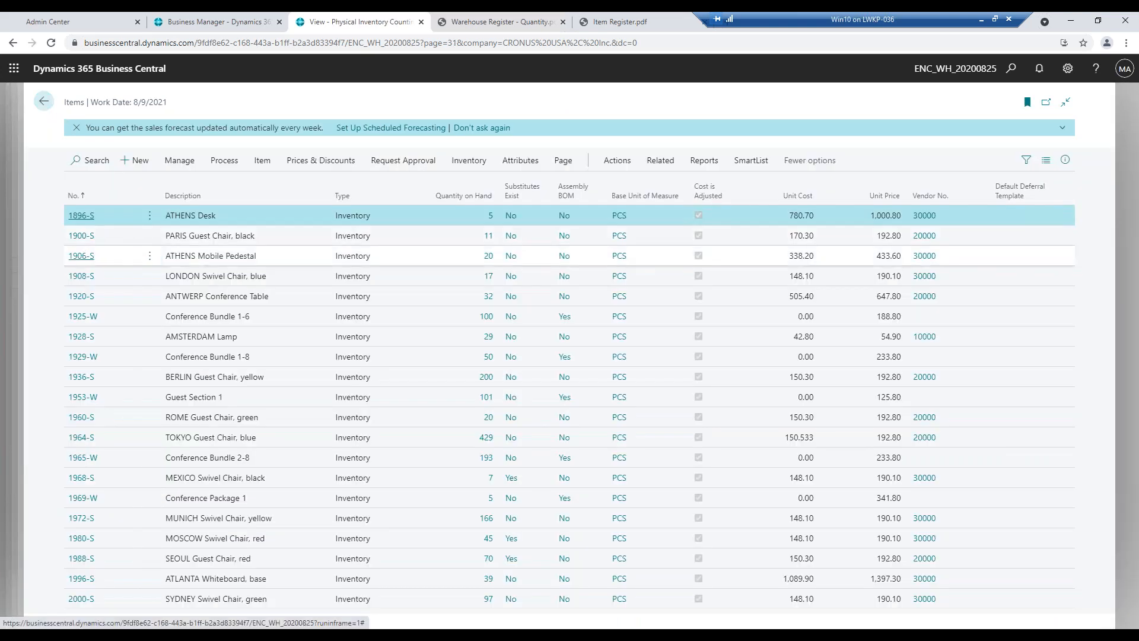
Review the counting period fields and physical inventory ledger entries of 1900-S PARIS Guest Chair, black, and return to the item list.
click(73, 240)
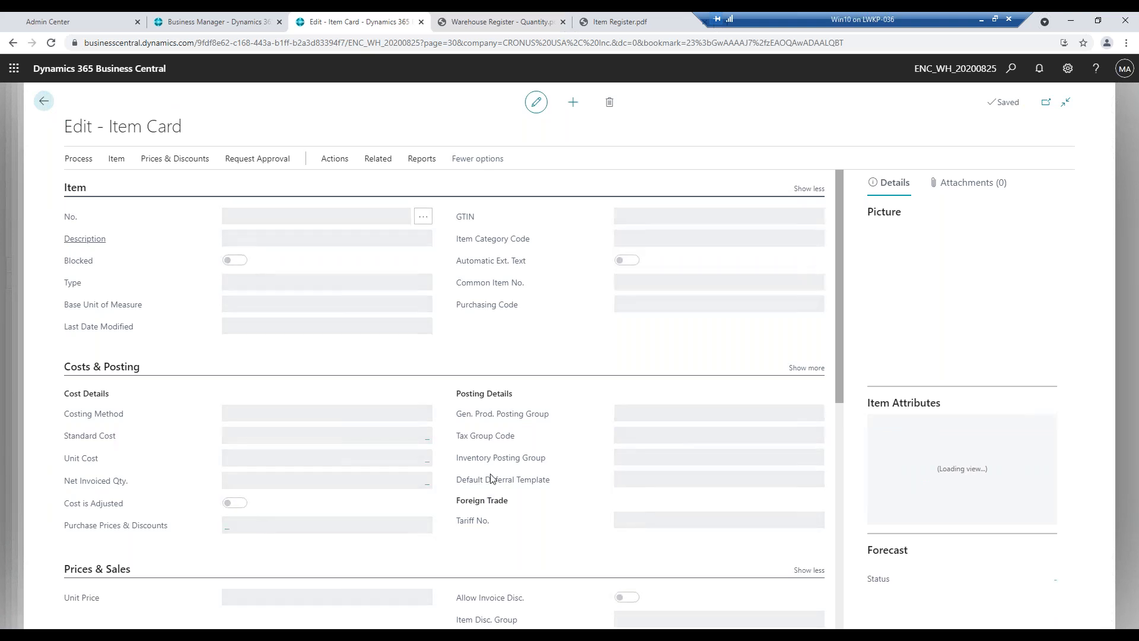
scroll(491, 479, down, 5)
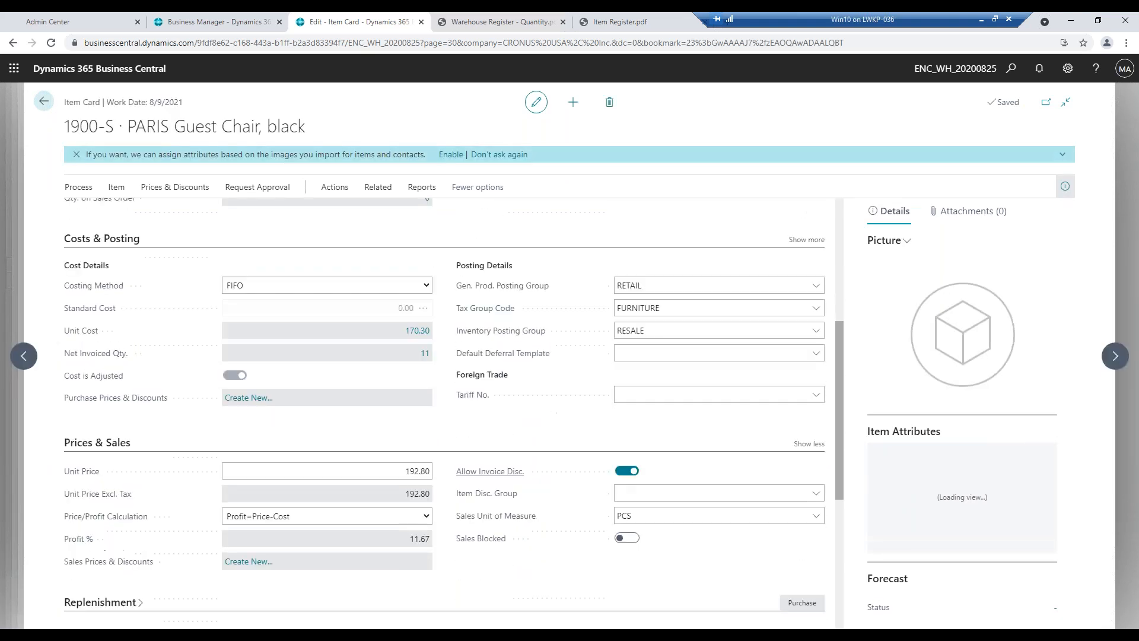
scroll(463, 527, down, 5)
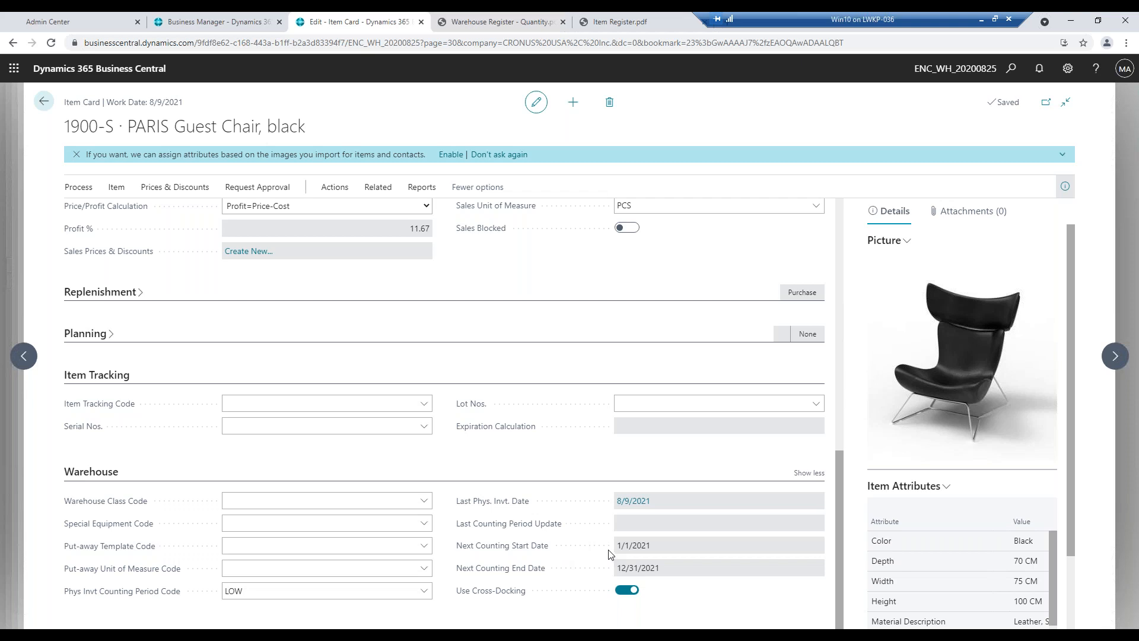
click(633, 503)
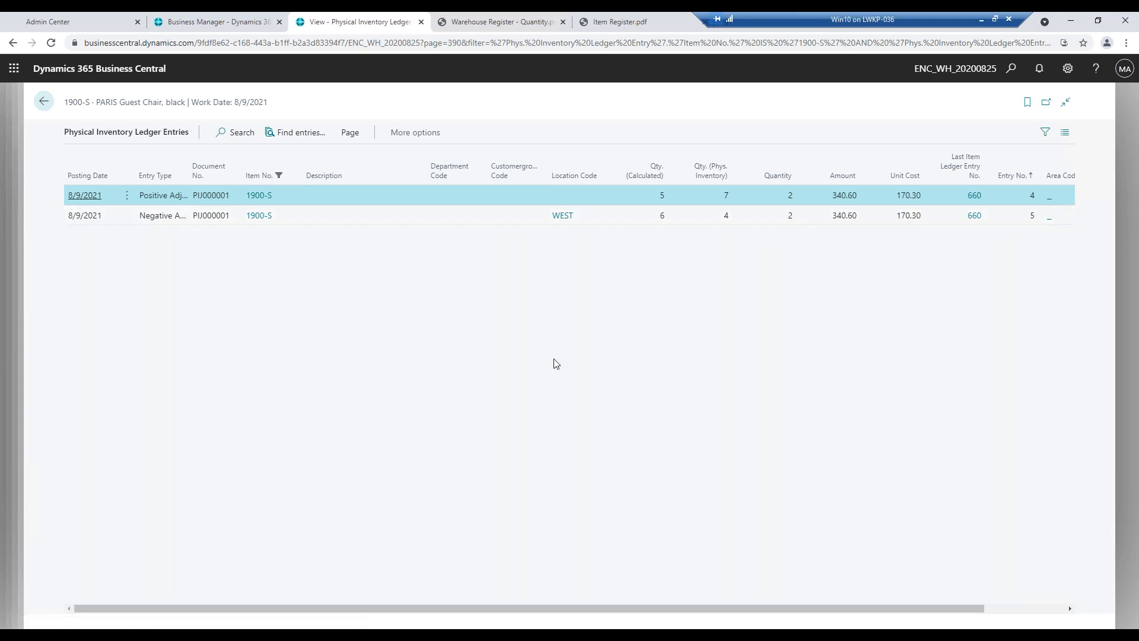
click(45, 103)
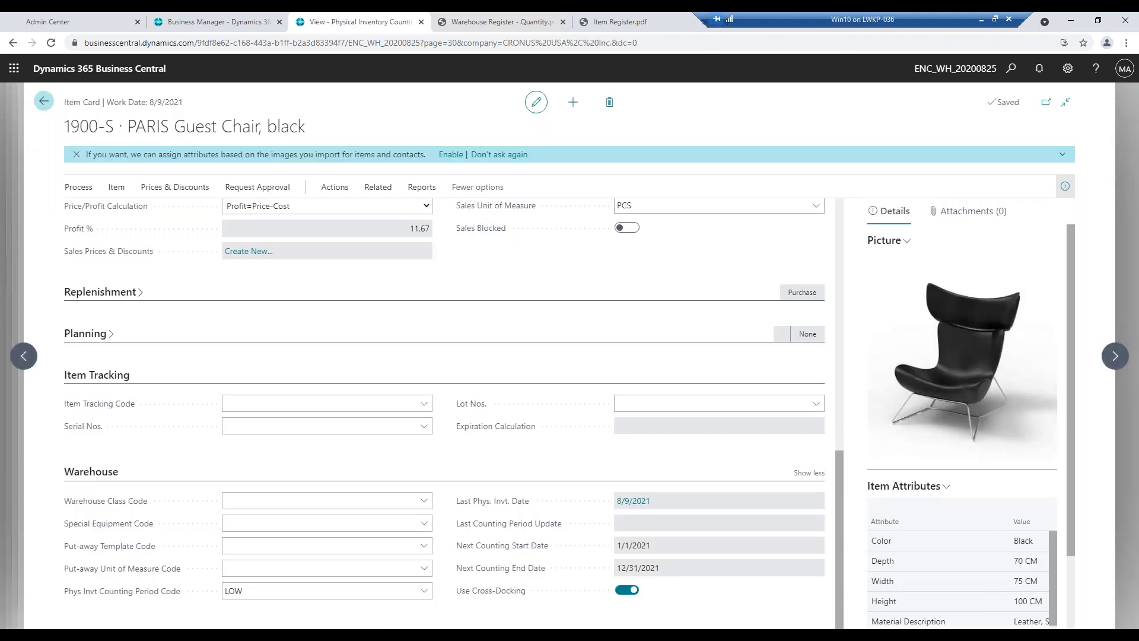
click(44, 104)
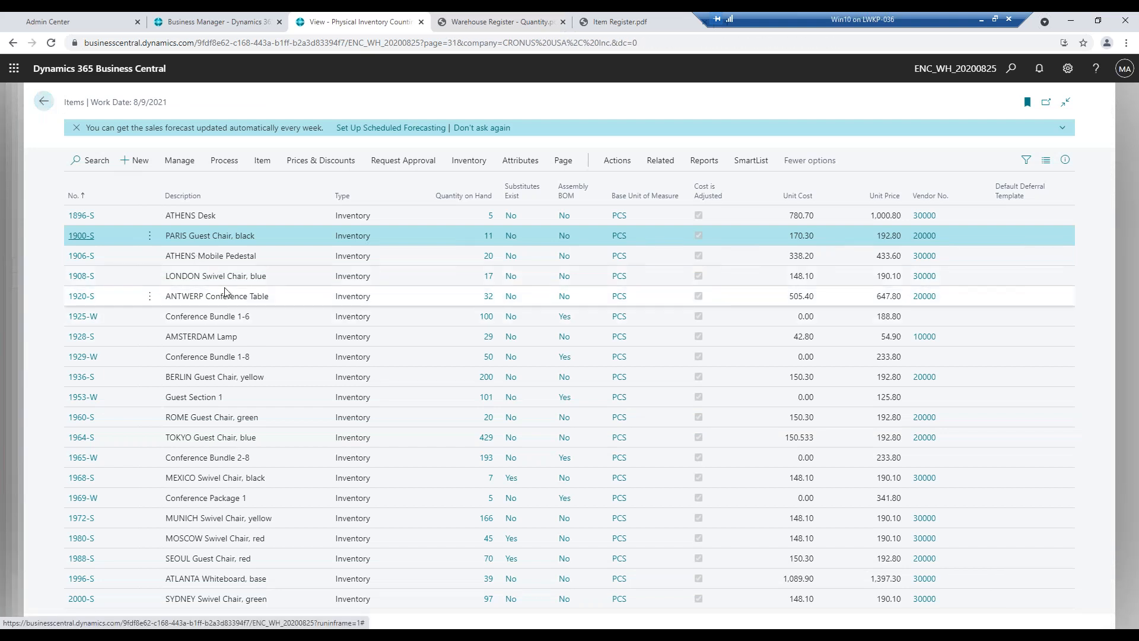
Check the counting period code and next counting dates on the 1908-S LONDON Swivel Chair, blue card, and return to the item list.
click(117, 278)
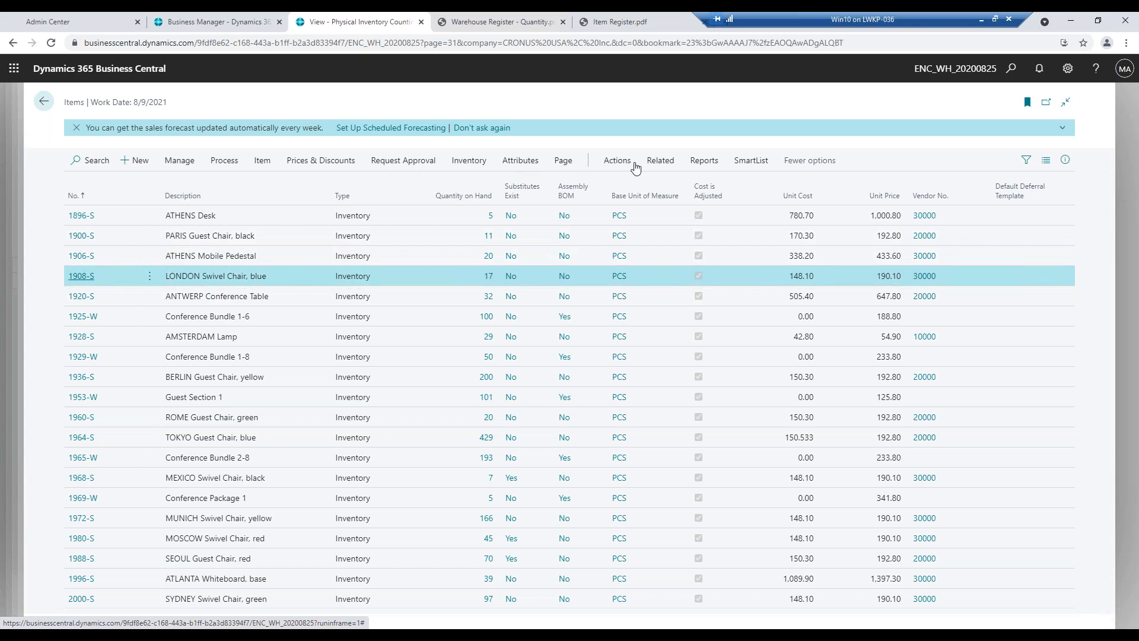
click(176, 167)
click(84, 185)
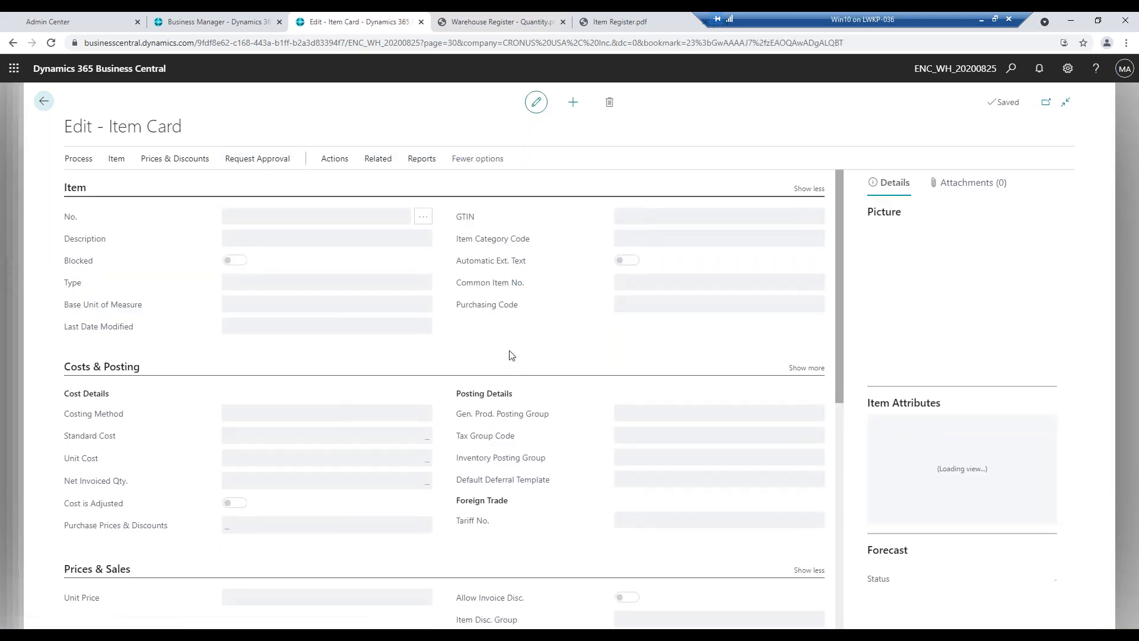
scroll(512, 354, down, 10)
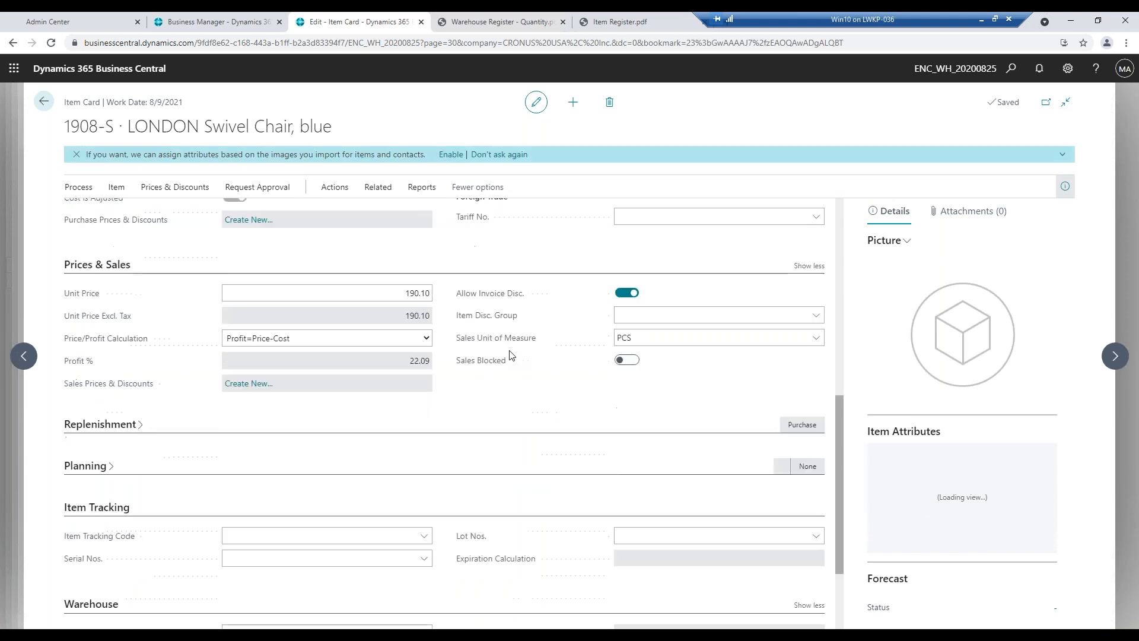
scroll(509, 354, down, 2)
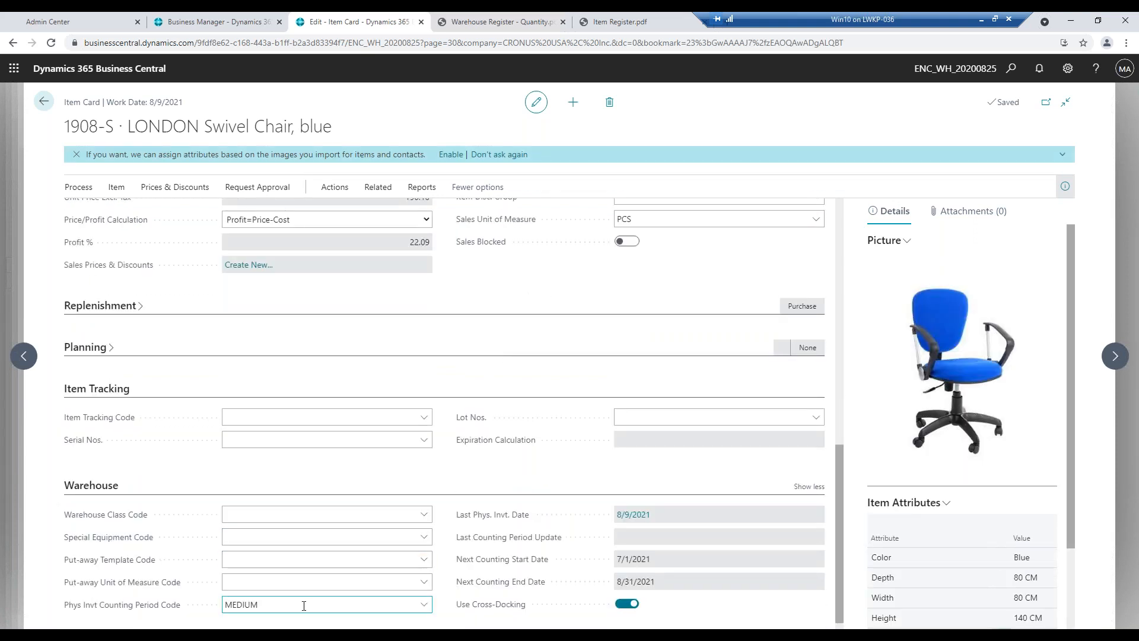
click(43, 100)
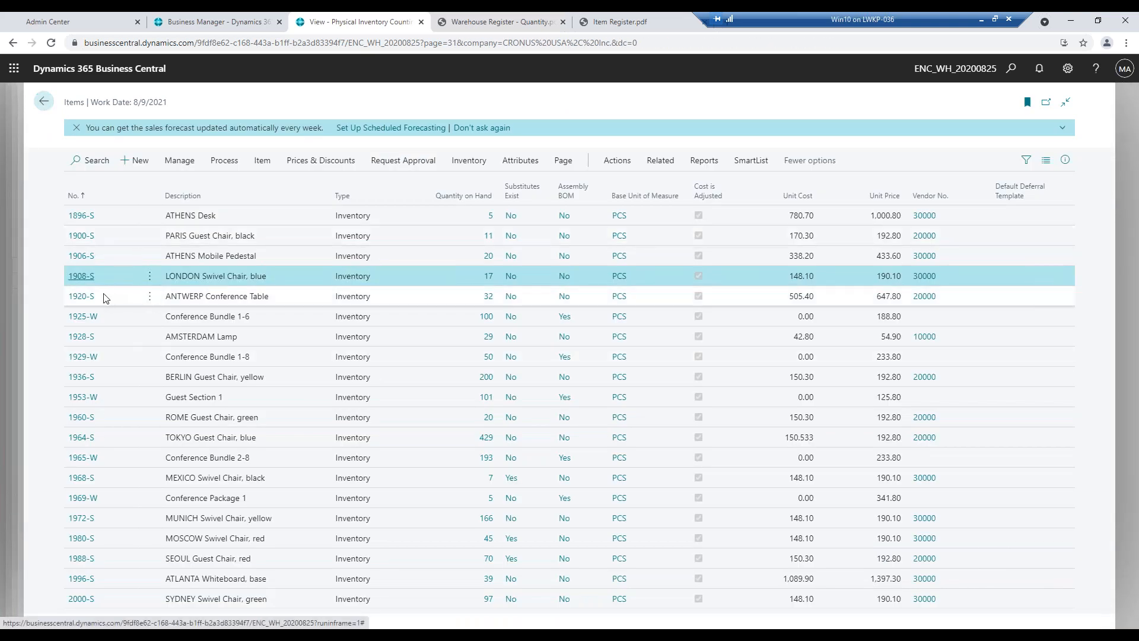
Set the Phys Invt Counting Period Code of item 1920-S ANTWERP Conference Table to MEDIUM and return to the item list.
click(72, 296)
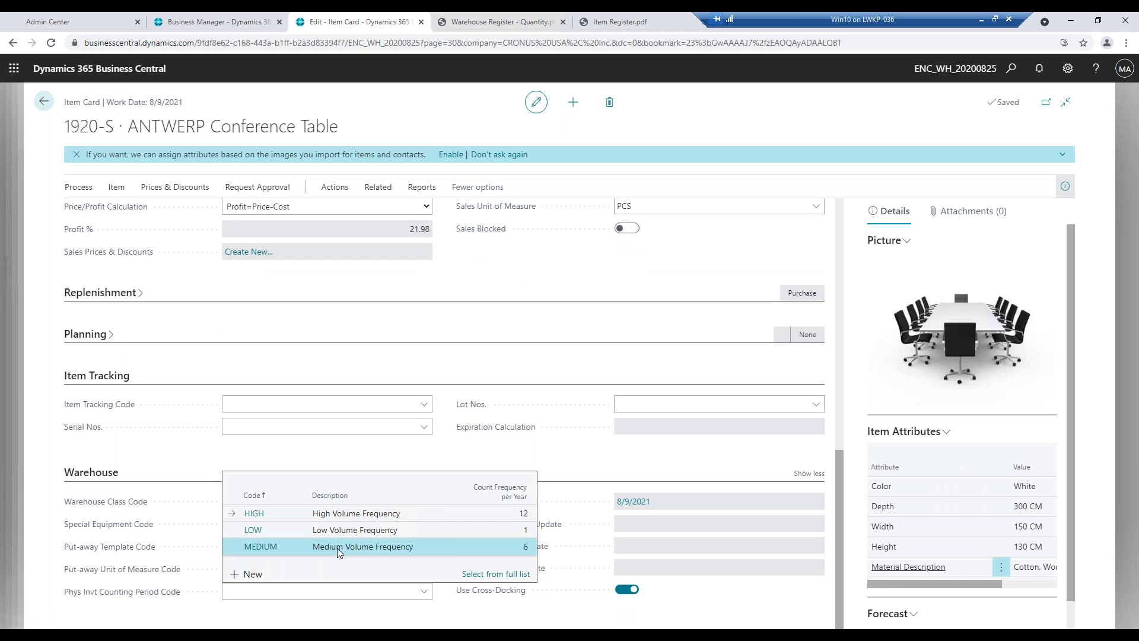
click(339, 548)
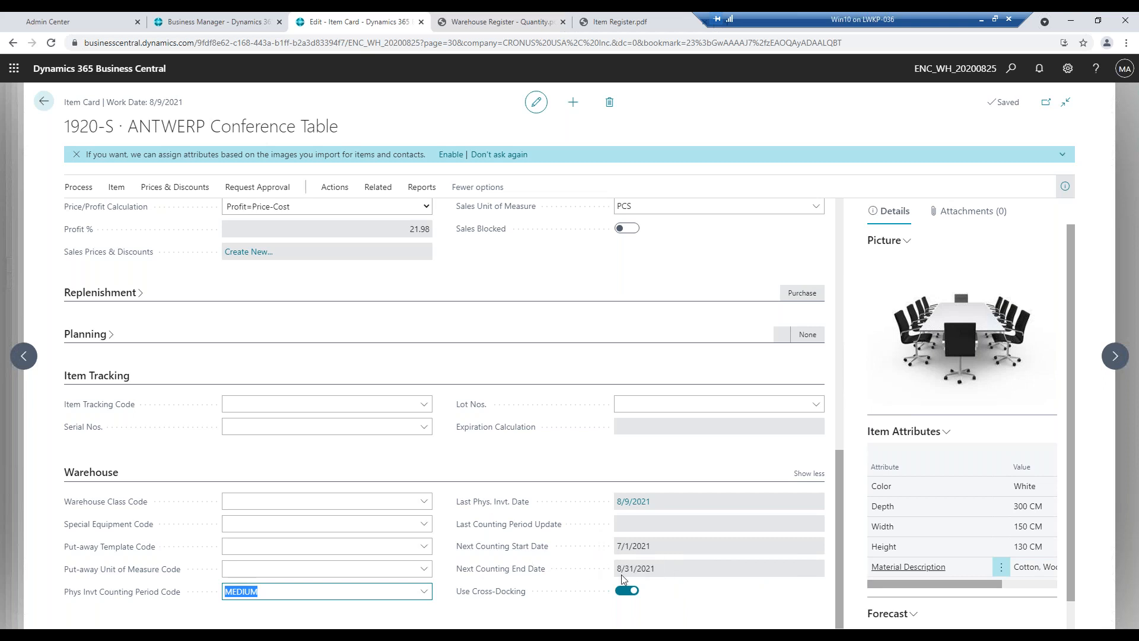
click(41, 111)
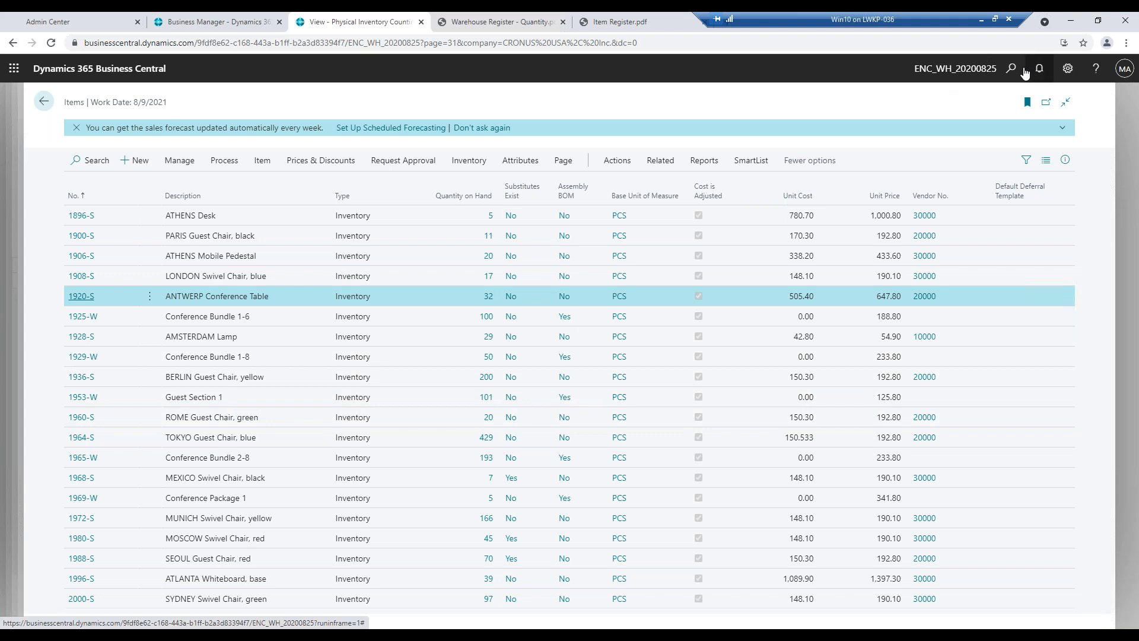
Search for physical inventory, open the Physical Inventory Journals and hide the filter pane.
click(1016, 70)
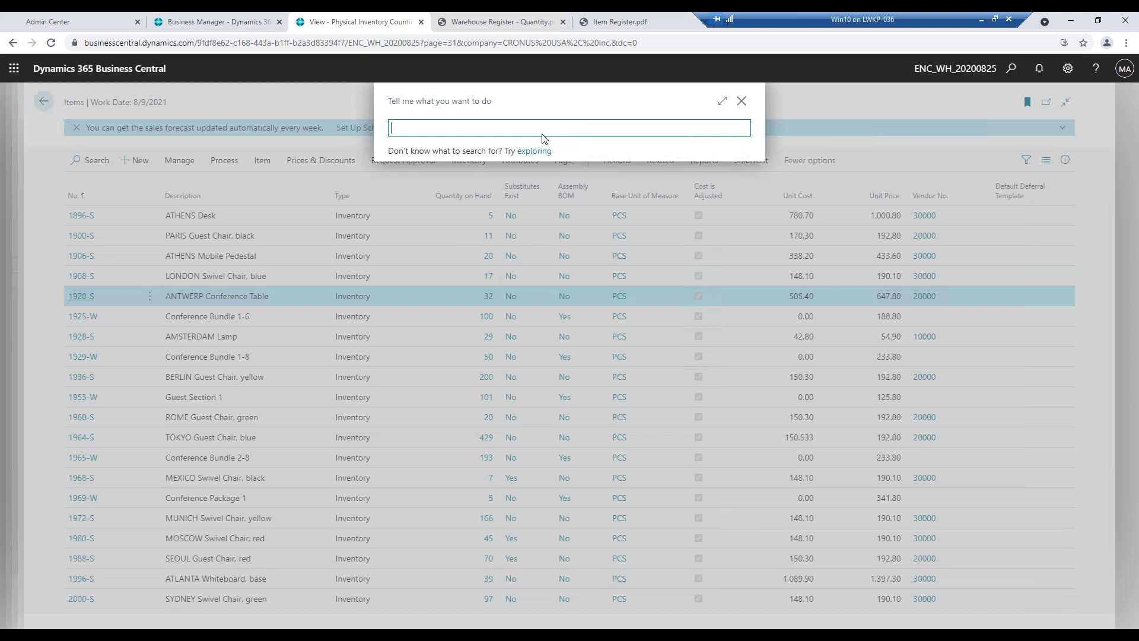
text(physical inven)
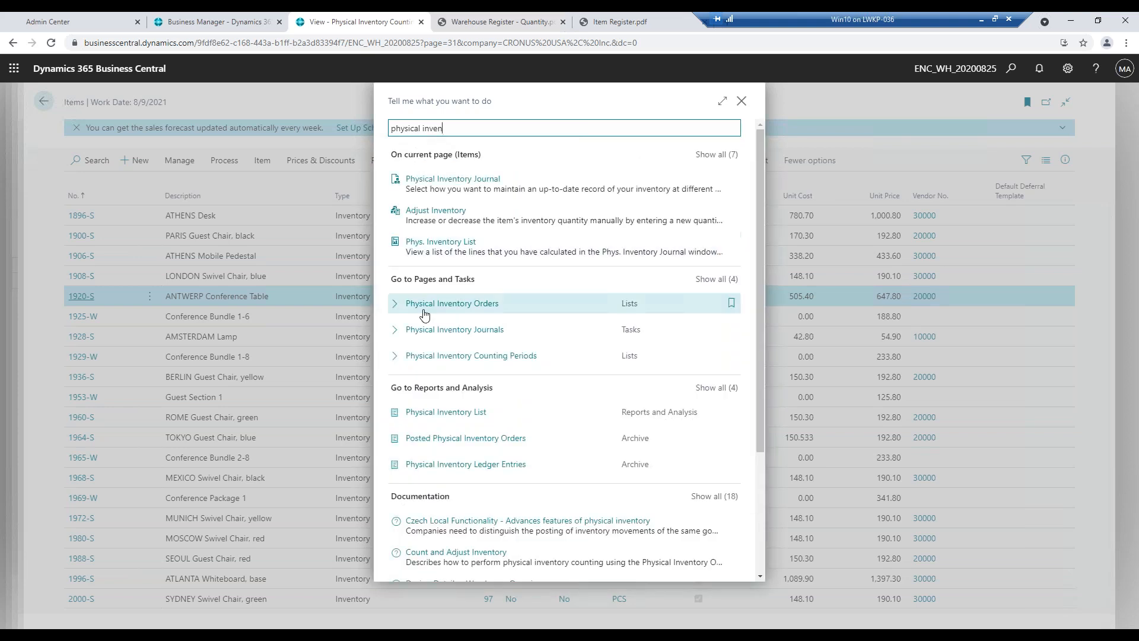
click(455, 330)
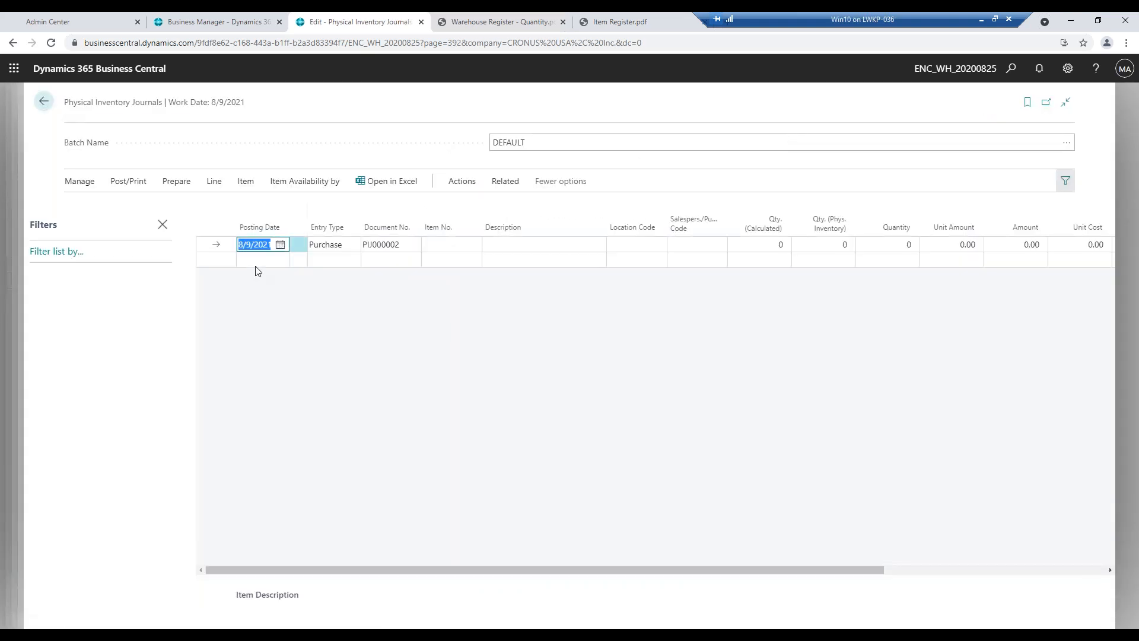
click(162, 224)
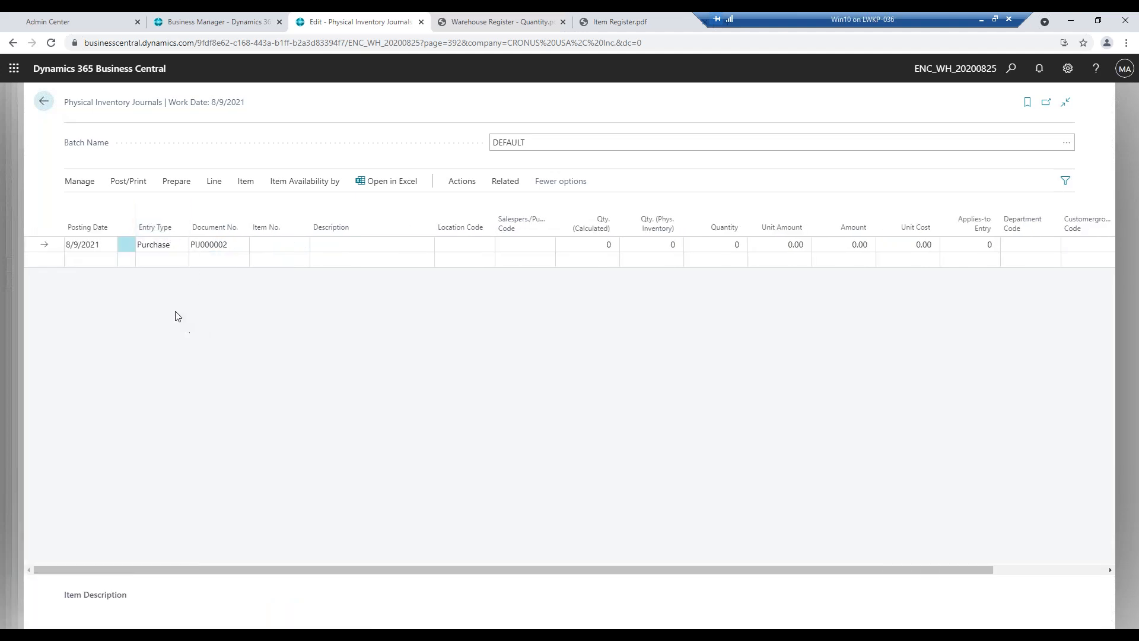
Run Calculate Counting Period for all items in the selection list, keeping the posting date 8/9/2021 and document number PIJ000002.
click(177, 182)
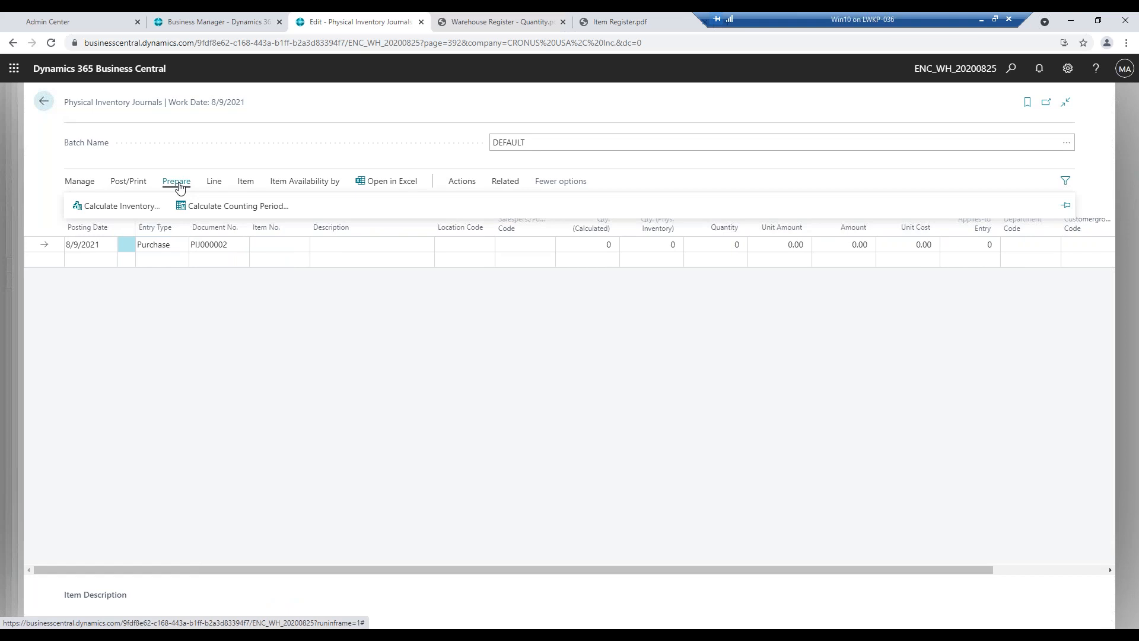
click(250, 209)
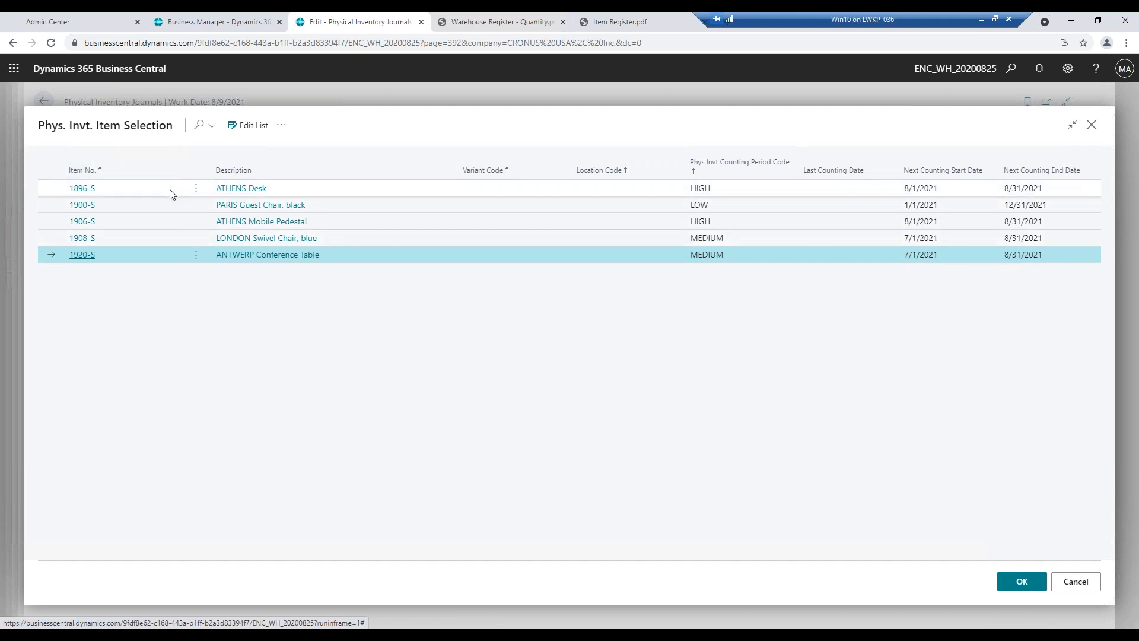
click(197, 188)
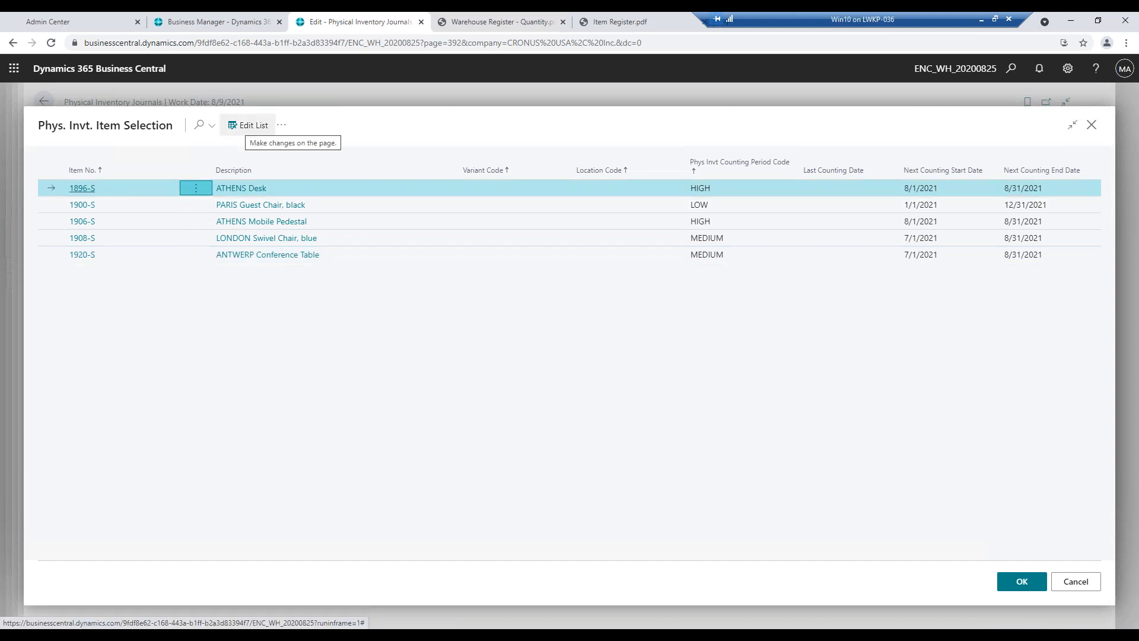
click(247, 125)
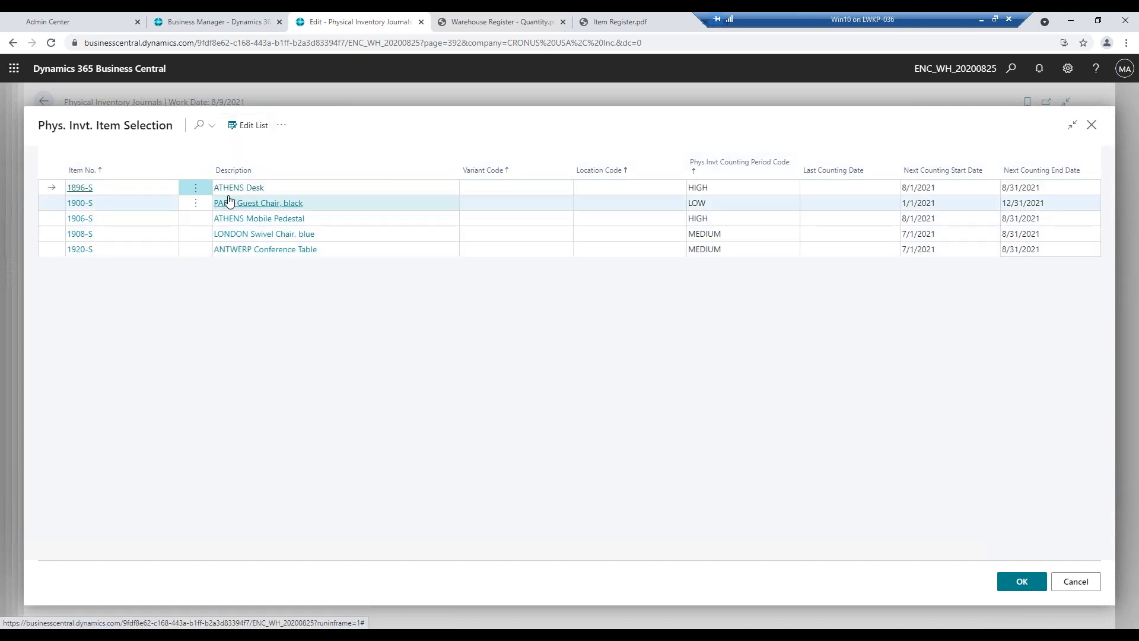
click(205, 194)
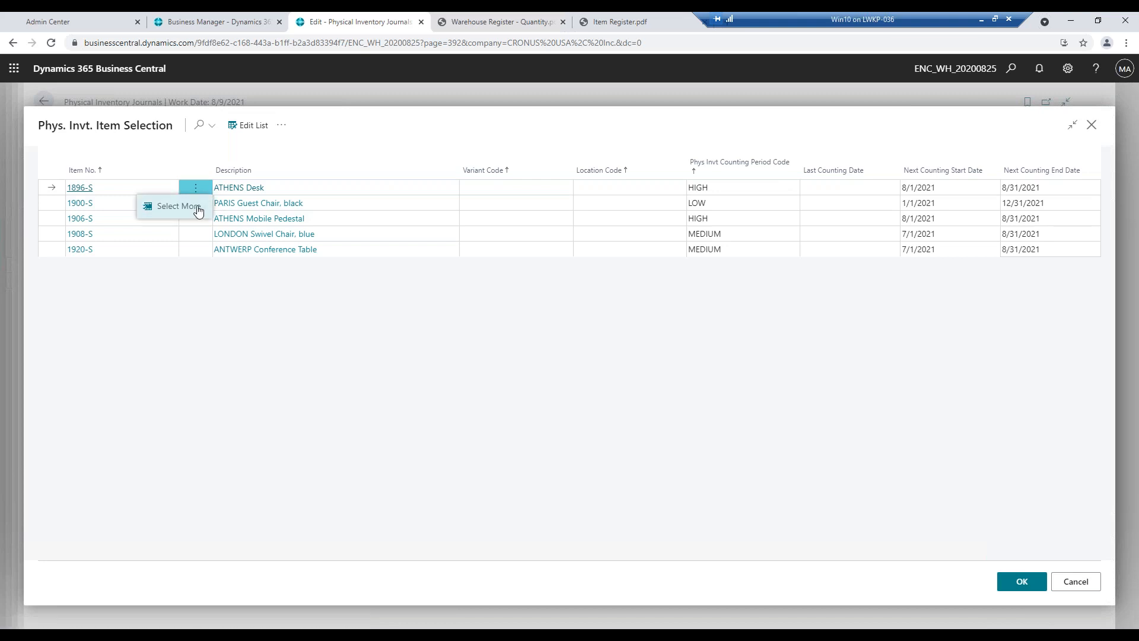
click(195, 209)
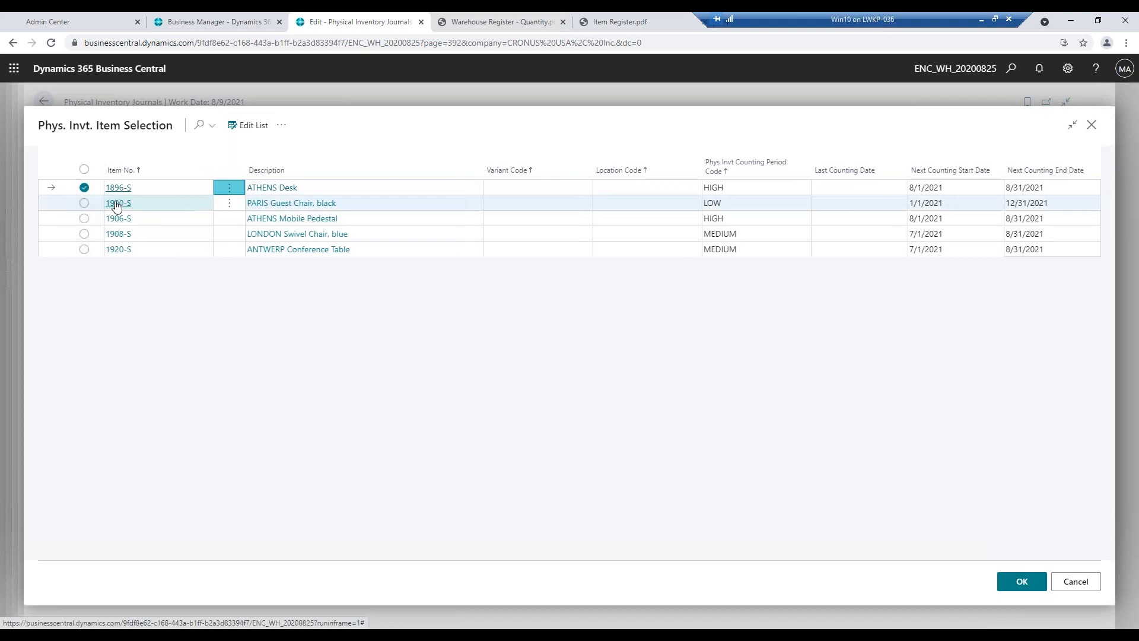
click(85, 217)
click(84, 169)
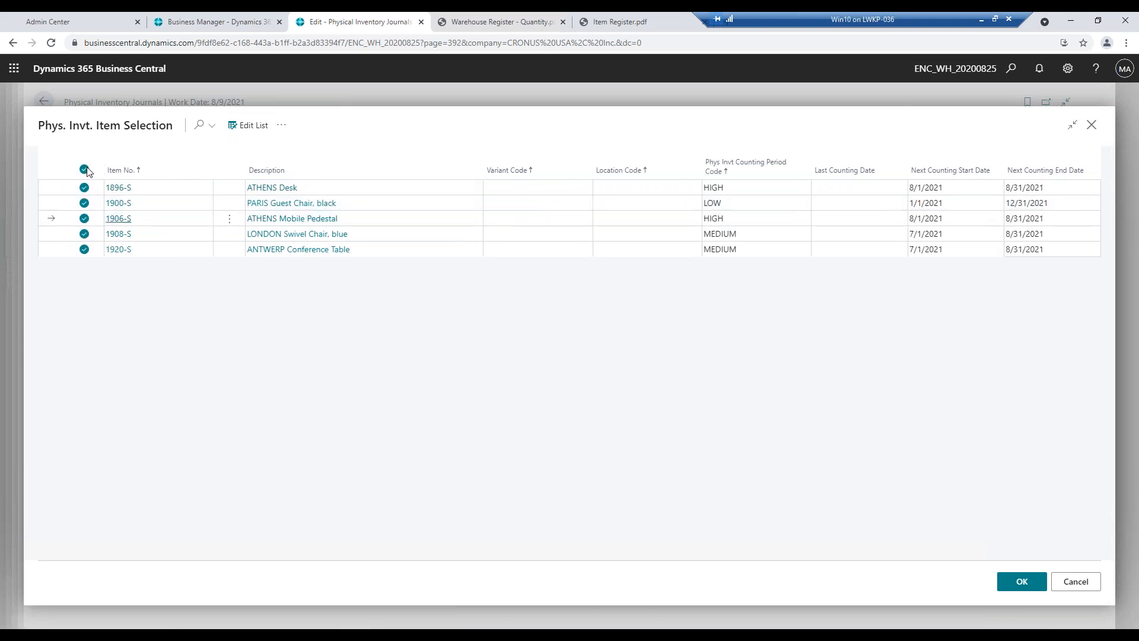
click(1004, 581)
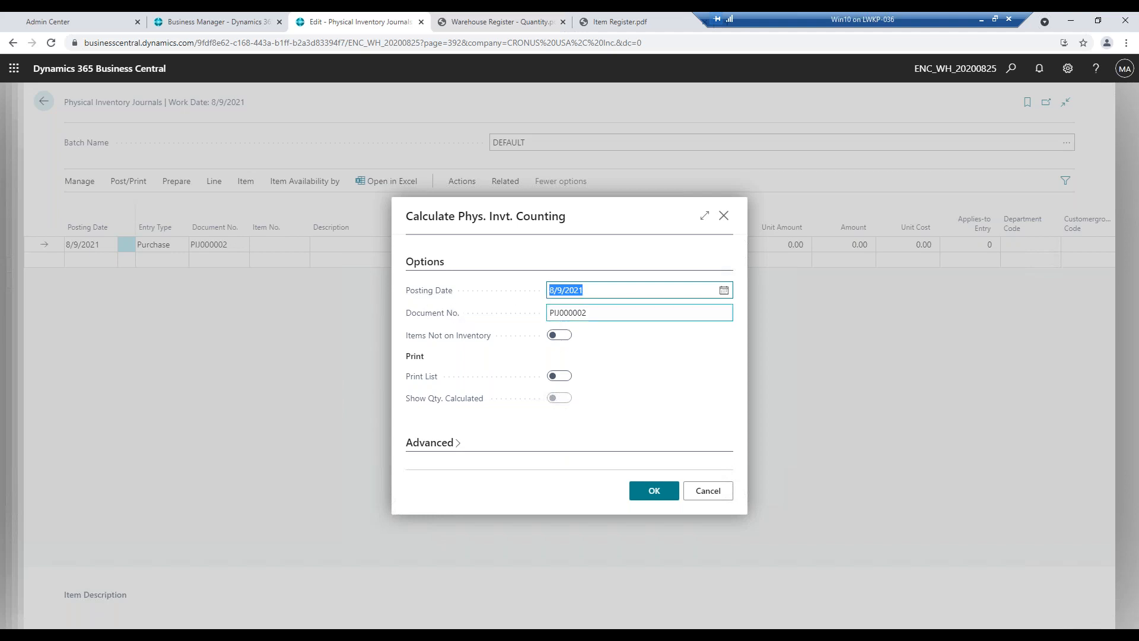
click(647, 493)
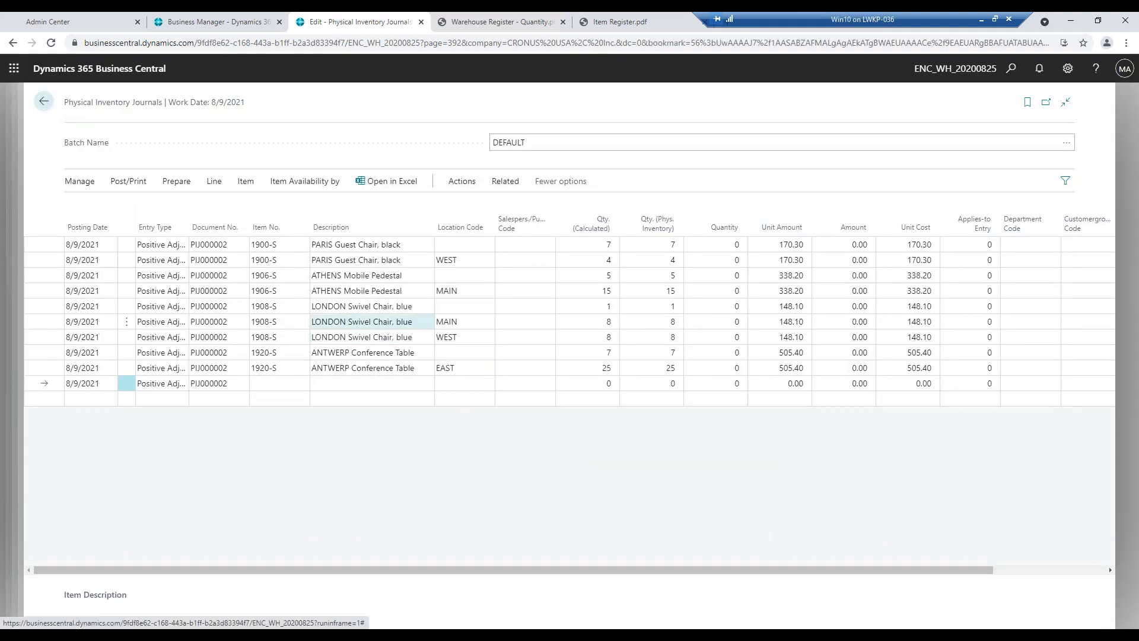
Enter the physical counts: 1900-S as 5 without location and 6 in WEST, 1906-S as 6 without location and 18 in MAIN.
click(373, 321)
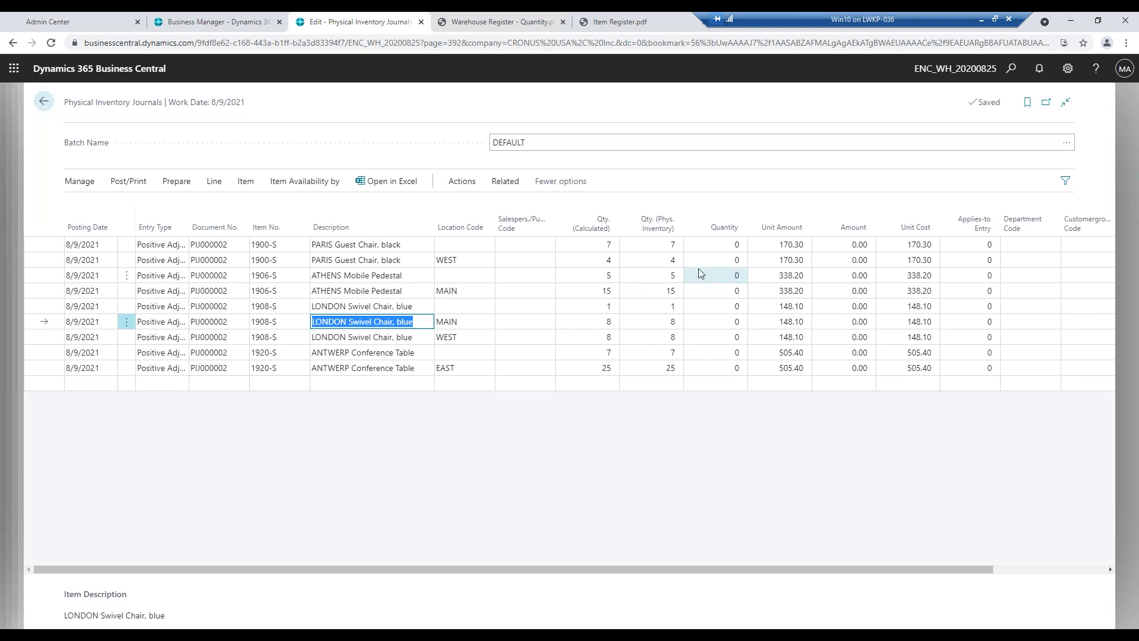
click(676, 246)
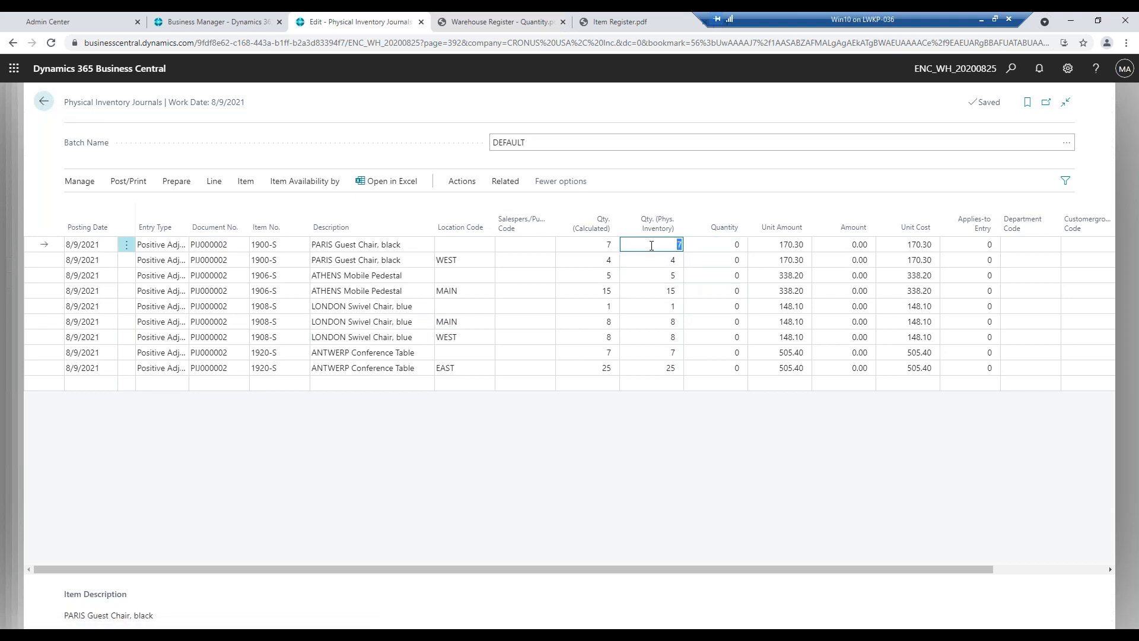
key(Return)
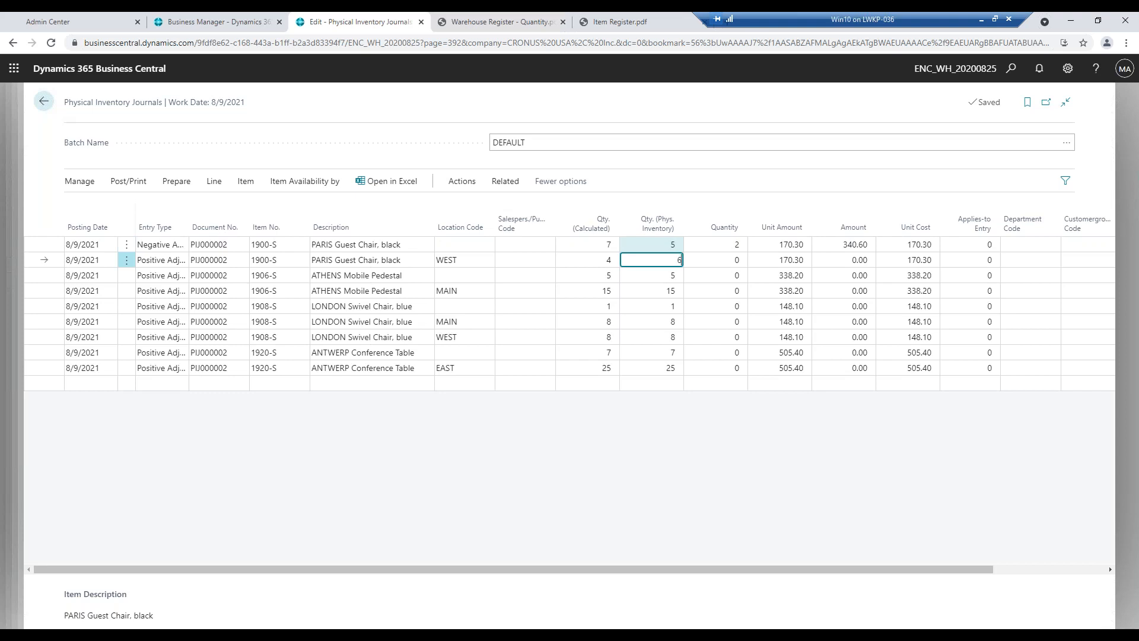
text(6)
key(Return)
text(6)
key(Return)
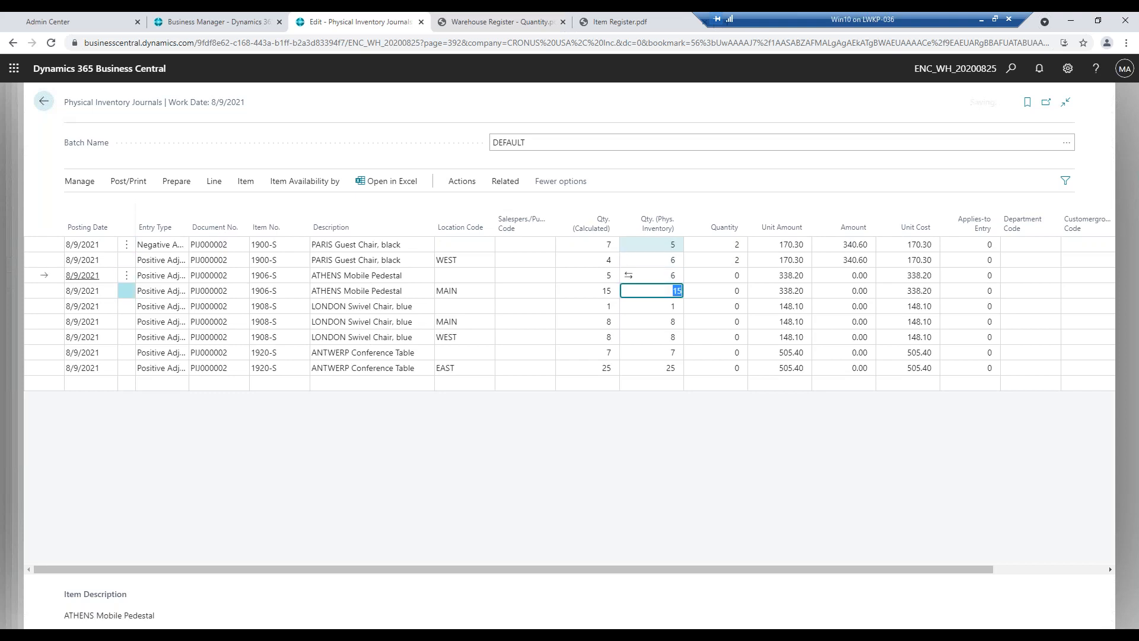
text(18)
key(Return)
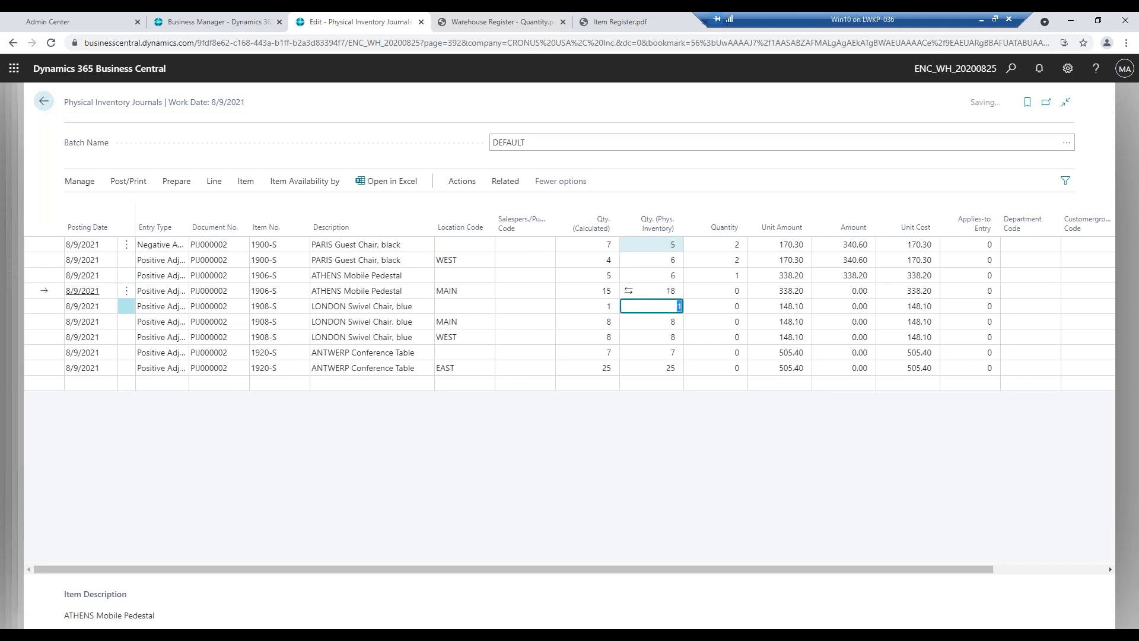
Enter the physical counts: 1908-S as 5 in MAIN and 6 in WEST, 1920-S as 9 without location and 28 in EAST.
key(Return)
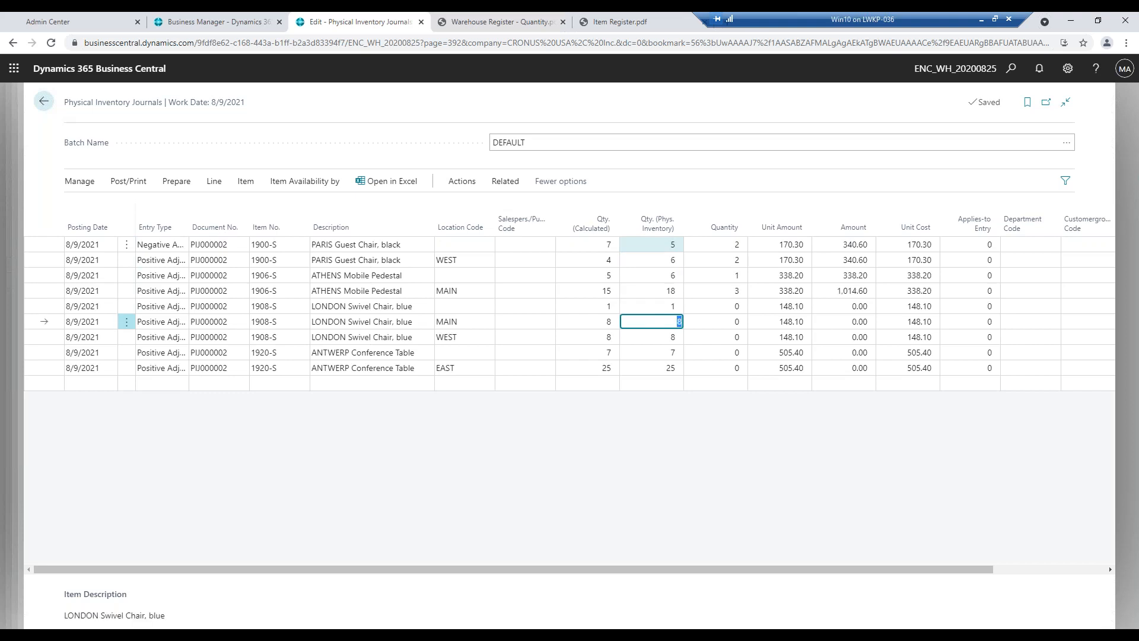
text(5)
key(Return)
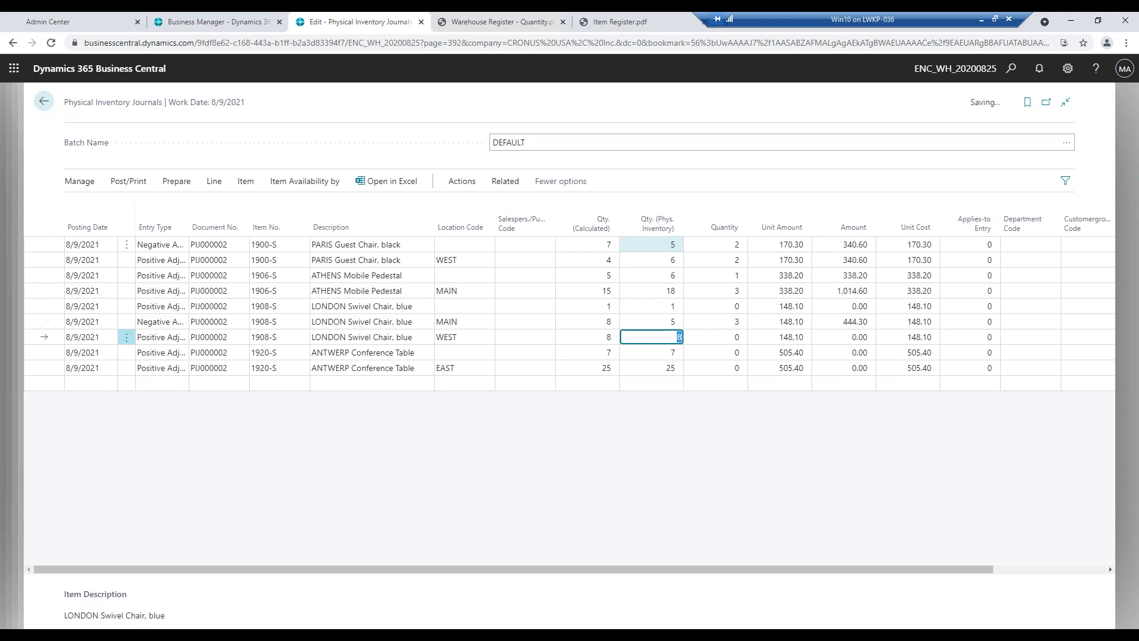
text(6)
key(Return)
text(9)
key(Return)
text(28)
key(Up)
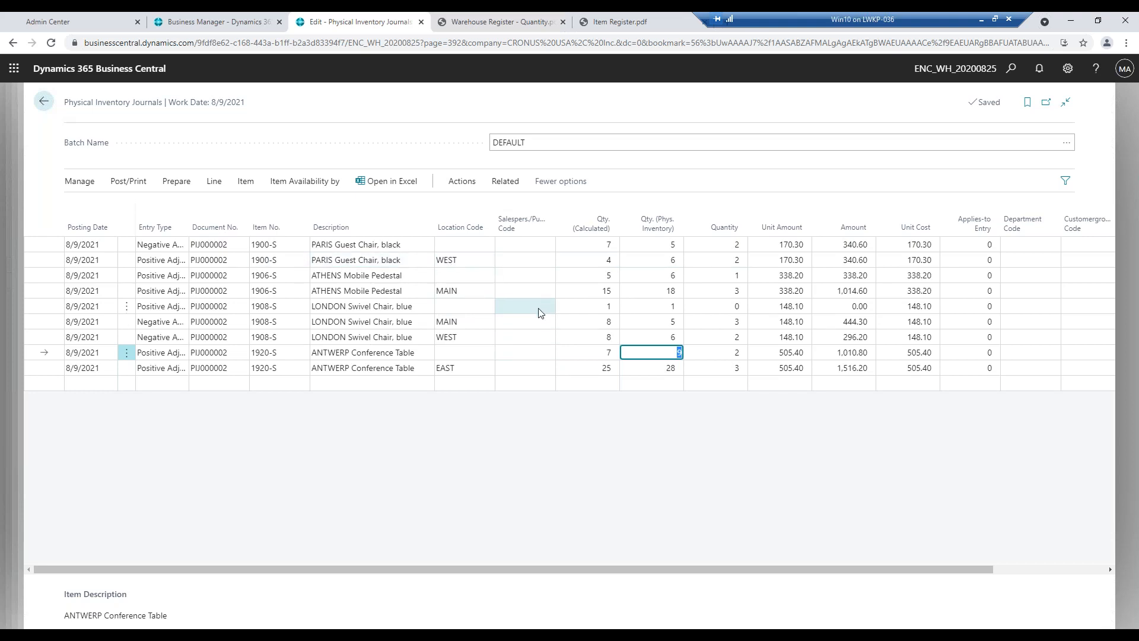
Post the physical inventory journal lines, print the posting report, and dismiss the message.
click(144, 184)
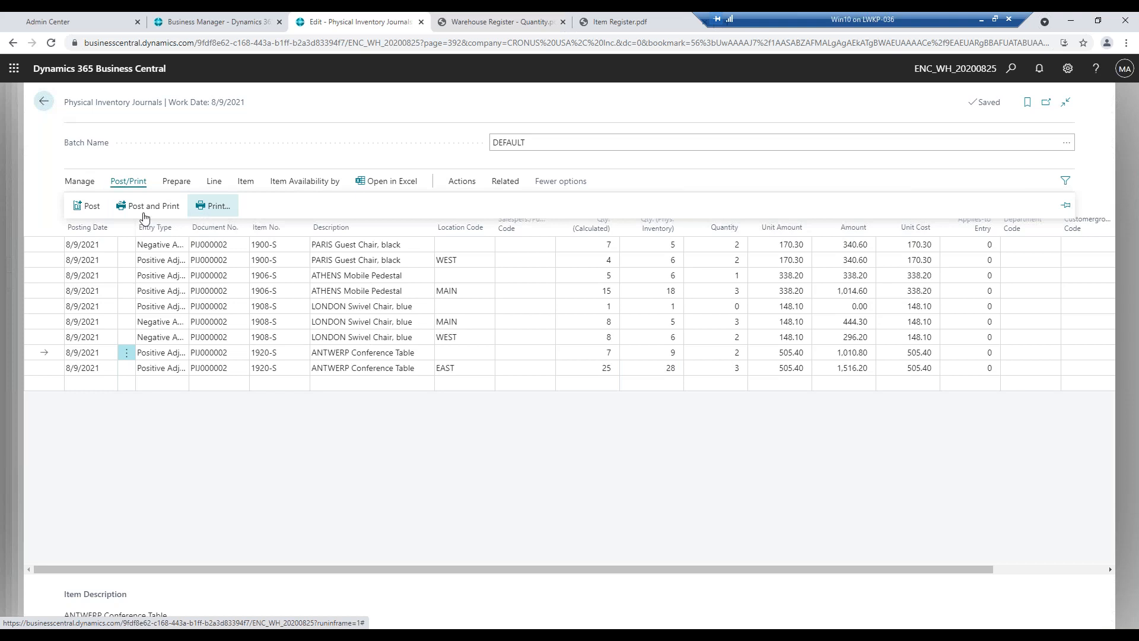
click(142, 207)
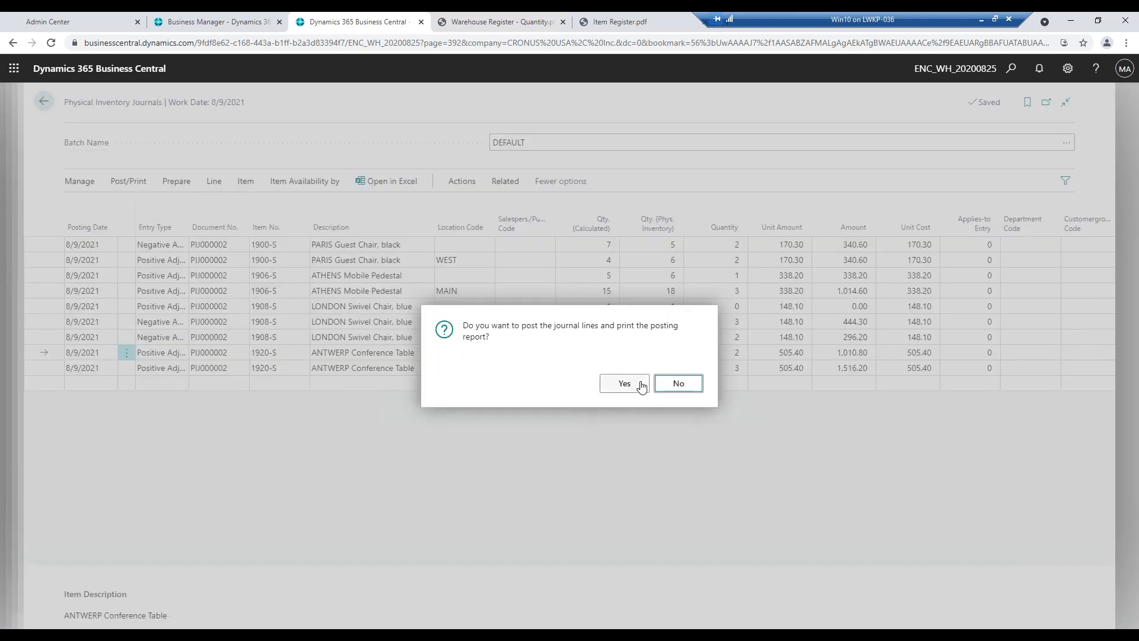
click(641, 385)
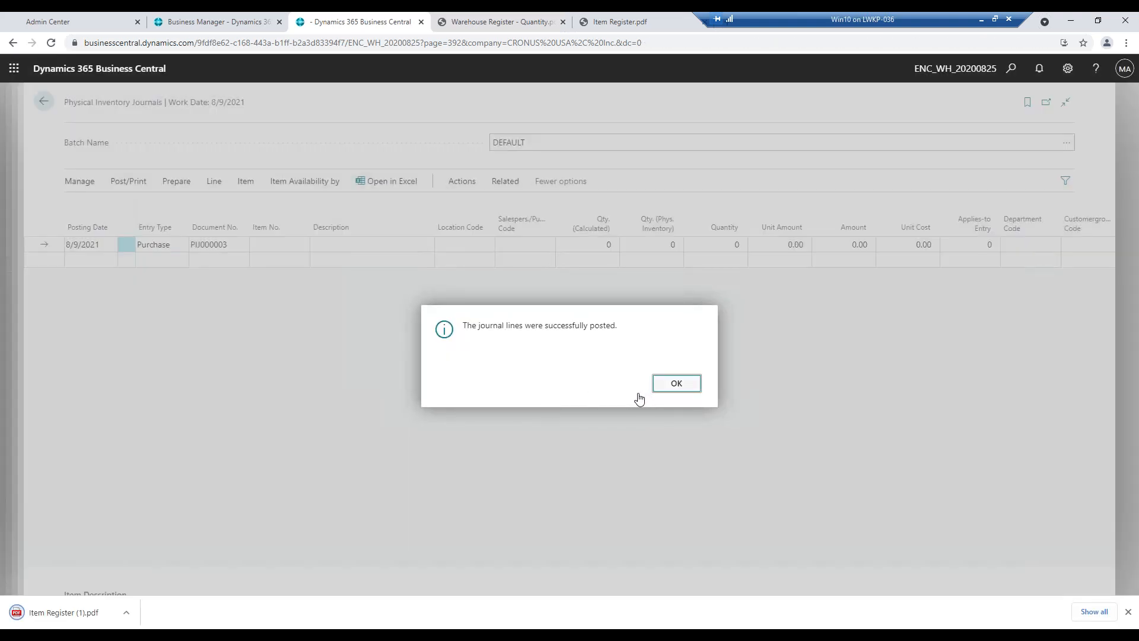
click(668, 388)
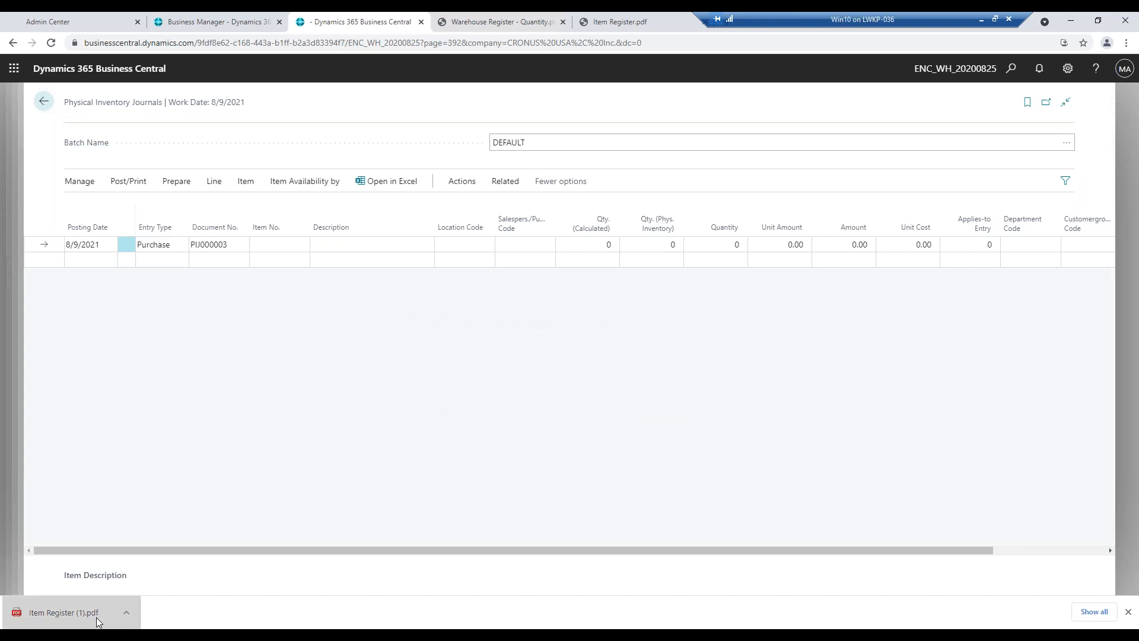
Open the downloaded Item Register (1).pdf, review its entries and document numbers, and return to the Physical Inventory Journals.
click(96, 620)
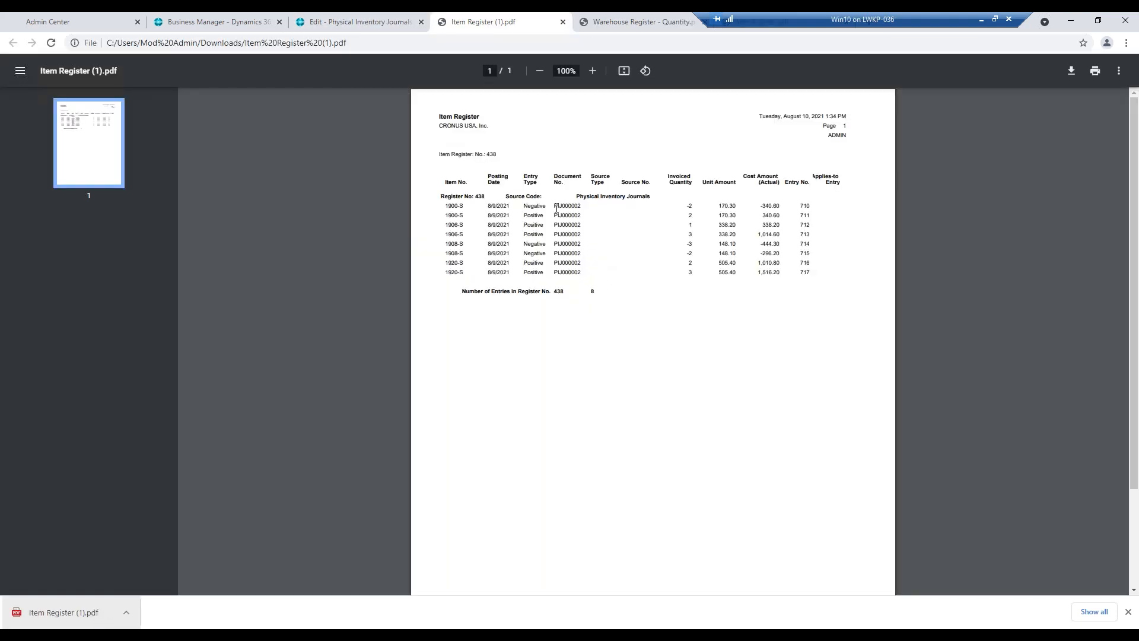
drag(555, 207, 585, 271)
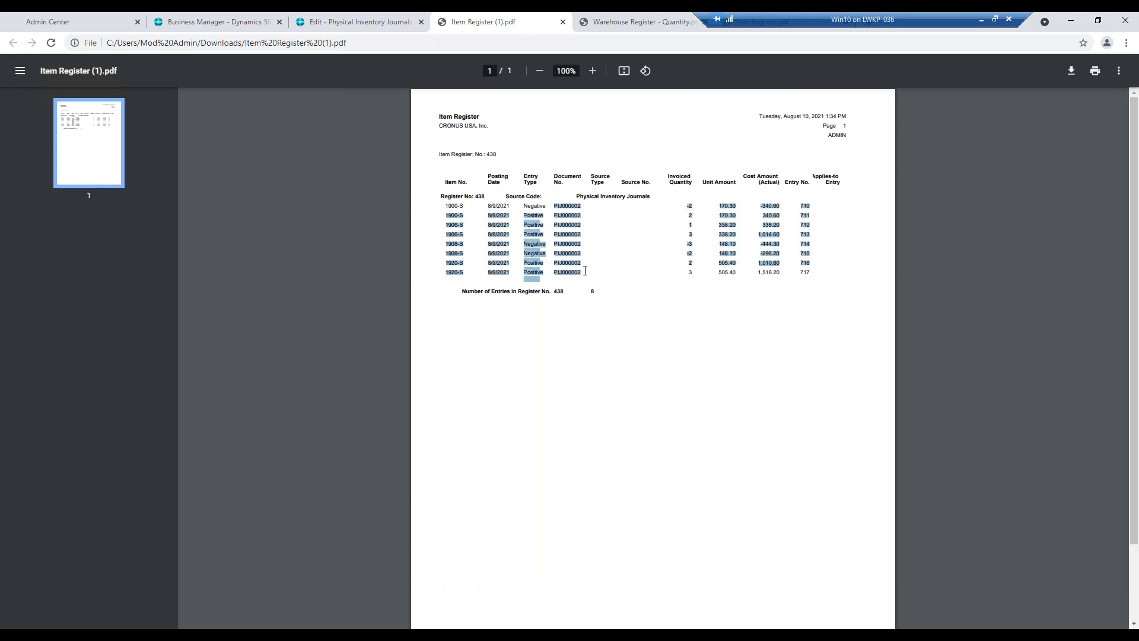
click(555, 275)
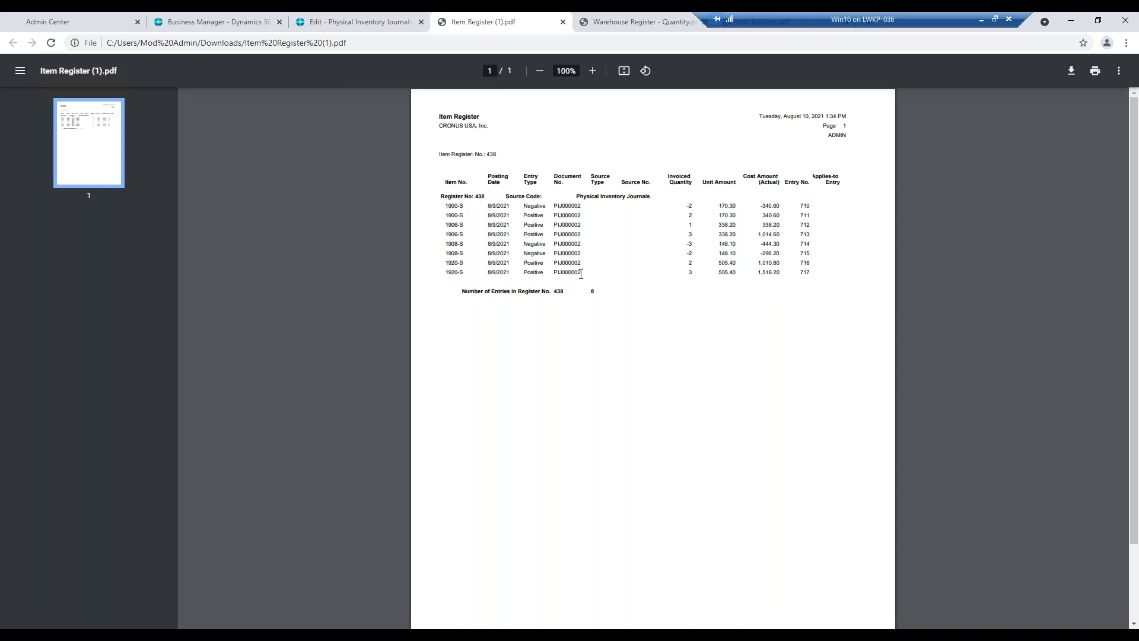
click(360, 22)
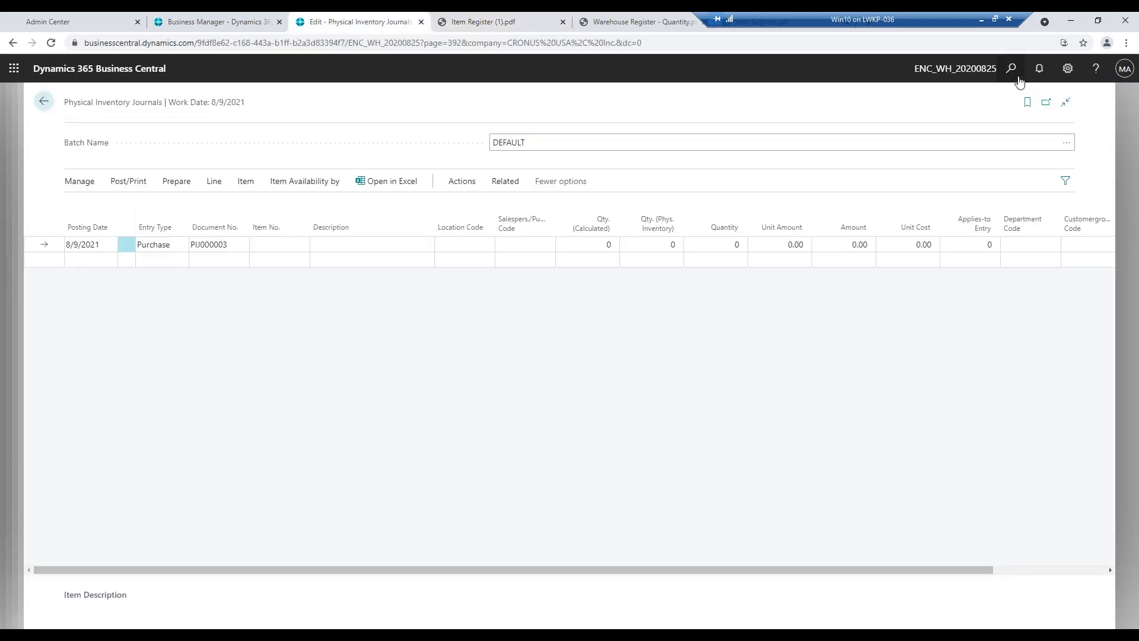
Search for the Item Ledger Entries and filter them by Document No. PIJ000002.
click(1011, 69)
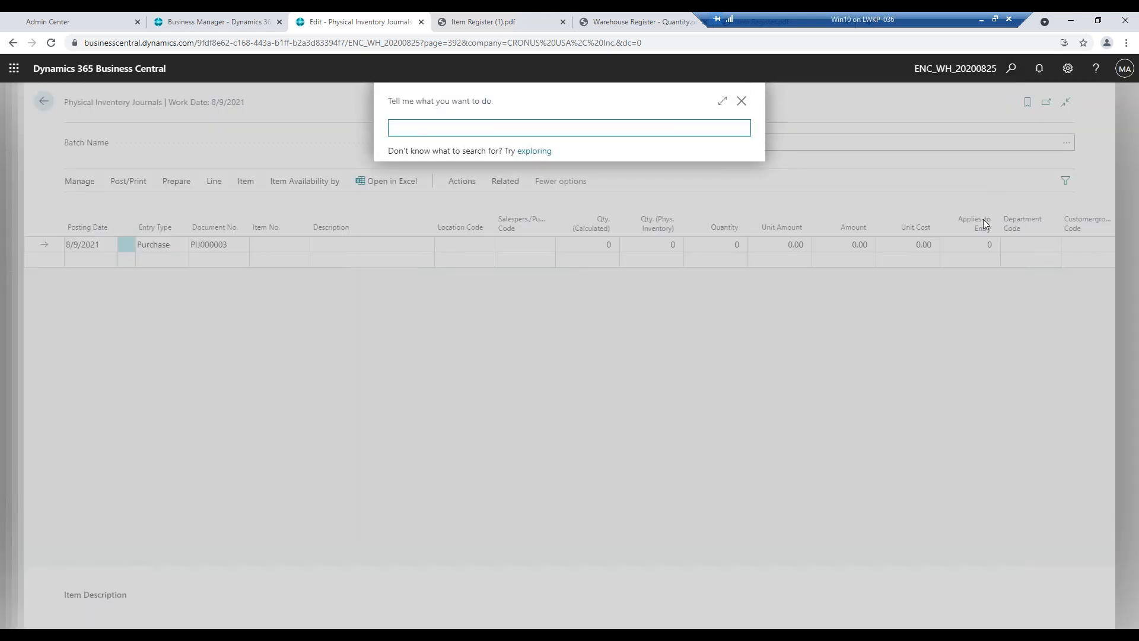
text(item ledger en)
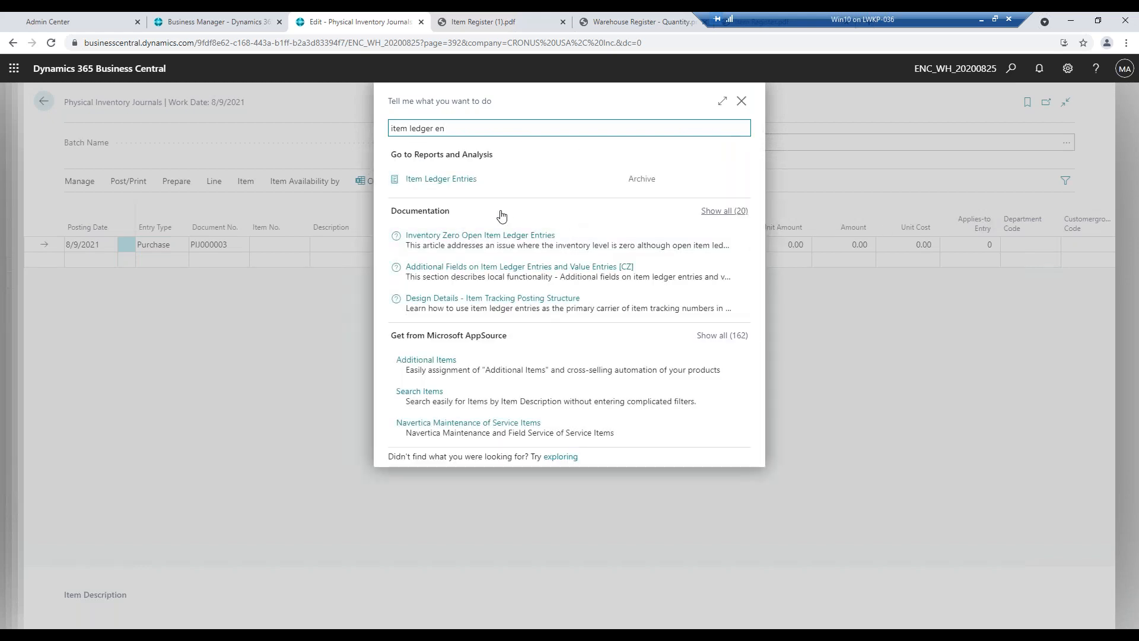
click(485, 188)
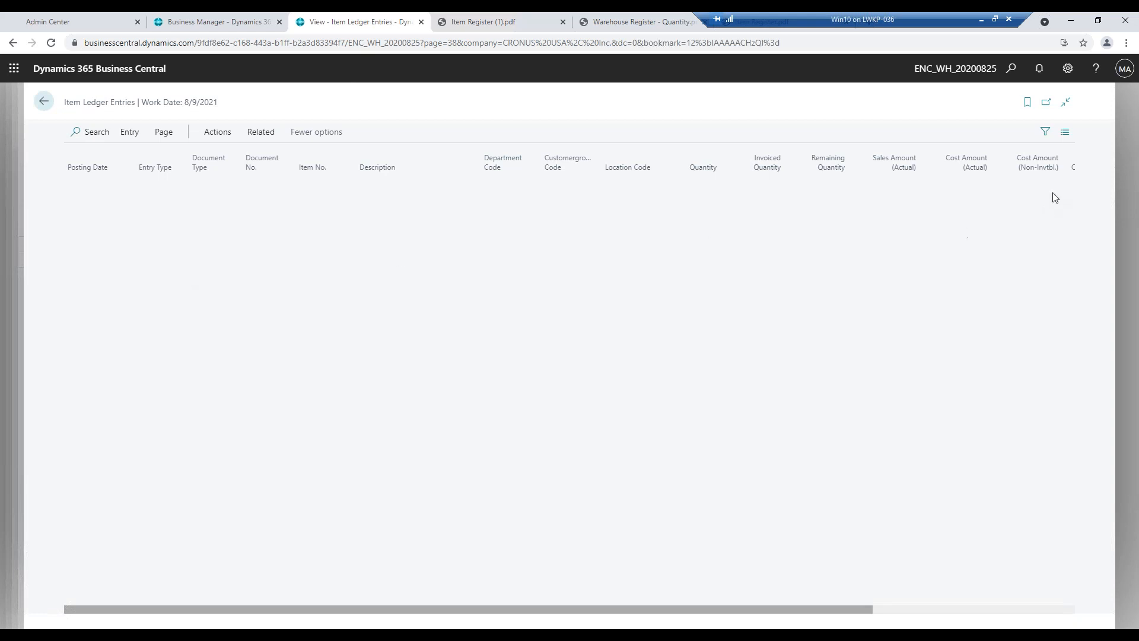
click(1046, 132)
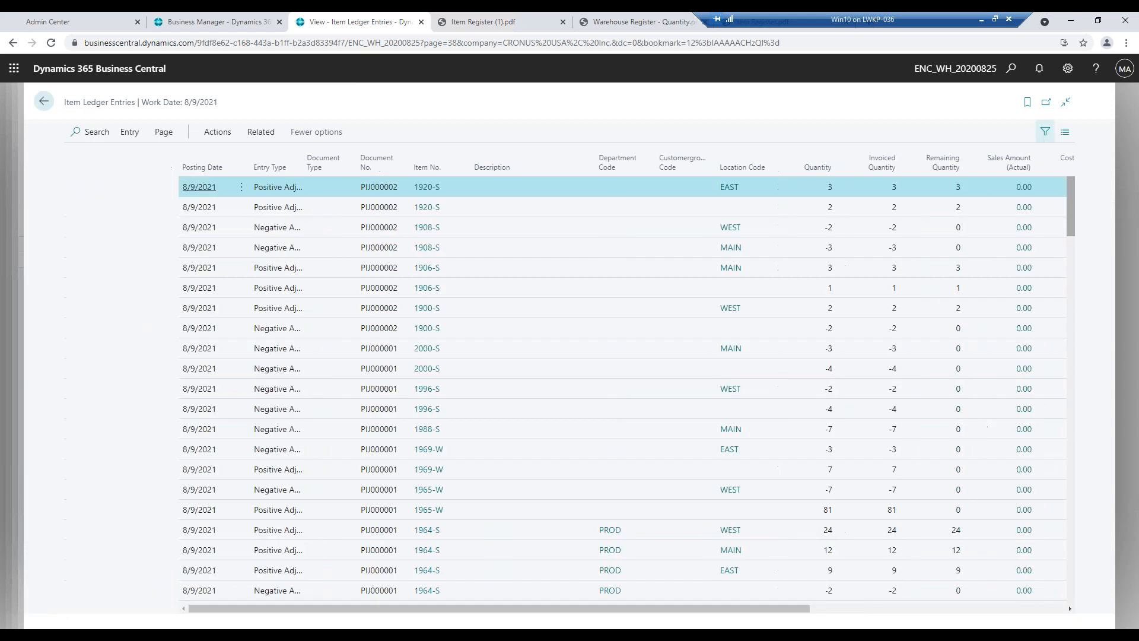
click(77, 236)
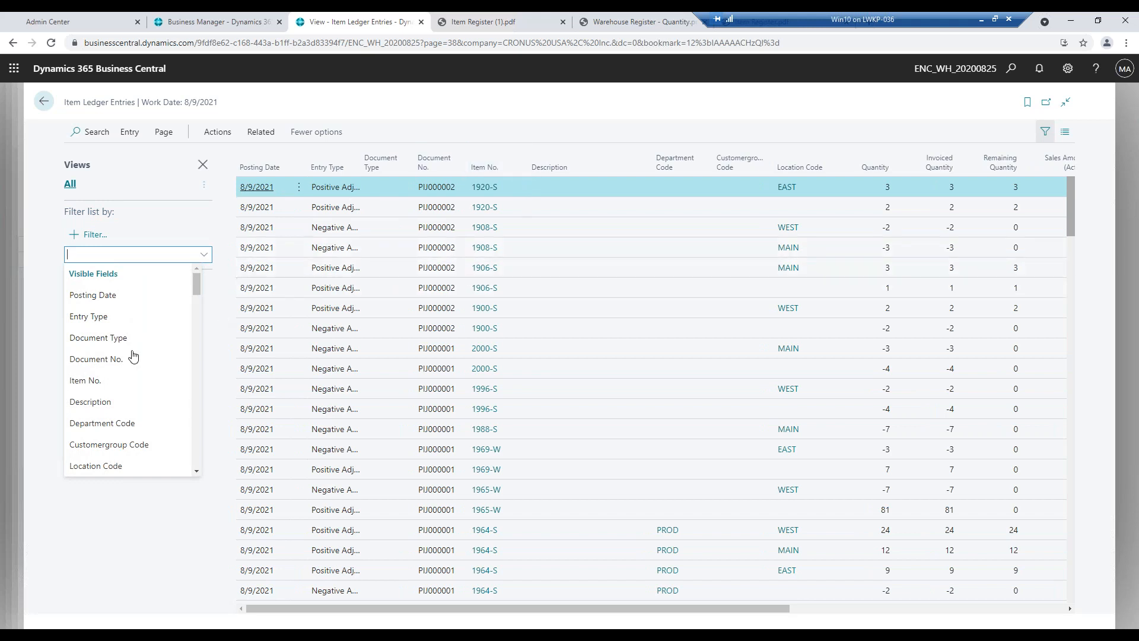
click(98, 360)
text(PIJ)
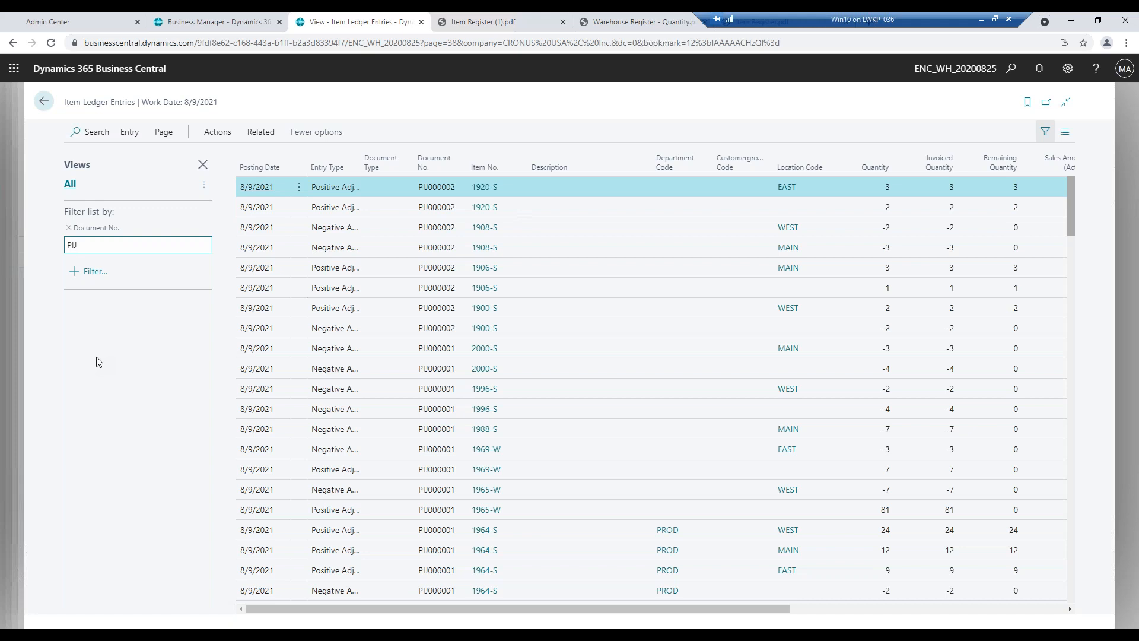
text(000002)
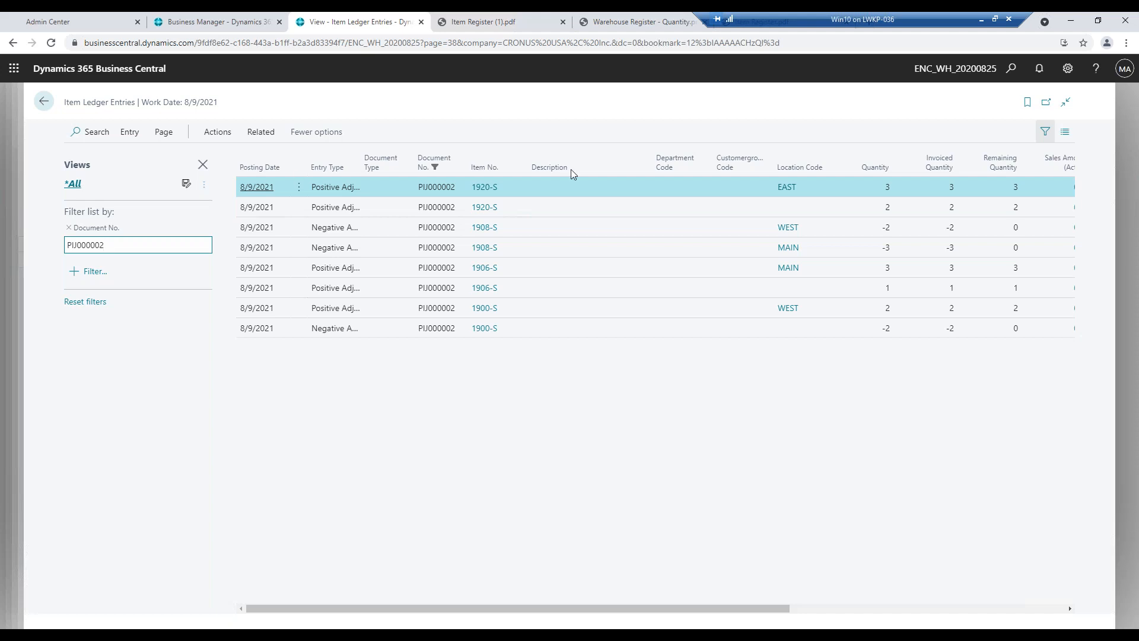
Find the entries related to document PIJ000002 and open its physical inventory ledger entries.
click(218, 133)
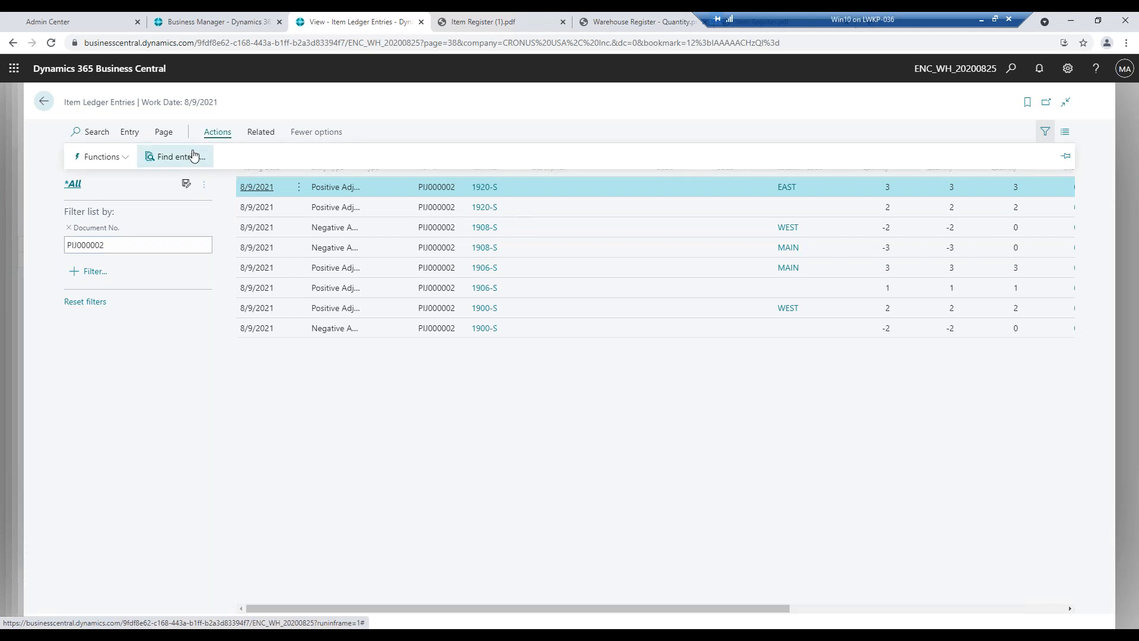
click(193, 155)
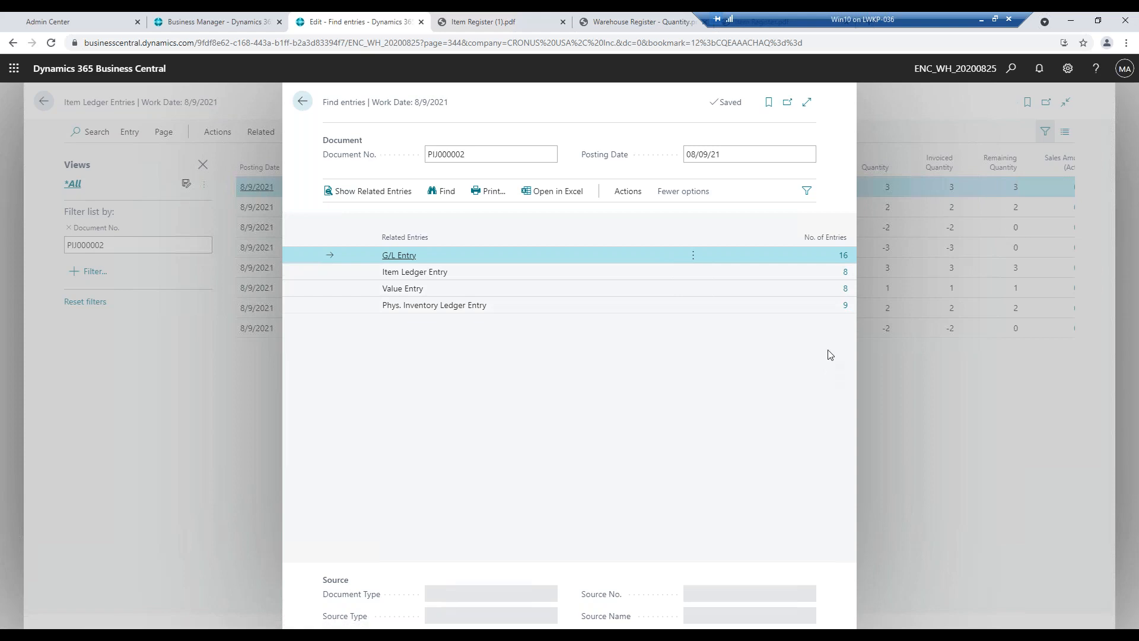
click(847, 308)
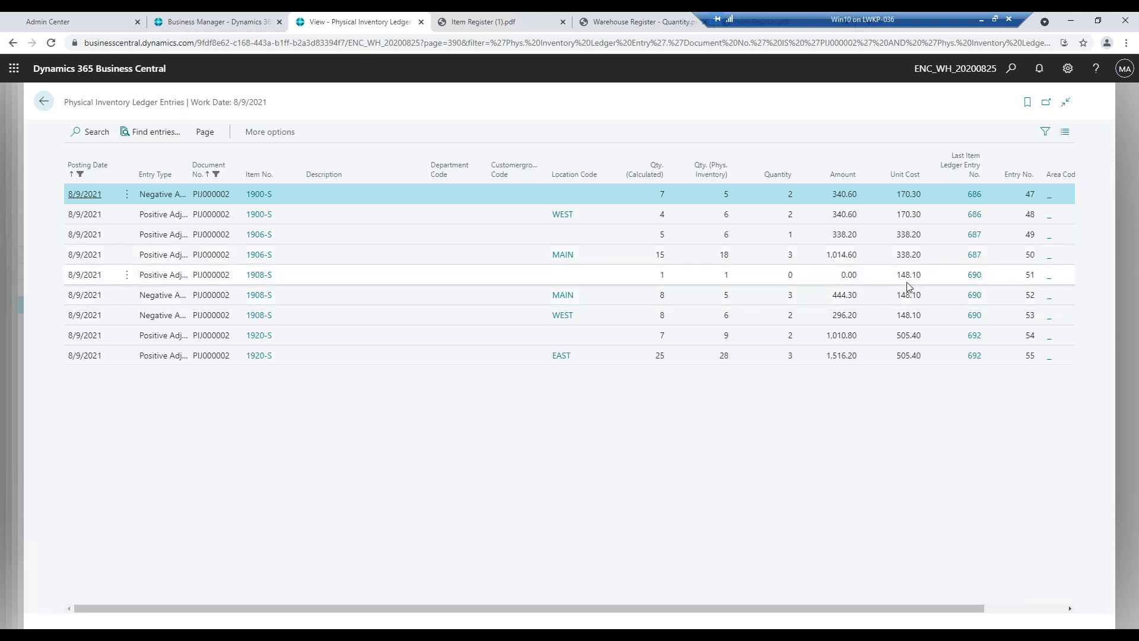
Leave the physical inventory ledger entries and the found entries, and open the Items list.
click(43, 102)
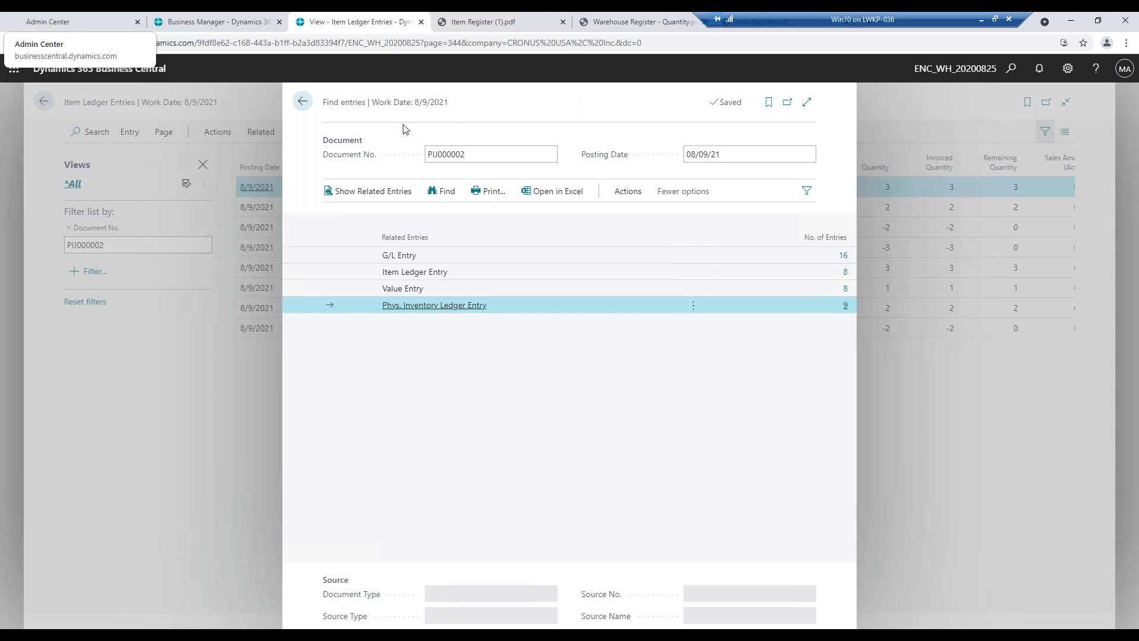
click(301, 104)
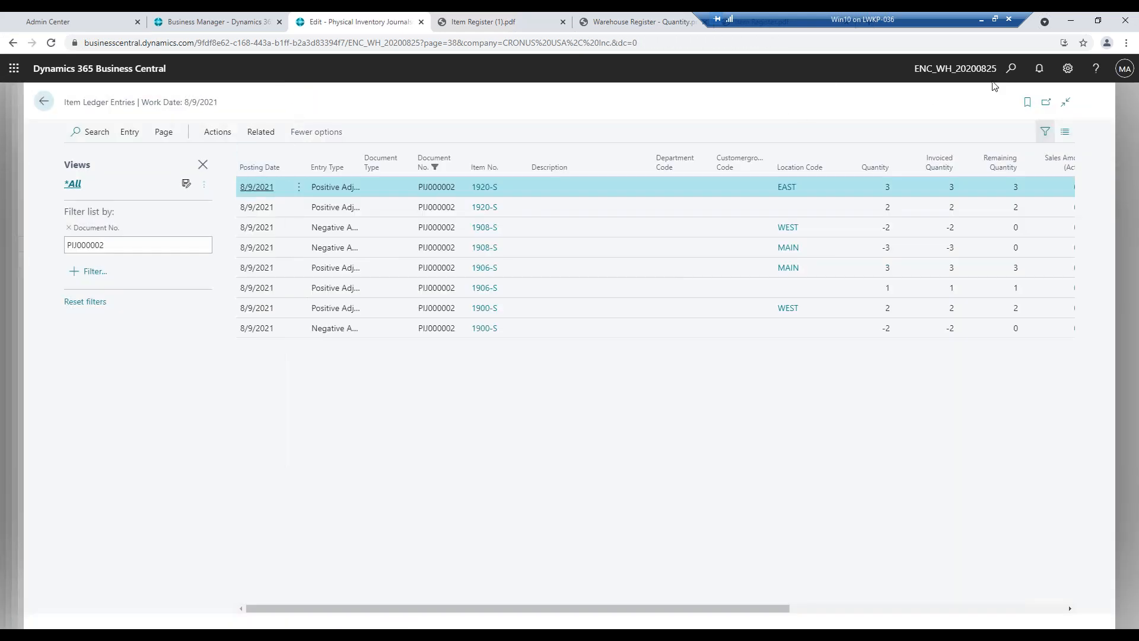
click(1007, 72)
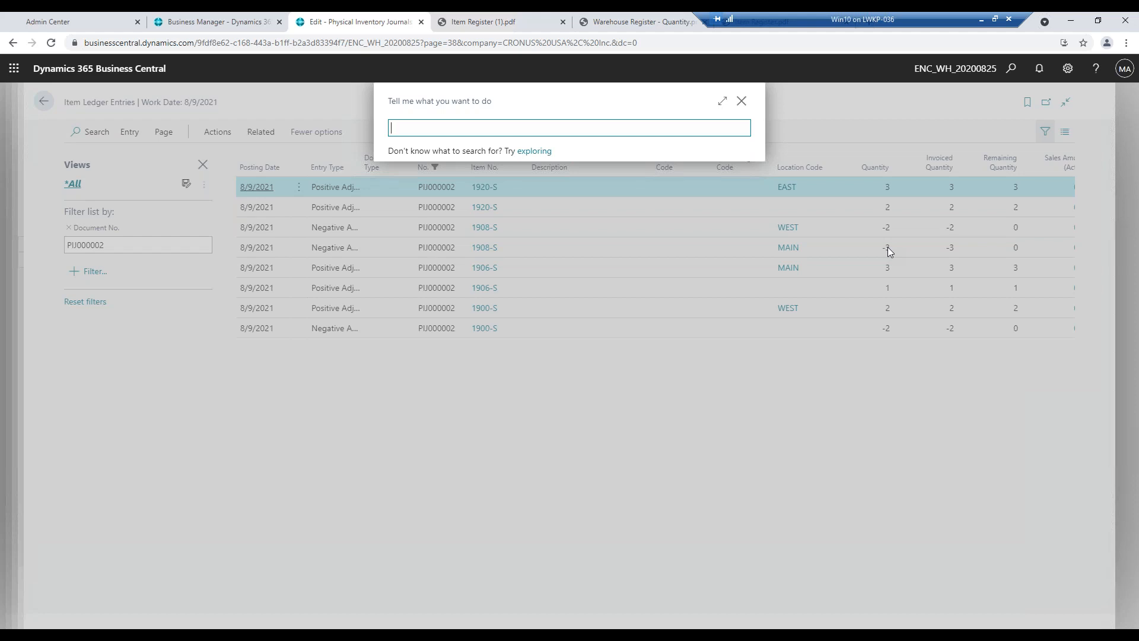
text(ITEMS)
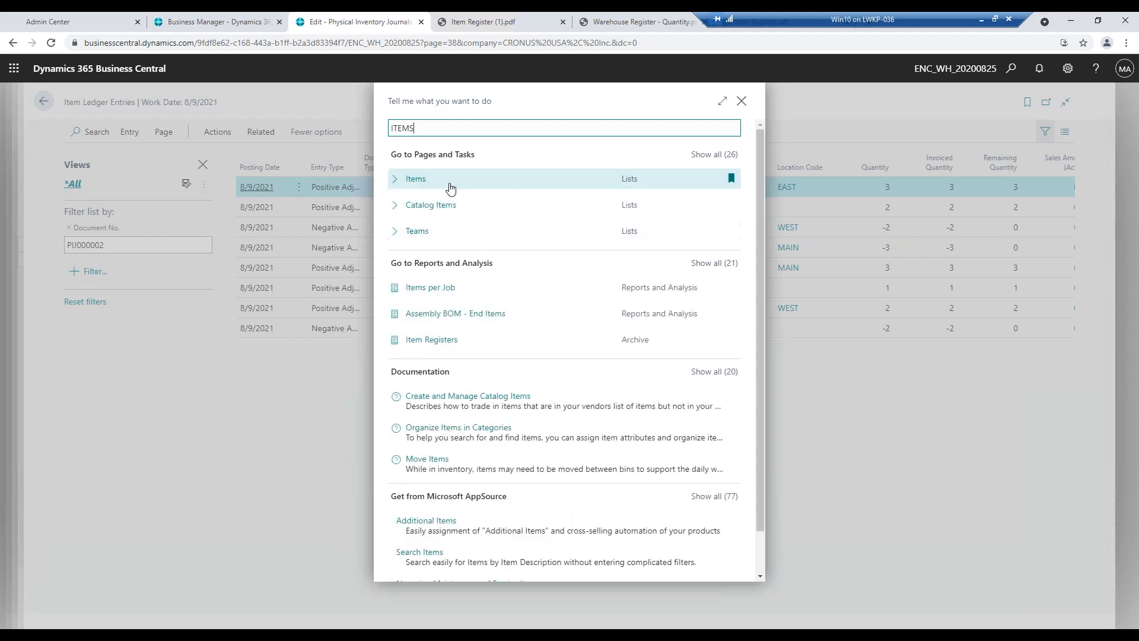
click(451, 187)
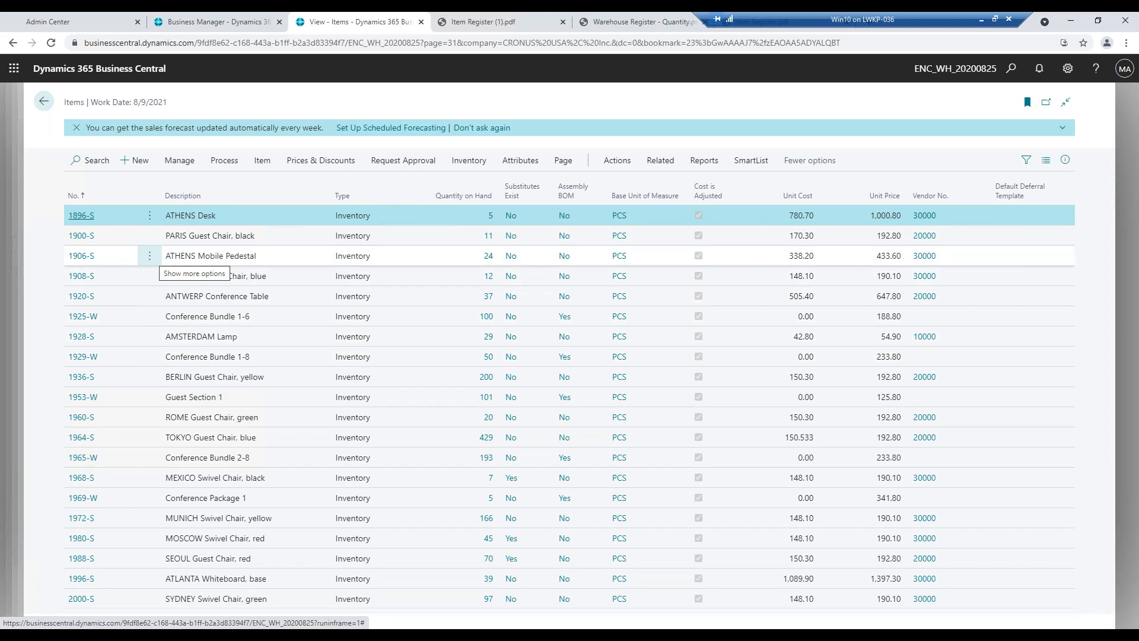
Adjust the inventory of item 1906-S to 0 at the unspecified location and 6 at the West Warehouse.
click(231, 166)
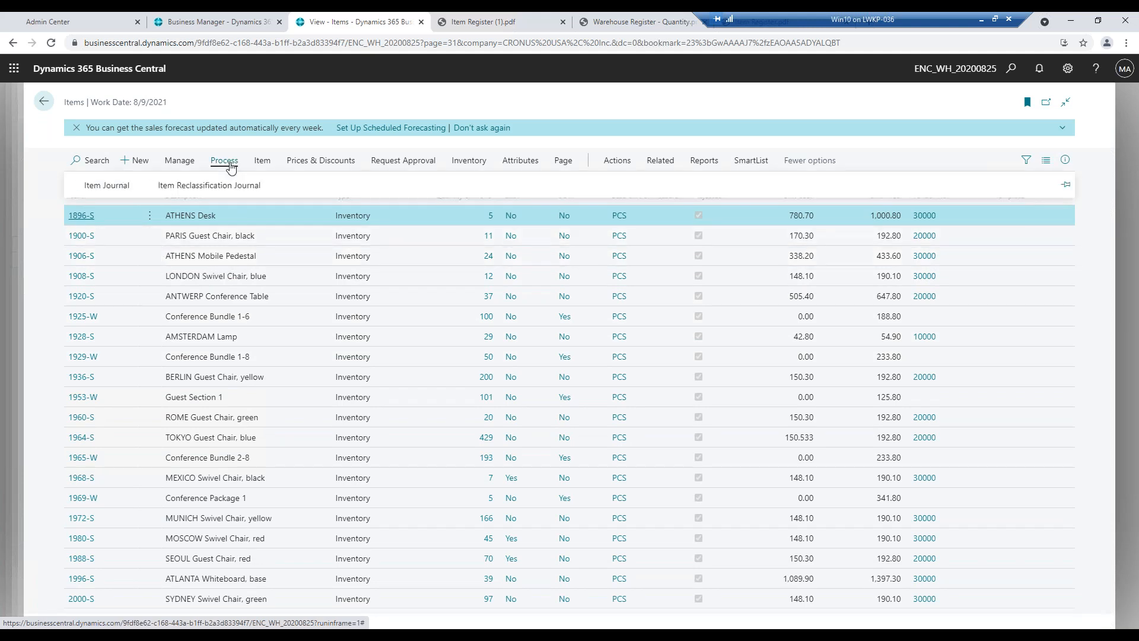
click(270, 168)
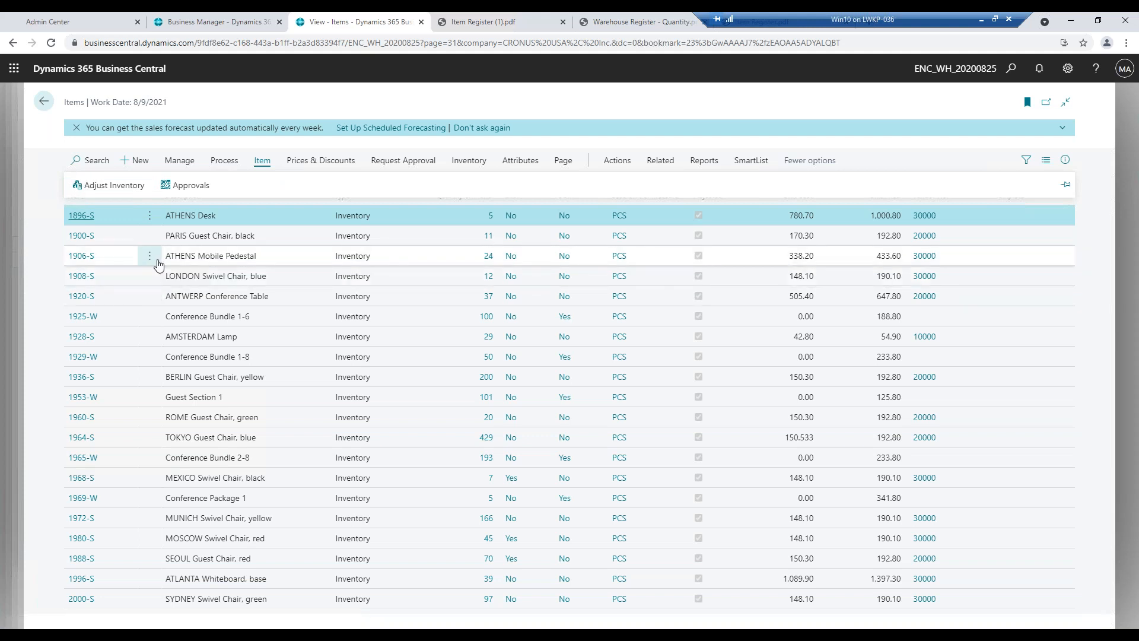
click(151, 257)
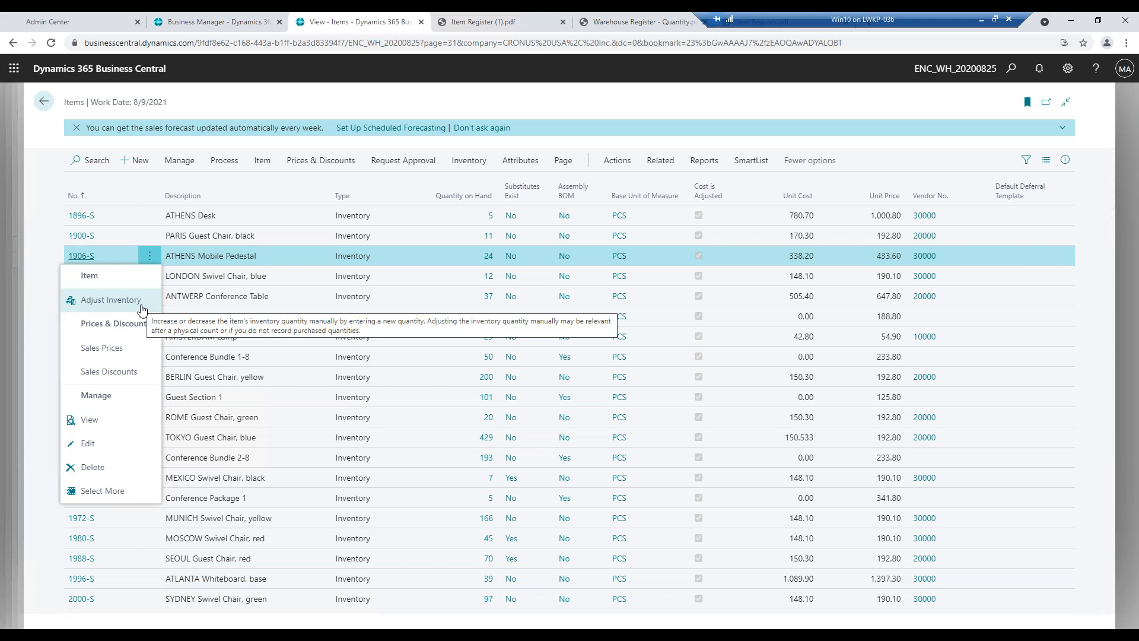
click(145, 300)
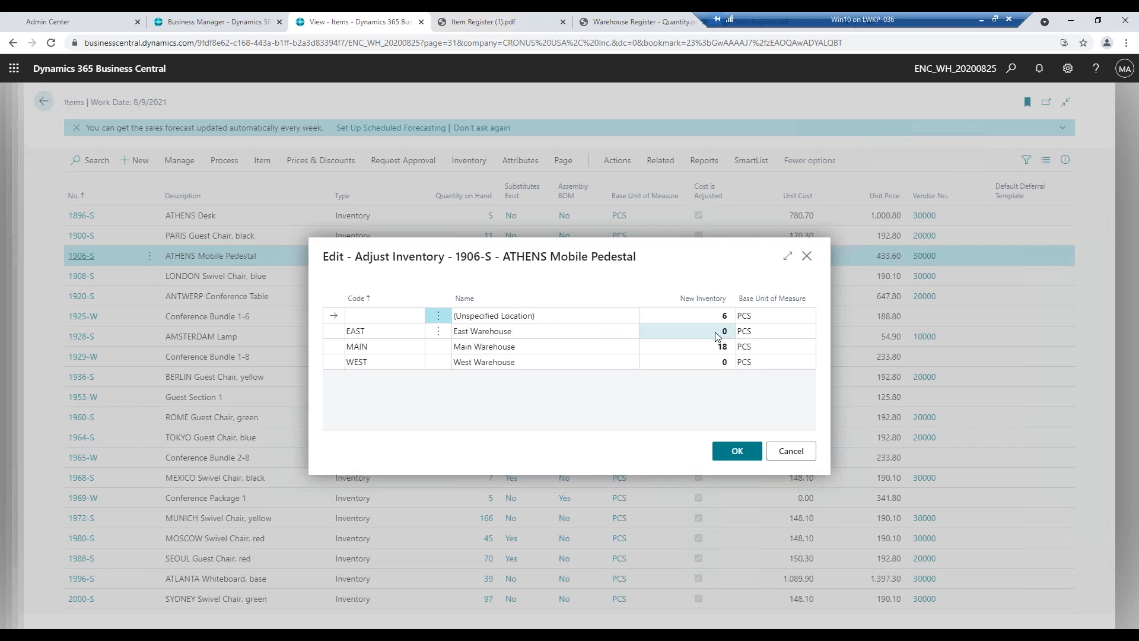
click(712, 363)
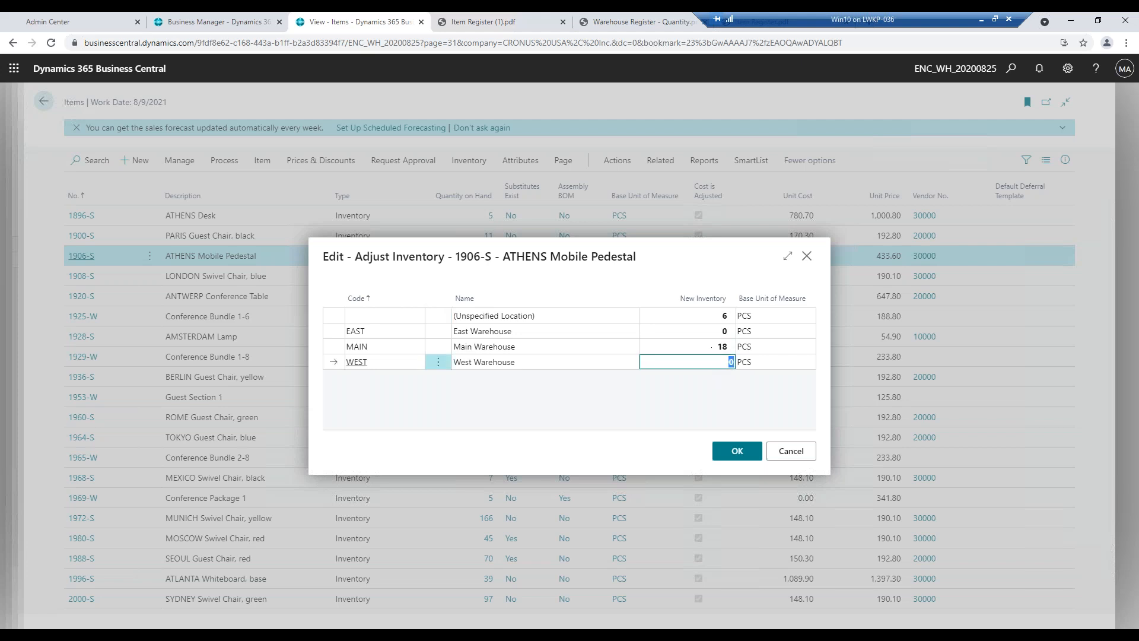
click(721, 316)
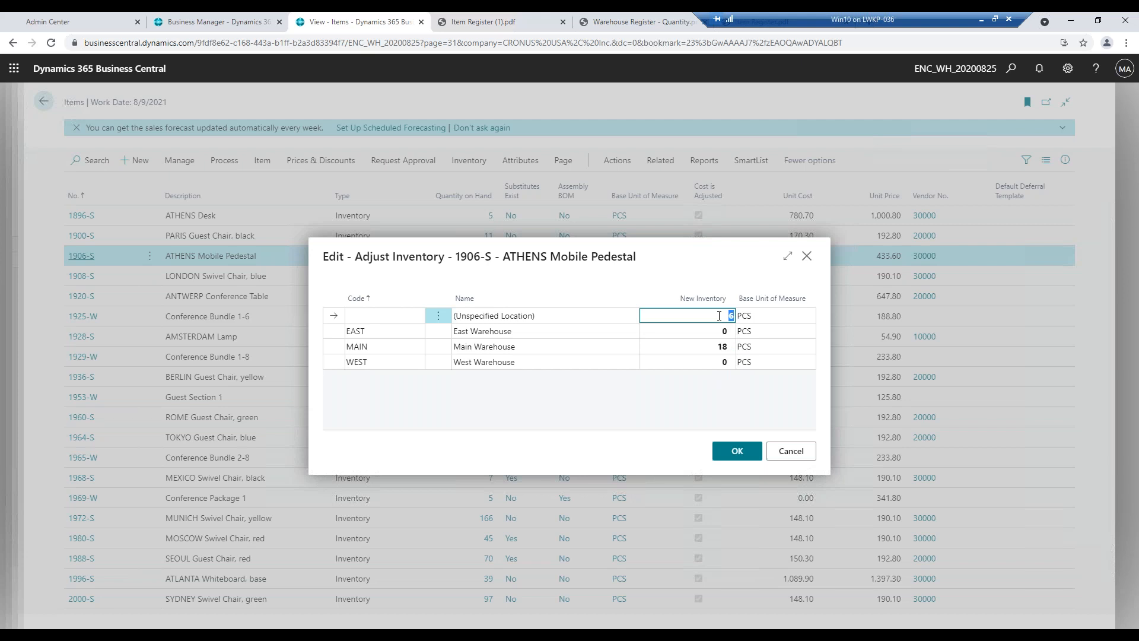
text(0)
key(Tab)
click(704, 365)
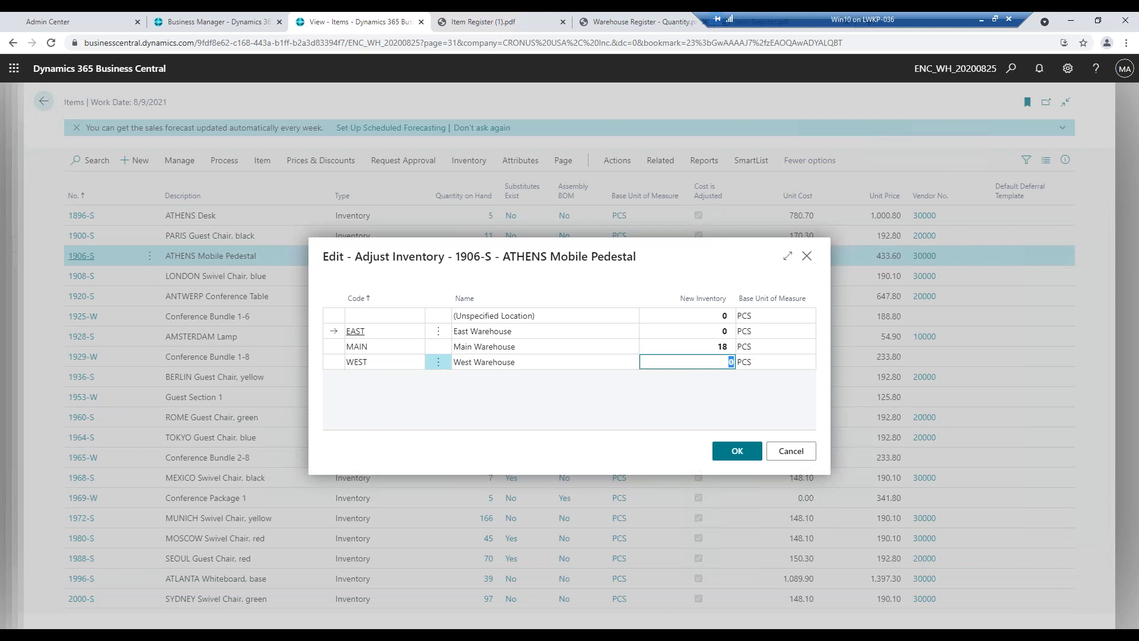
text(6)
key(Up)
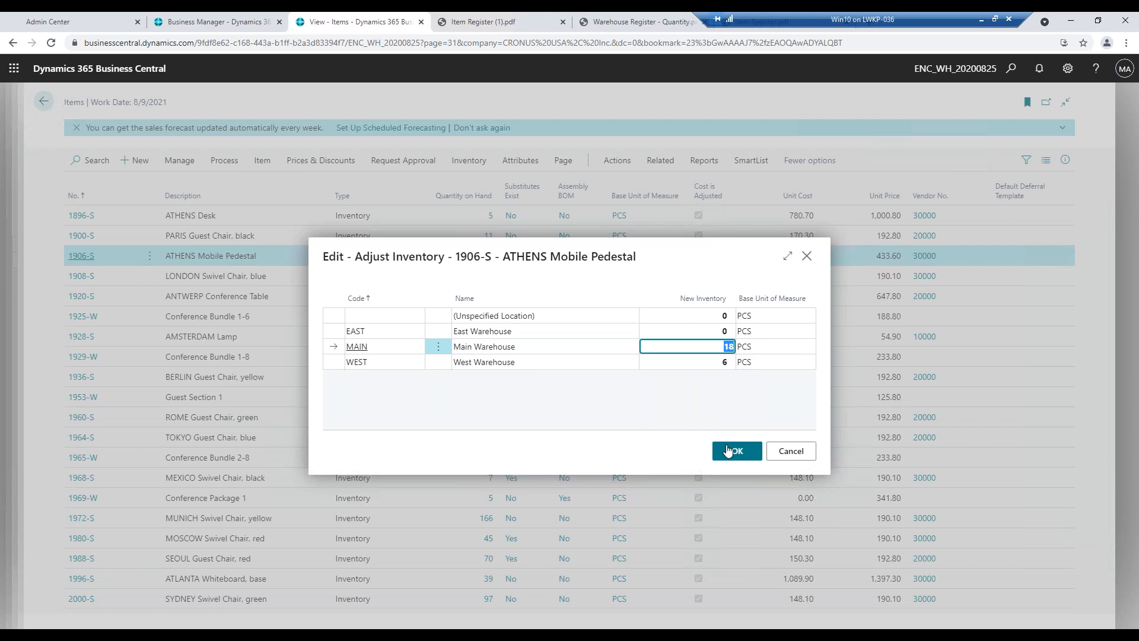
click(729, 451)
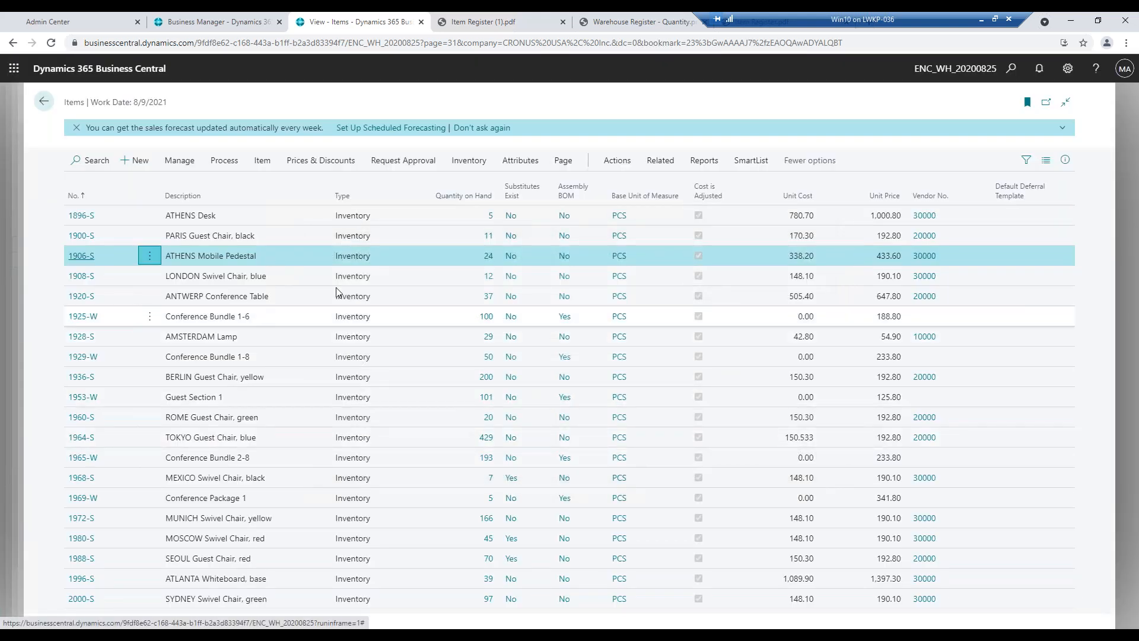
Review the item ledger entries behind item 1906-S's quantity on hand and return to the Items list.
click(495, 265)
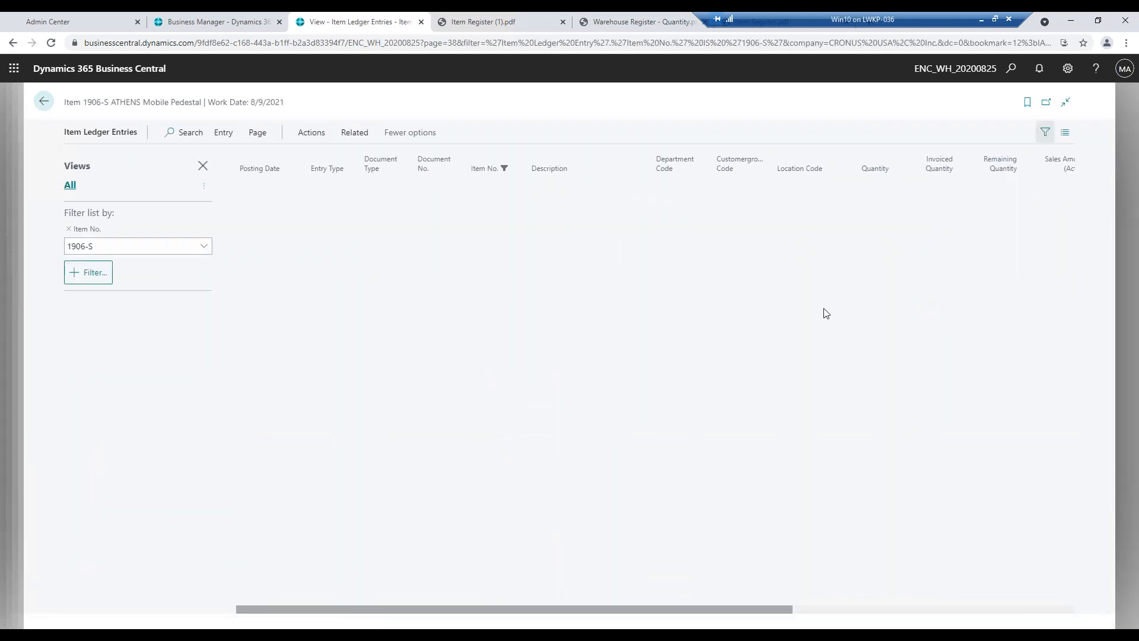
drag(531, 608, 274, 609)
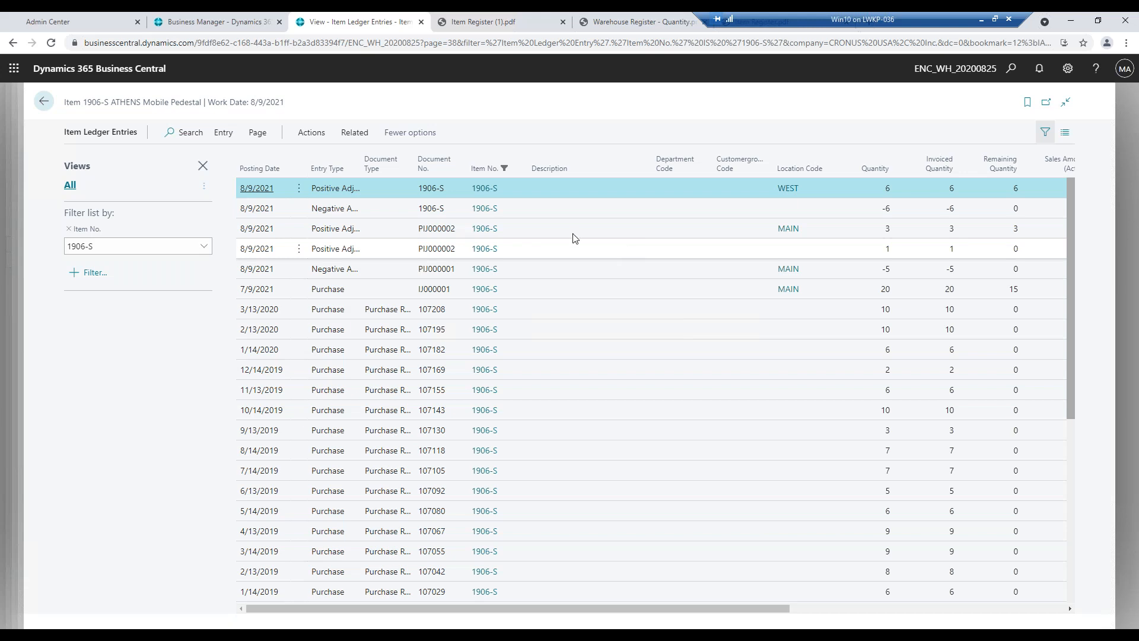
click(43, 102)
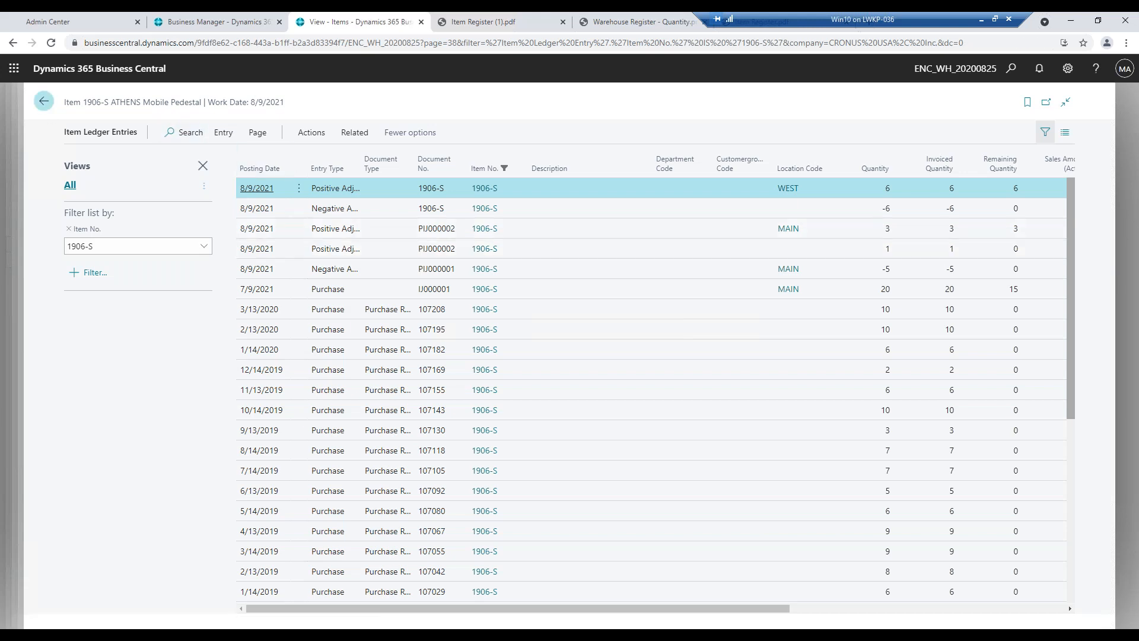
click(43, 101)
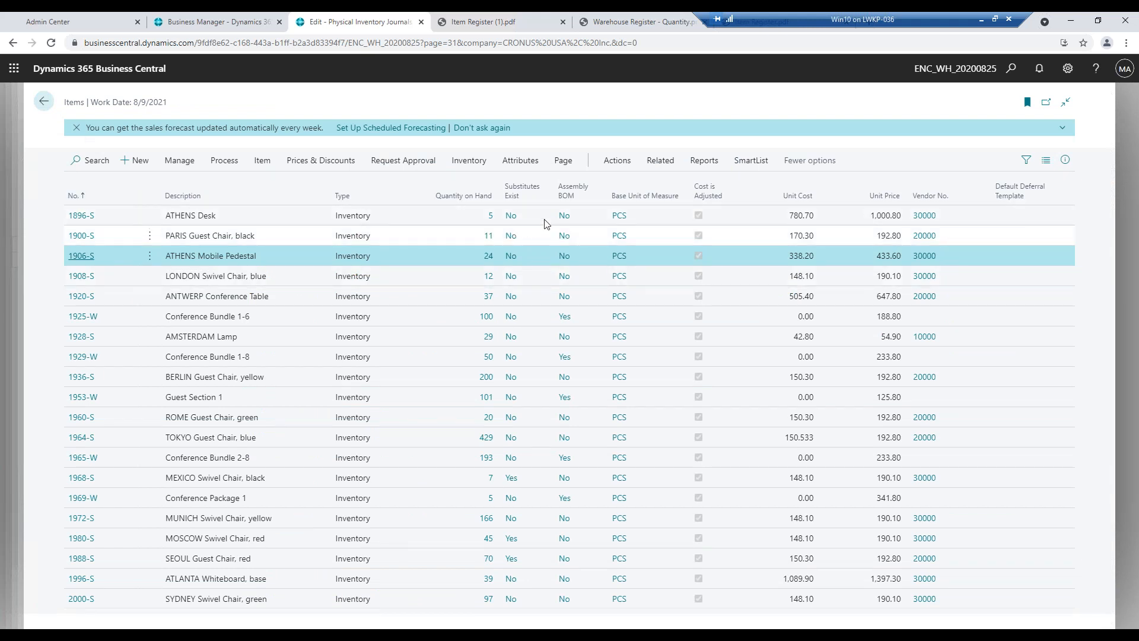
Check the Items by Location matrix for item 1906-S across all locations up to WEST, and return to the Items list.
click(654, 168)
click(105, 187)
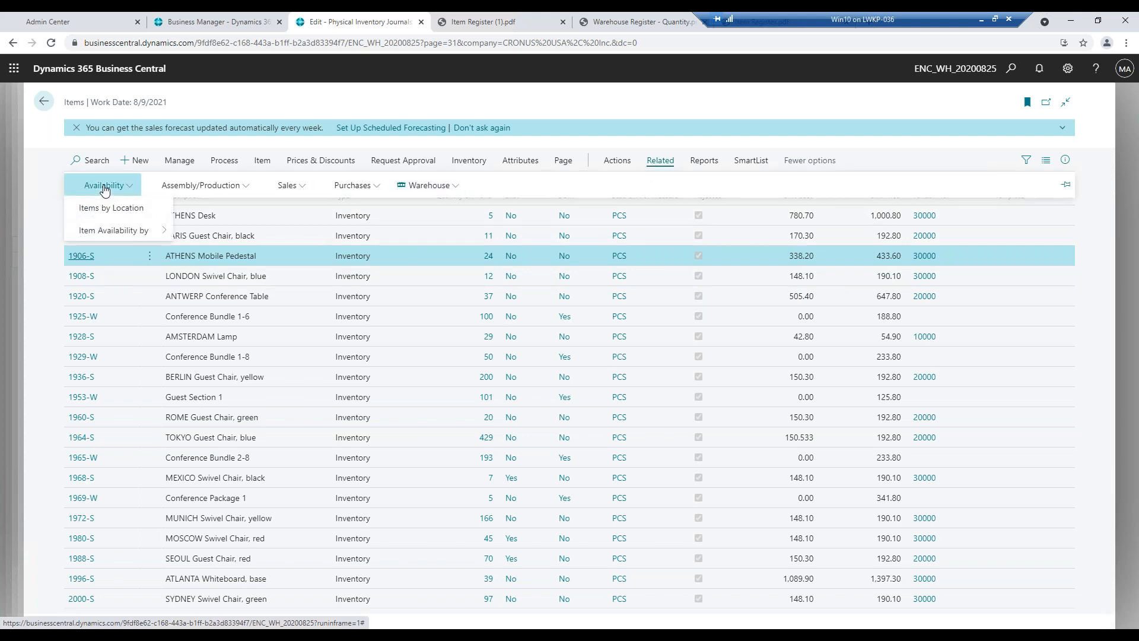
click(130, 217)
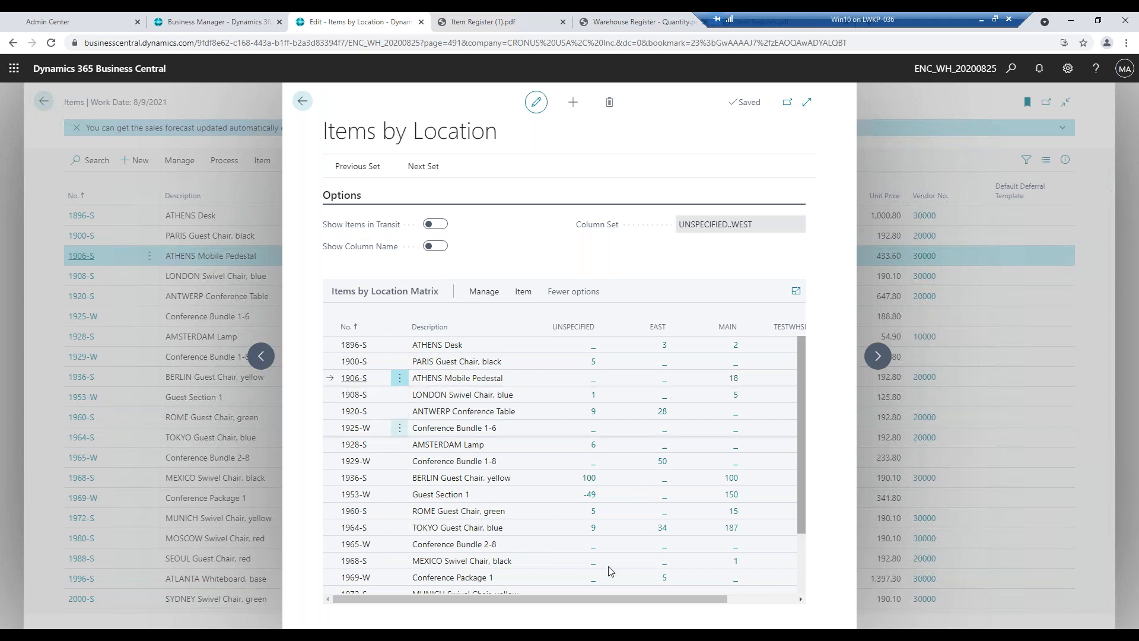
drag(642, 599, 714, 599)
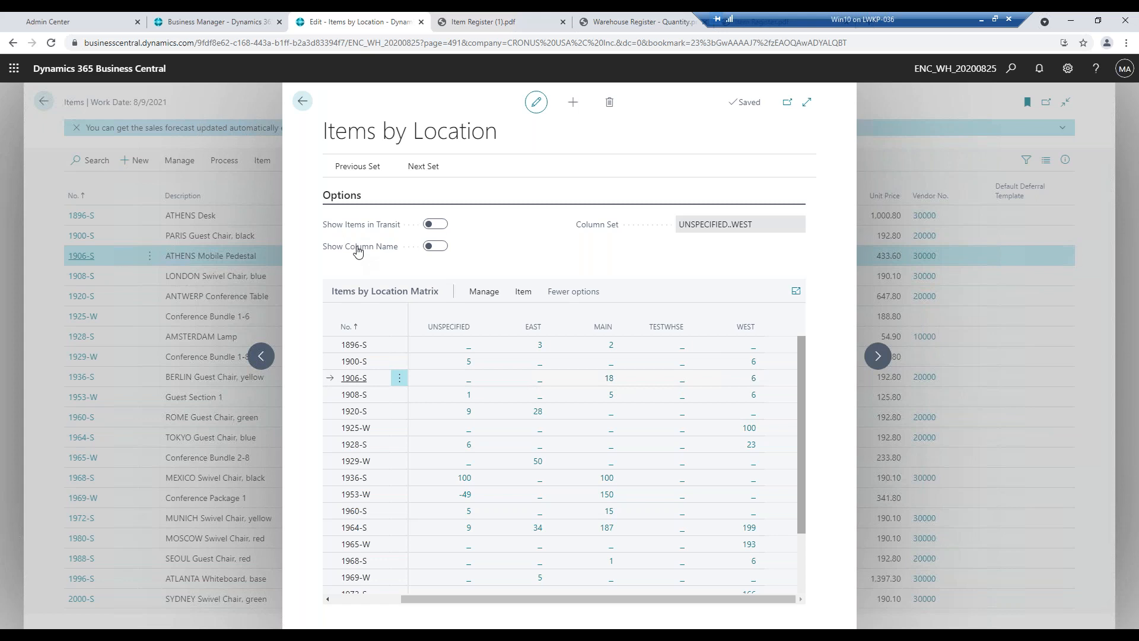
click(298, 102)
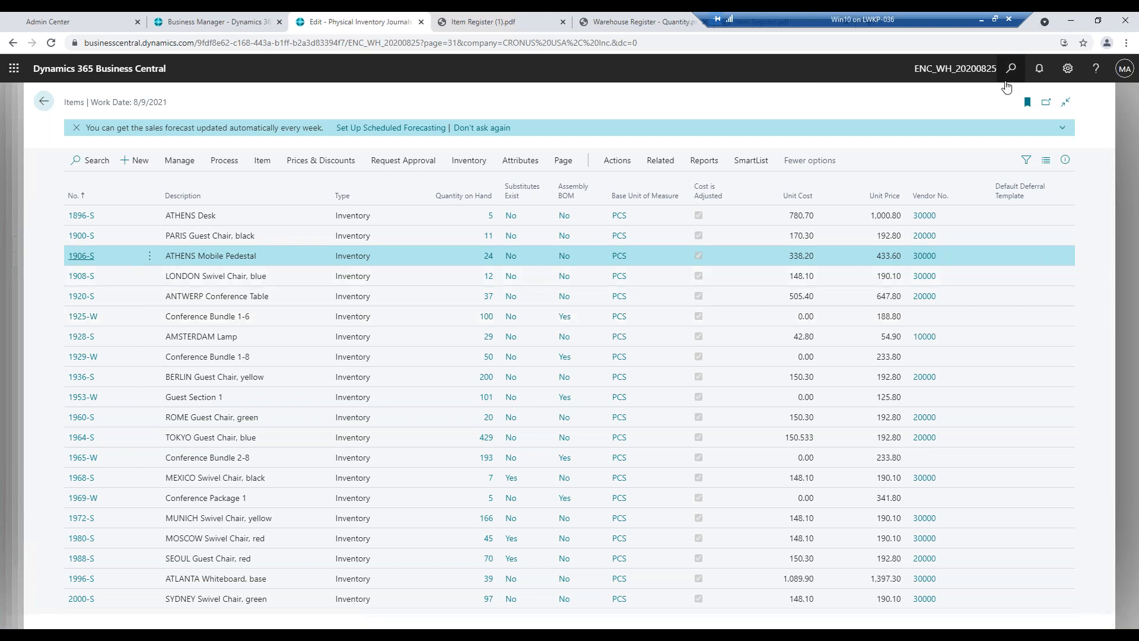
Search for the Item Journals and open them.
click(1004, 76)
text(item journa)
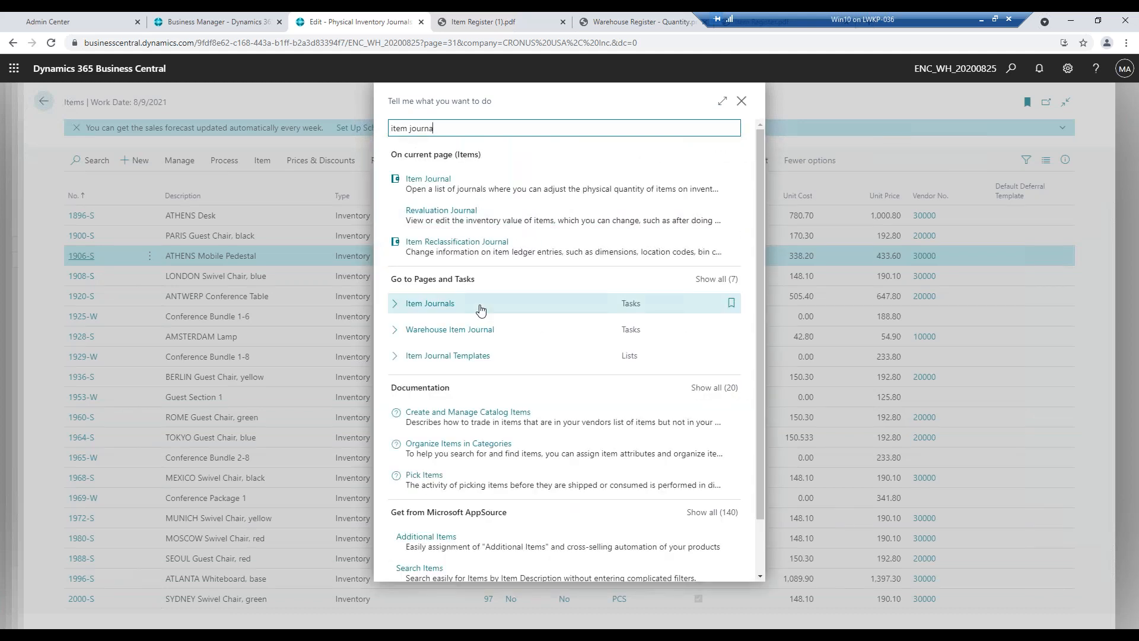
click(481, 308)
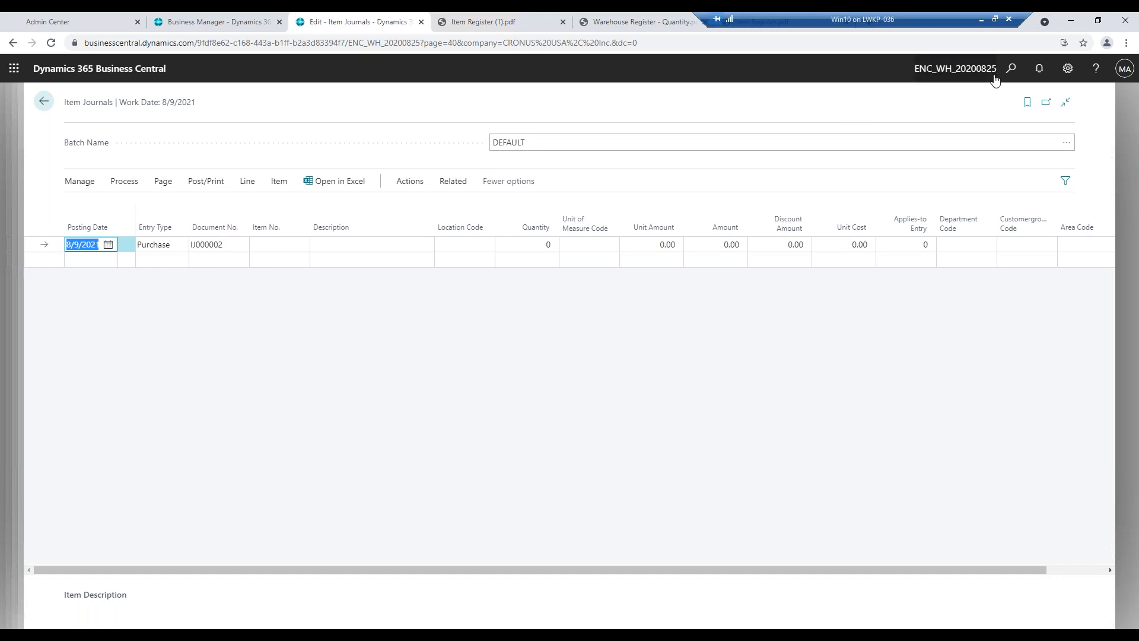
Delete the TESTWHSE location line of user ADMIN from the Warehouse Employees.
click(1011, 68)
text(warehouse em)
click(488, 240)
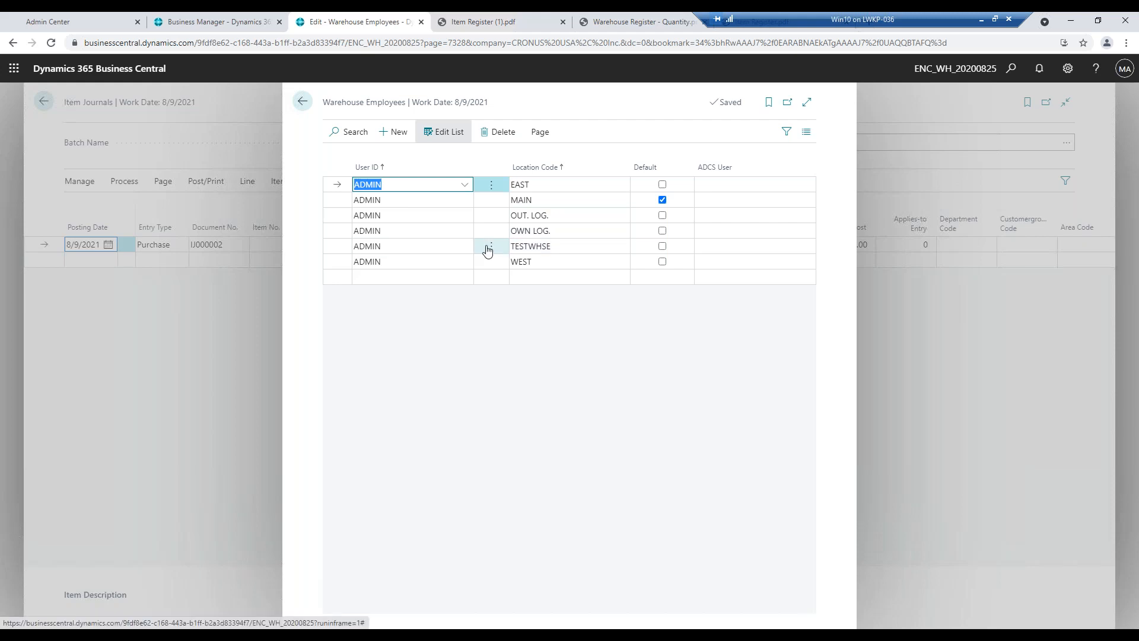
click(490, 248)
click(482, 265)
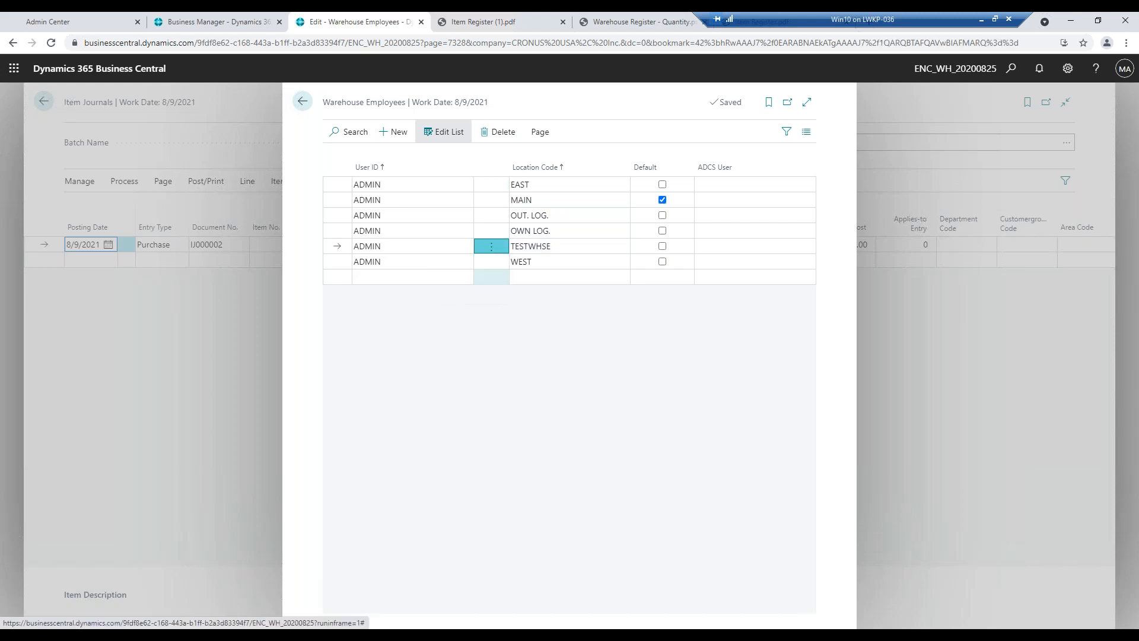
click(617, 386)
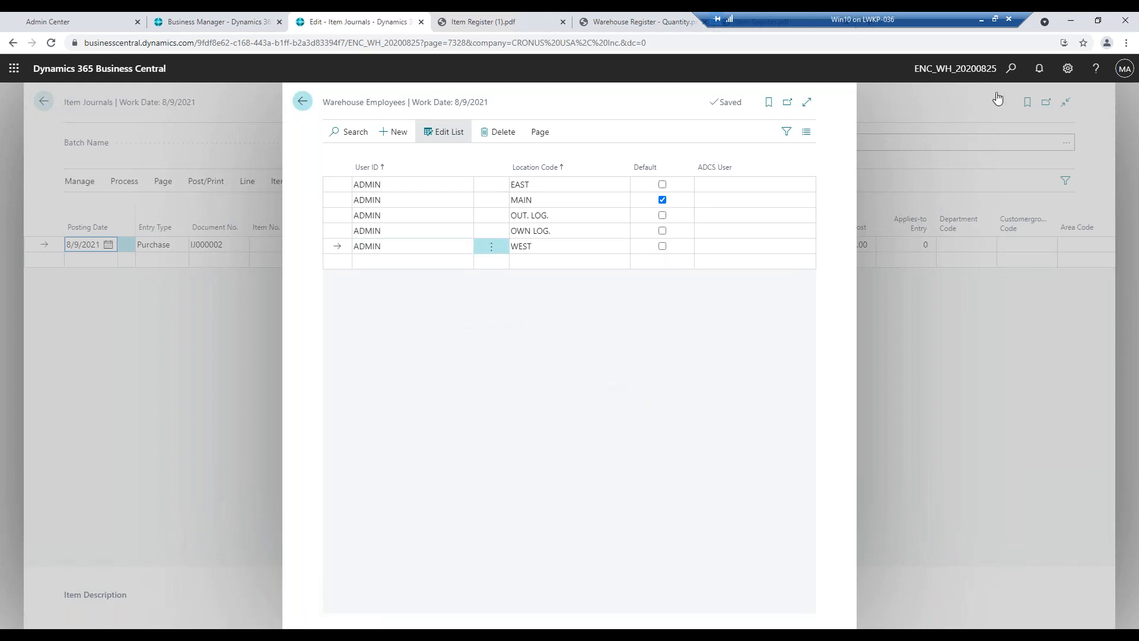
Try to open the Warehouse Item Journal and dismiss the message.
click(1011, 70)
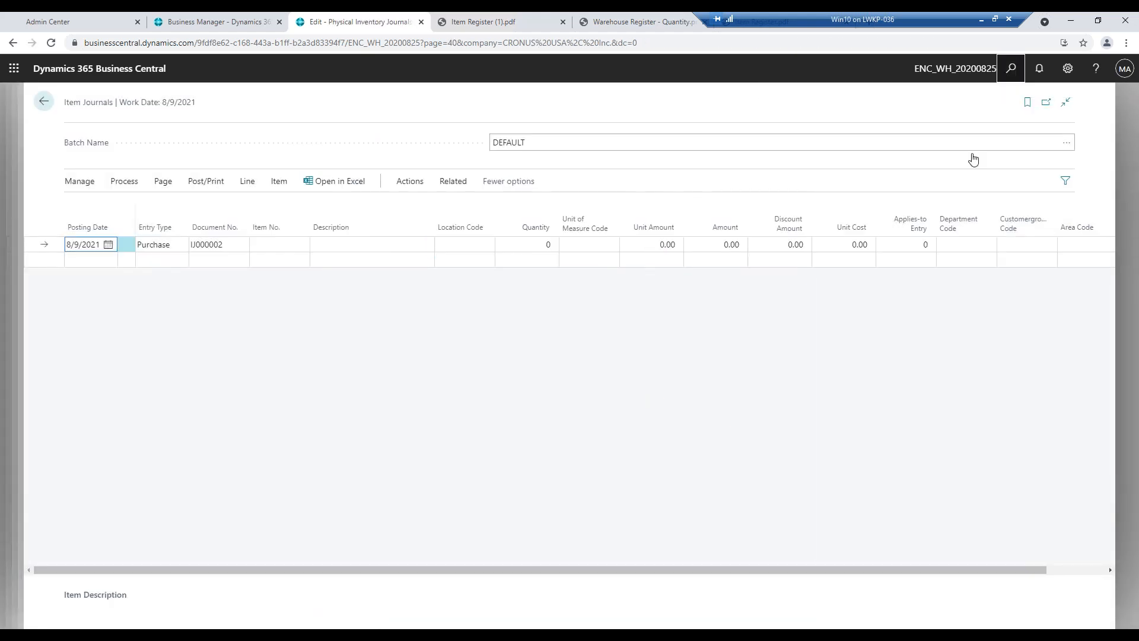
text(warehouse item)
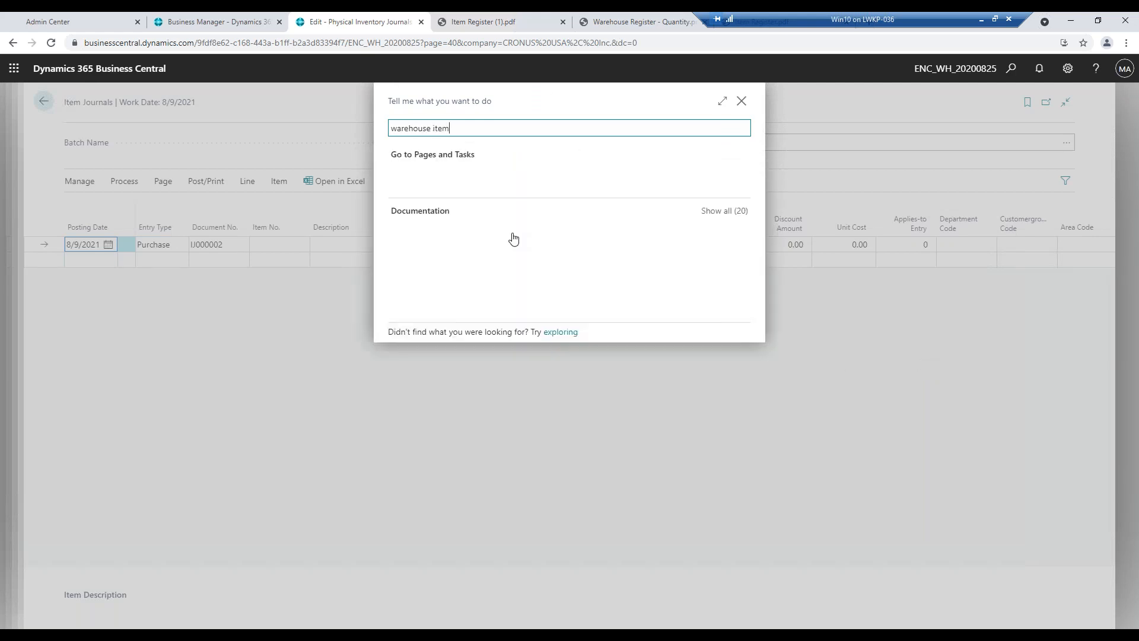
click(489, 241)
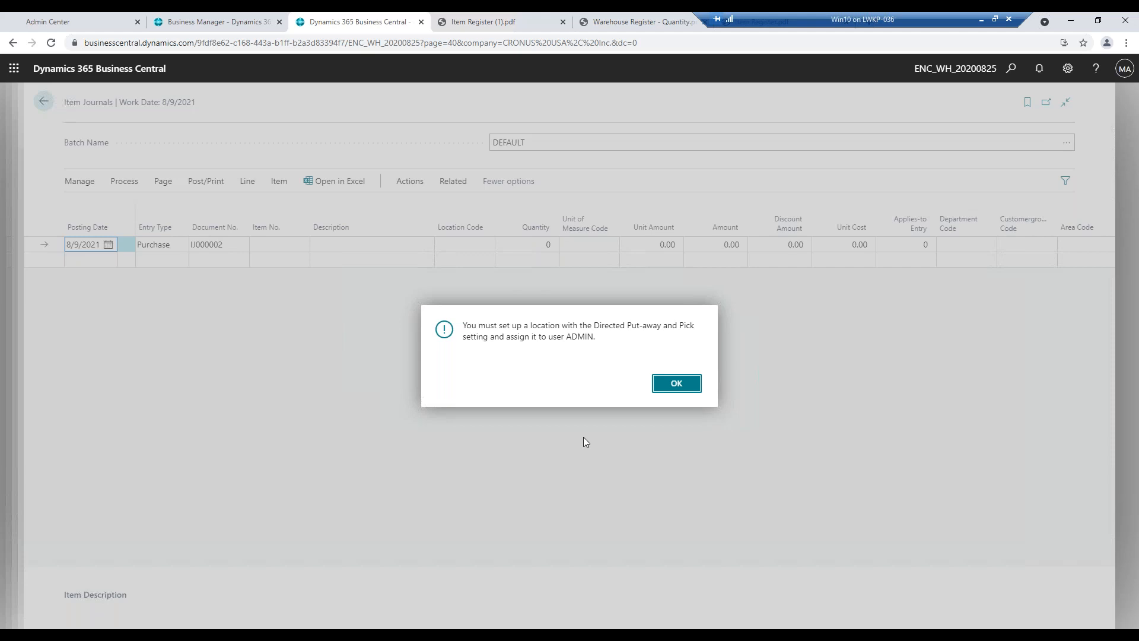
click(669, 392)
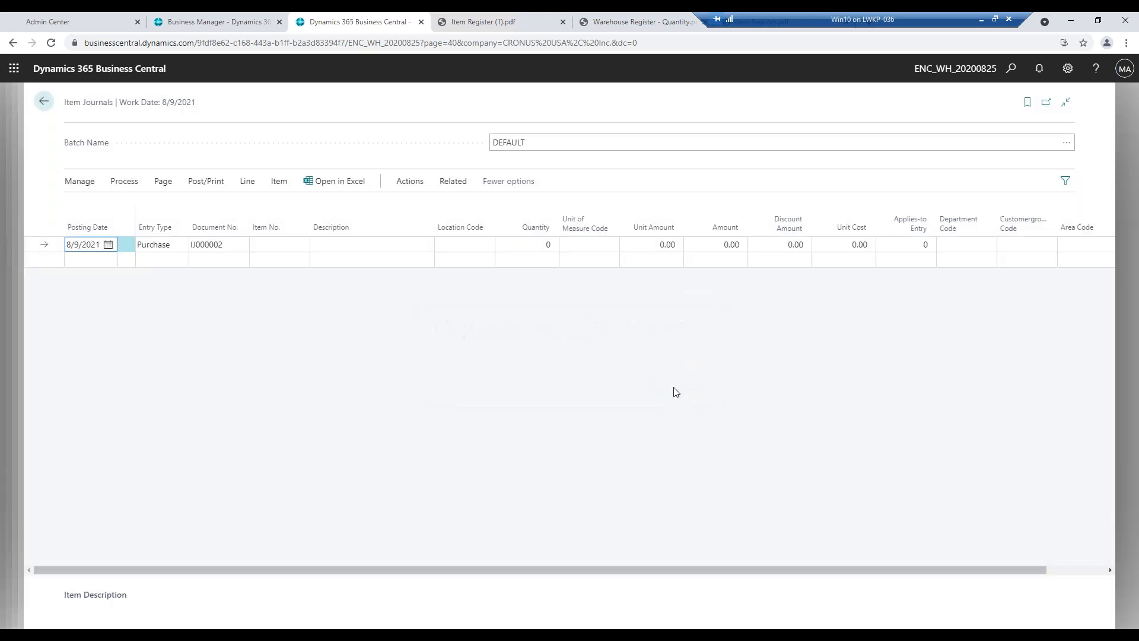
Add a Warehouse Employees line assigning user ADMIN to location TESTWHSE.
click(1001, 77)
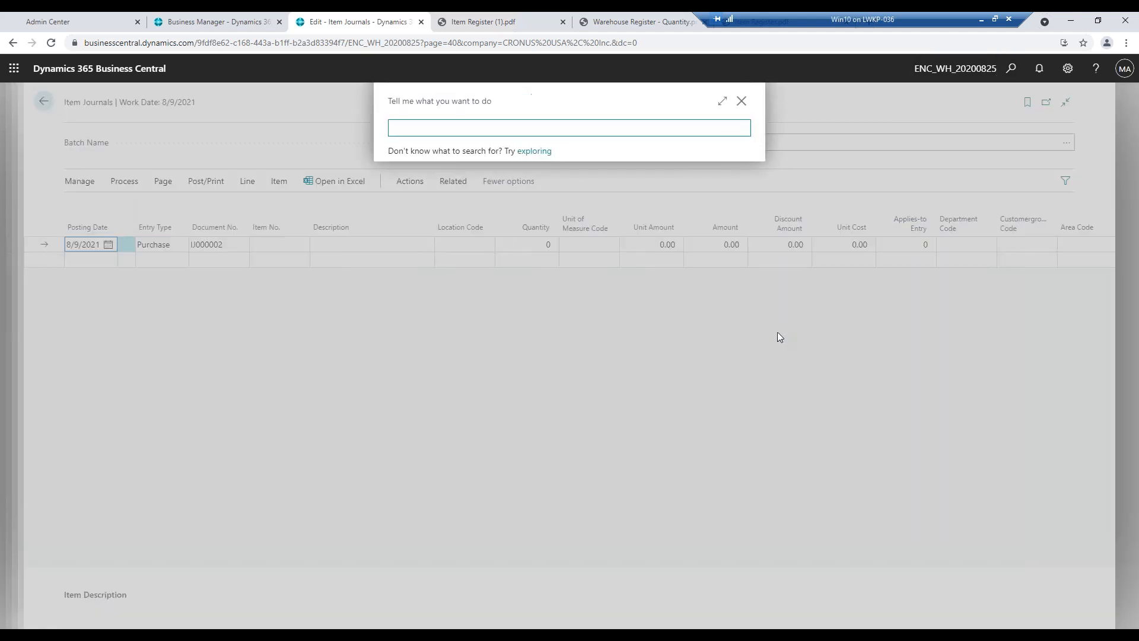
text(warehouse em)
click(453, 244)
click(443, 259)
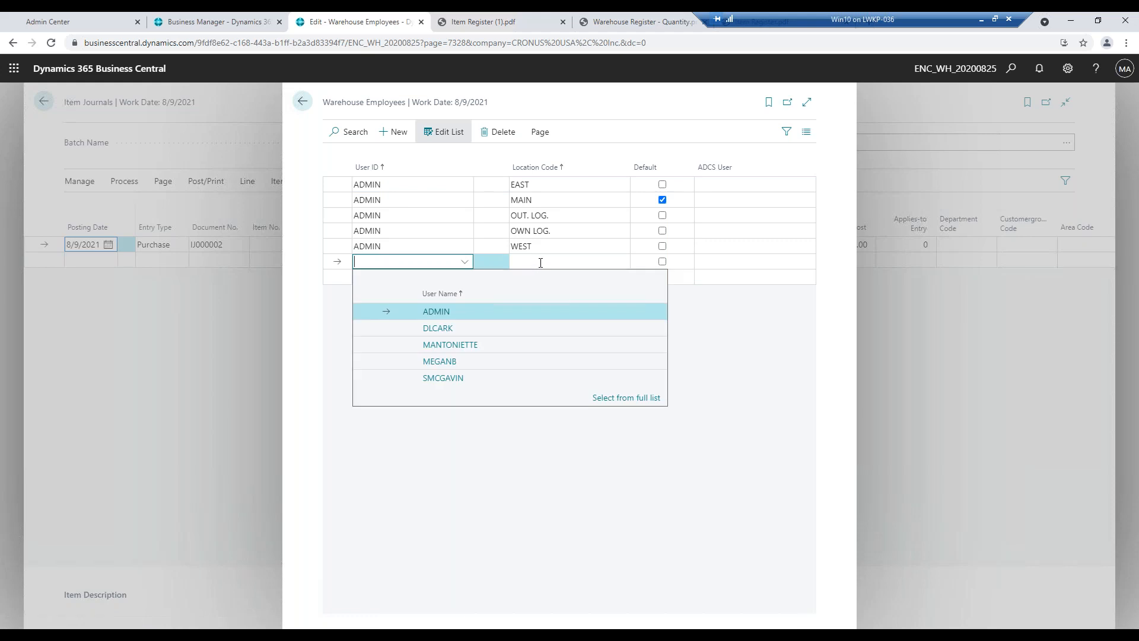
click(468, 310)
key(Tab)
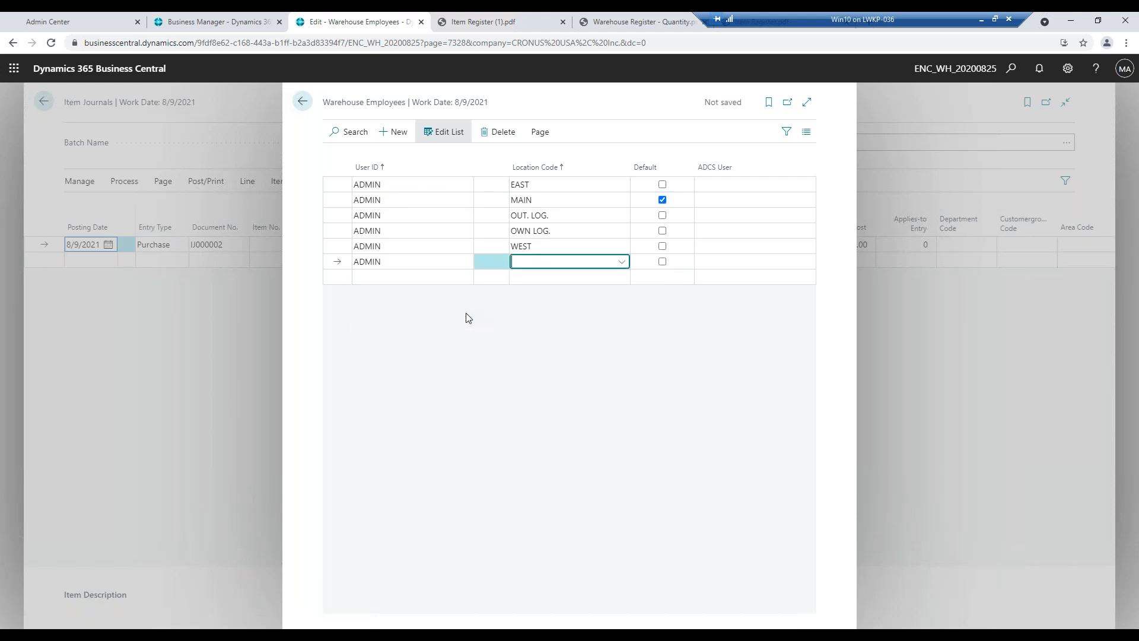
text(TEST)
key(Tab)
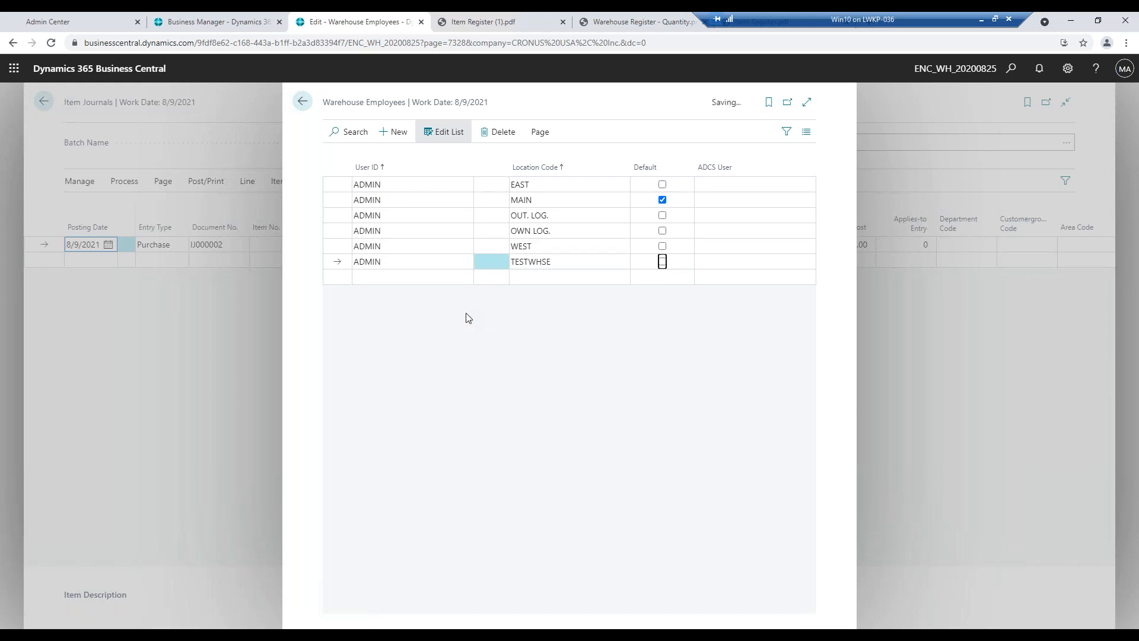
Return to the Item Journals and set the first line to entry type Positive Adjmt. with item 1906-S, ATHENS Mobile Pedestal.
click(301, 101)
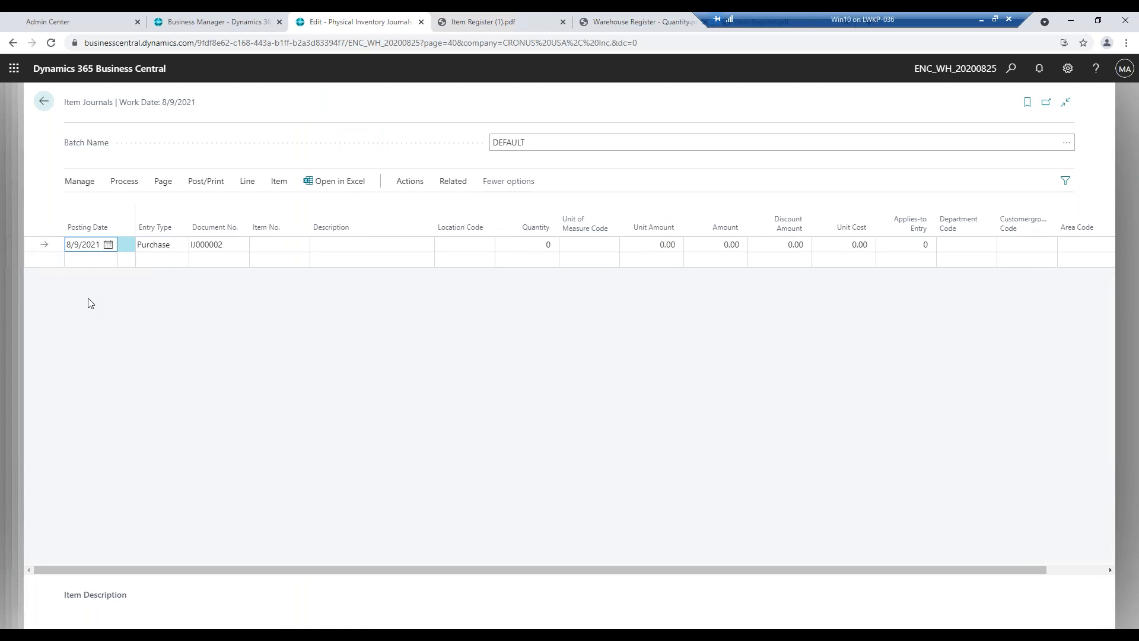
click(178, 248)
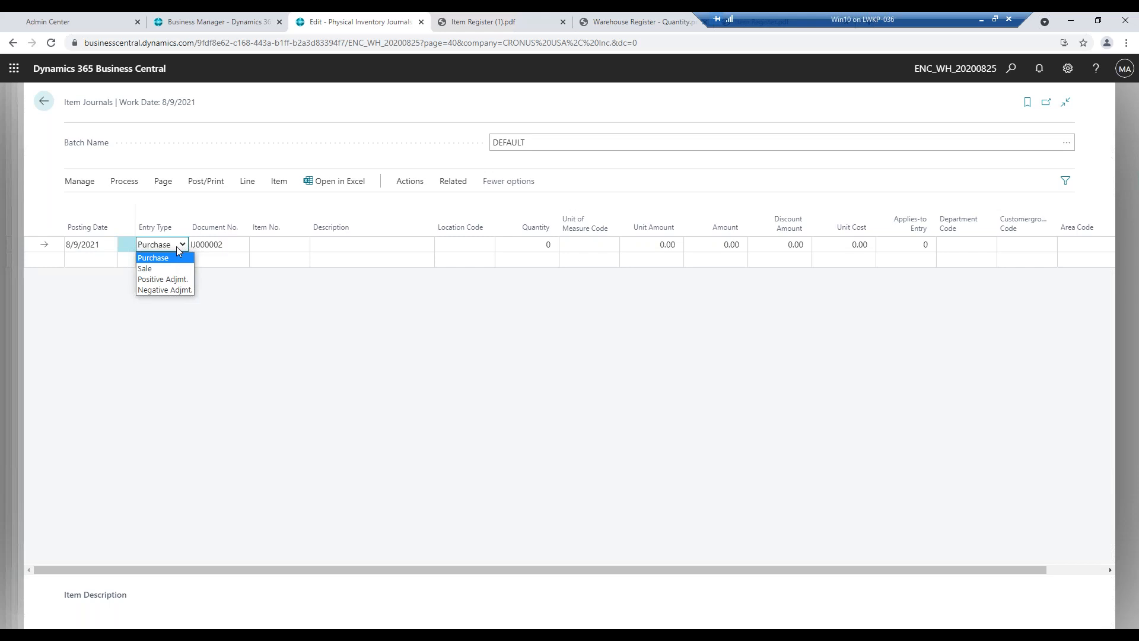
click(164, 279)
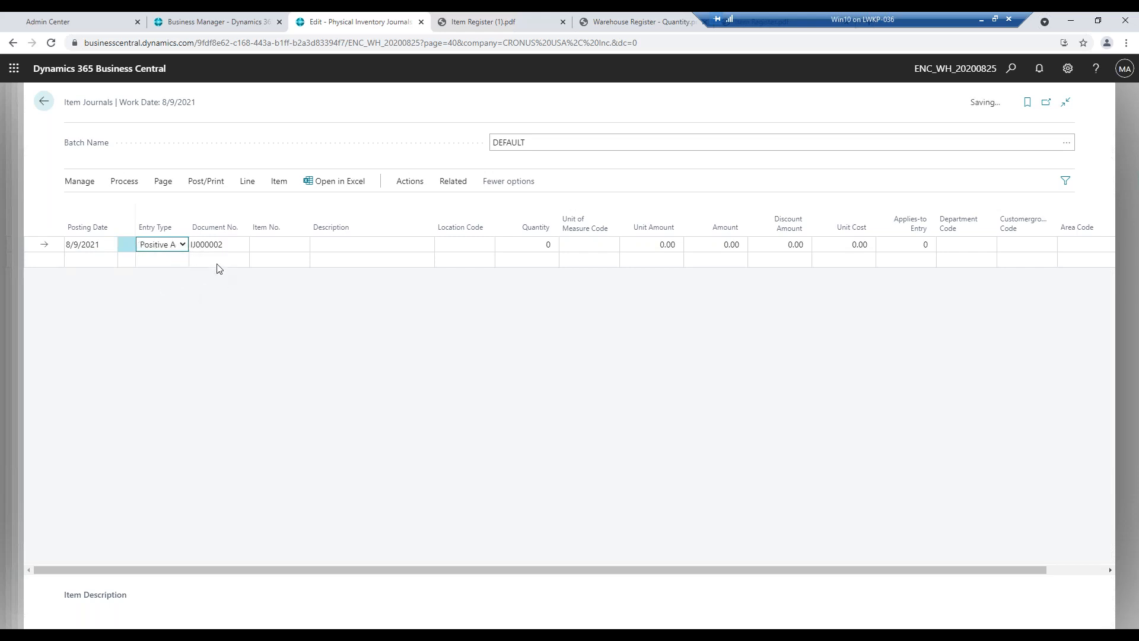
key(Tab)
click(290, 246)
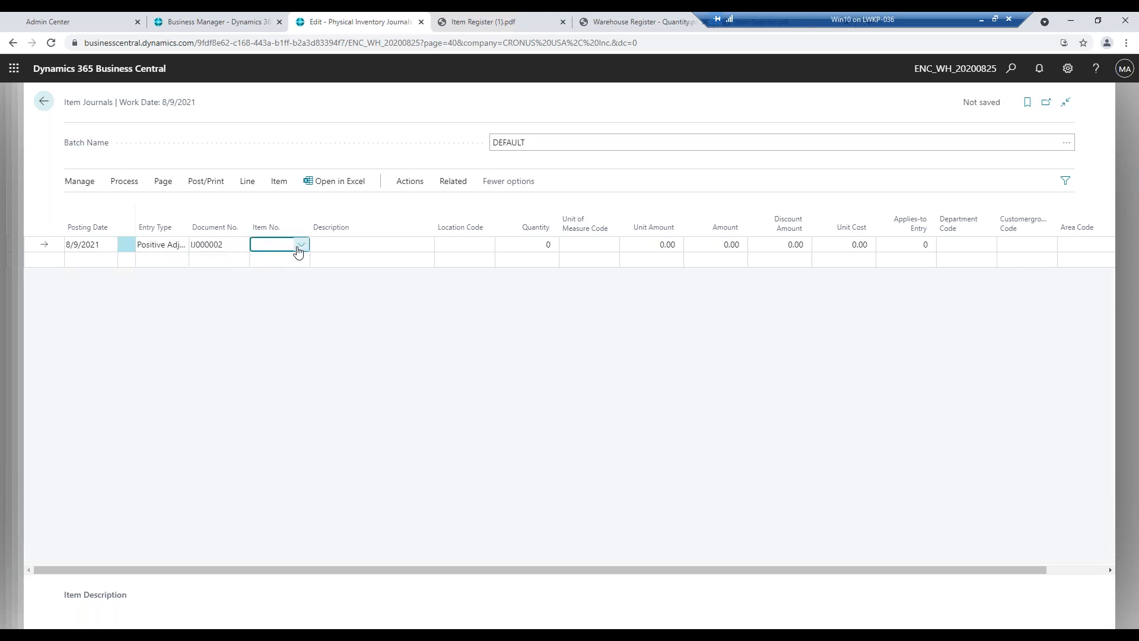
click(300, 246)
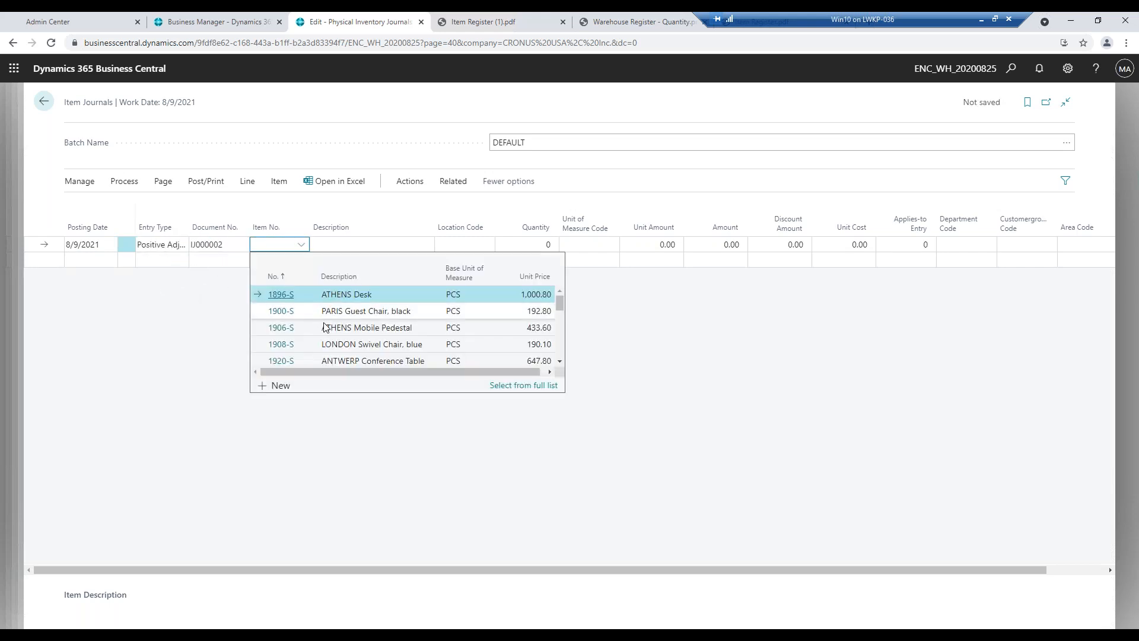
click(358, 328)
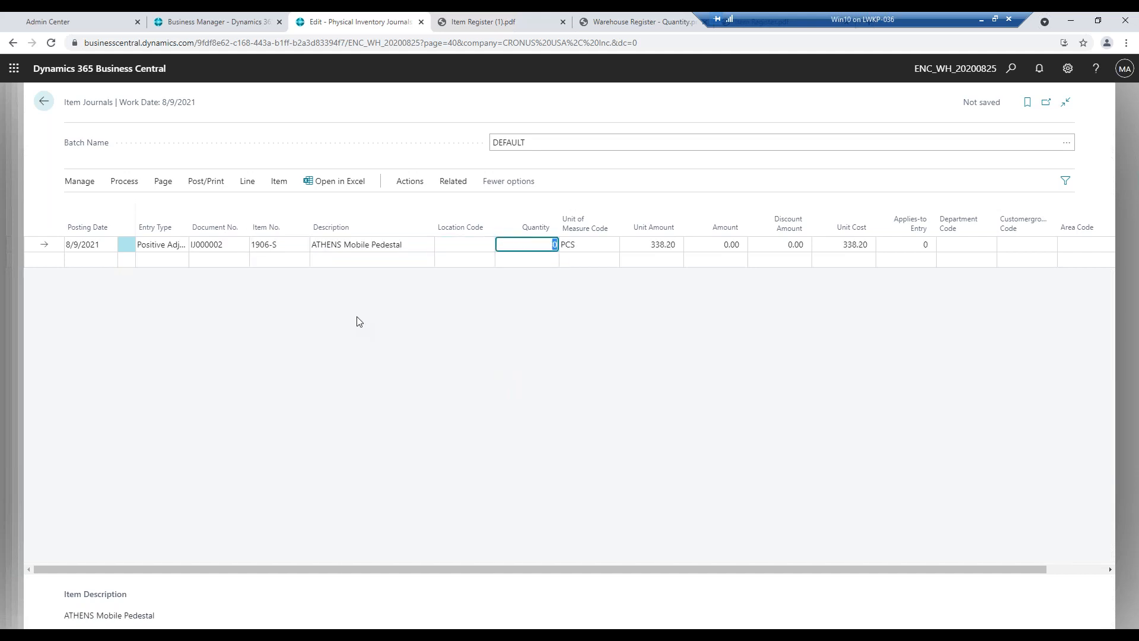
Enter quantity 5 and location code EAST on the 1906-S journal line.
key(Tab)
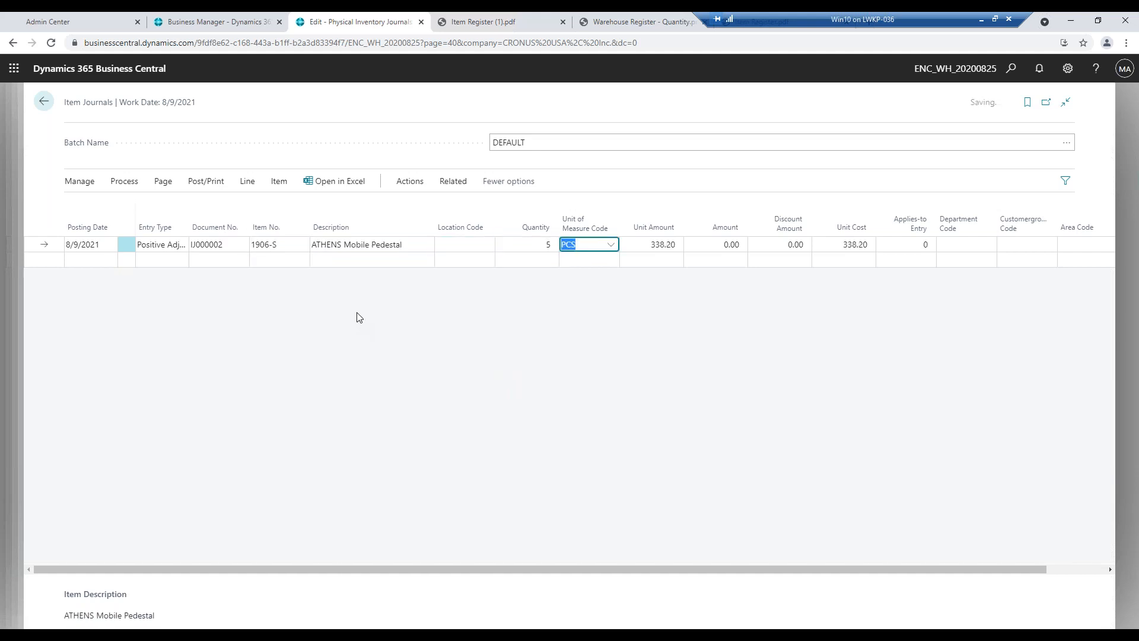
click(473, 244)
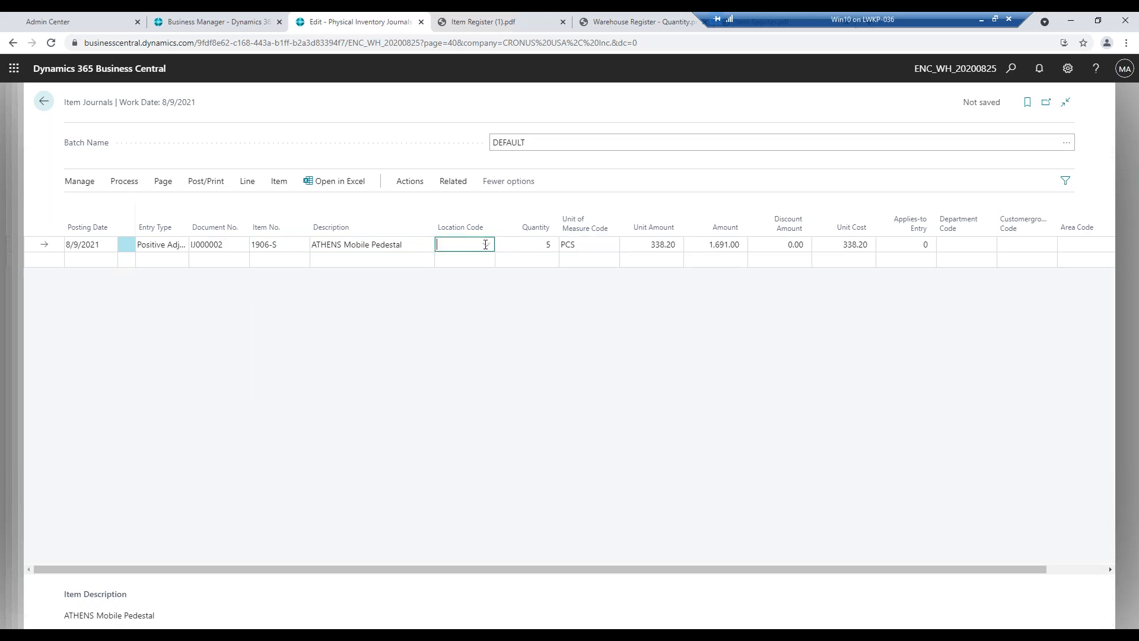
click(491, 294)
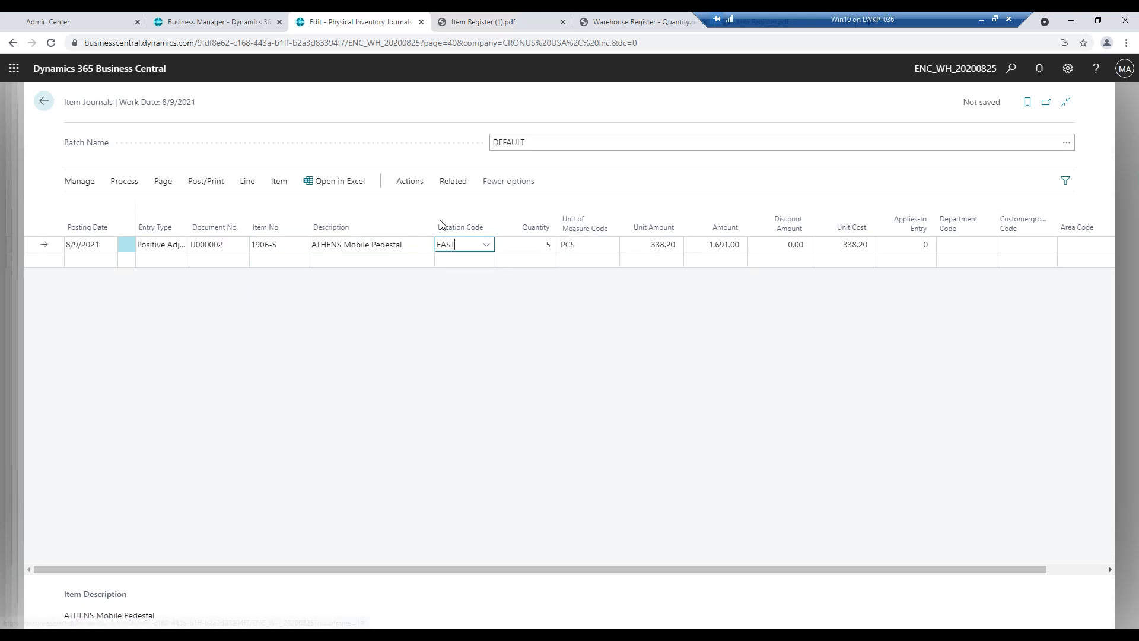
key(Tab)
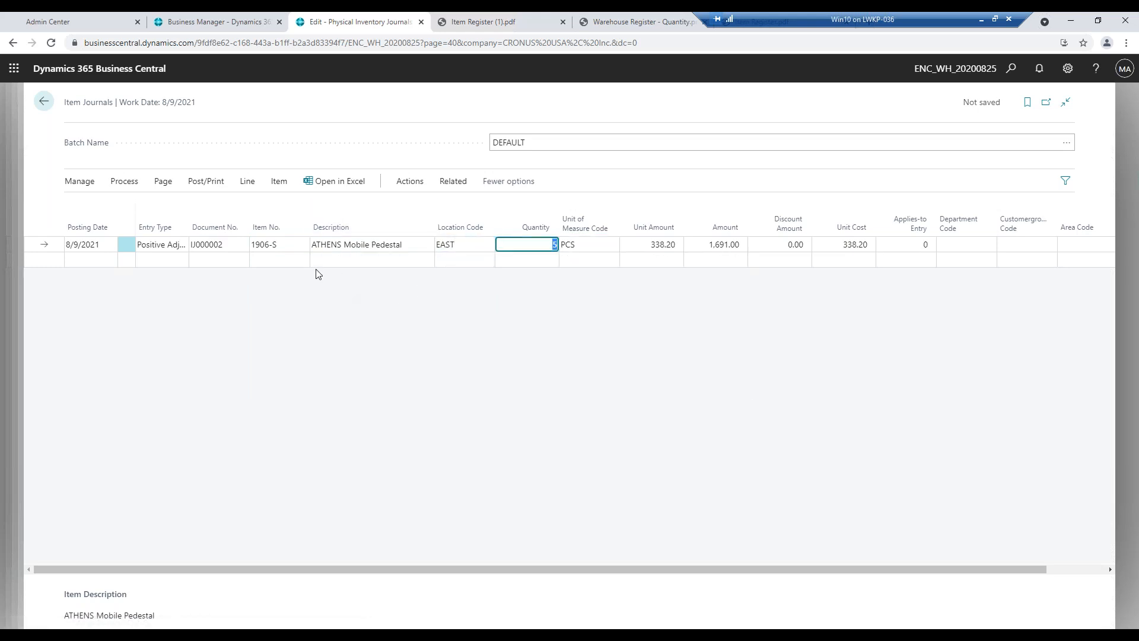
Add a second journal line for item 1968-S, MEXICO Swivel Chair, black, at location WEST.
click(93, 265)
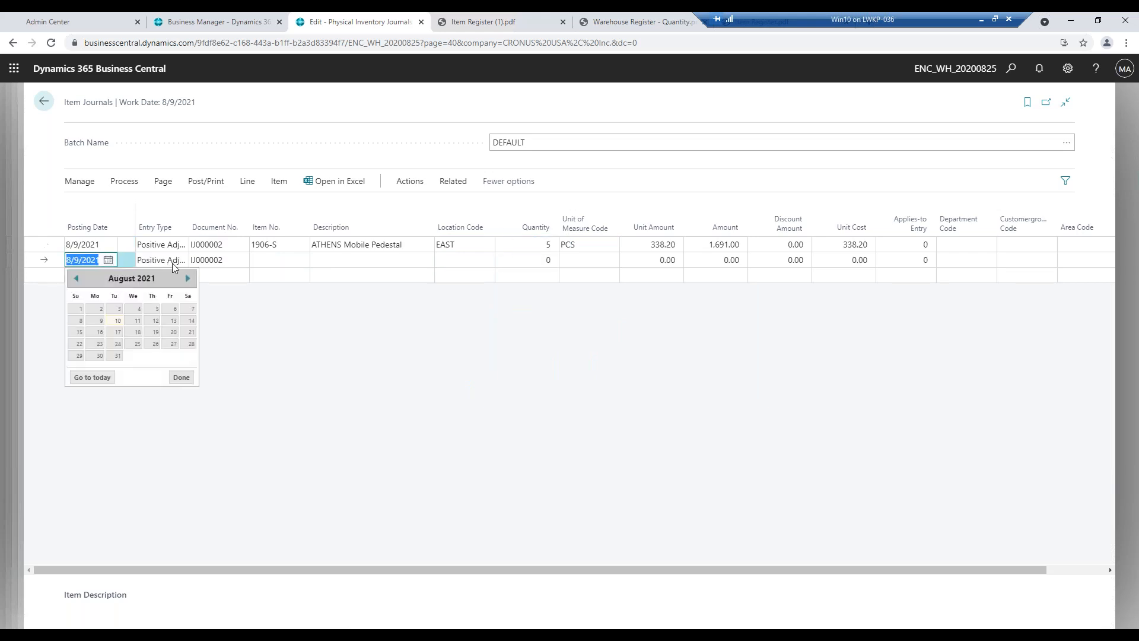
click(293, 265)
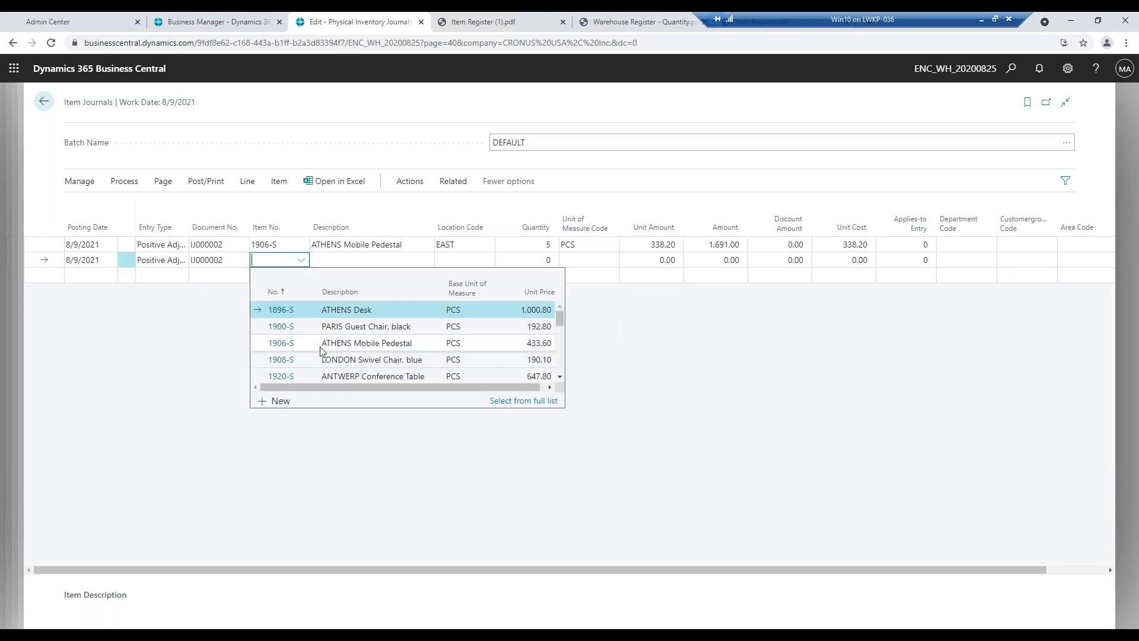
scroll(320, 344, down, 2)
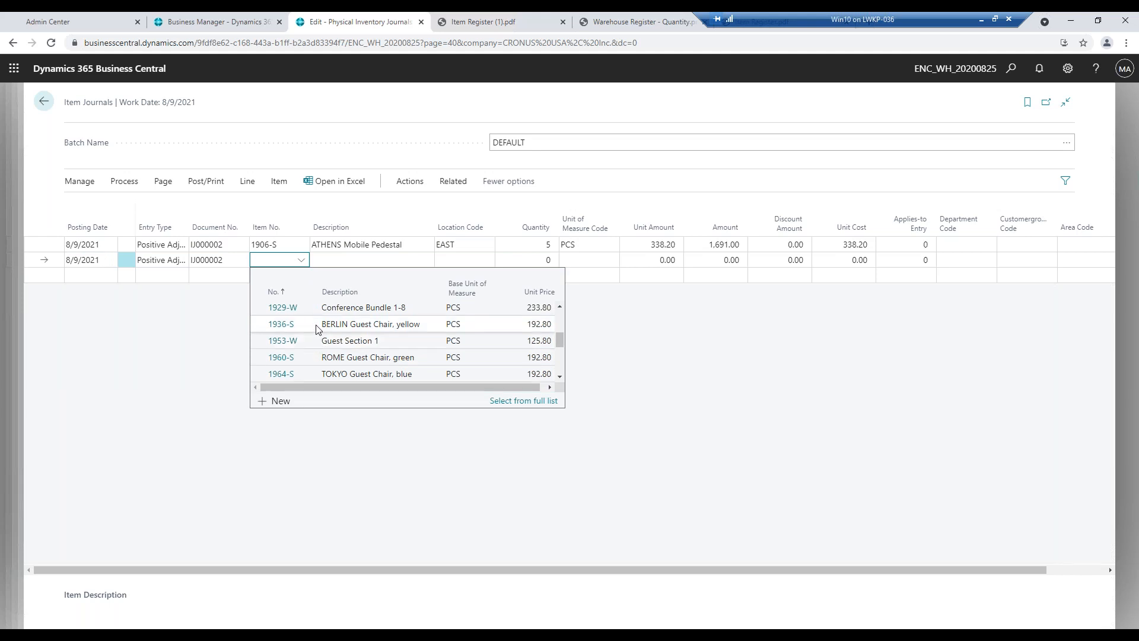
scroll(317, 343, down, 1)
click(321, 349)
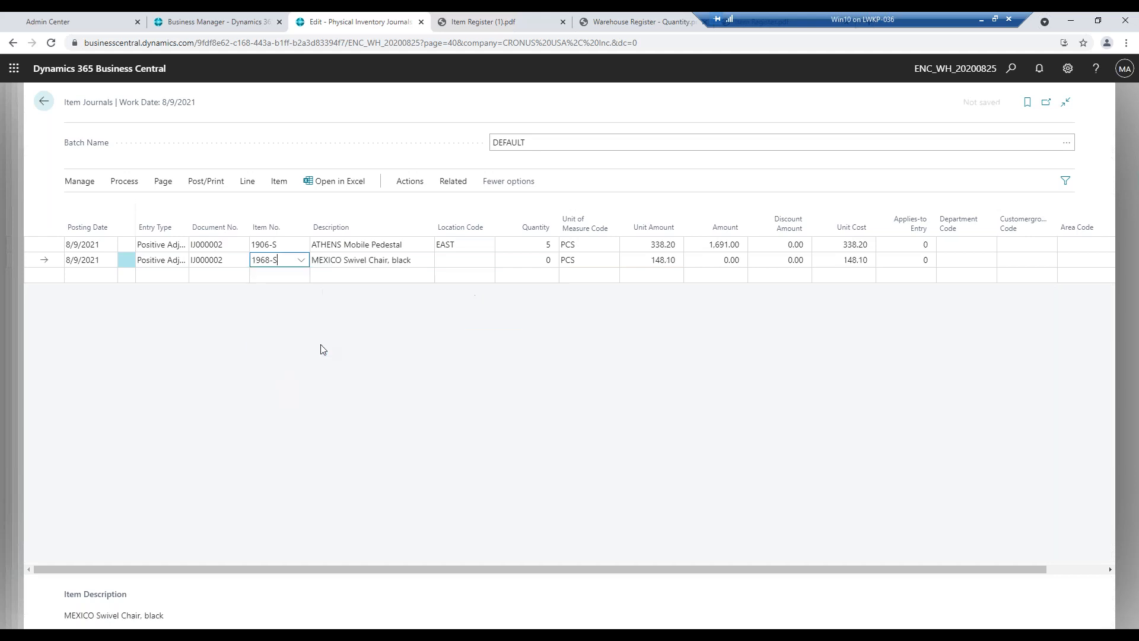
key(Return)
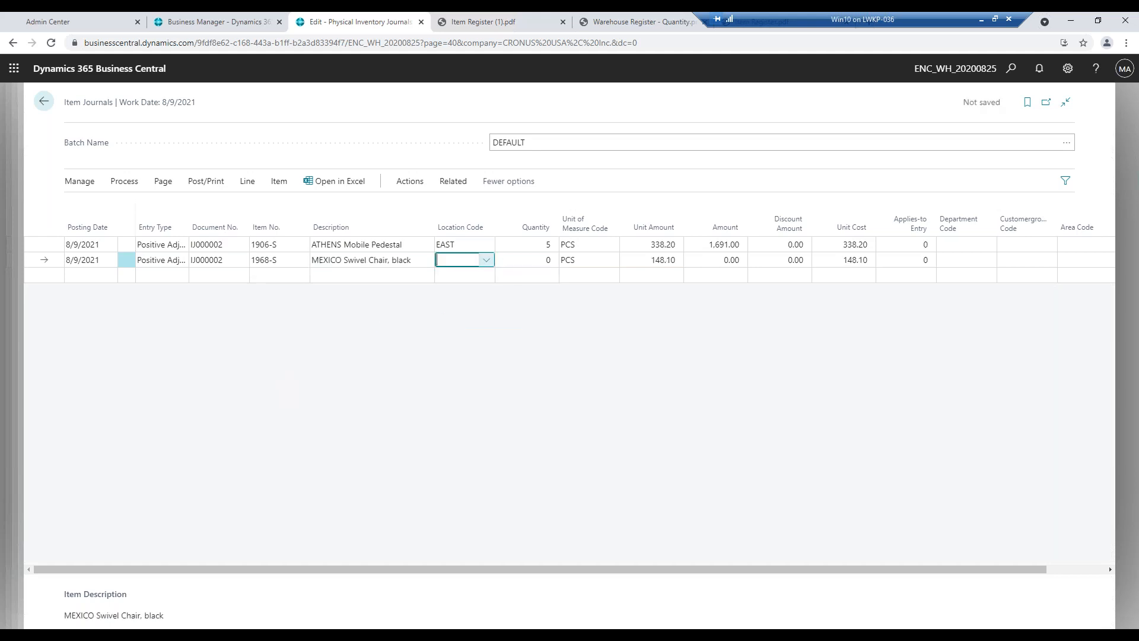
click(486, 260)
scroll(499, 363, down, 1)
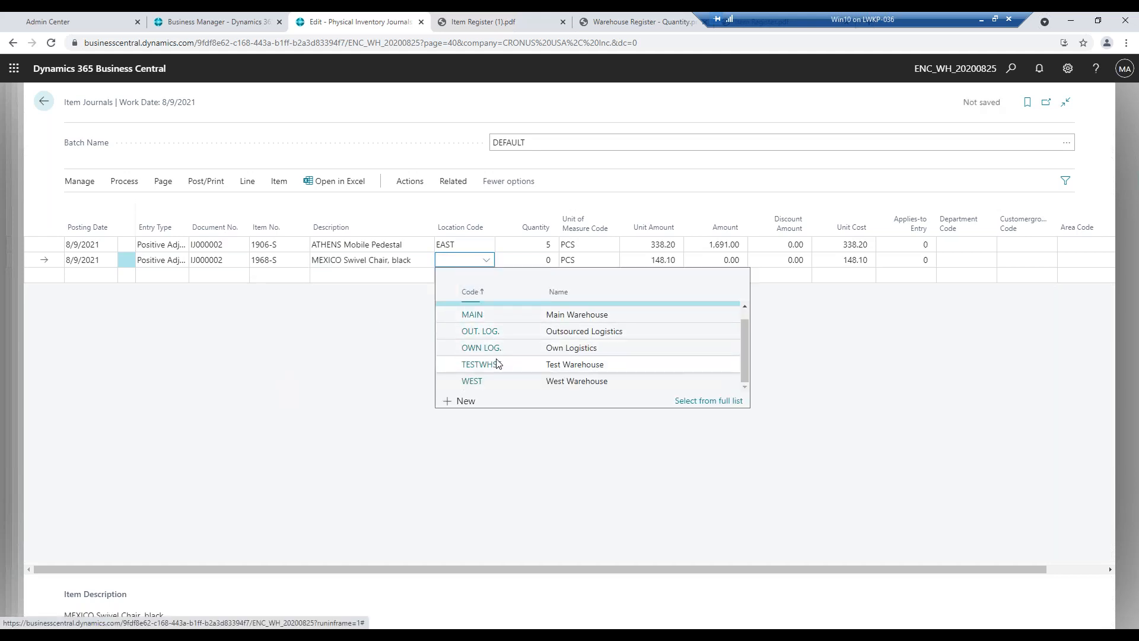
click(501, 380)
key(Tab)
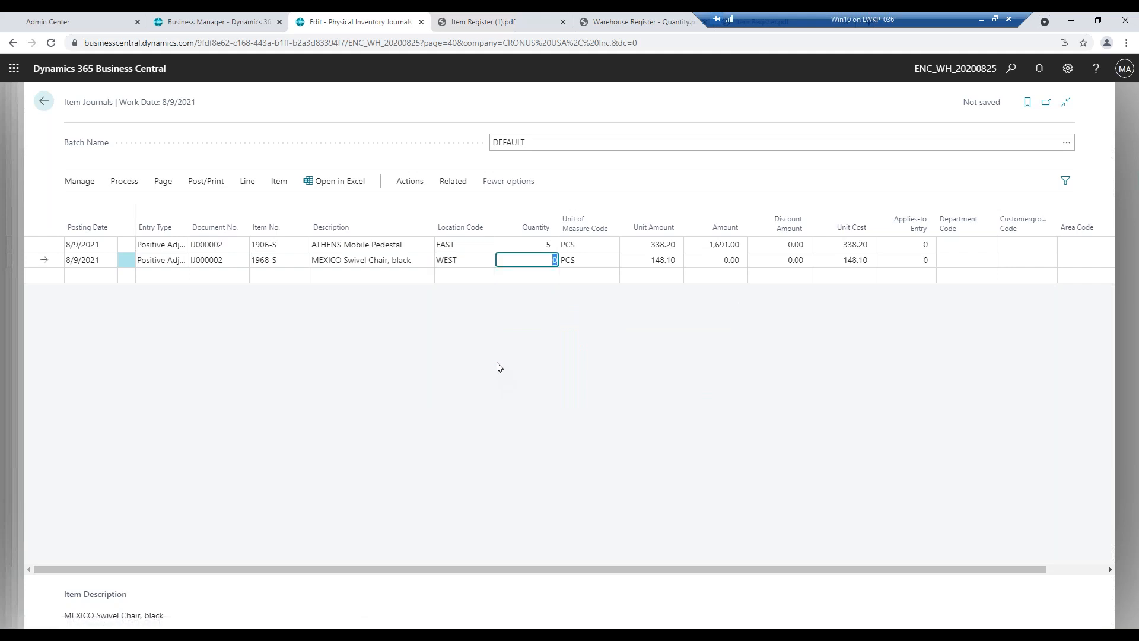
Try quantities of -7 and -2 on the 1968-S journal line.
key(Tab)
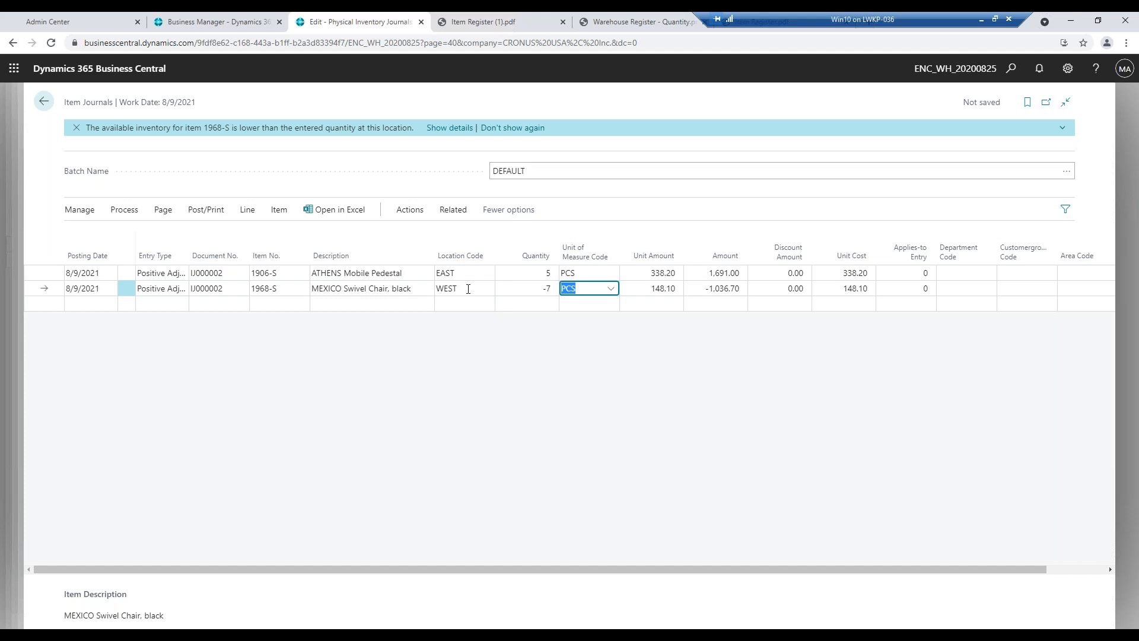
click(534, 288)
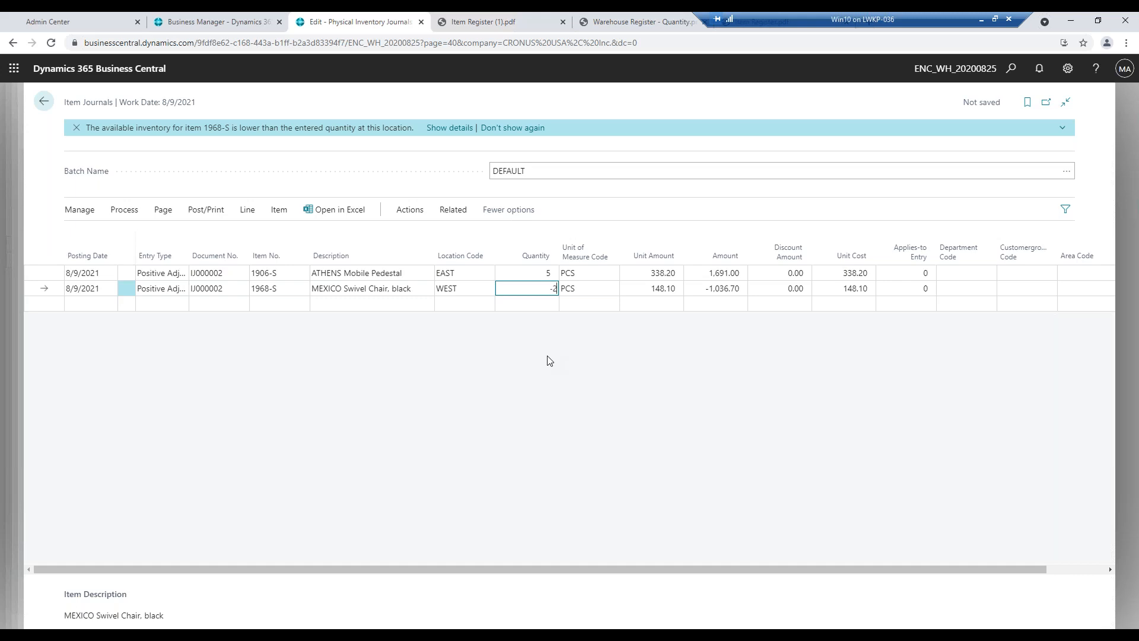
key(Tab)
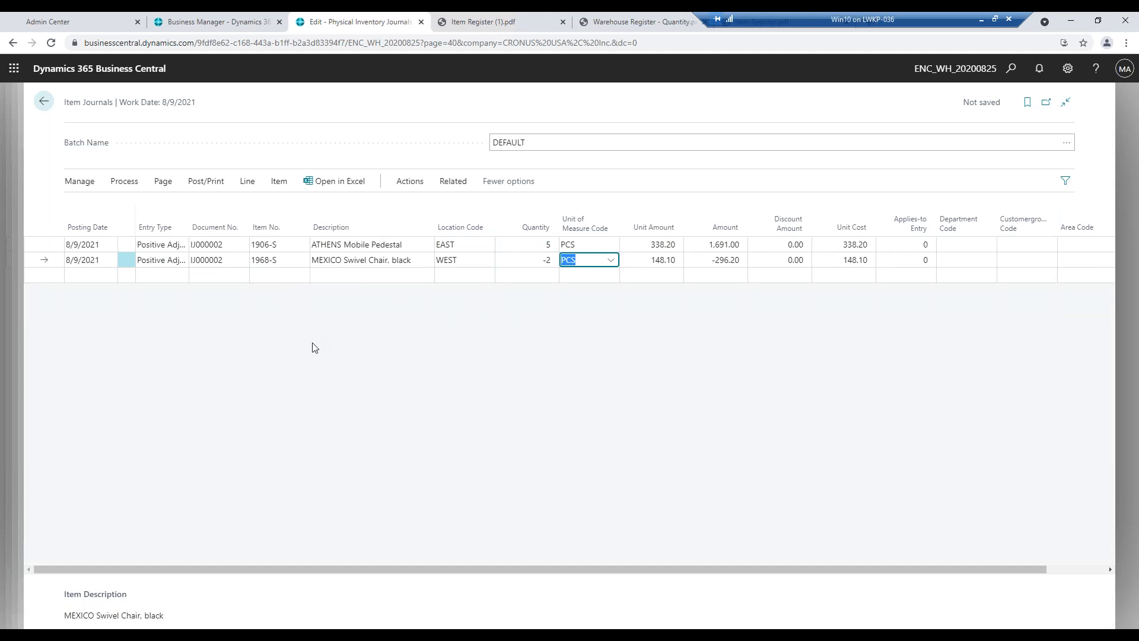
Change the 1968-S line's entry type to Negative Adjmt. and its quantity to 2.
click(476, 277)
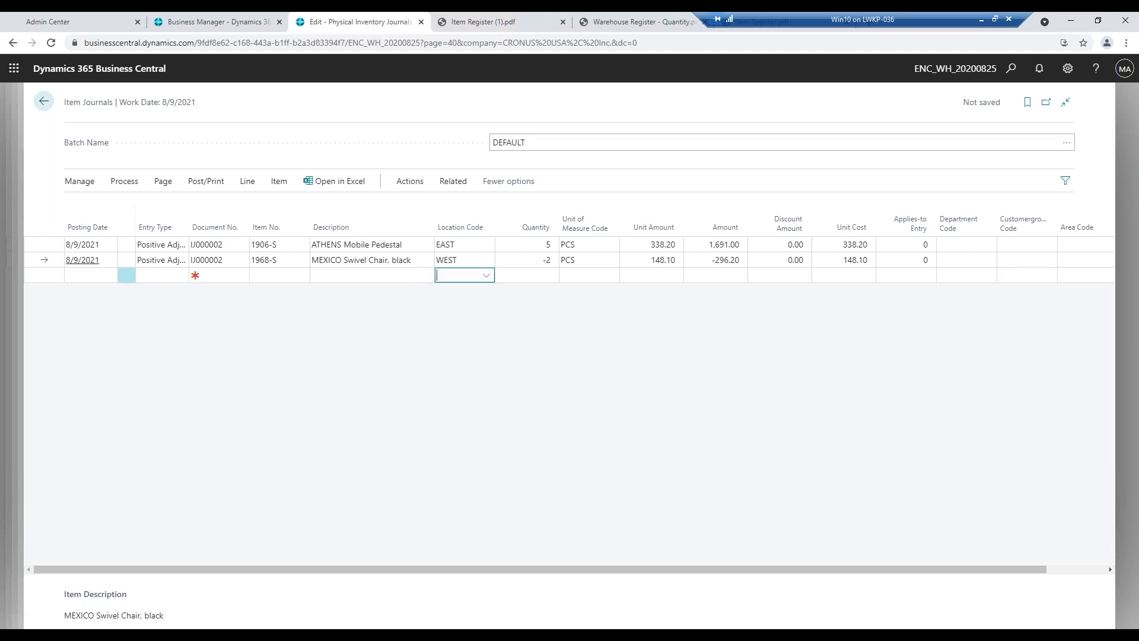
click(468, 263)
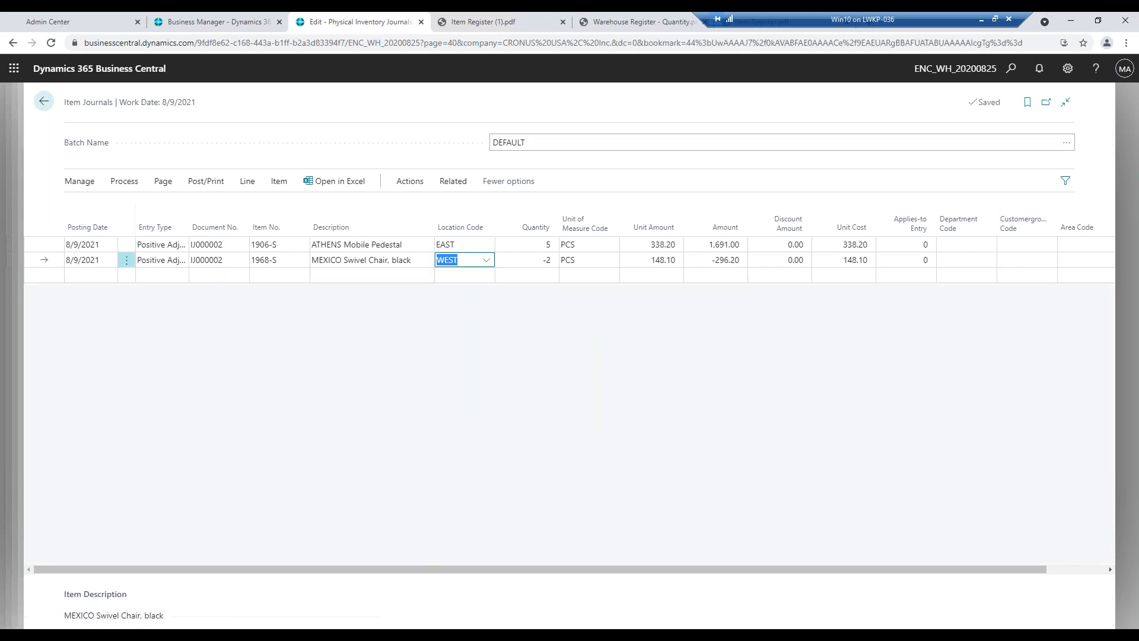
click(161, 259)
click(164, 304)
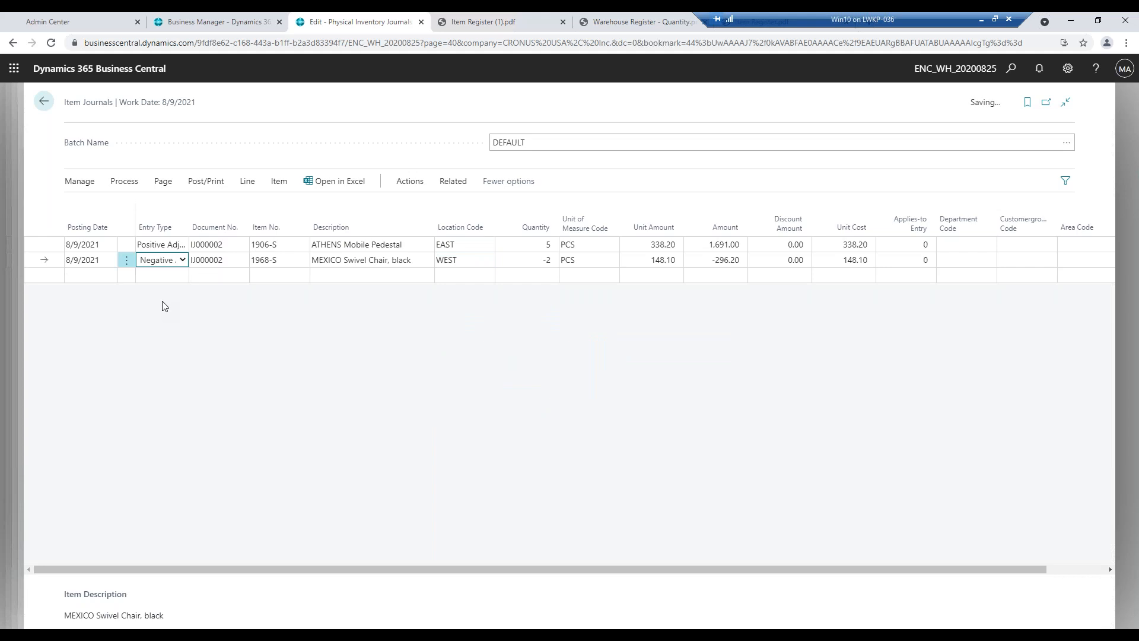
key(Tab)
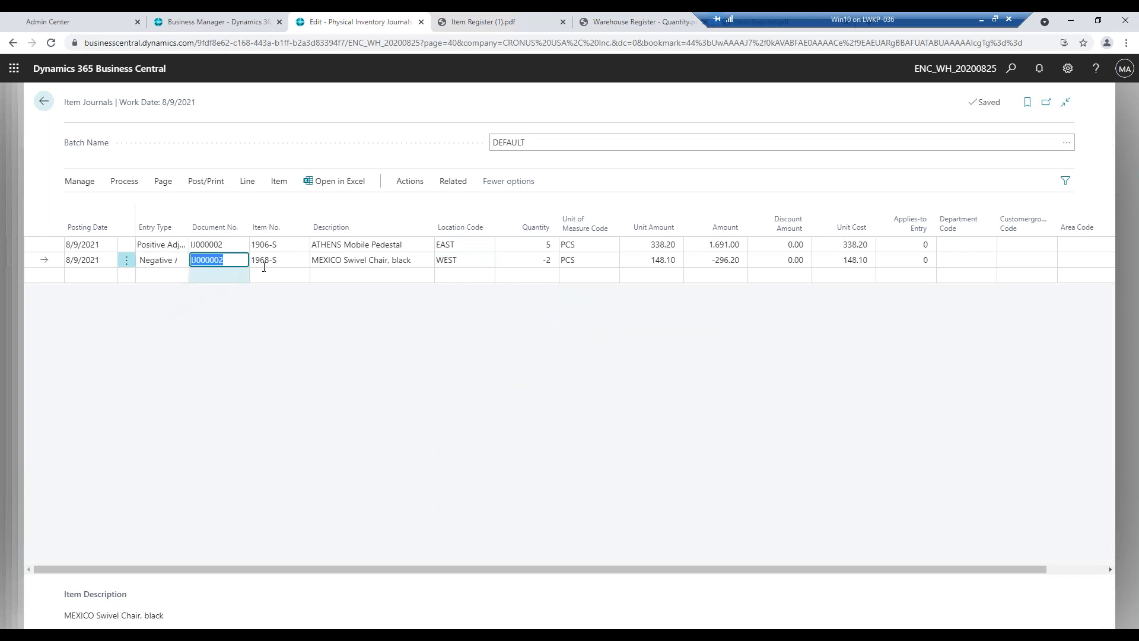
click(212, 276)
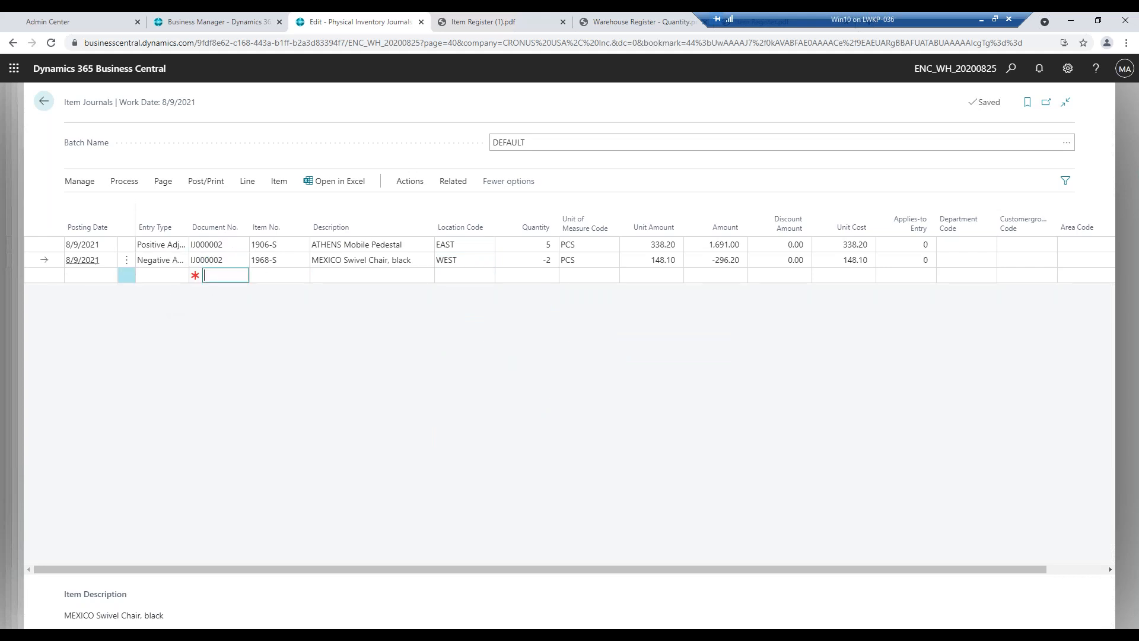
click(546, 262)
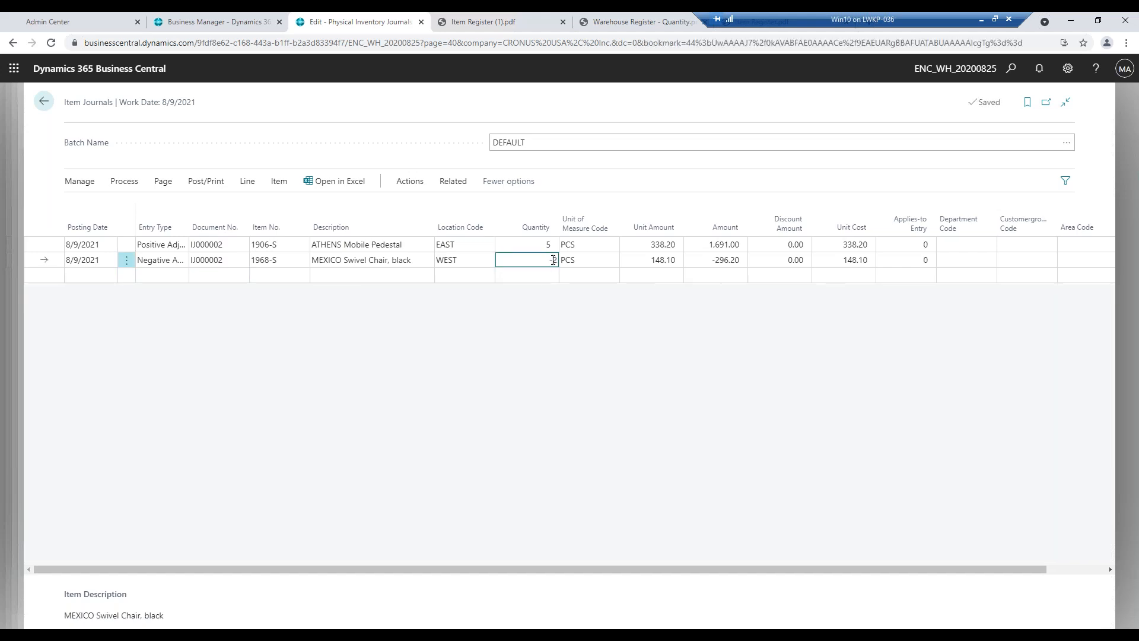
text(2)
key(Tab)
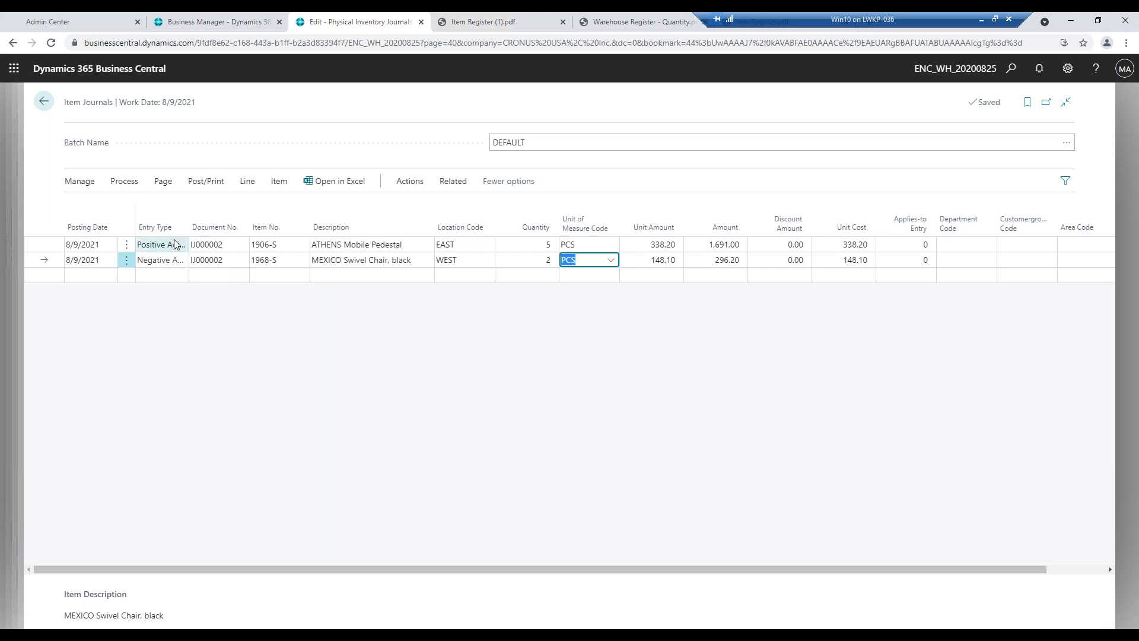
Add a third journal line with entry type Purchase for item 1960-S, ROME Guest Chair, green.
click(87, 275)
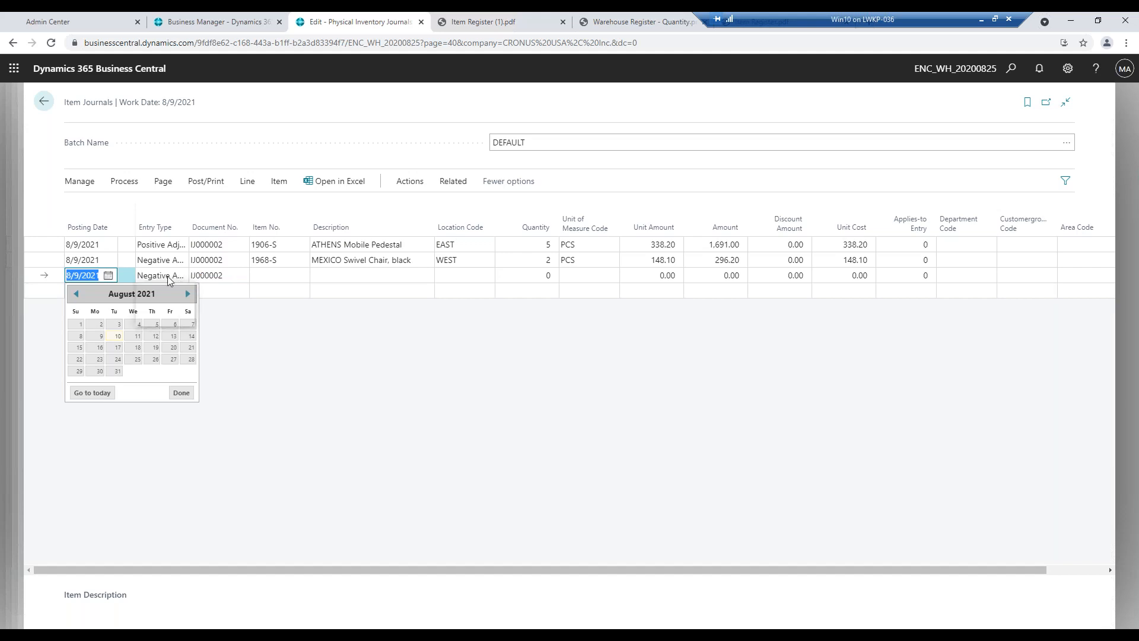
click(182, 275)
click(170, 290)
click(265, 274)
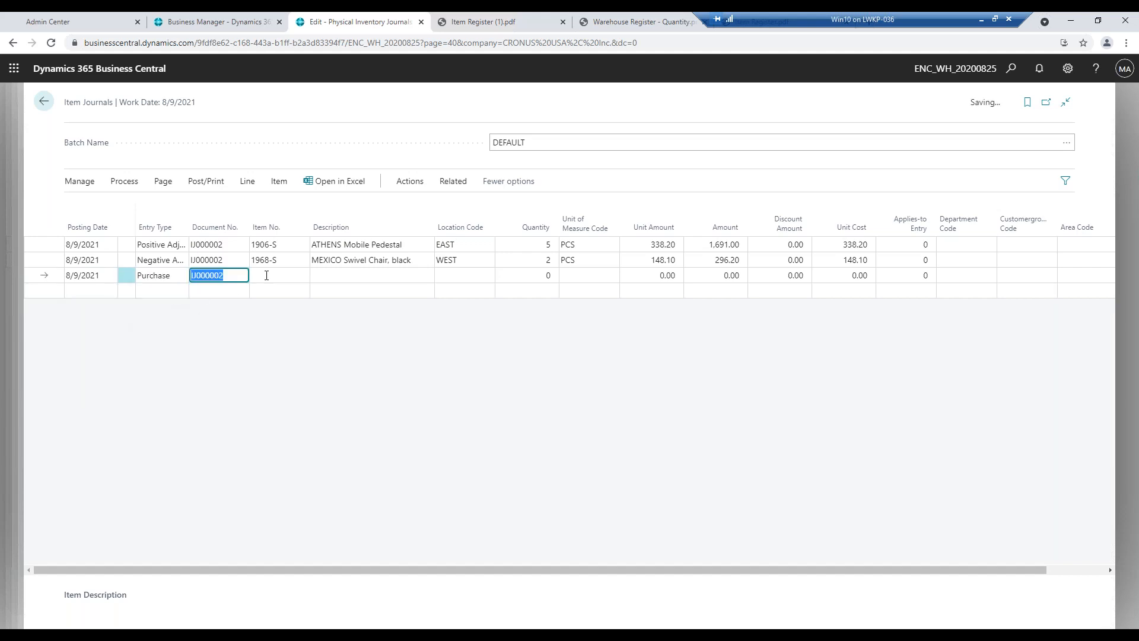
click(300, 276)
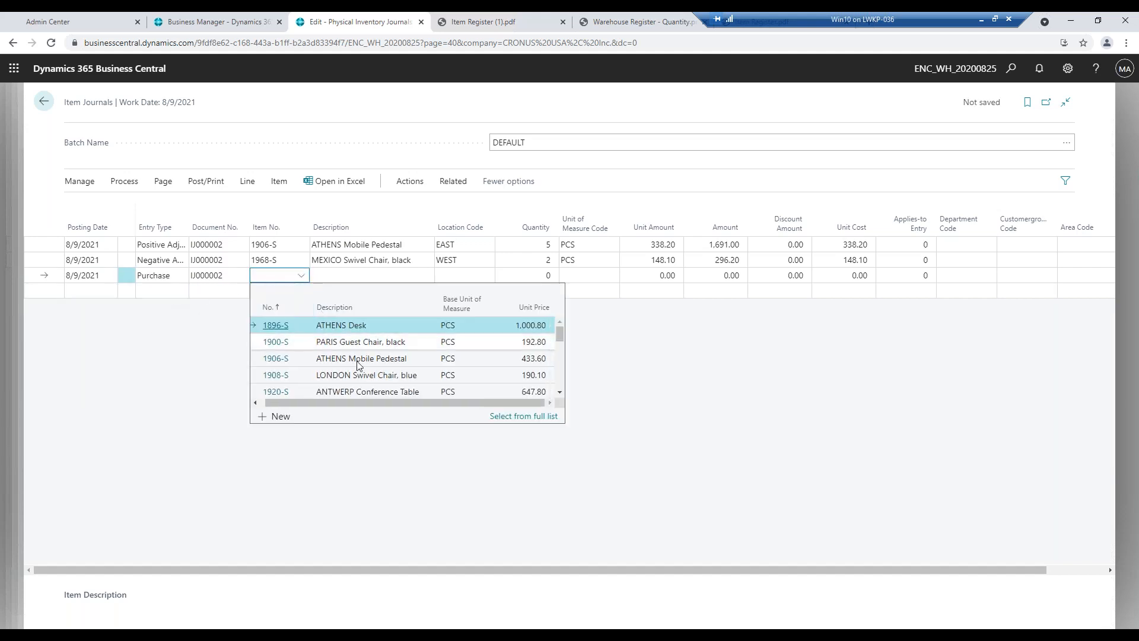
scroll(367, 364, down, 3)
click(364, 372)
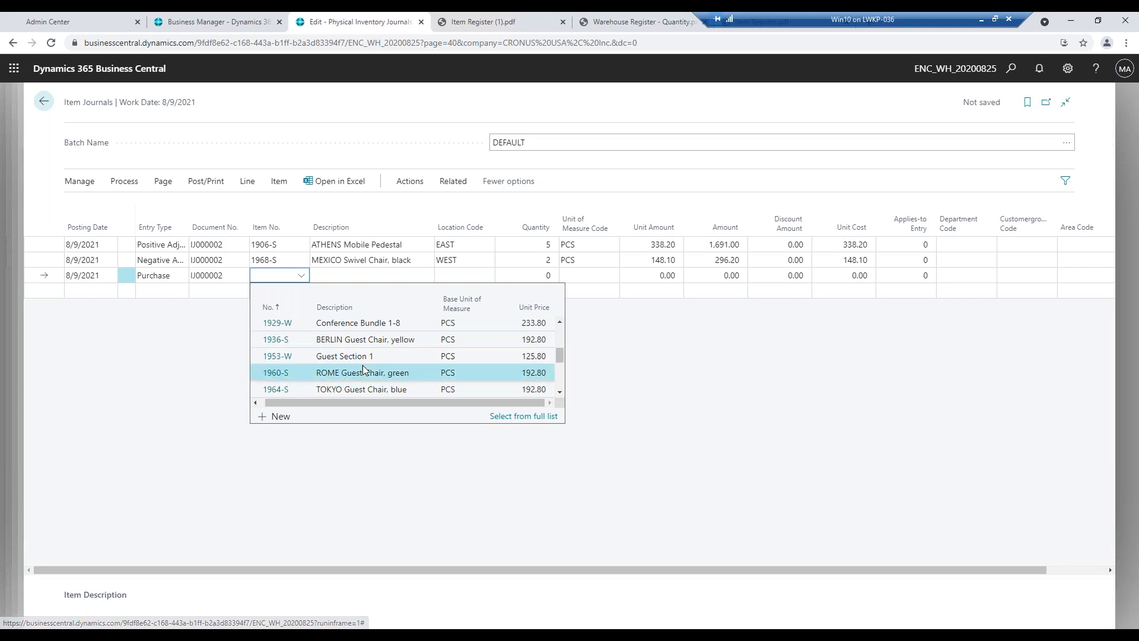
key(Return)
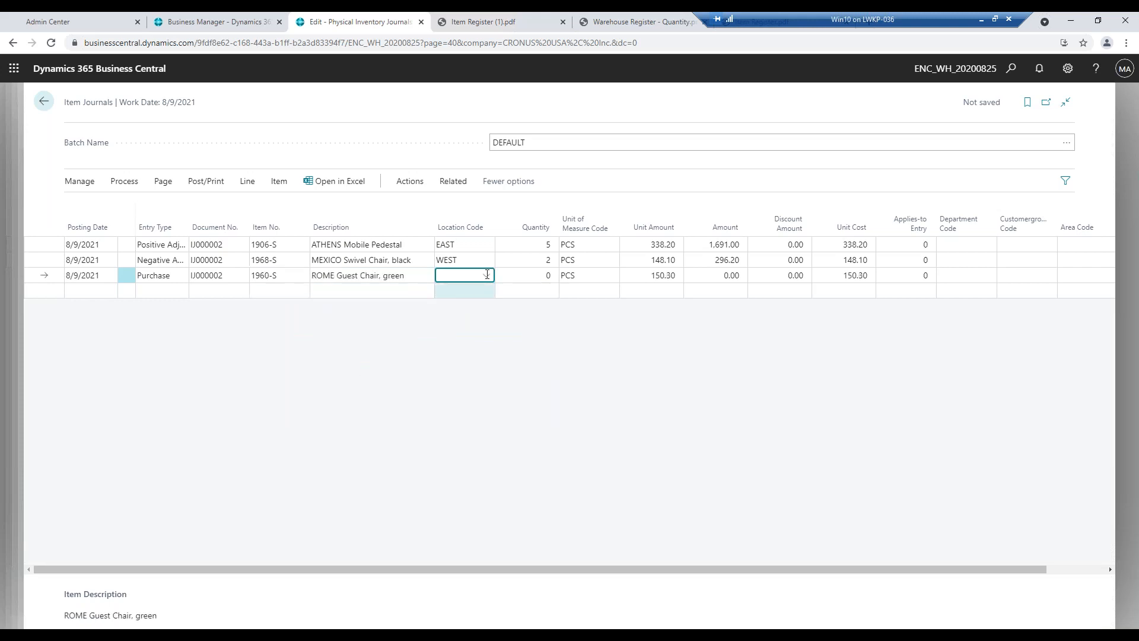
Set the 1960-S purchase line to location MAIN with a quantity of 10.
click(485, 275)
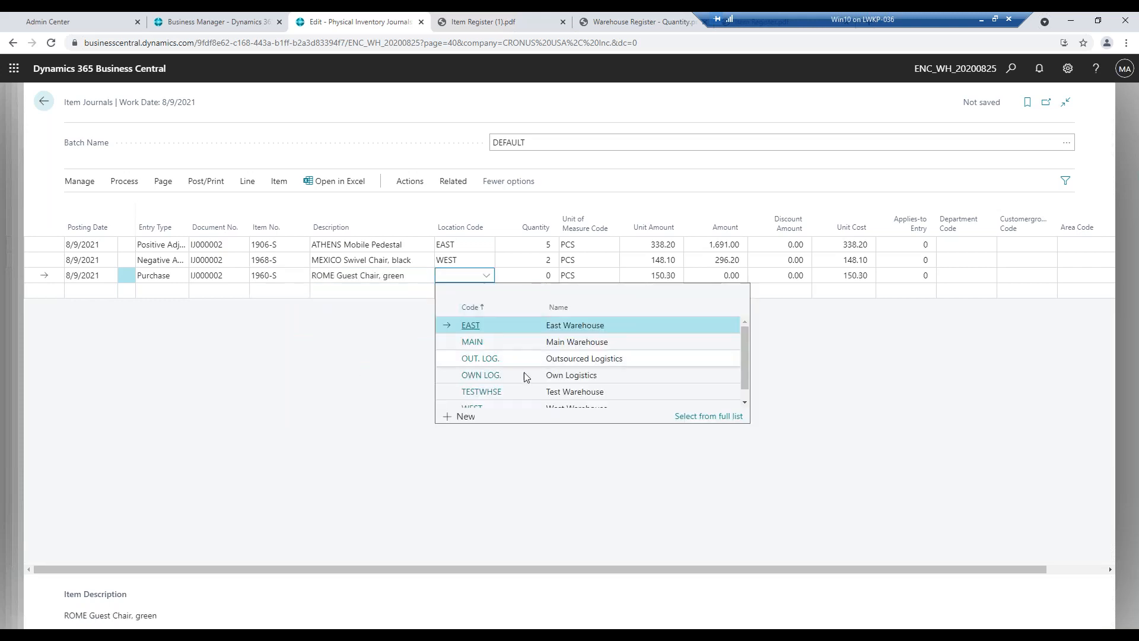
click(499, 343)
key(Return)
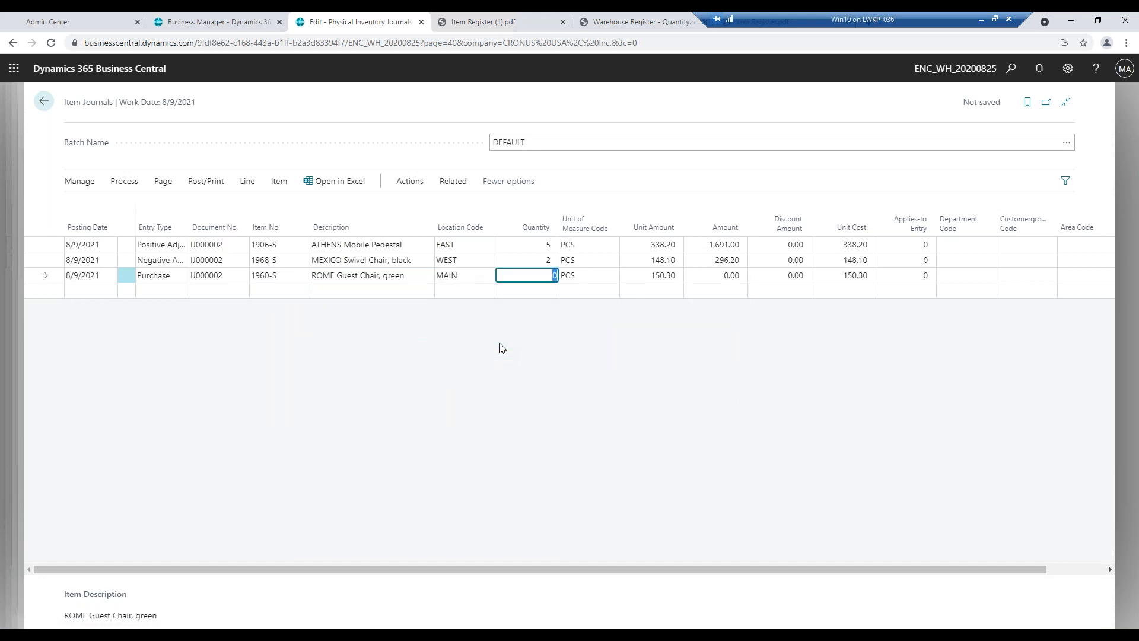
key(Return)
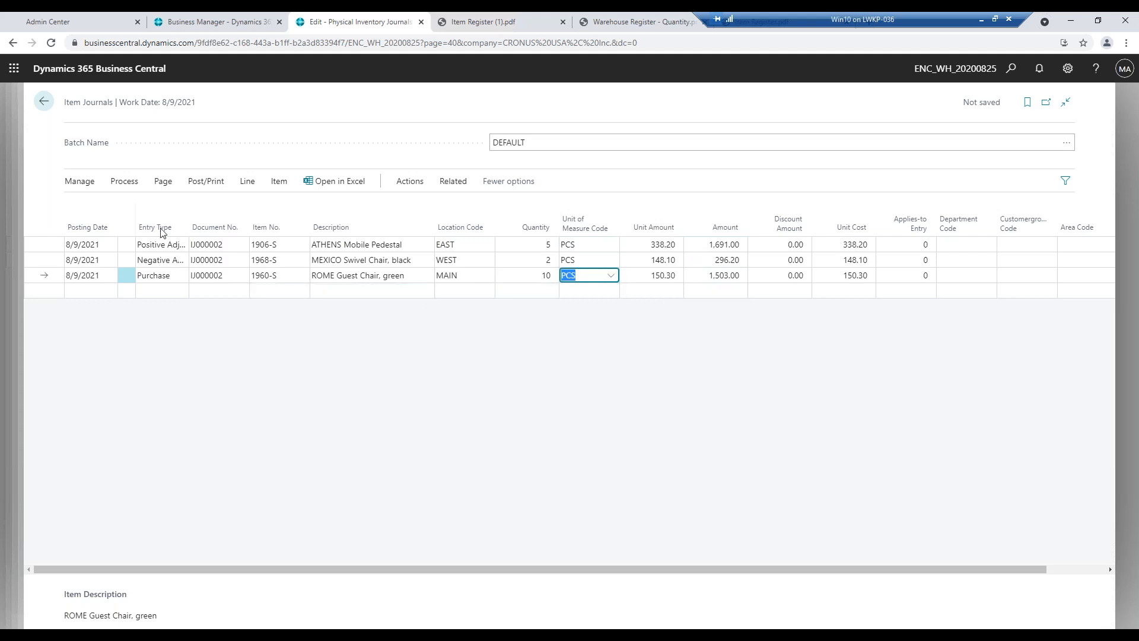
Post the three item journal lines of the DEFAULT batch and acknowledge the posting.
click(205, 181)
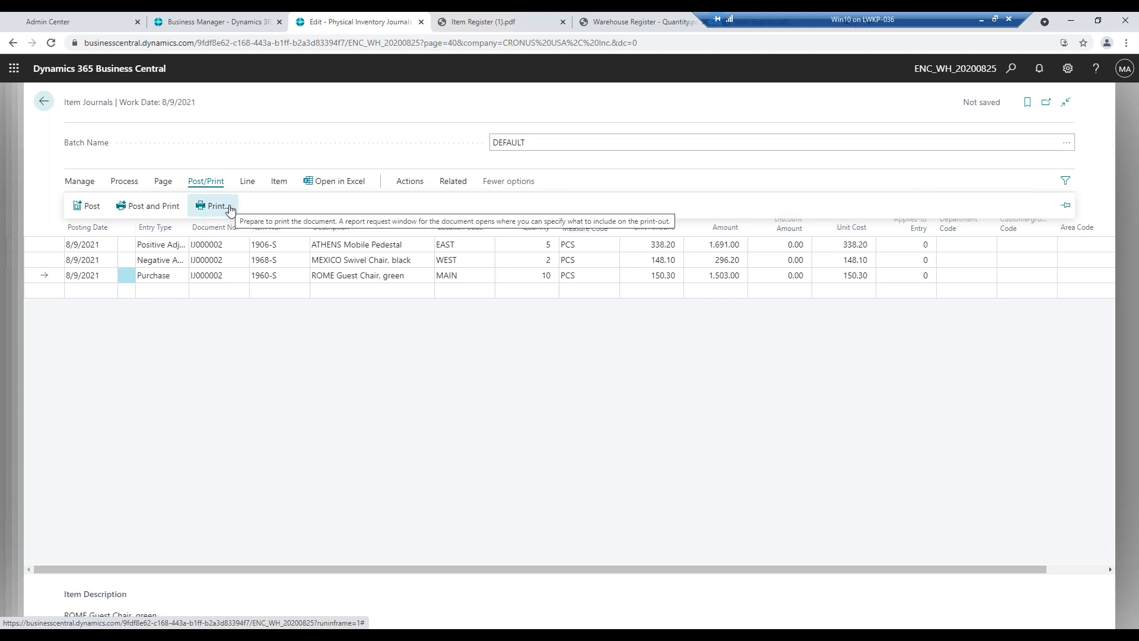
click(92, 206)
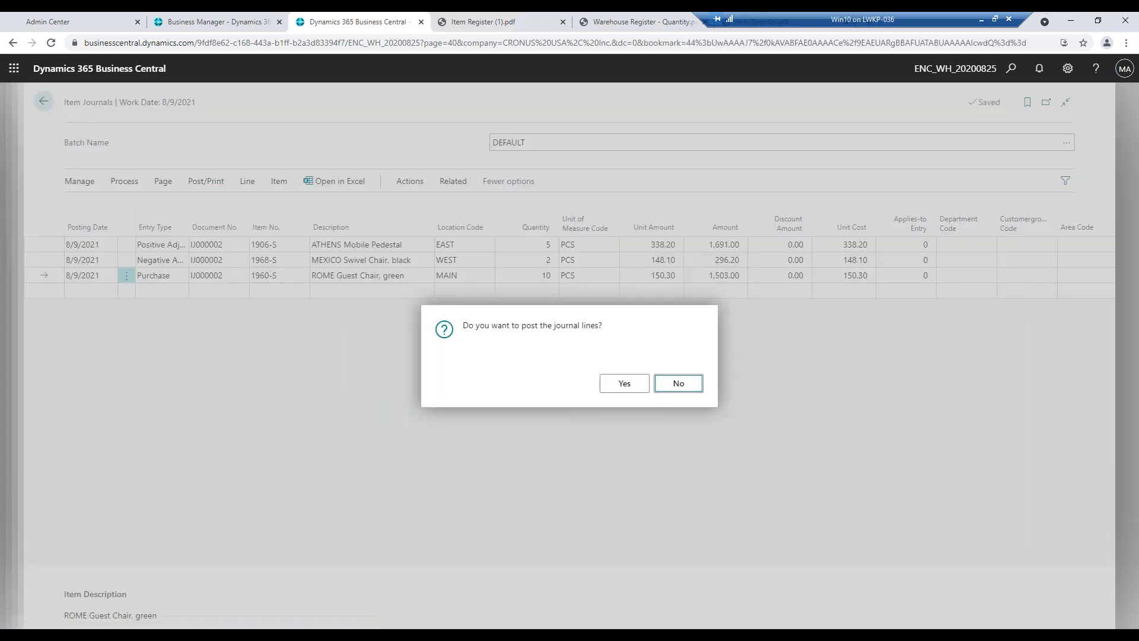
click(622, 385)
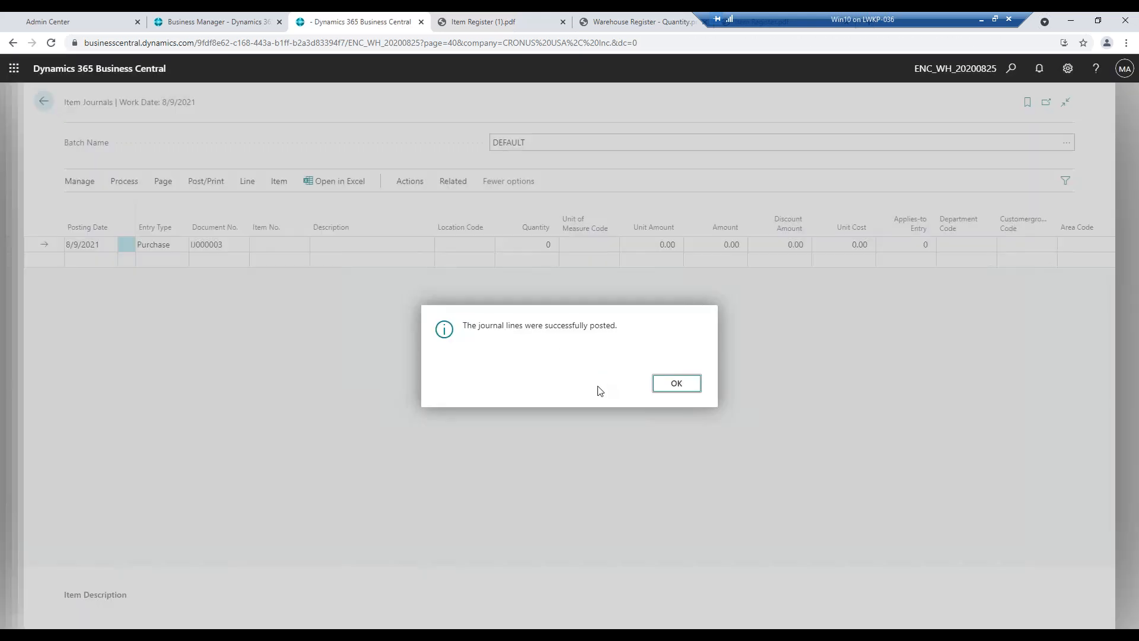
click(676, 384)
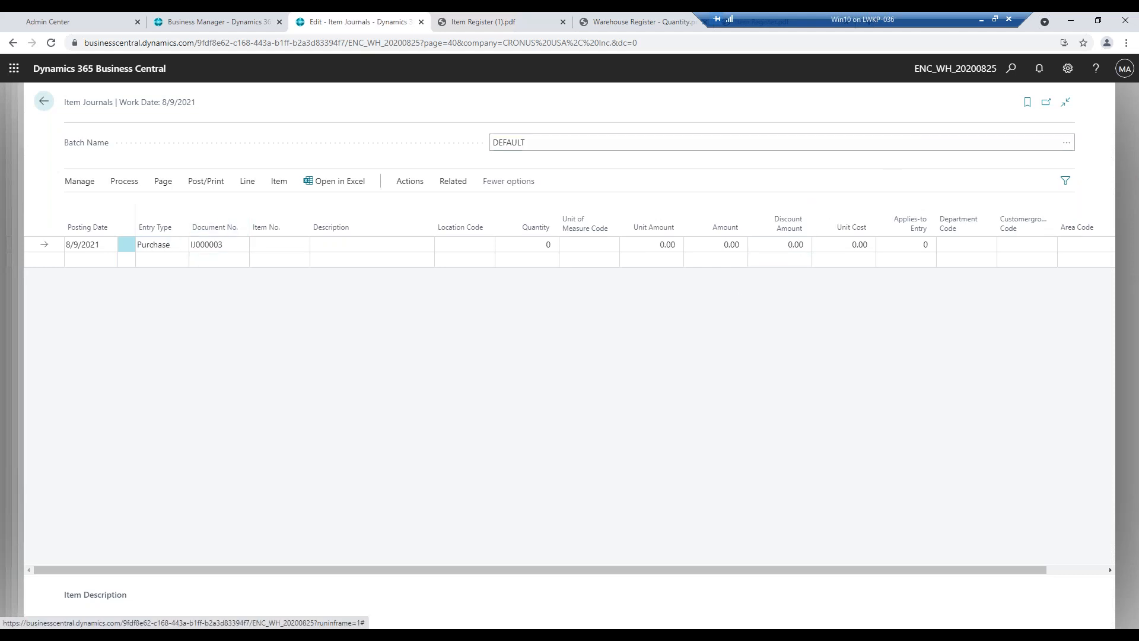
Open the Item Ledger Entries and find the entries related to document IJ000002.
click(1011, 69)
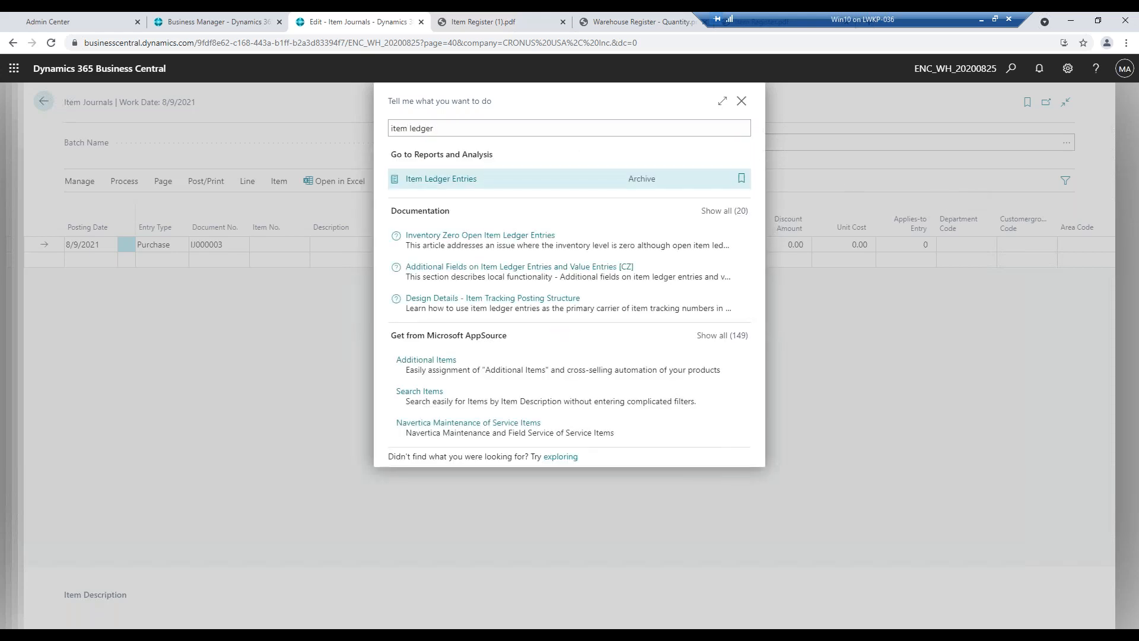
key(Return)
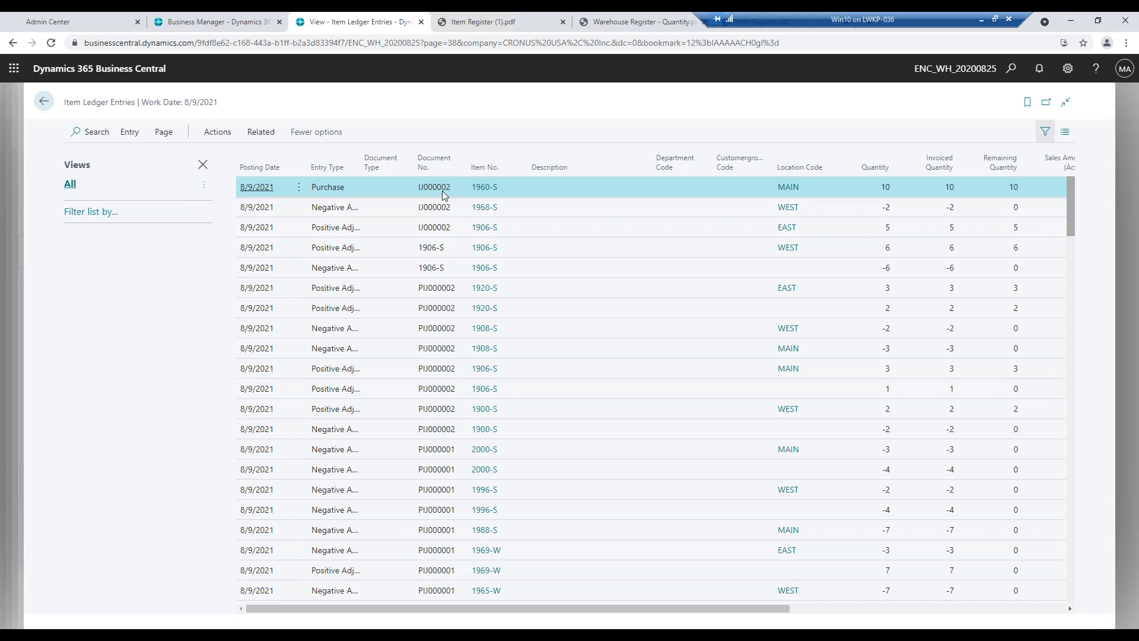
click(218, 133)
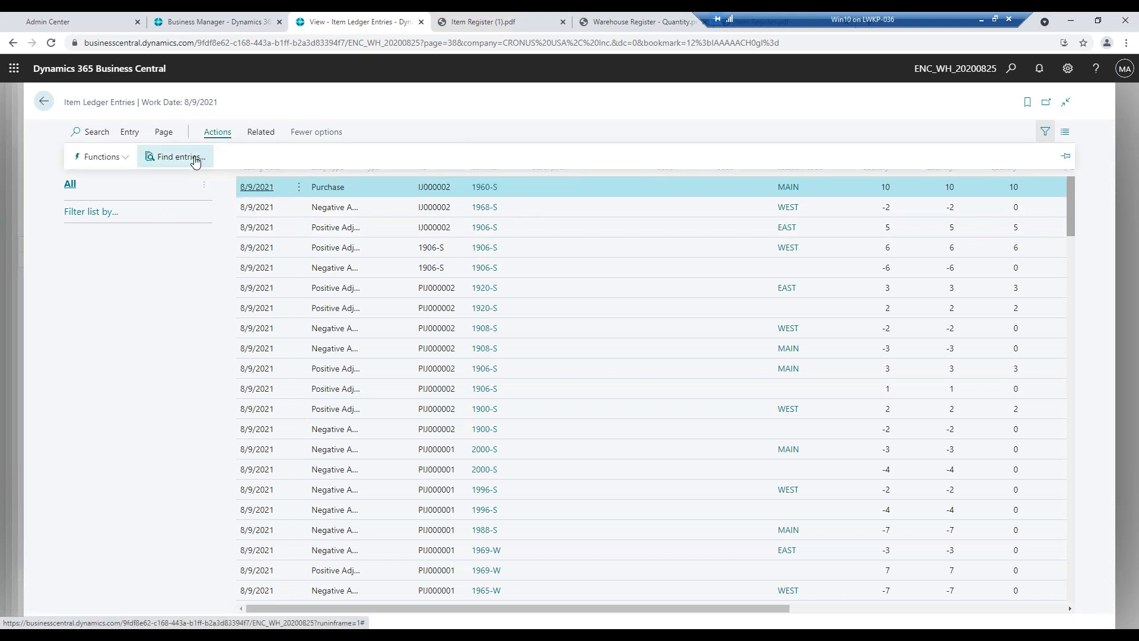
click(196, 161)
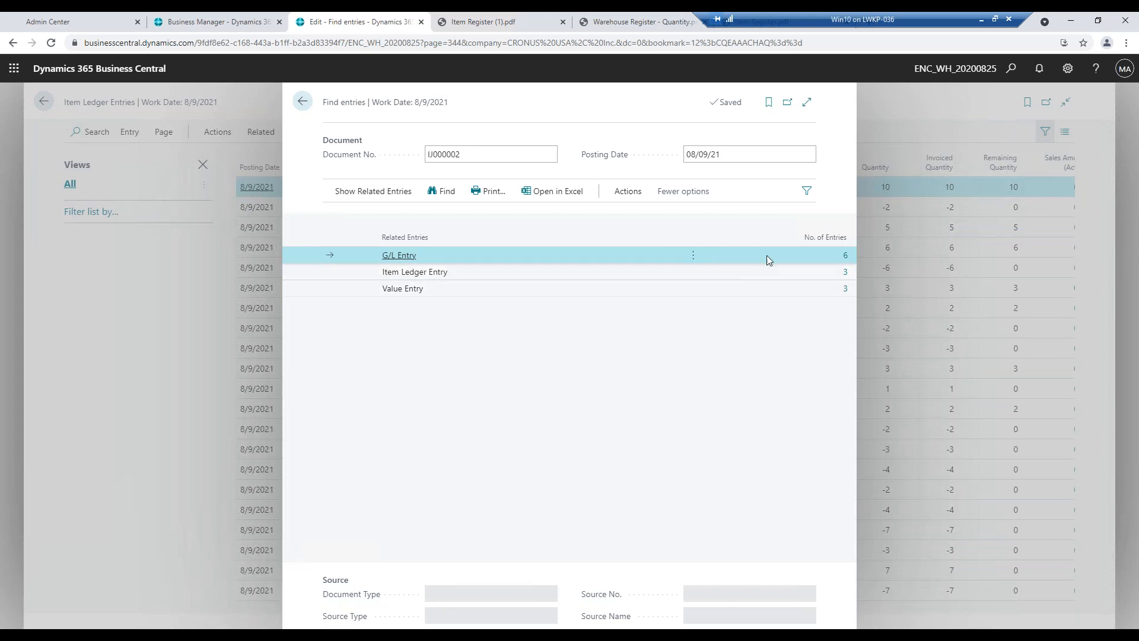
Review the general ledger entries of document IJ000002 and look up account 10700.
click(845, 259)
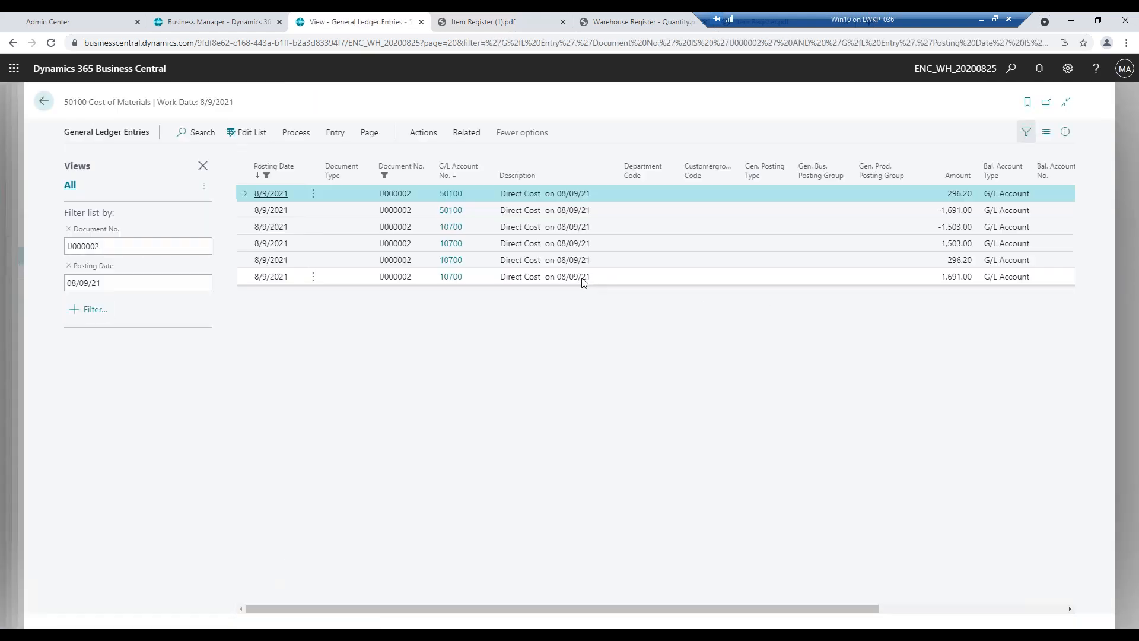
click(450, 230)
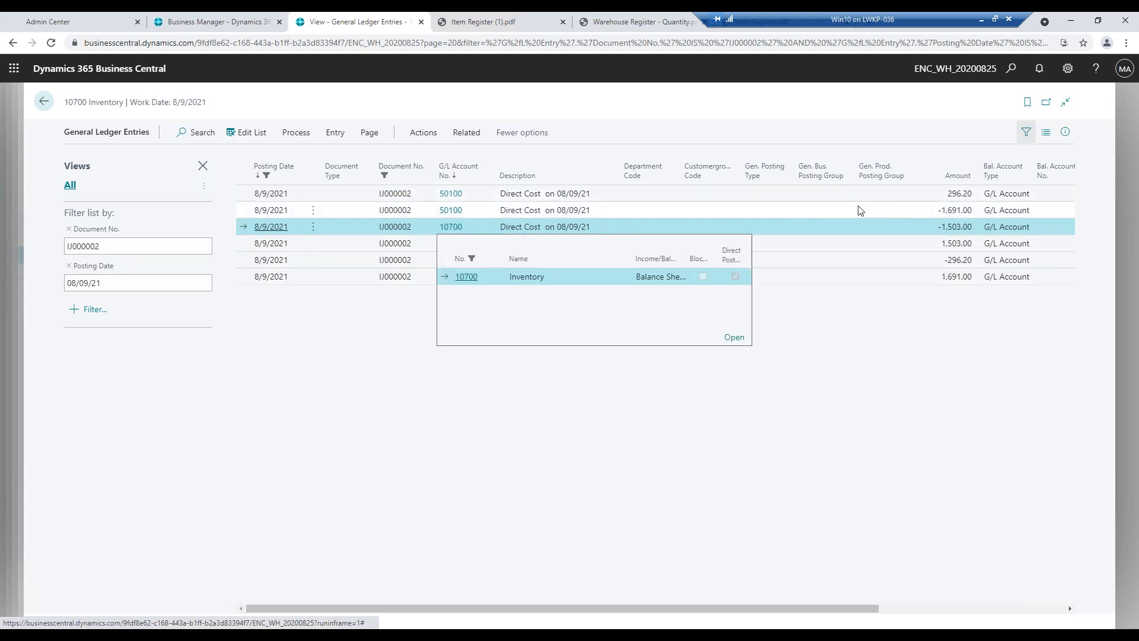
click(629, 225)
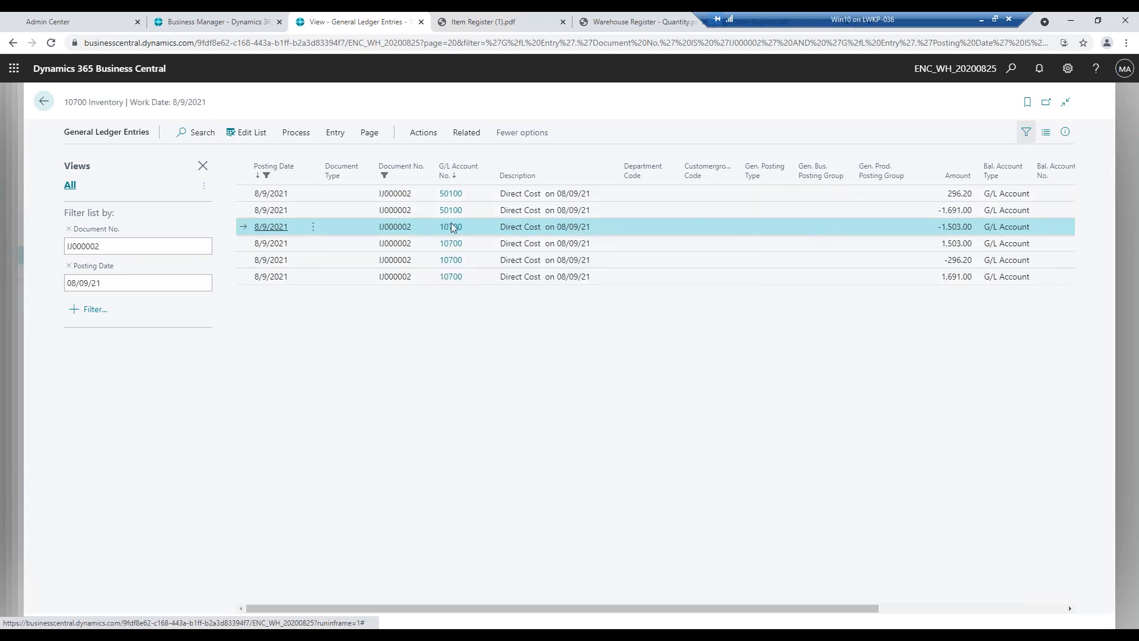
click(51, 105)
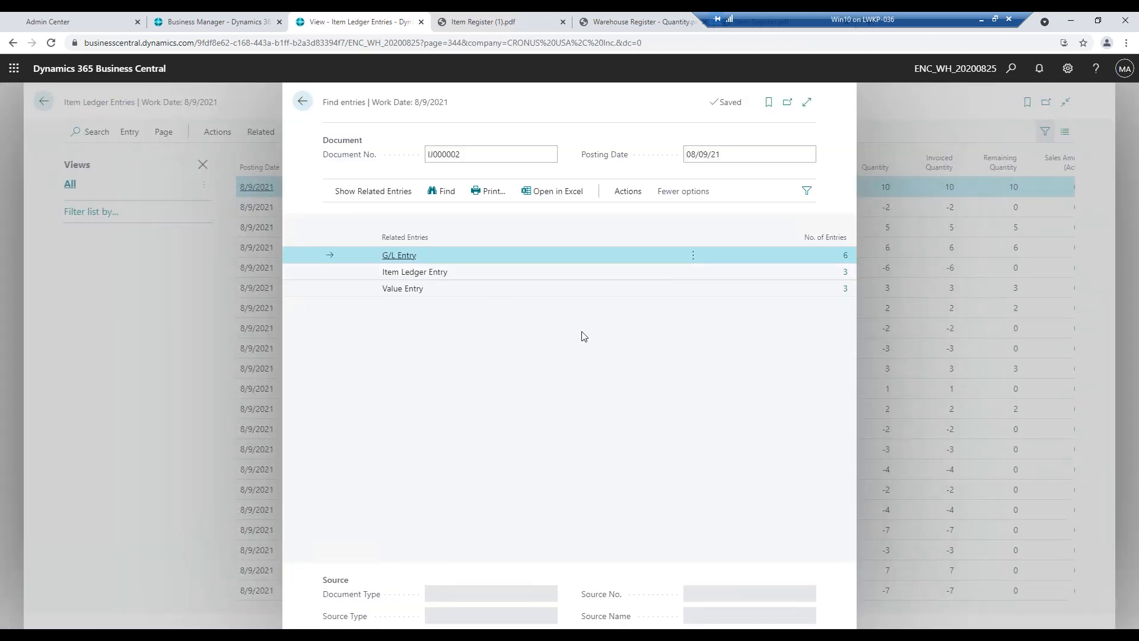
Review the value entries of document IJ000002, including costs and item numbers, and return to the Item Ledger Entries.
click(845, 289)
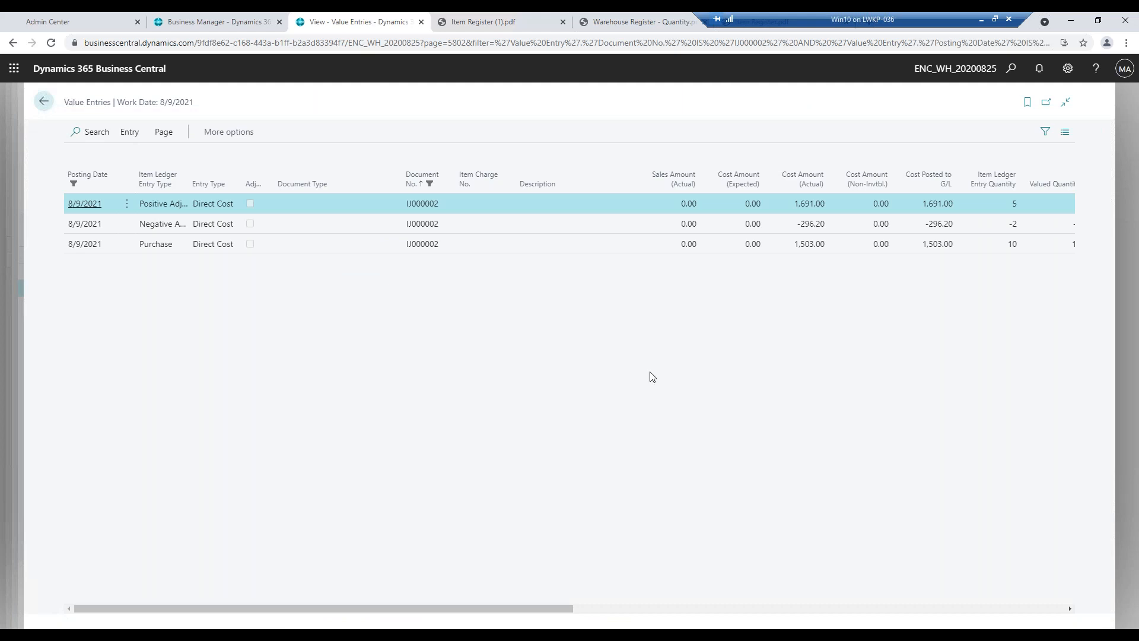
drag(411, 612, 544, 602)
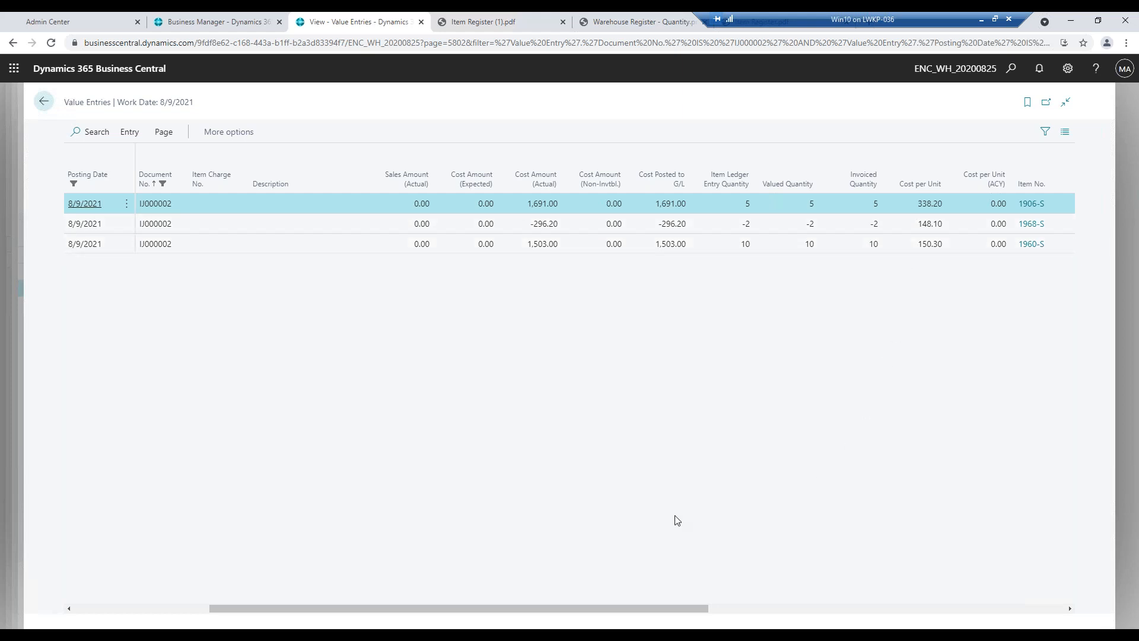
click(48, 101)
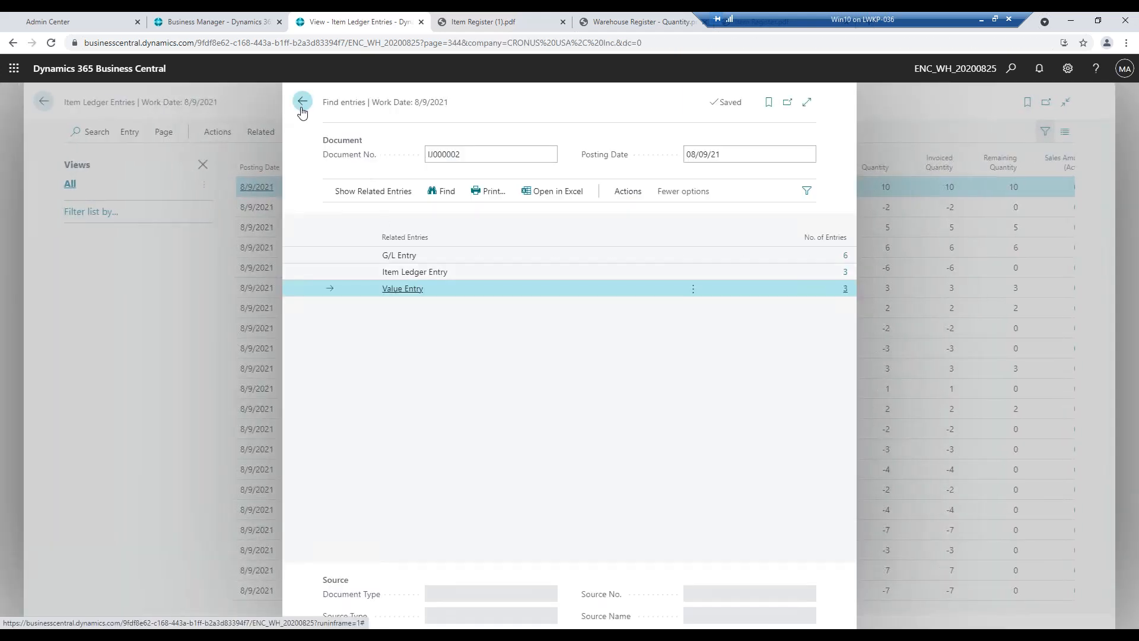
click(125, 150)
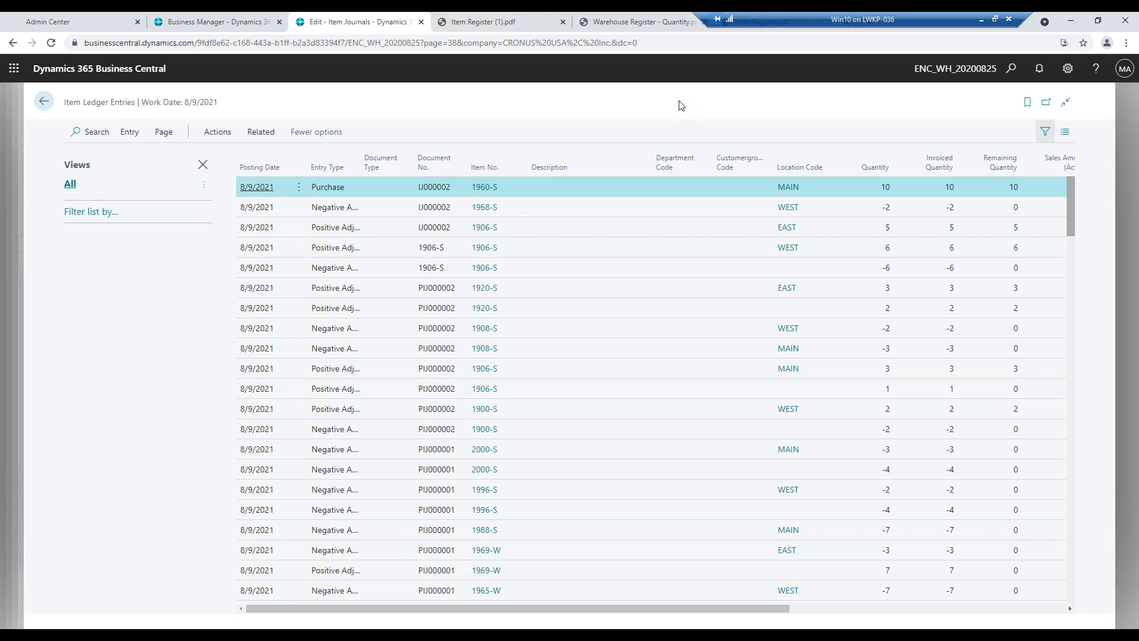
Search for the item journal and open the Item Journals page.
click(1012, 70)
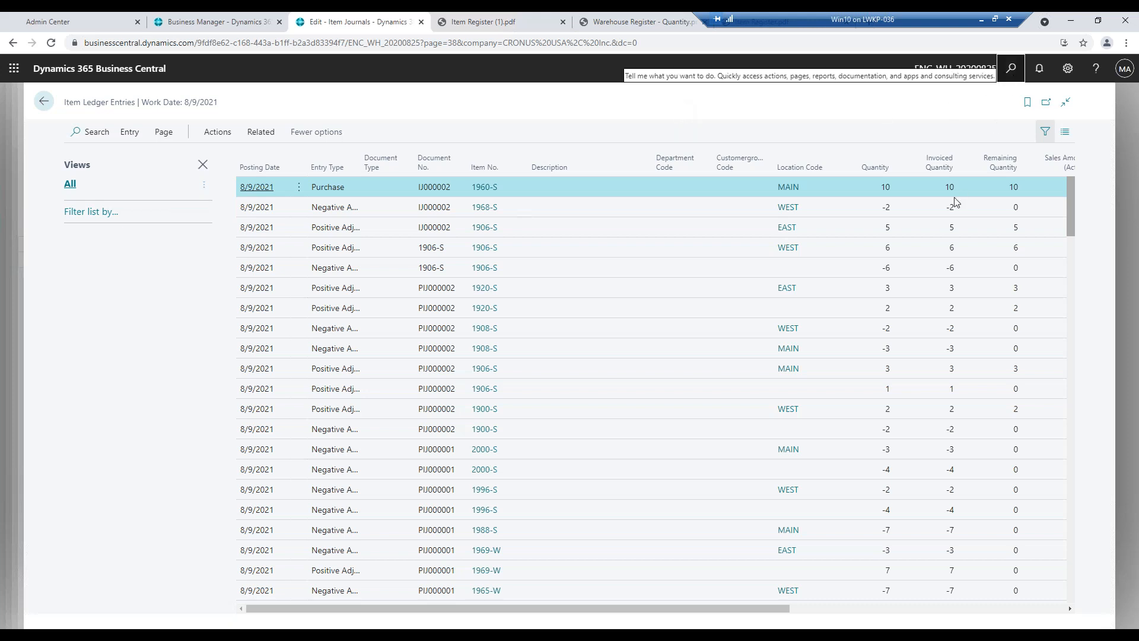
text(item)
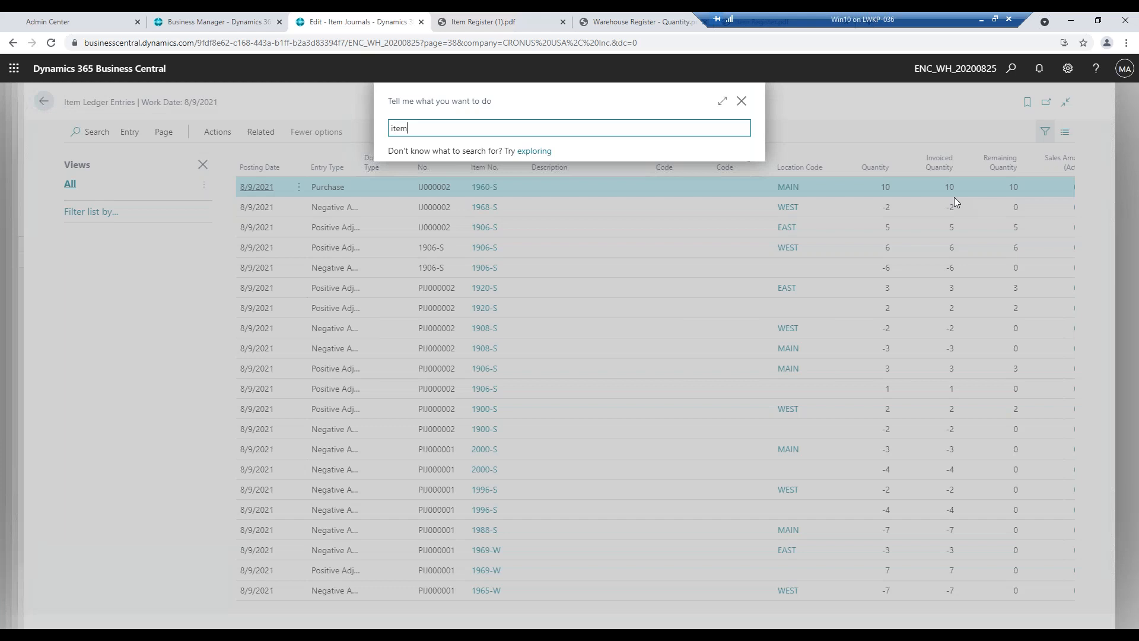
text( journ)
click(532, 179)
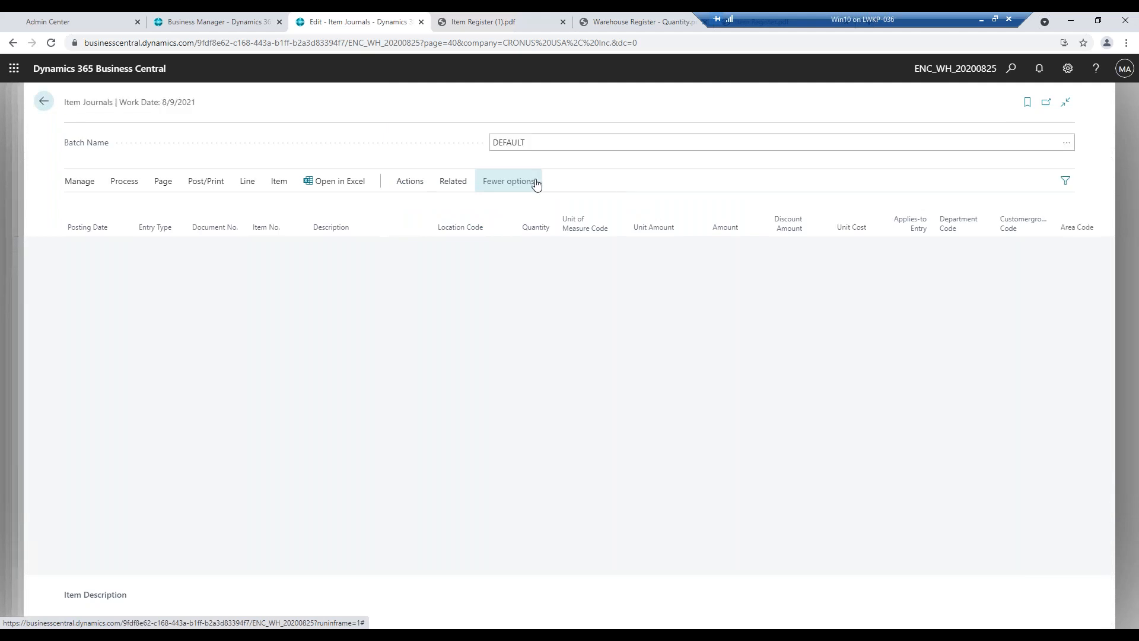
Fill the journal by running Calculate Warehouse Adjustment for document IJ000003 with posting date 8/9/2021 and no item or location filter.
click(136, 185)
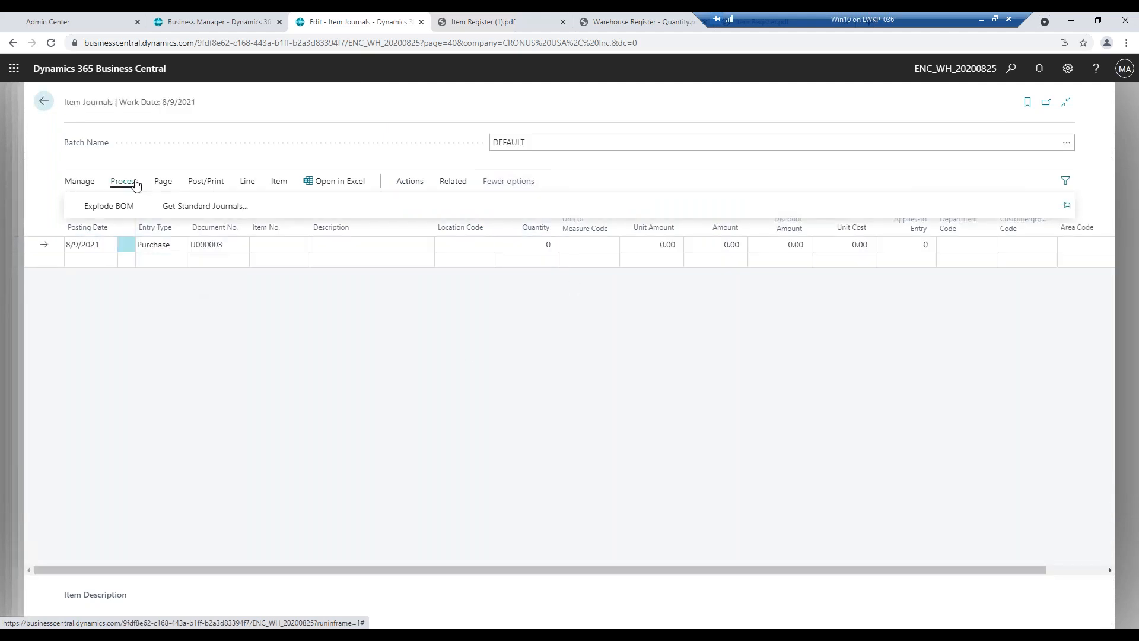
click(415, 184)
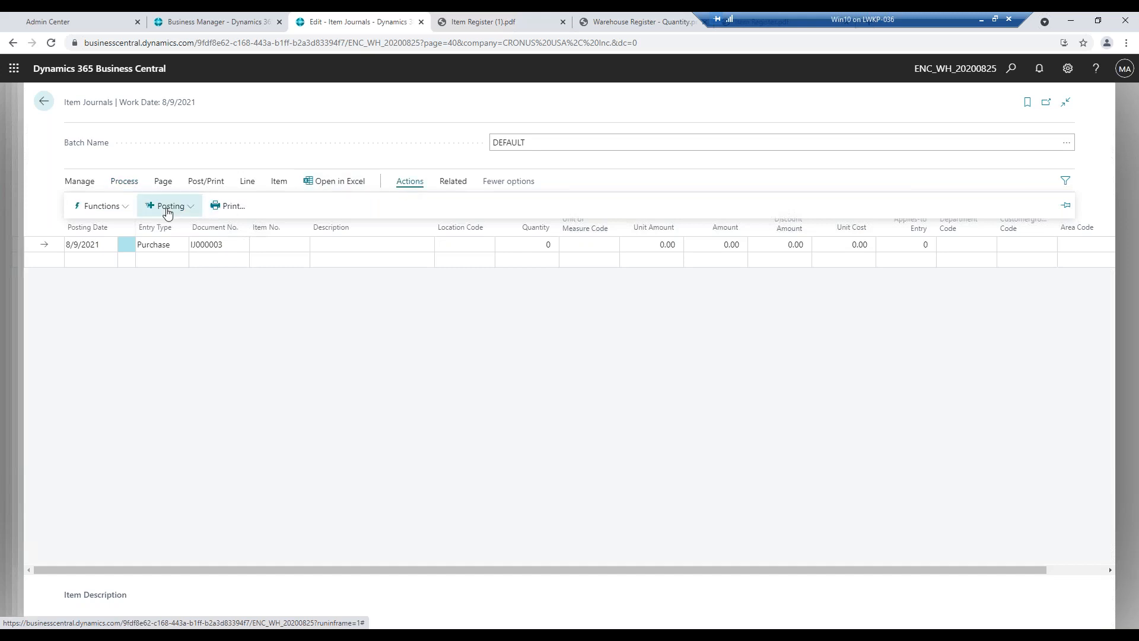
click(119, 209)
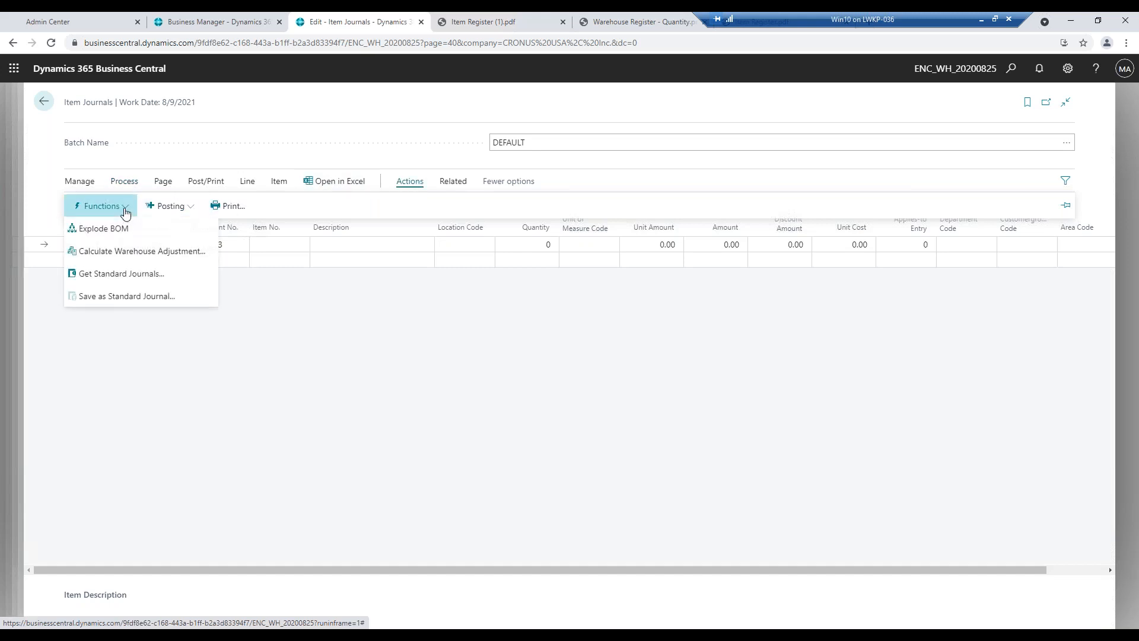
click(182, 253)
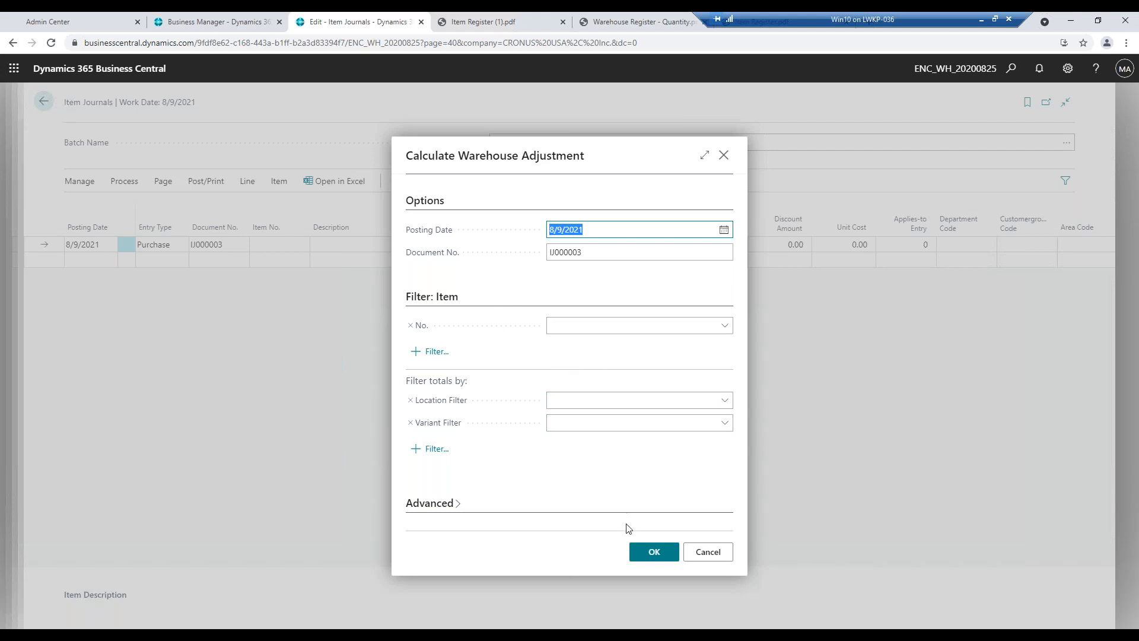
click(647, 553)
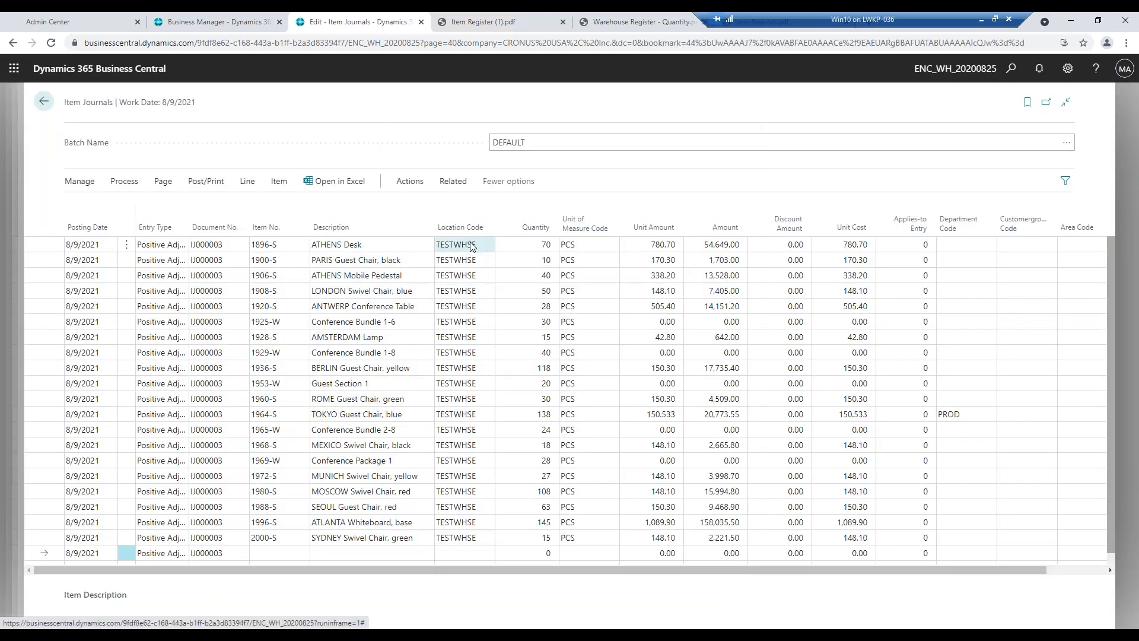
Check the location code on the calculated adjustment lines and post all lines of document IJ000003.
click(479, 380)
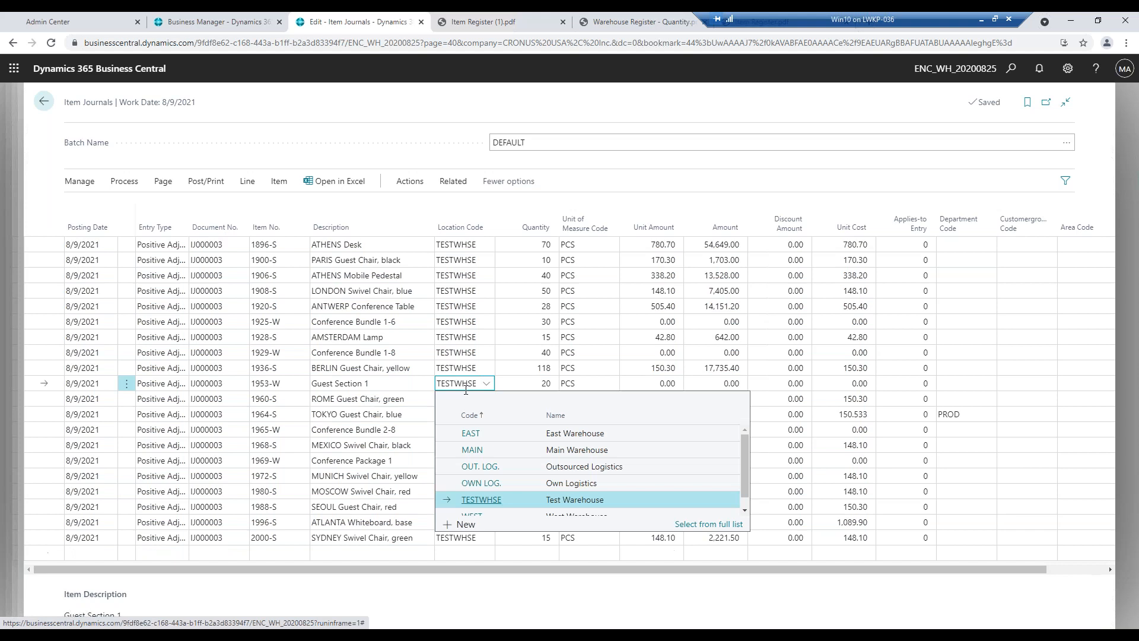
click(468, 369)
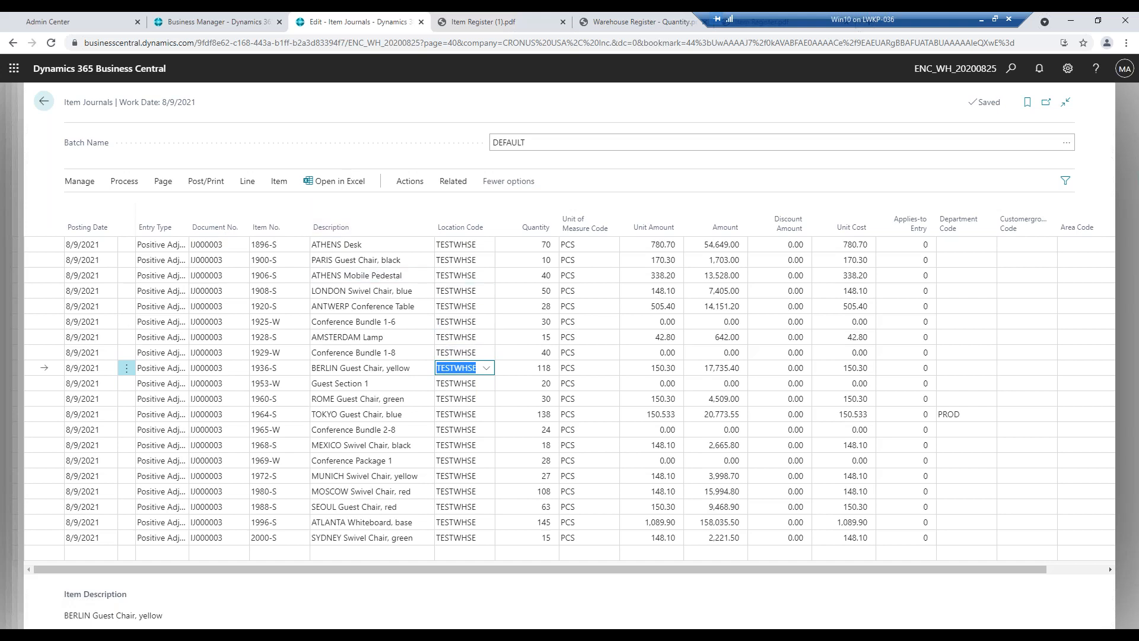
click(196, 186)
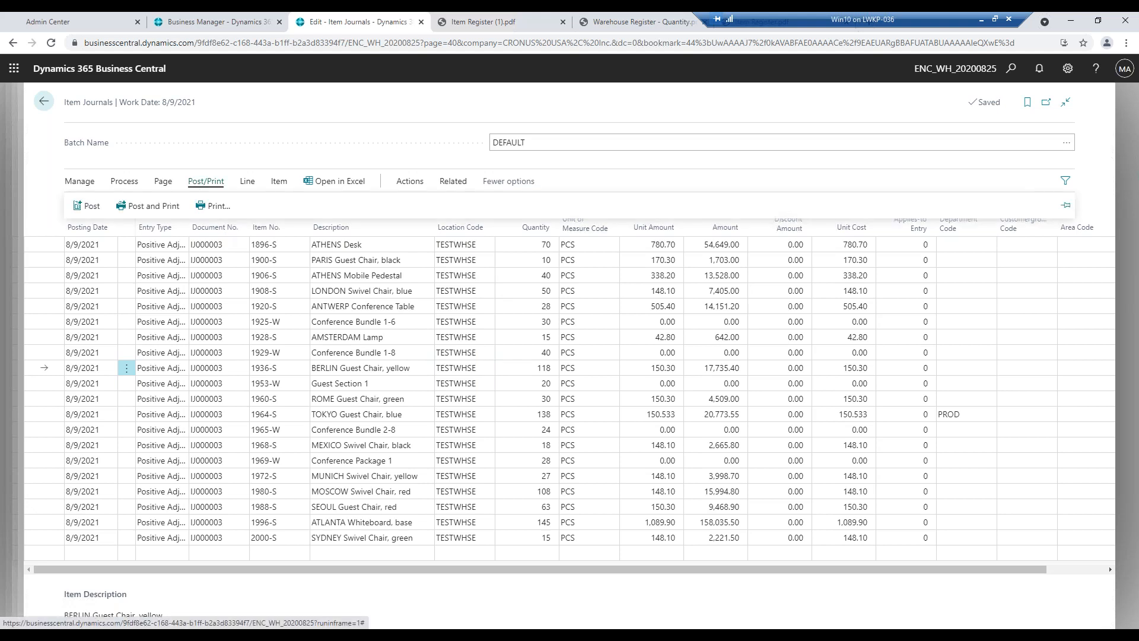
click(82, 214)
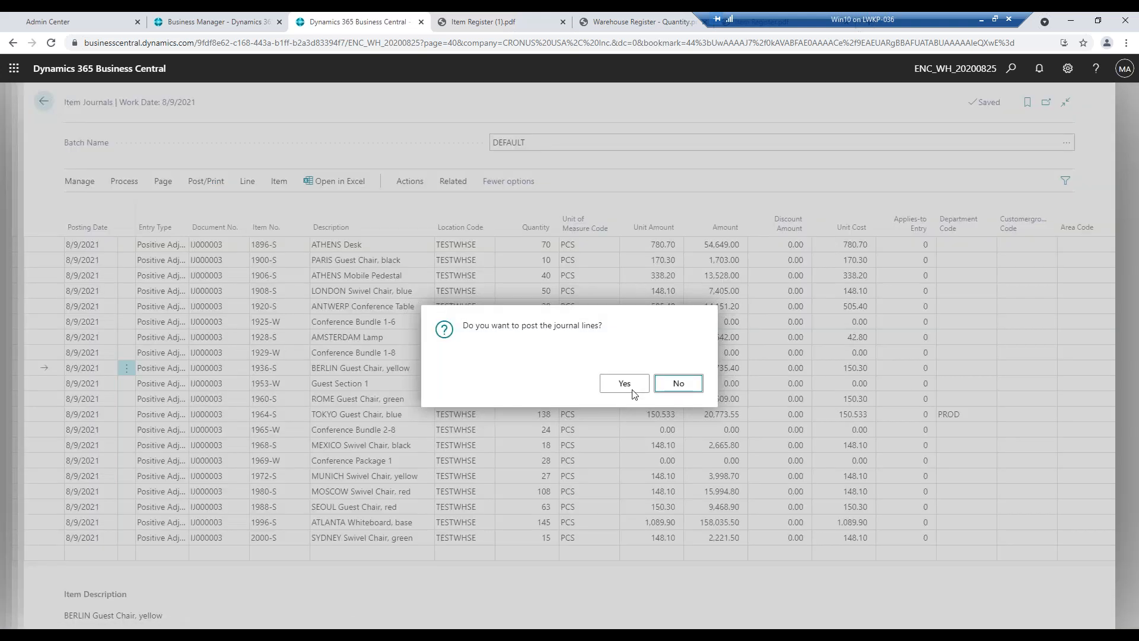
click(633, 389)
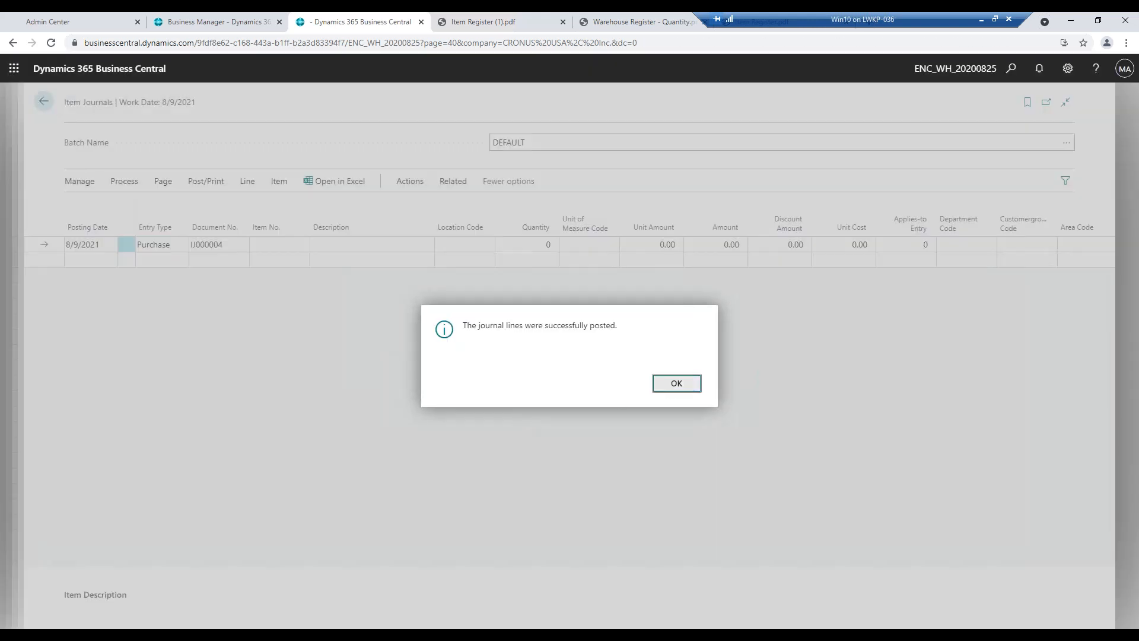
click(667, 387)
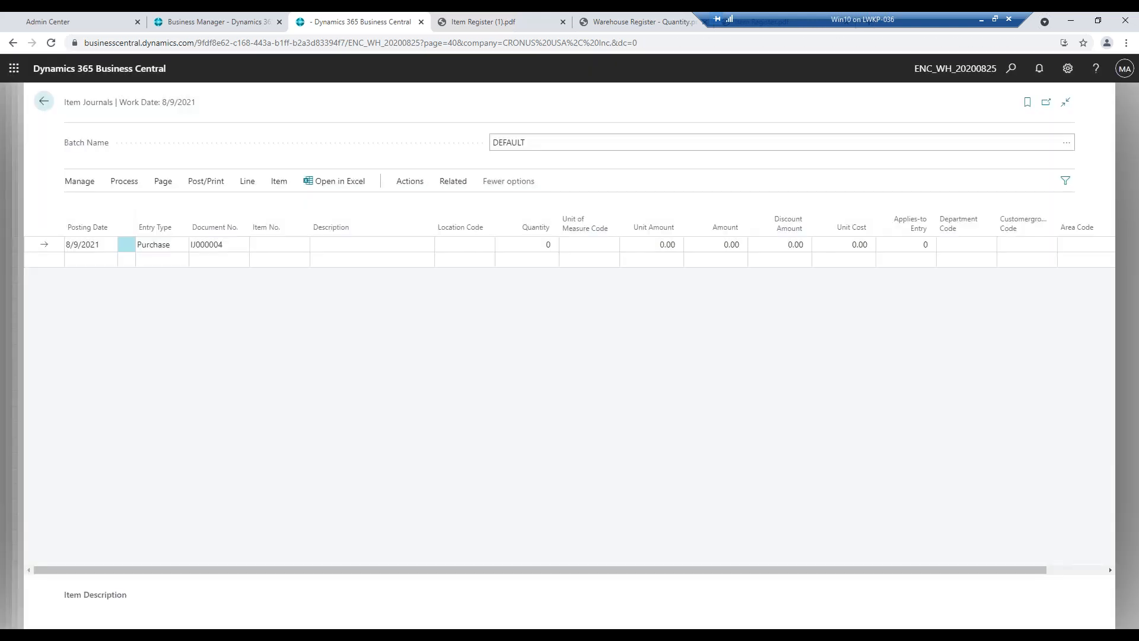
Open the Item Ledger Entries and review the entries posted under document IJ000003.
click(1010, 69)
text(item )
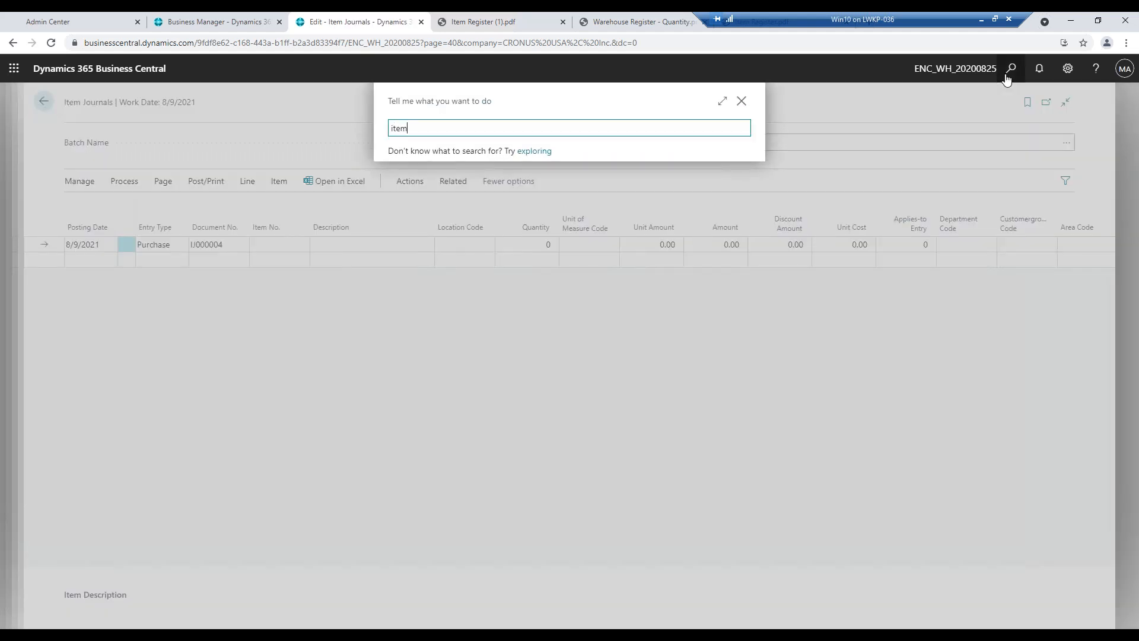
text(led)
click(456, 187)
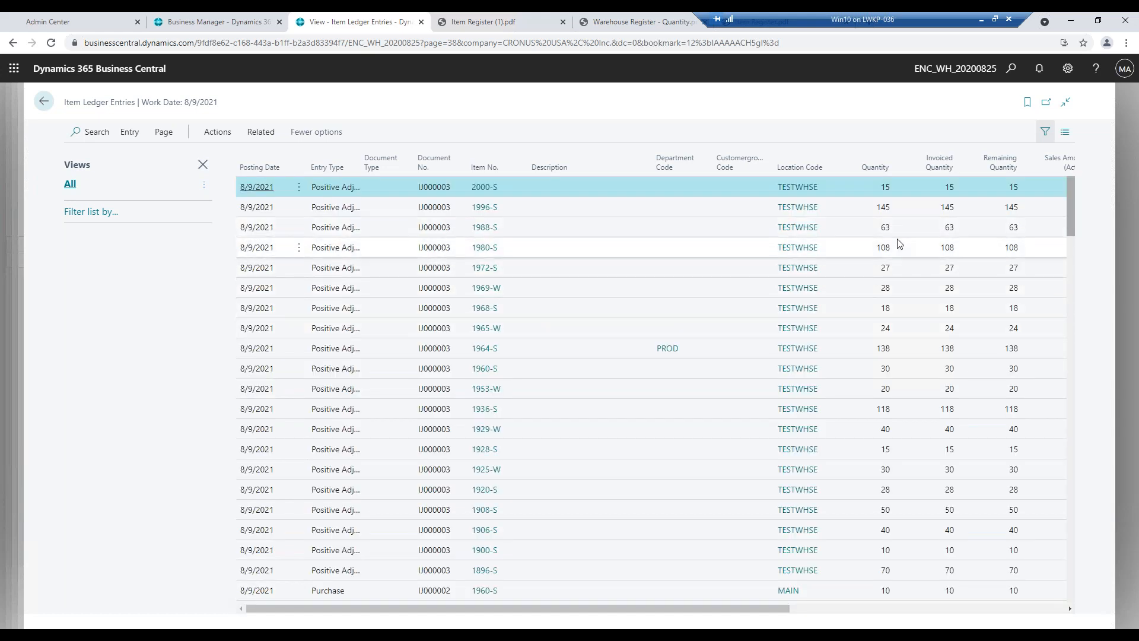
scroll(897, 245, down, 1)
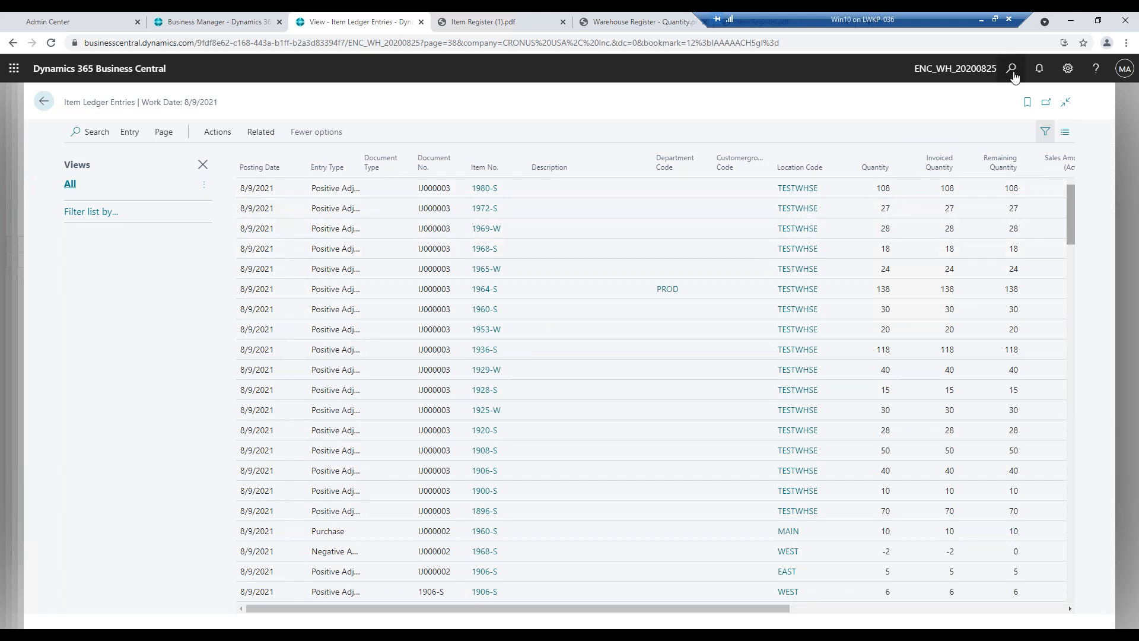
Search for "warehouse en" and open the Warehouse Entries list.
key(alt+q)
text(warehouse en)
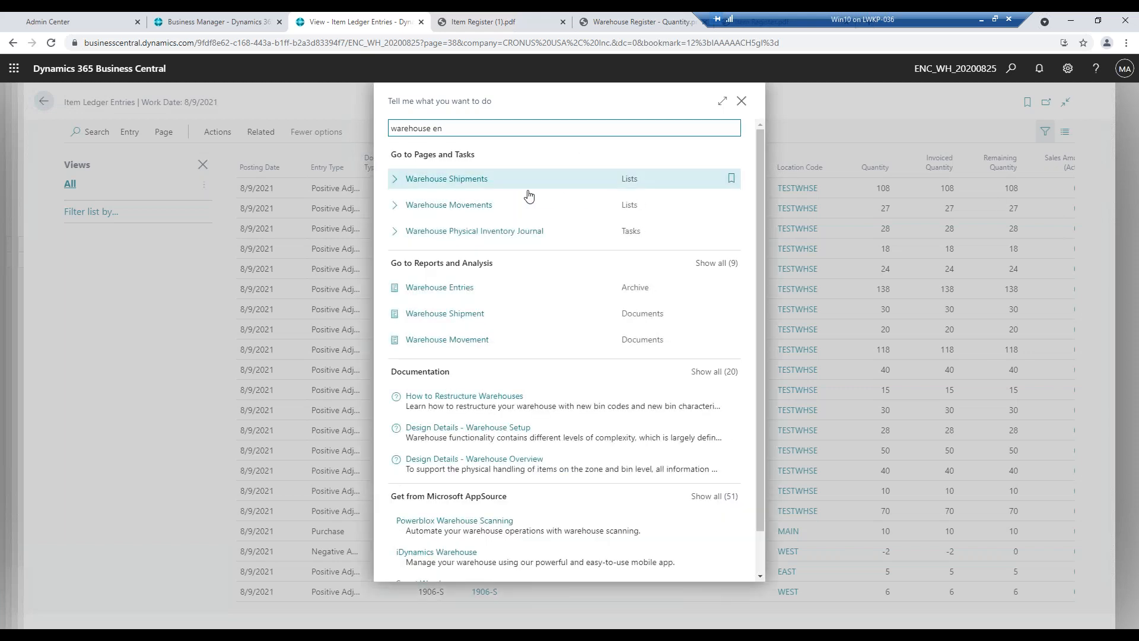
key(Down)
key(Return)
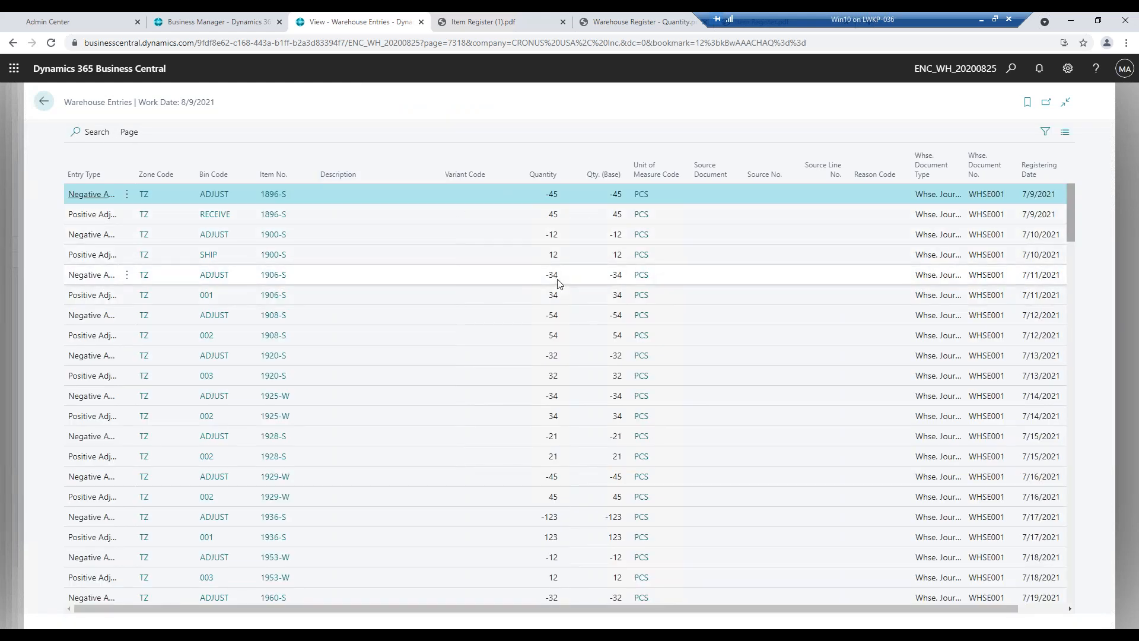
Review the warehouse adjustment entries in the Warehouse Entries list and return to the Item Ledger Entries.
scroll(558, 283, down, 3)
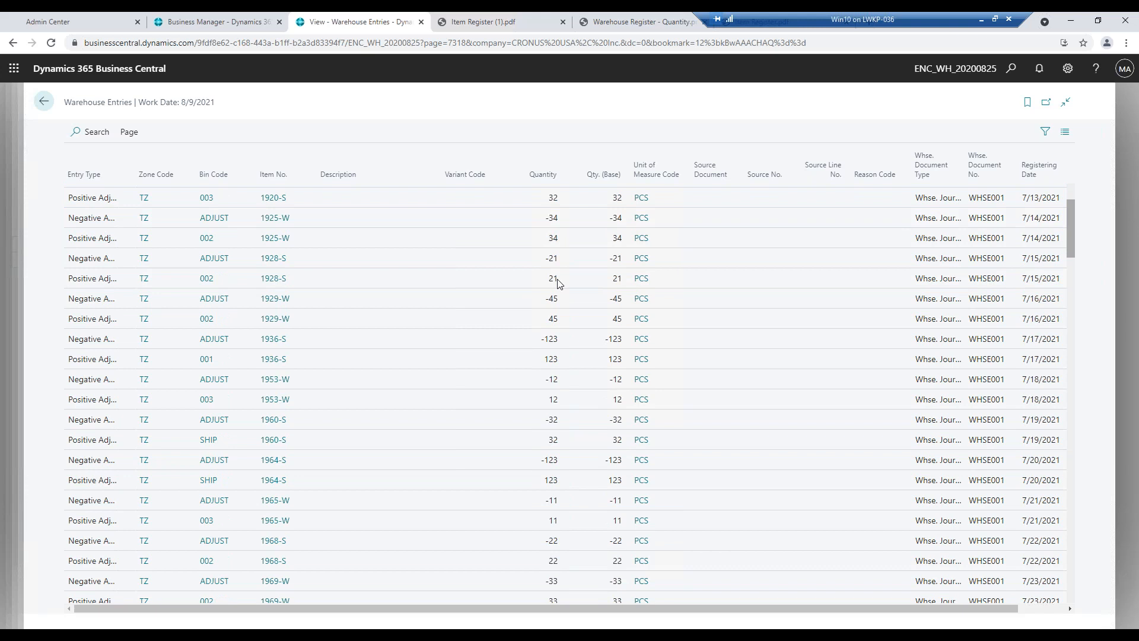
scroll(557, 283, down, 6)
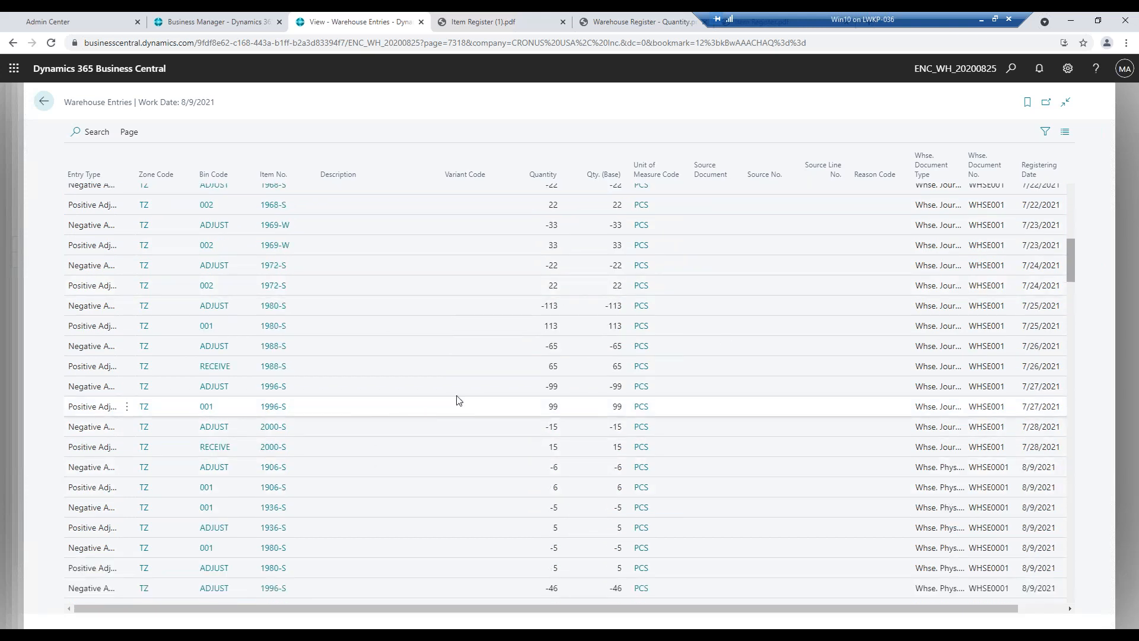
scroll(457, 400, up, 9)
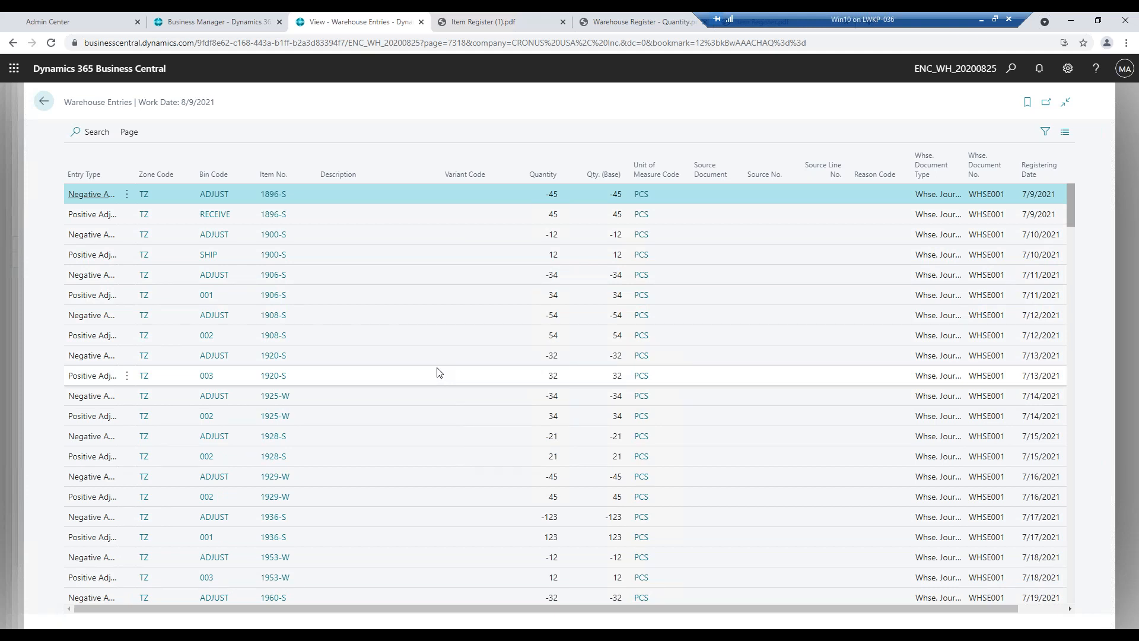
click(39, 106)
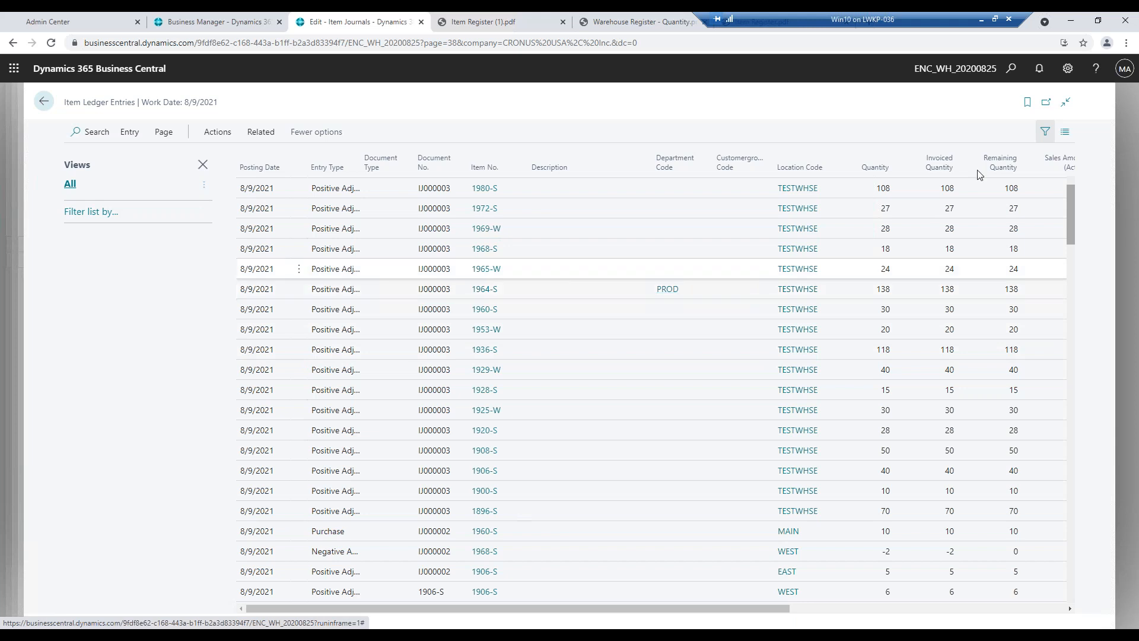
Search for "item recla", open the Item Reclassification Journals and enter item 1896-S on a new line of the DEFAULT batch.
click(1010, 68)
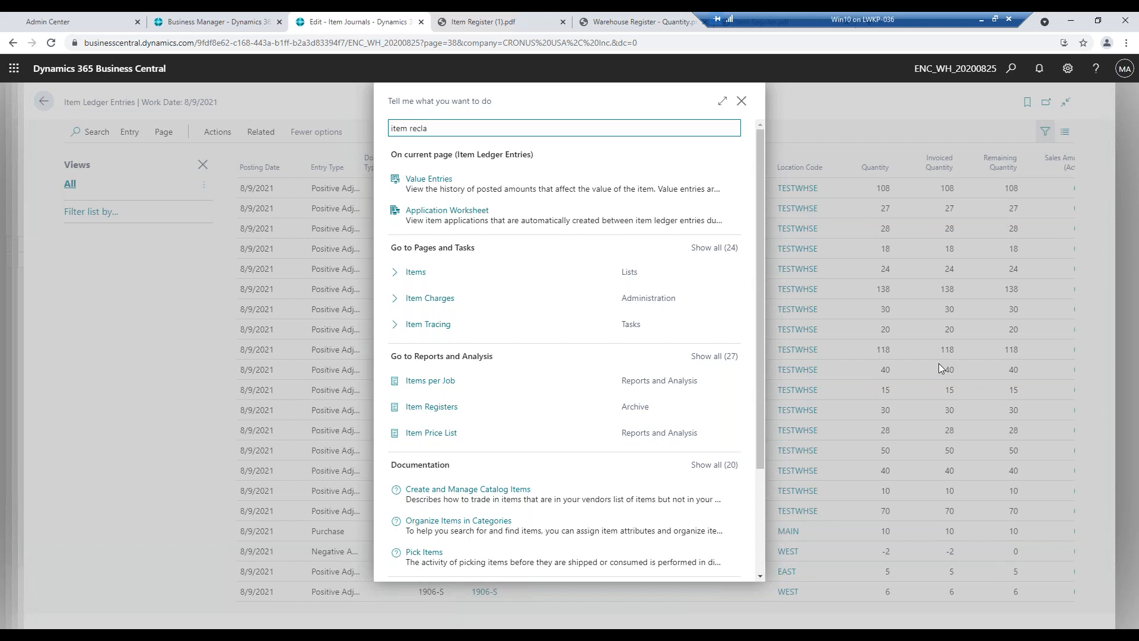
click(488, 187)
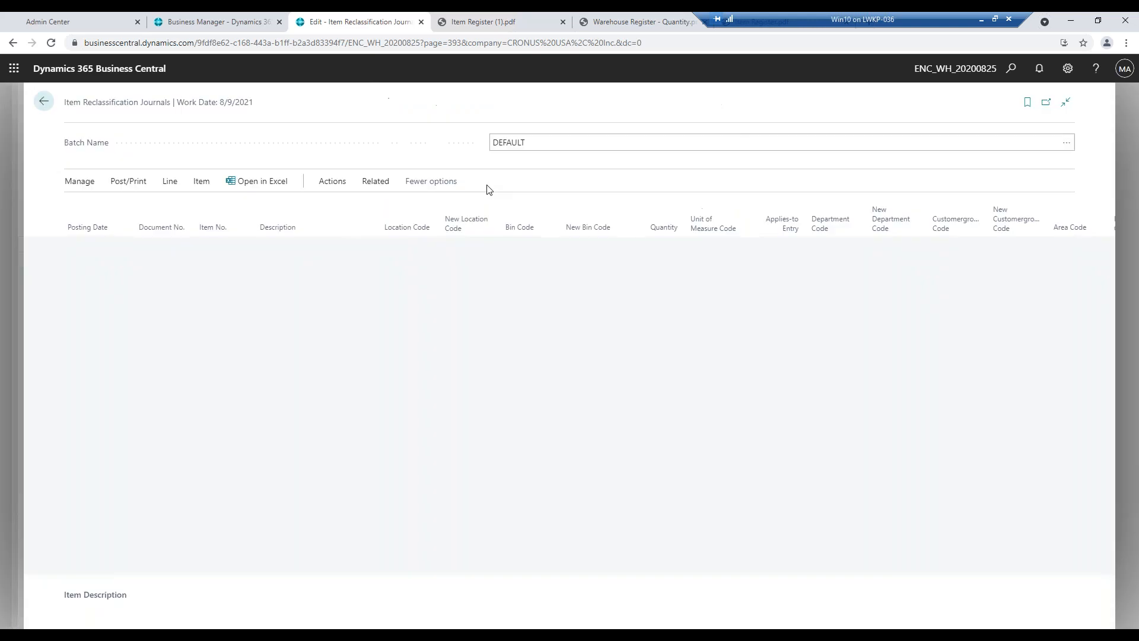
click(209, 245)
click(248, 246)
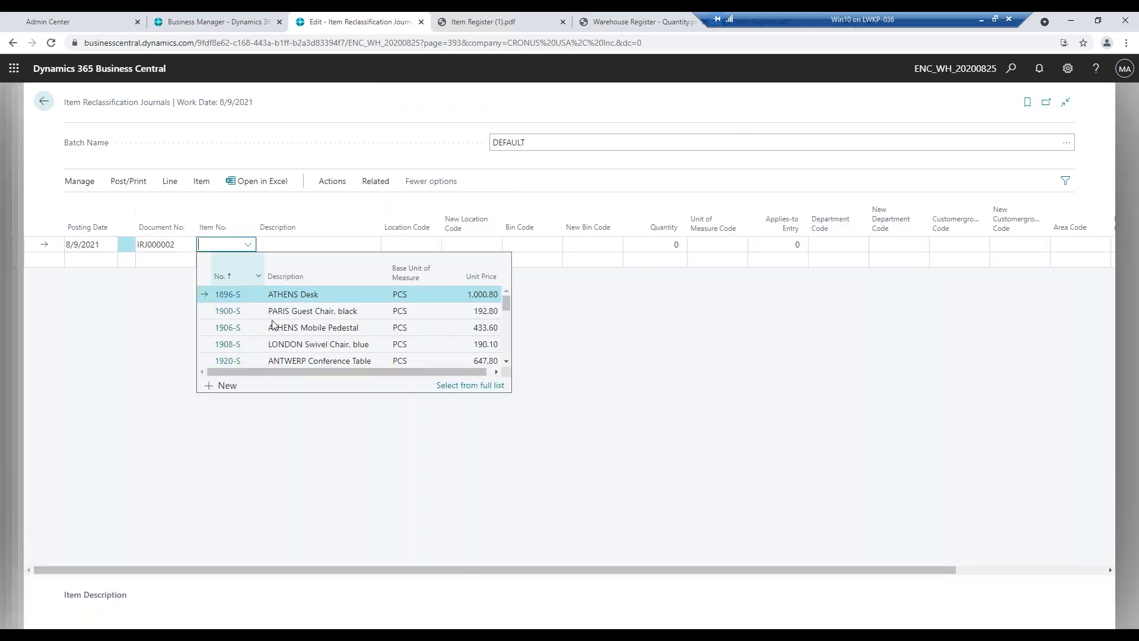
click(268, 296)
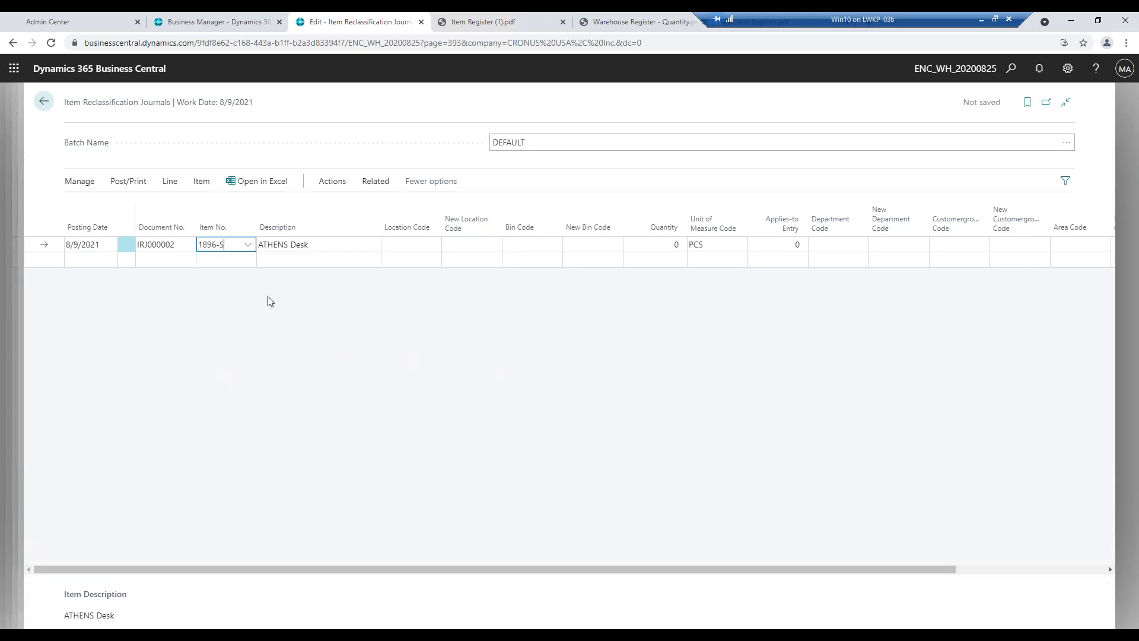
key(Tab)
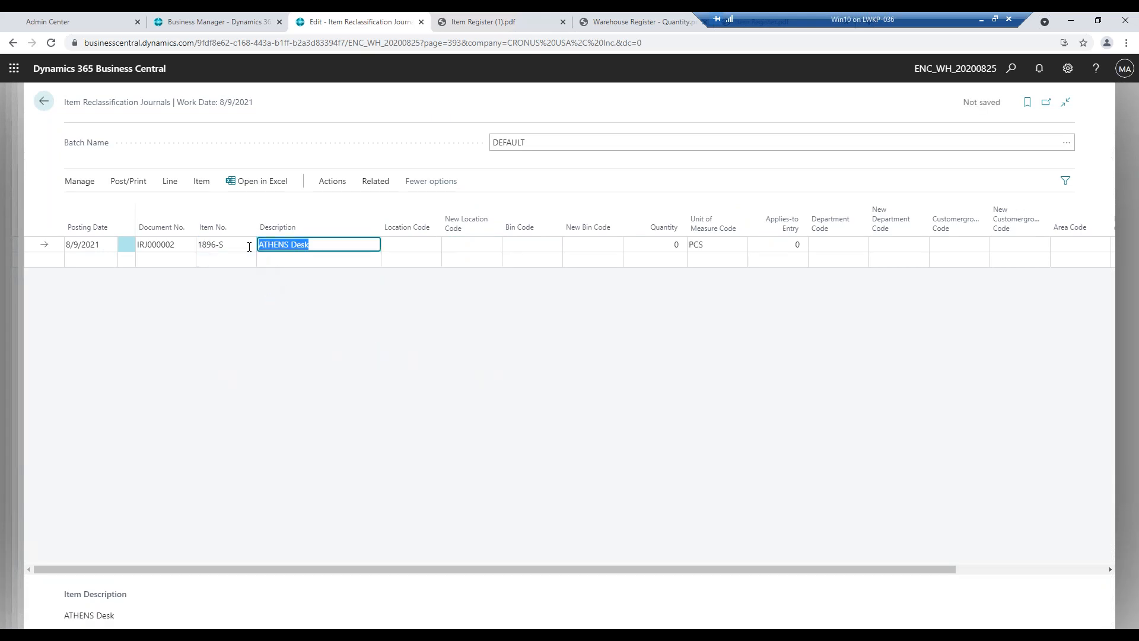
Review the ledger entries behind item 1896-S's quantity on hand from the full item list and keep that item on the line.
click(249, 246)
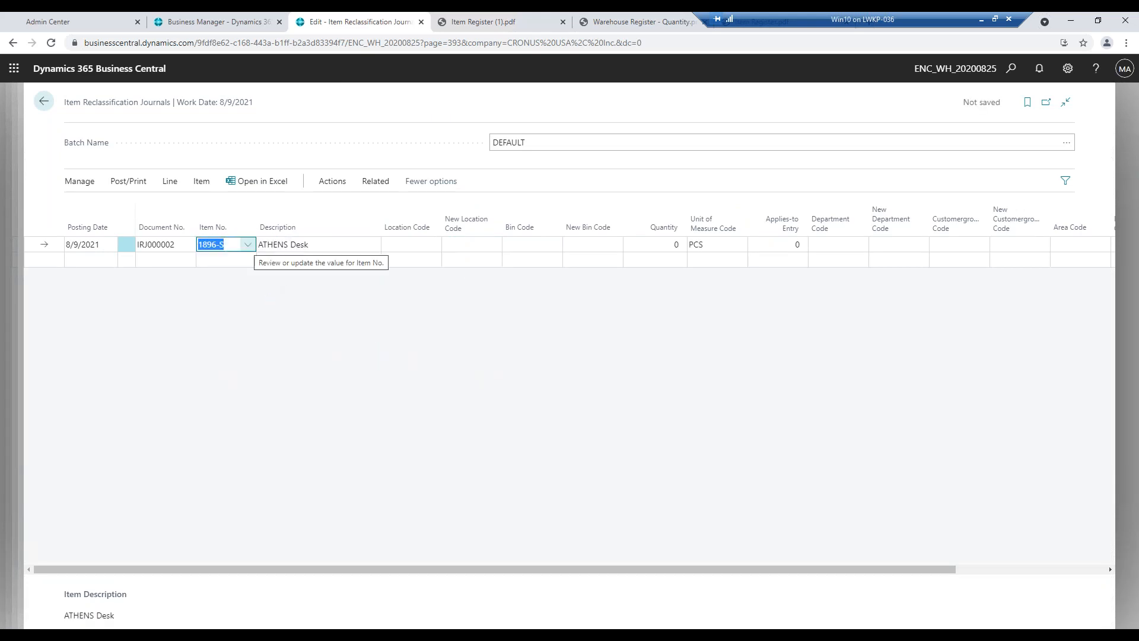
click(247, 244)
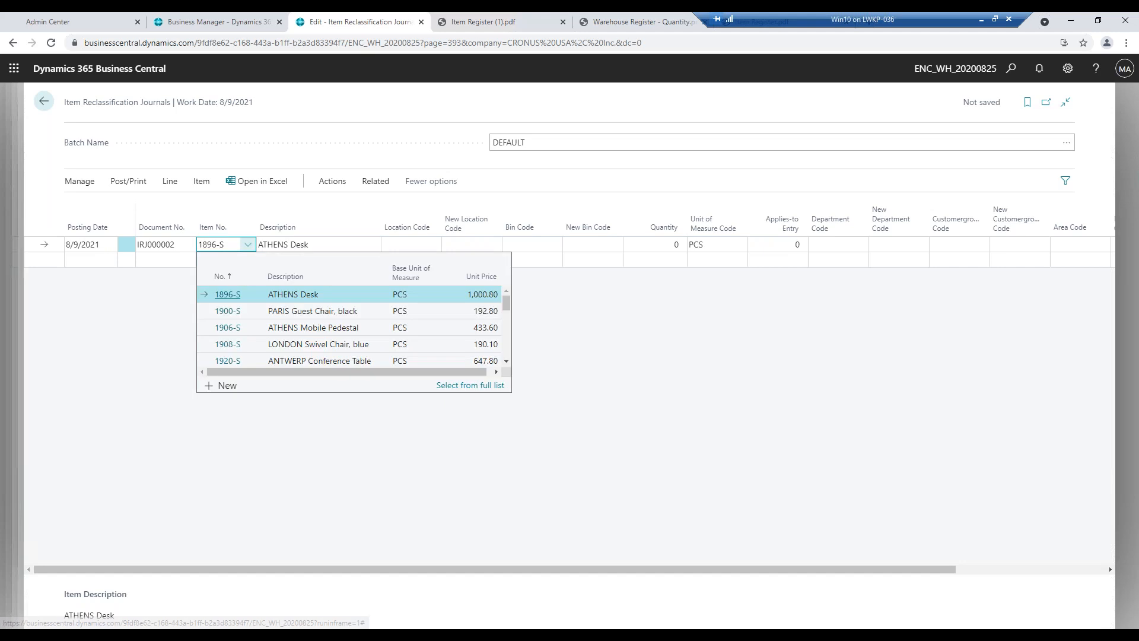
click(462, 388)
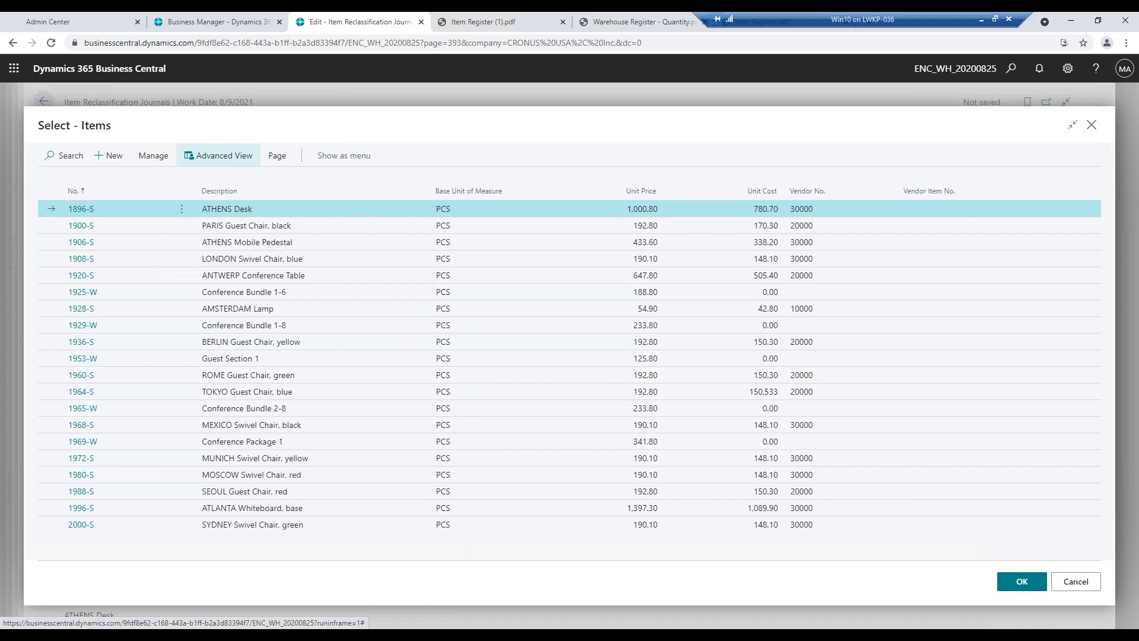
click(230, 157)
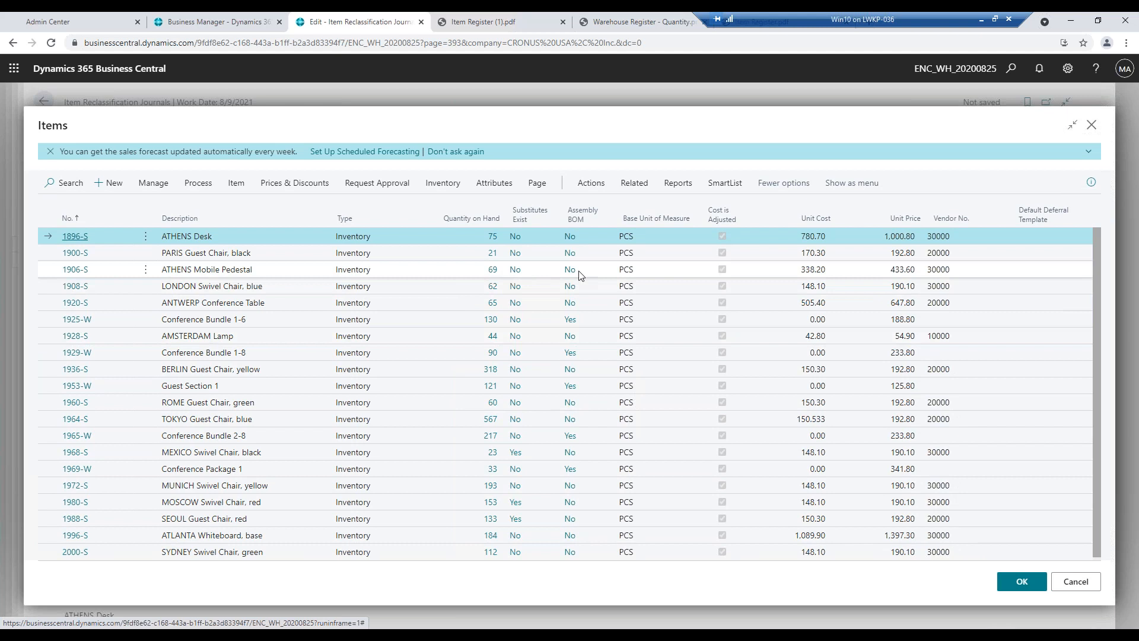
click(498, 237)
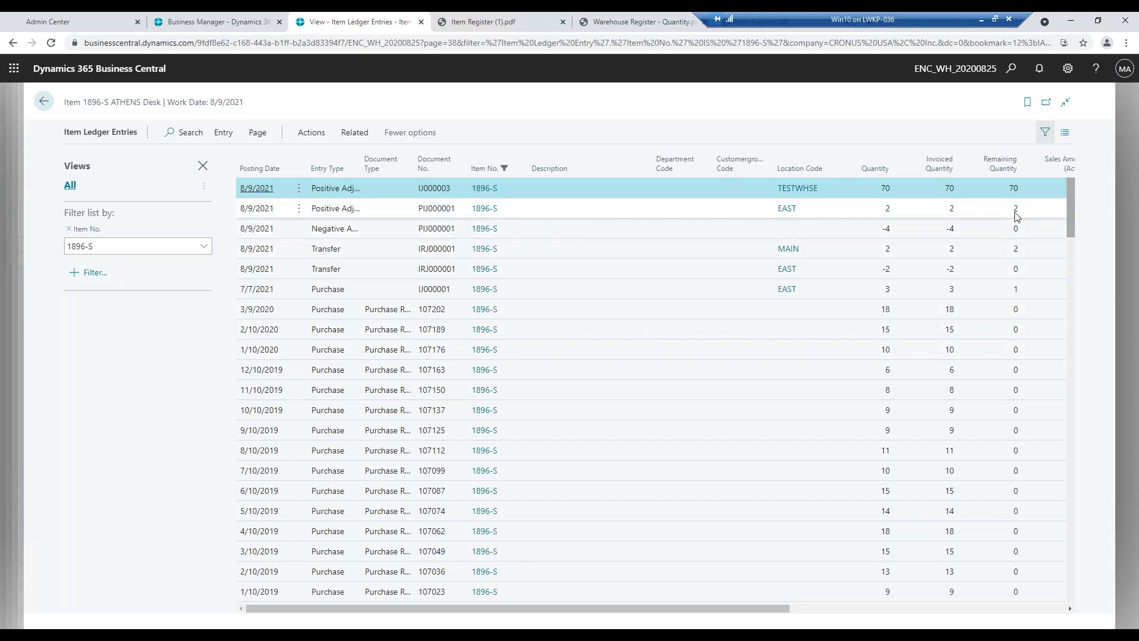
click(43, 102)
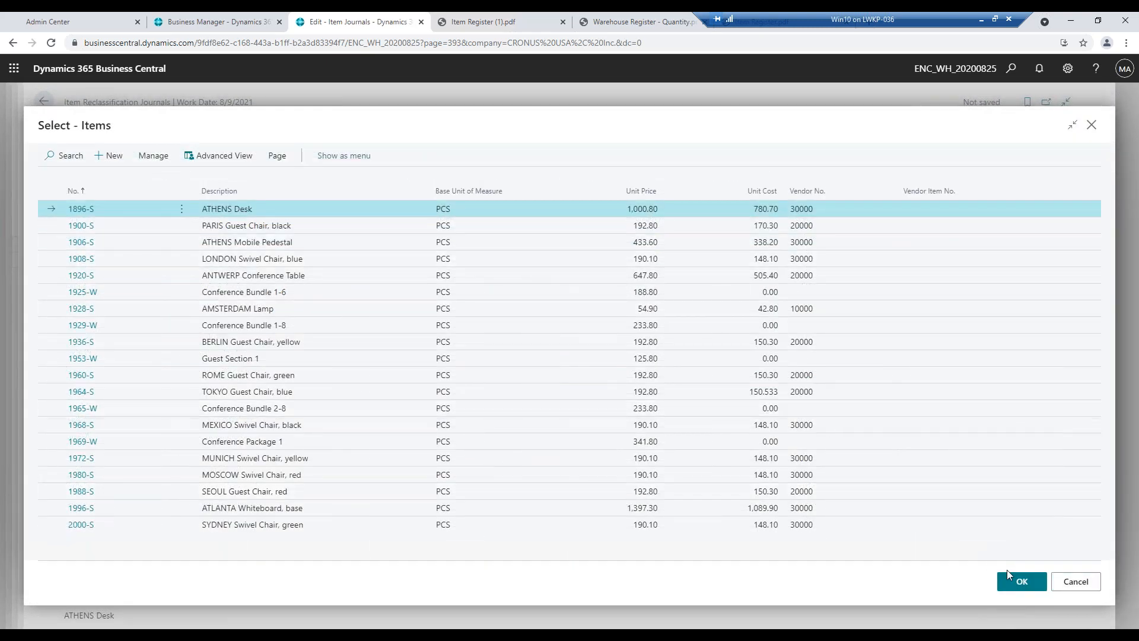
click(1022, 581)
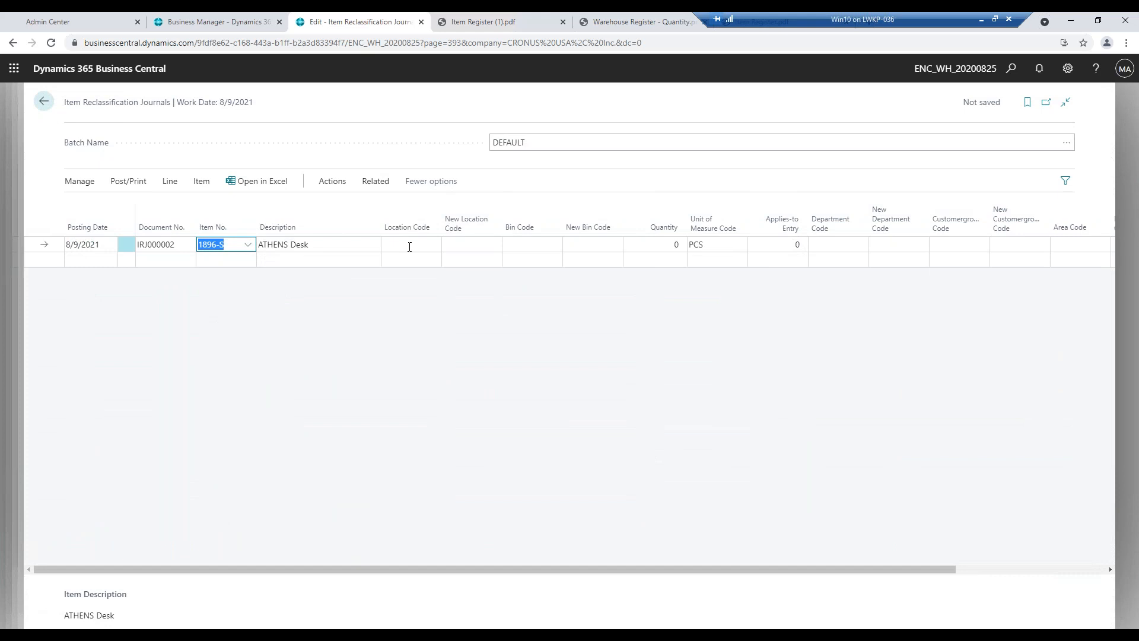
Set the line's location code and new location code to TESTWHSE and its quantity to 40.
click(410, 244)
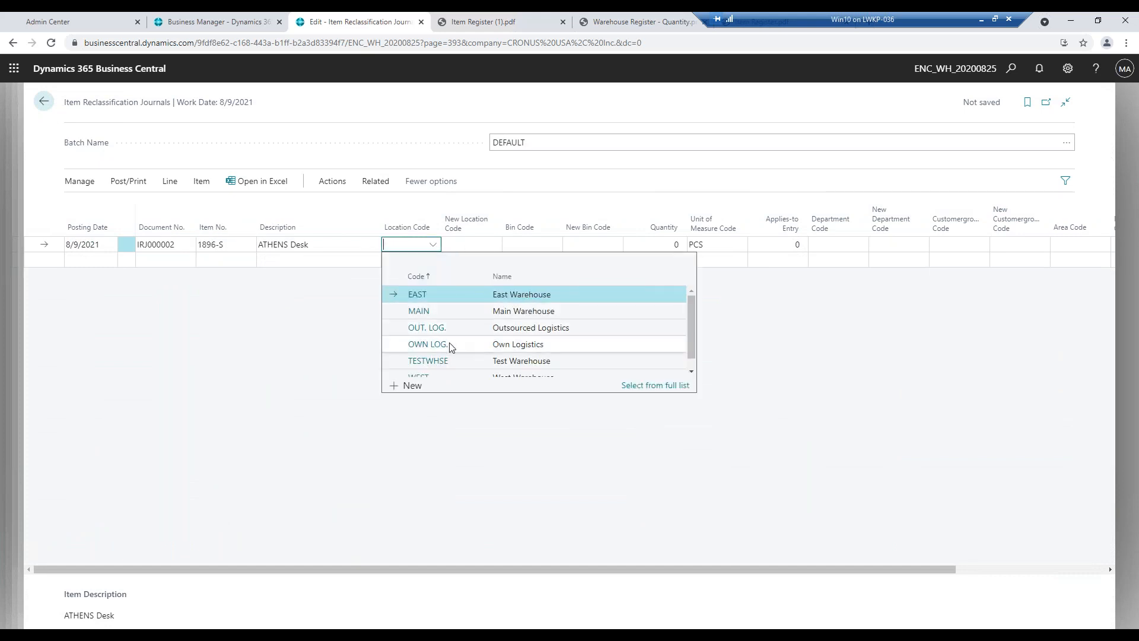
click(454, 364)
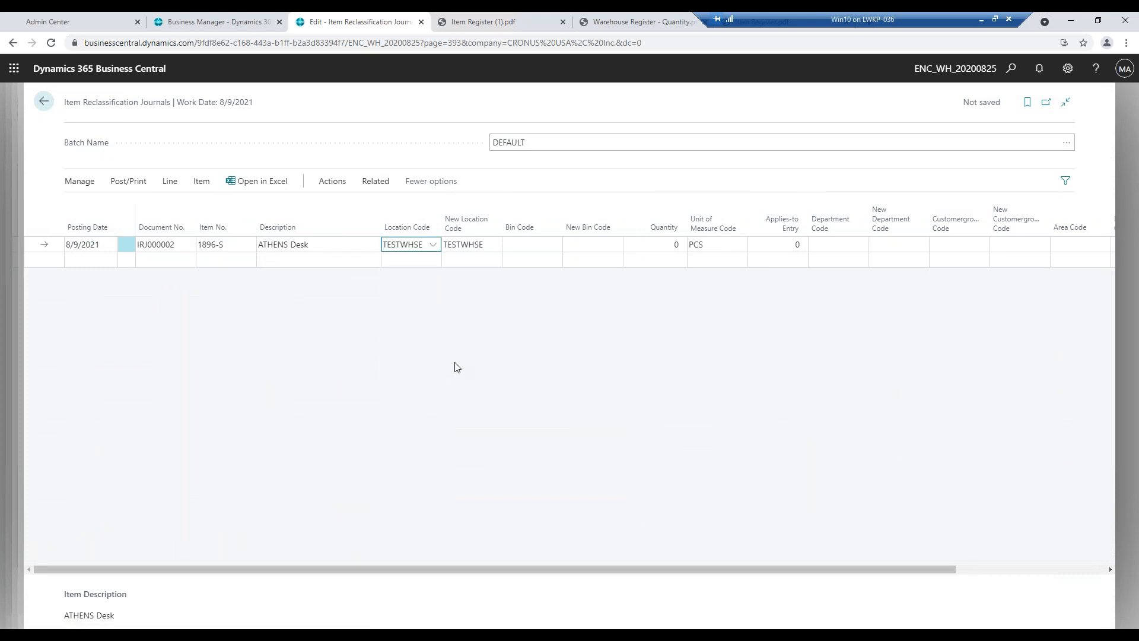
click(485, 245)
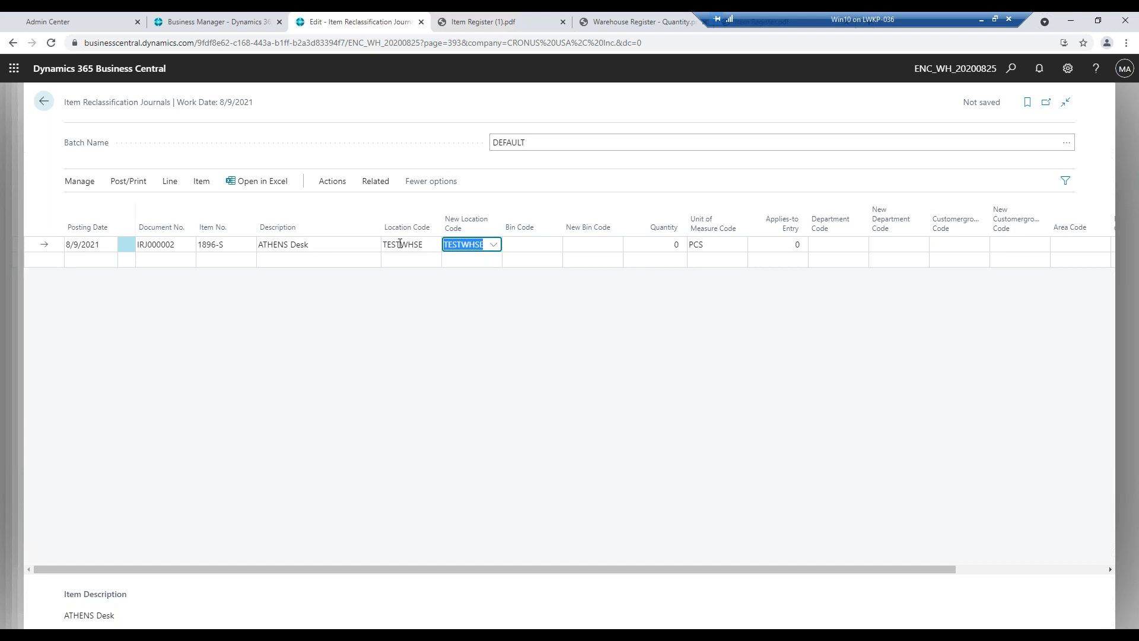
click(532, 247)
click(677, 244)
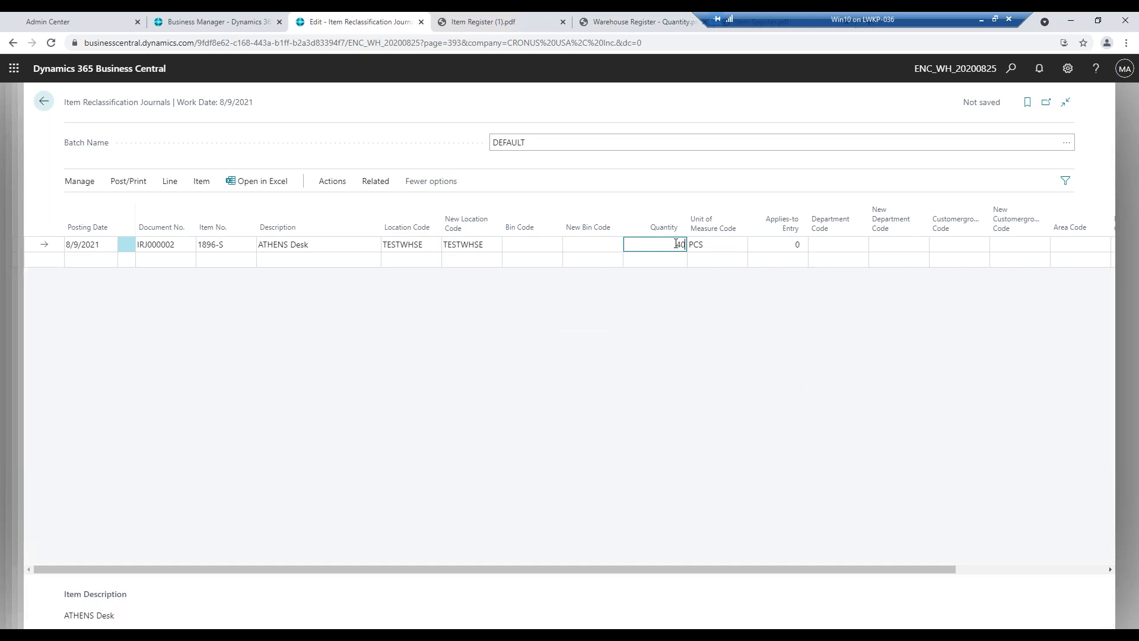
key(Tab)
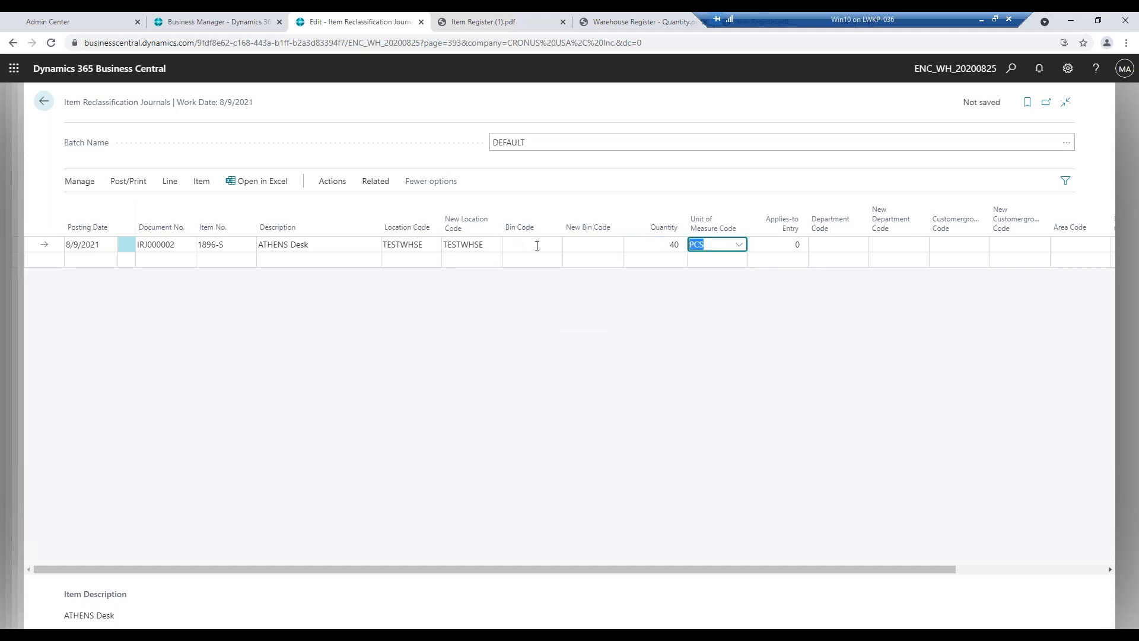
Try to set the line's bin code to RECEIVE.
click(547, 246)
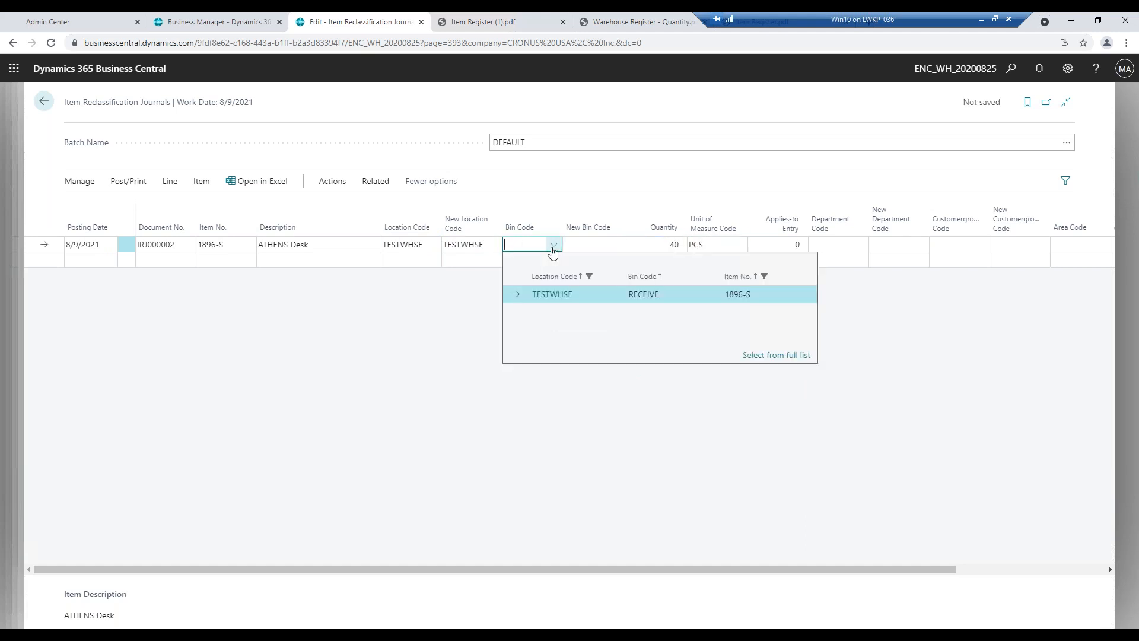
click(589, 294)
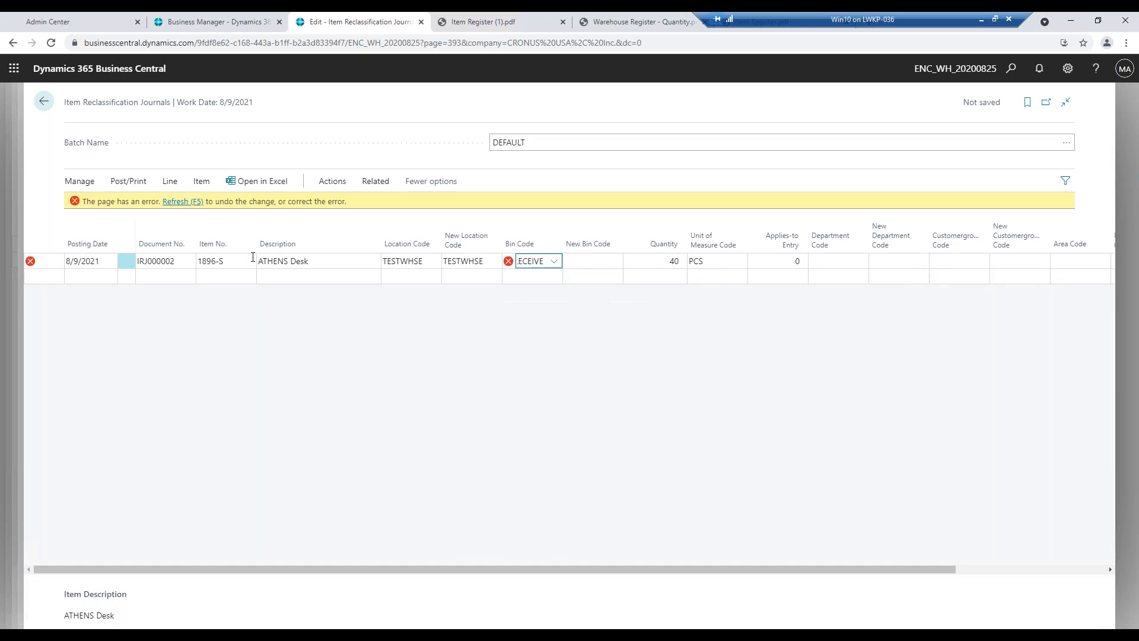
Change the line's location code to EAST, refresh the page to discard the bin code, and set the new location code to MAIN.
click(417, 261)
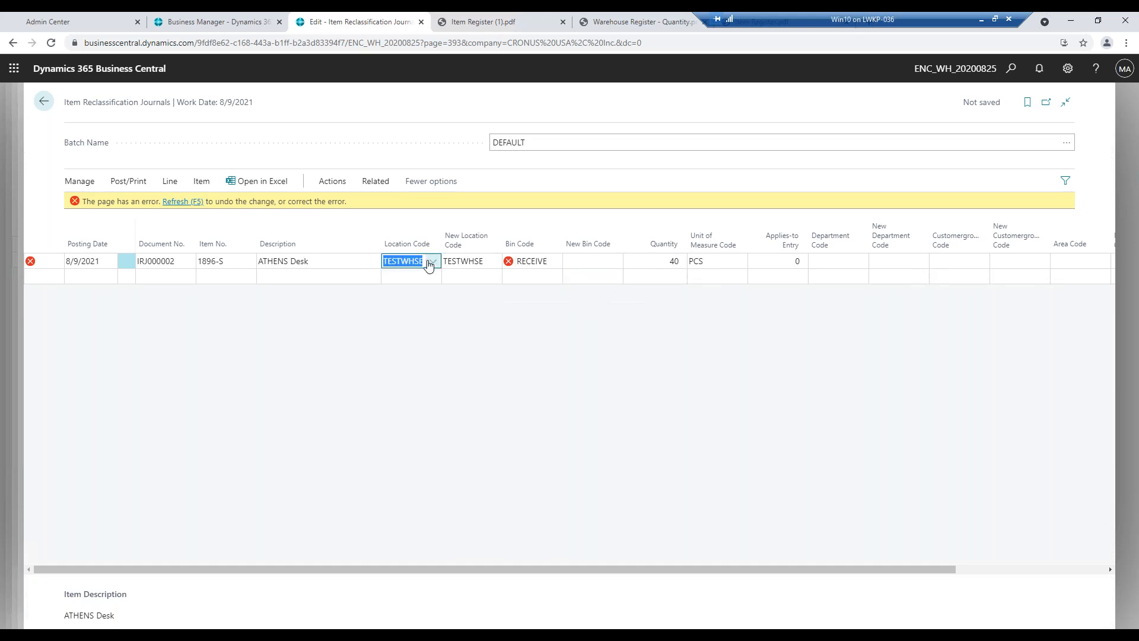
click(431, 262)
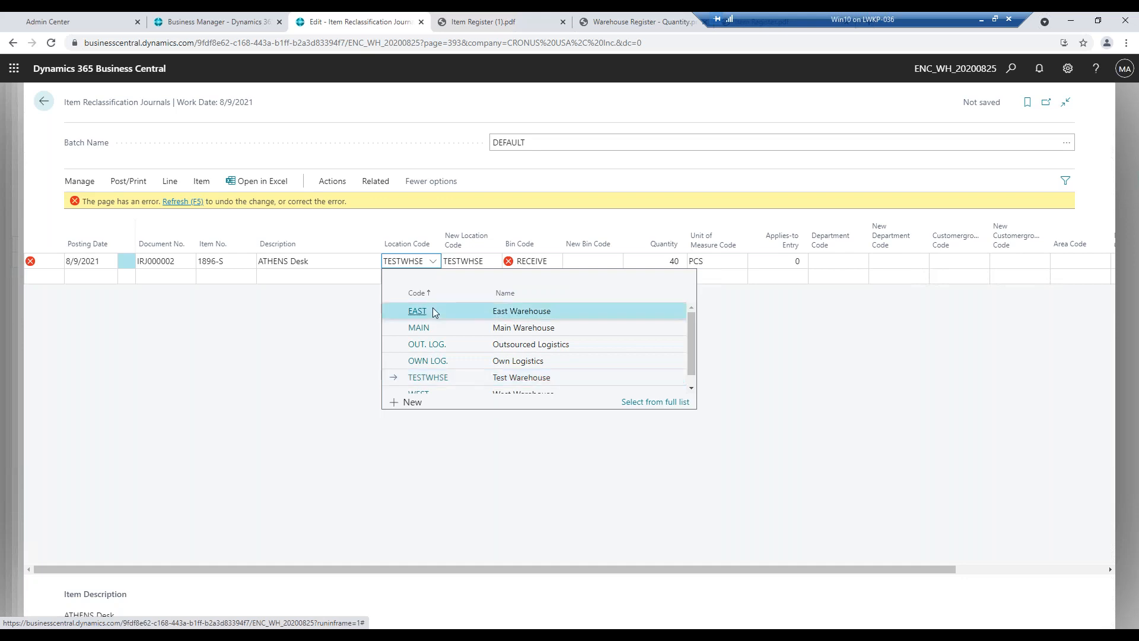
click(417, 310)
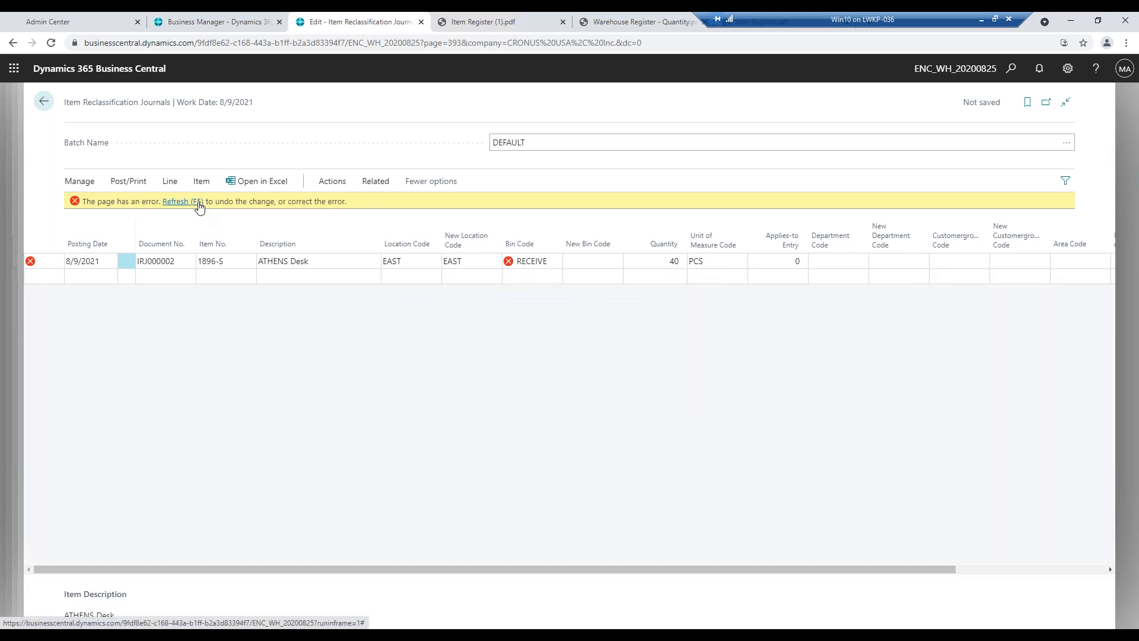
click(182, 202)
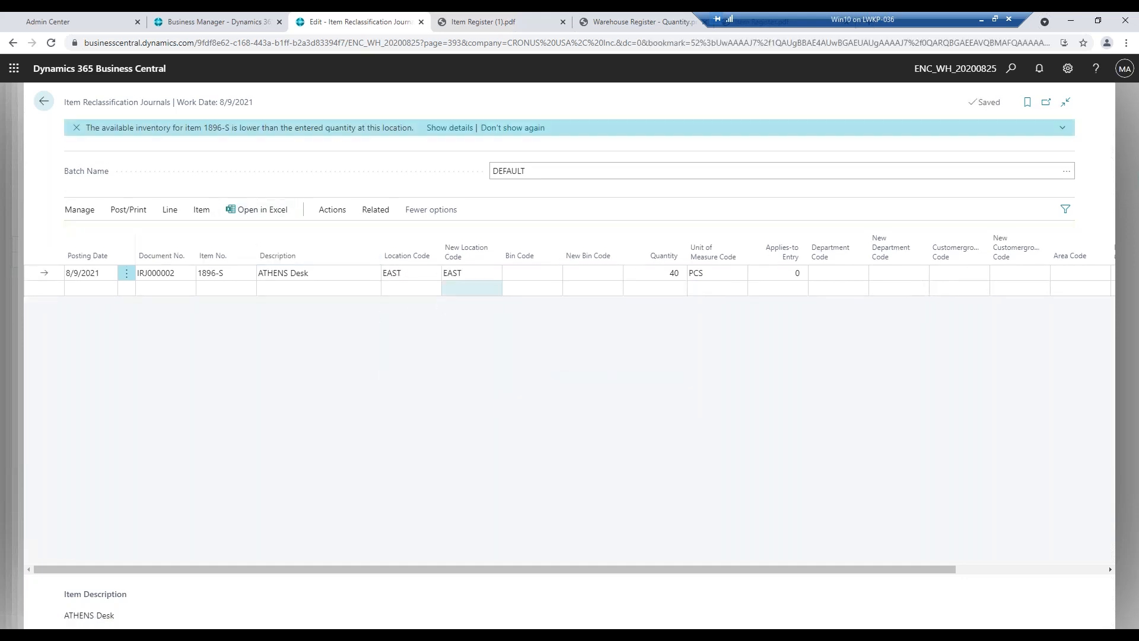
click(463, 272)
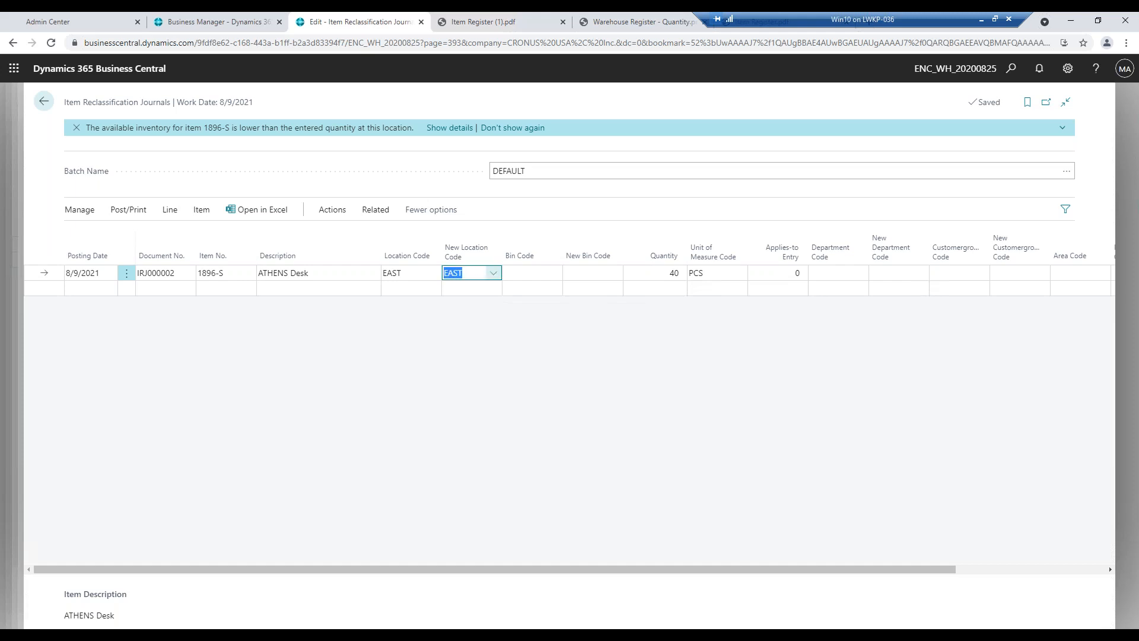
click(493, 272)
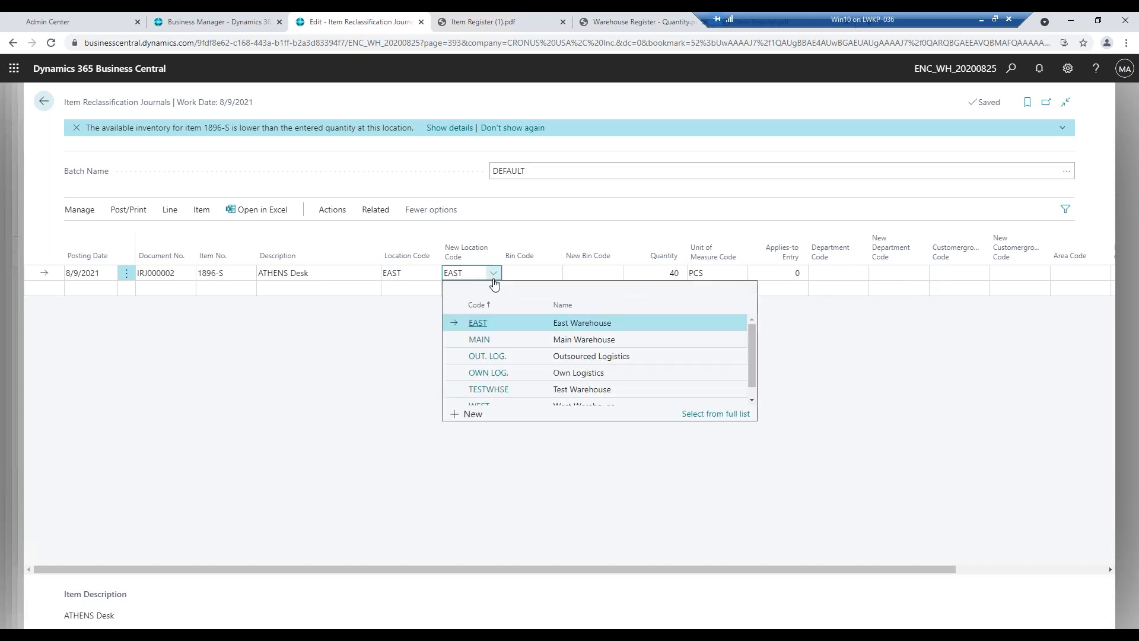
click(511, 340)
key(Tab)
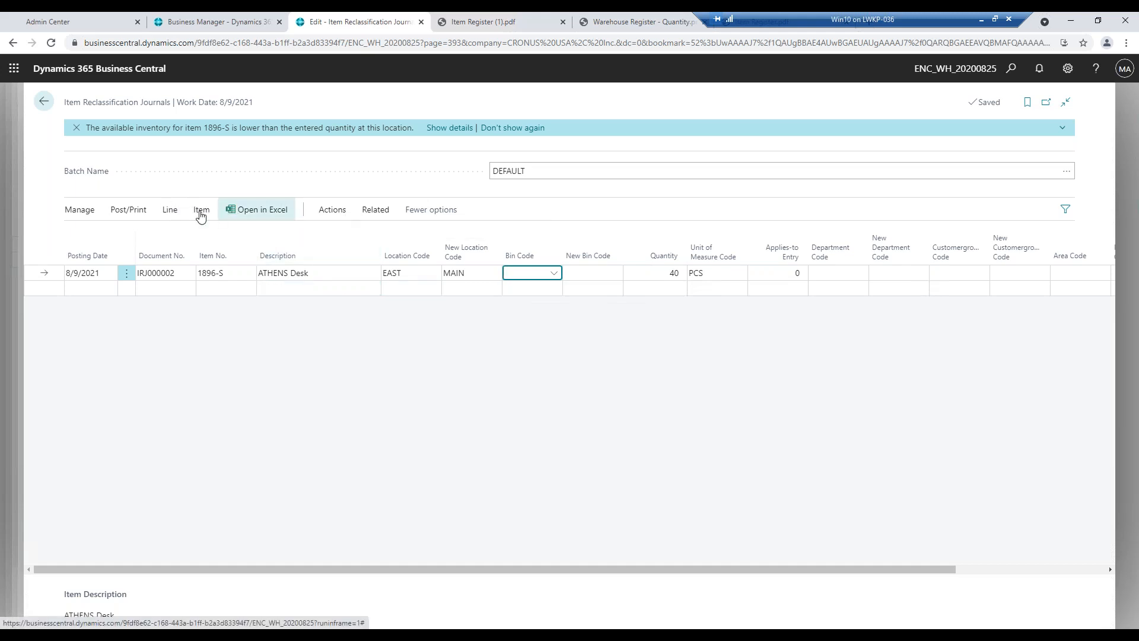
Try to open the item tracking lines for the item 1896-S reclassification line.
click(168, 211)
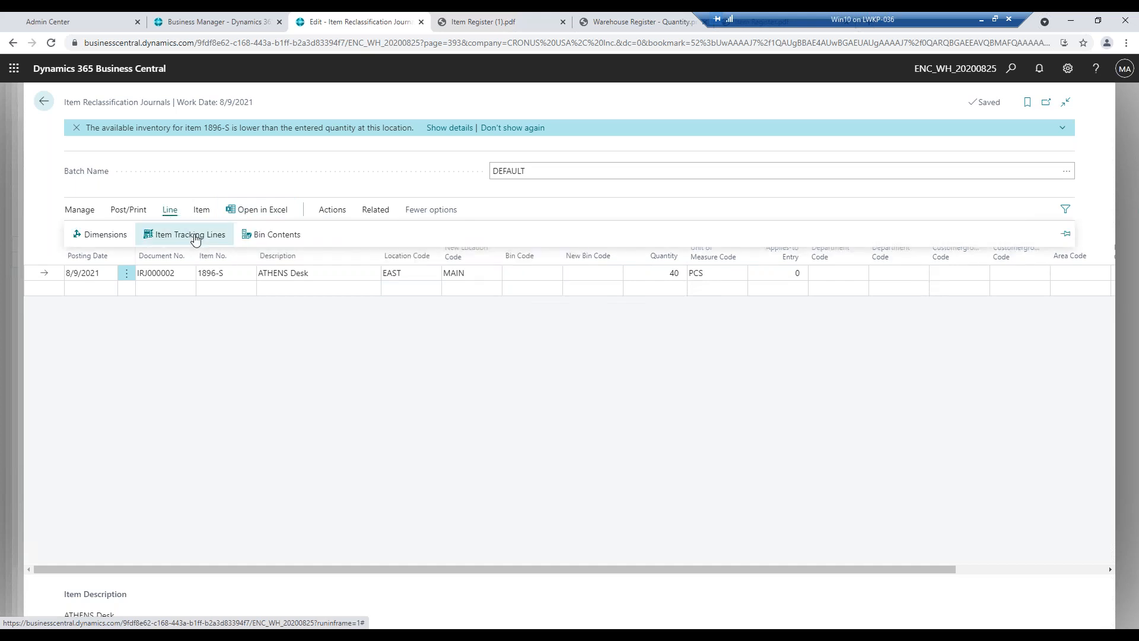
click(191, 234)
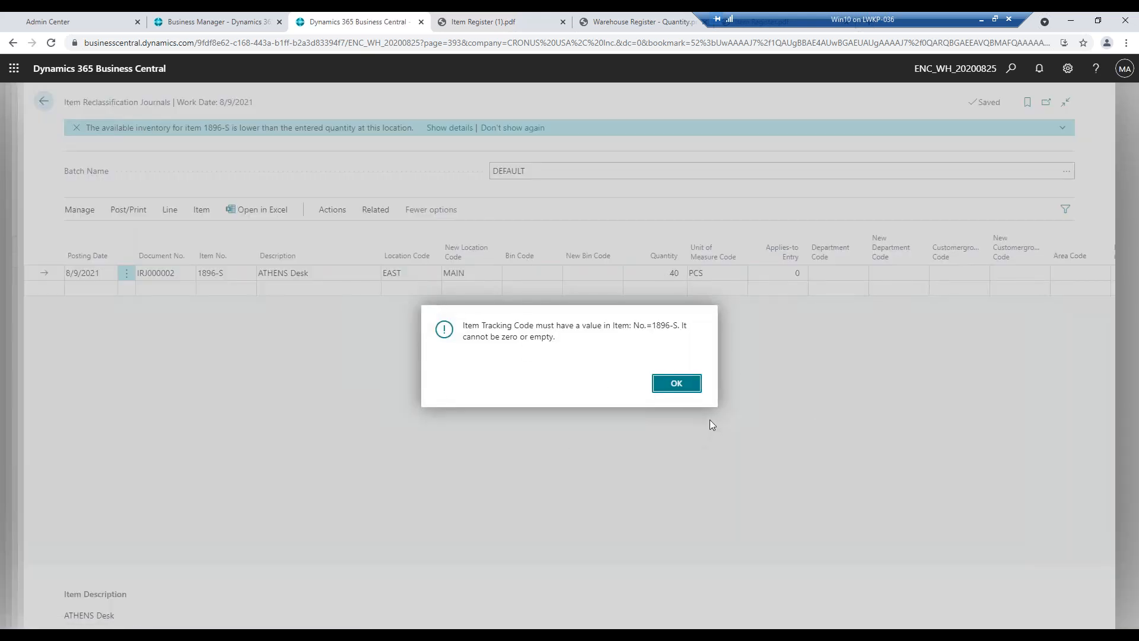
click(696, 387)
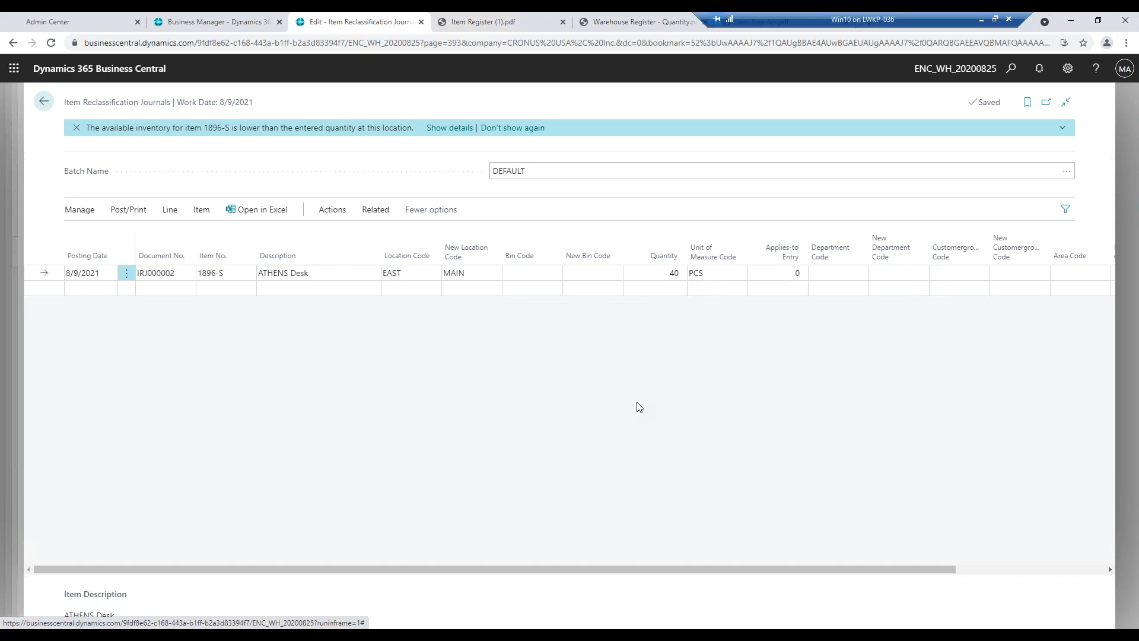
Switch to the PowerPoint presentation on physical inventory year-end at the slide about item lot, bin and location reclassification.
click(533, 289)
drag(1, 160, 603, 265)
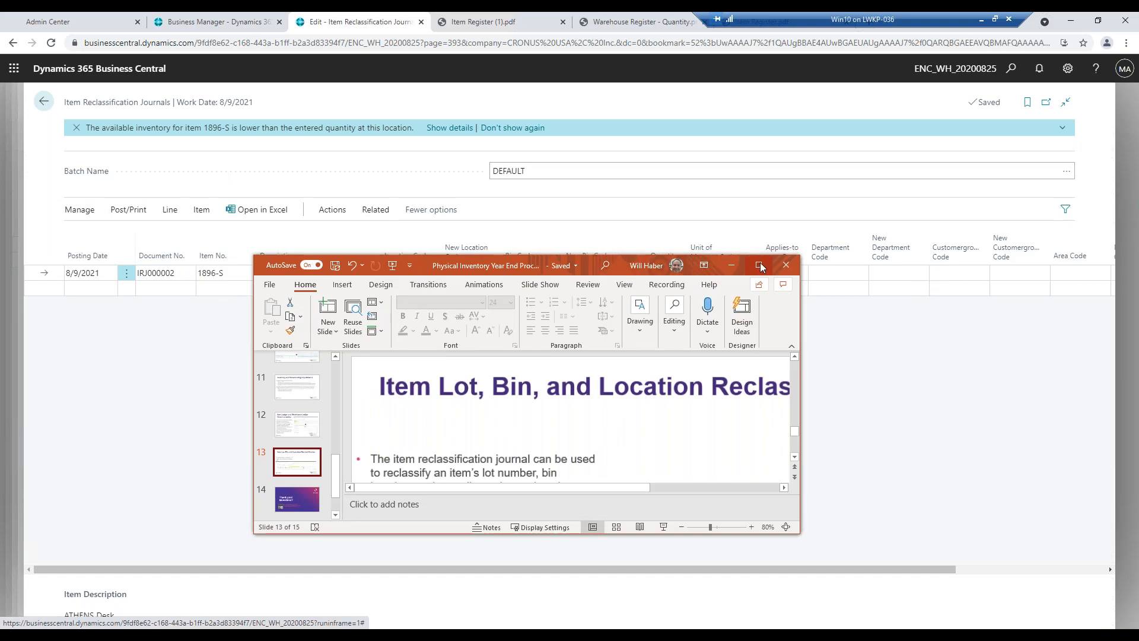